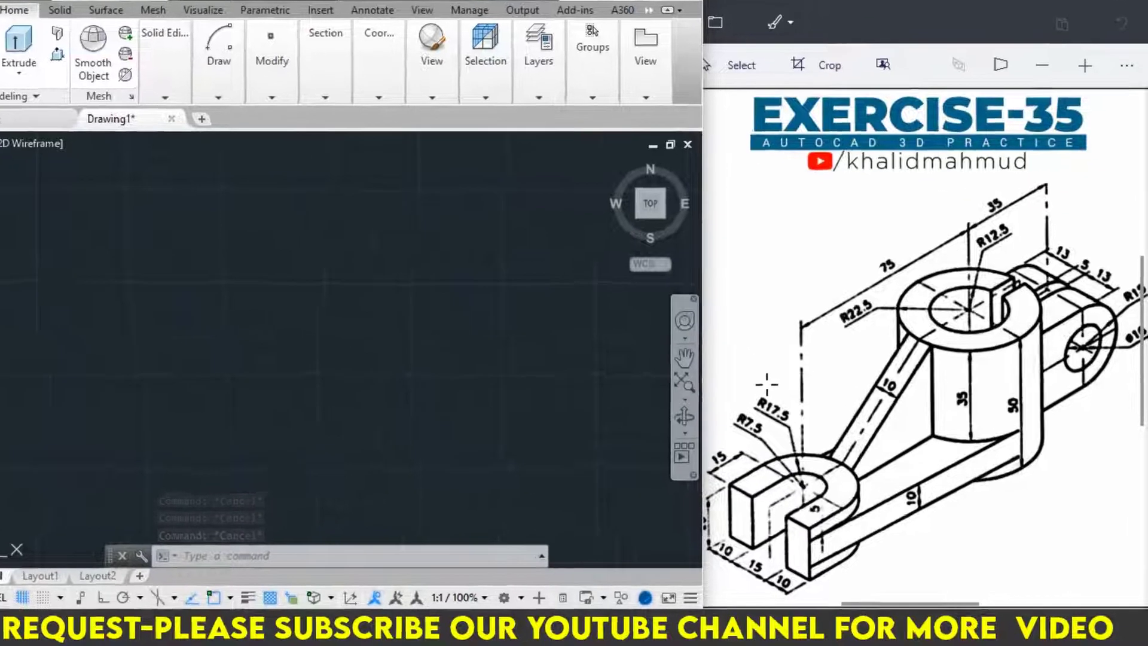
Tick the R17.5 and R7.5 labels on the Exercise-35 reference with blue strokes.
drag(767, 390, 782, 407)
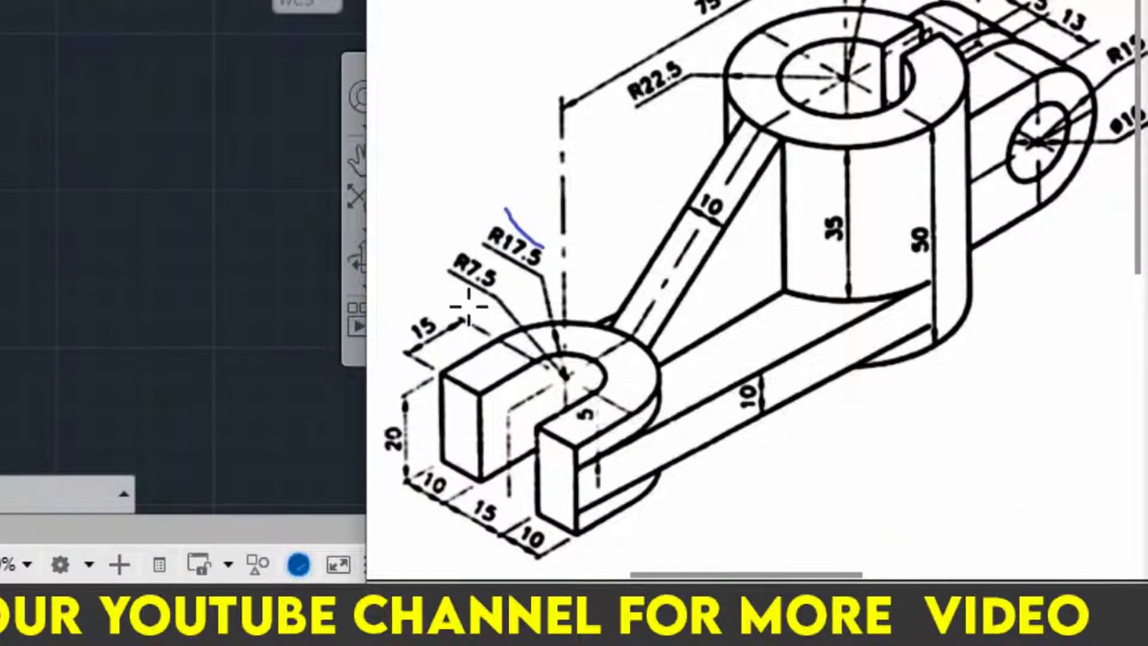
drag(440, 288, 472, 298)
text(C)
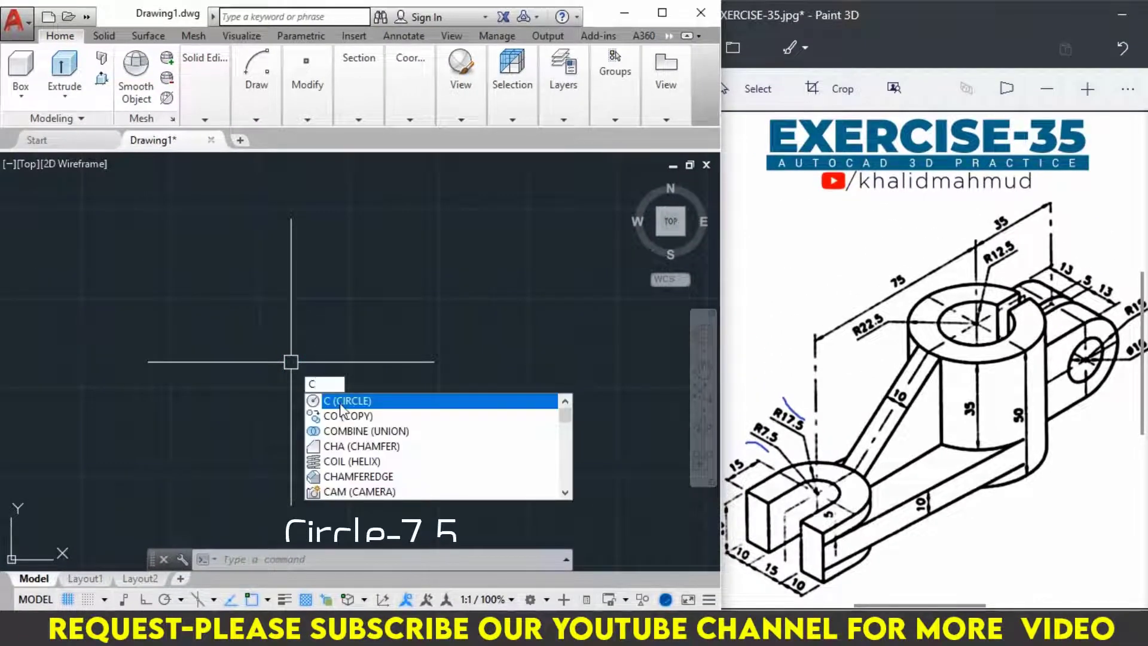
Draw circles of radius 7.5 and 17.5 sharing one centre point.
key(Return)
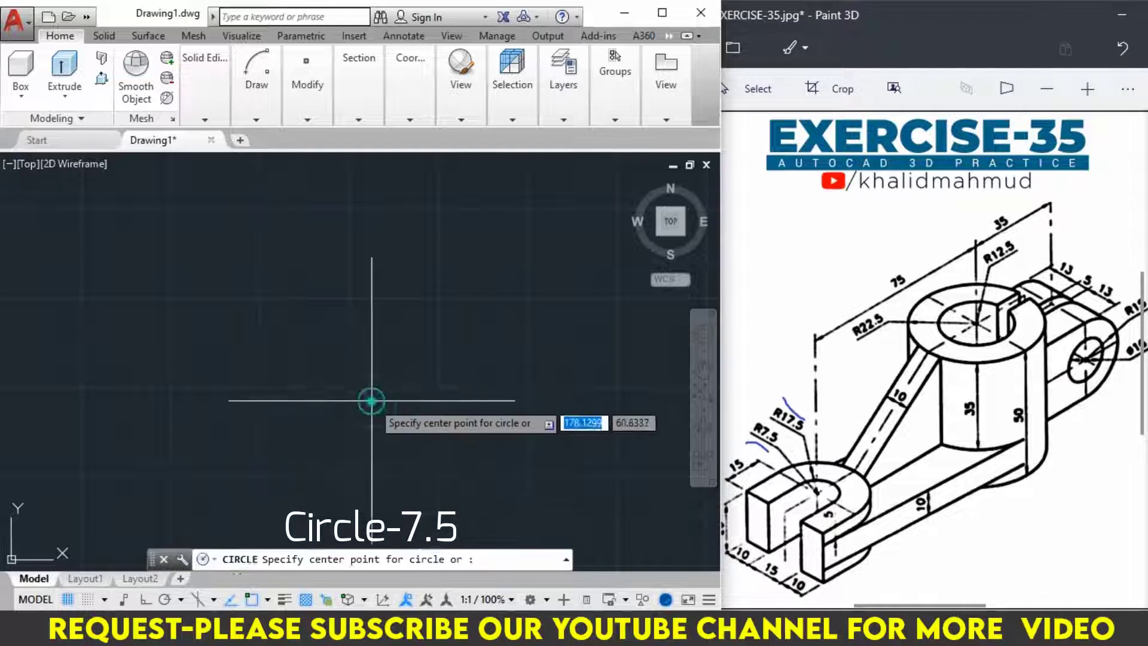
click(350, 356)
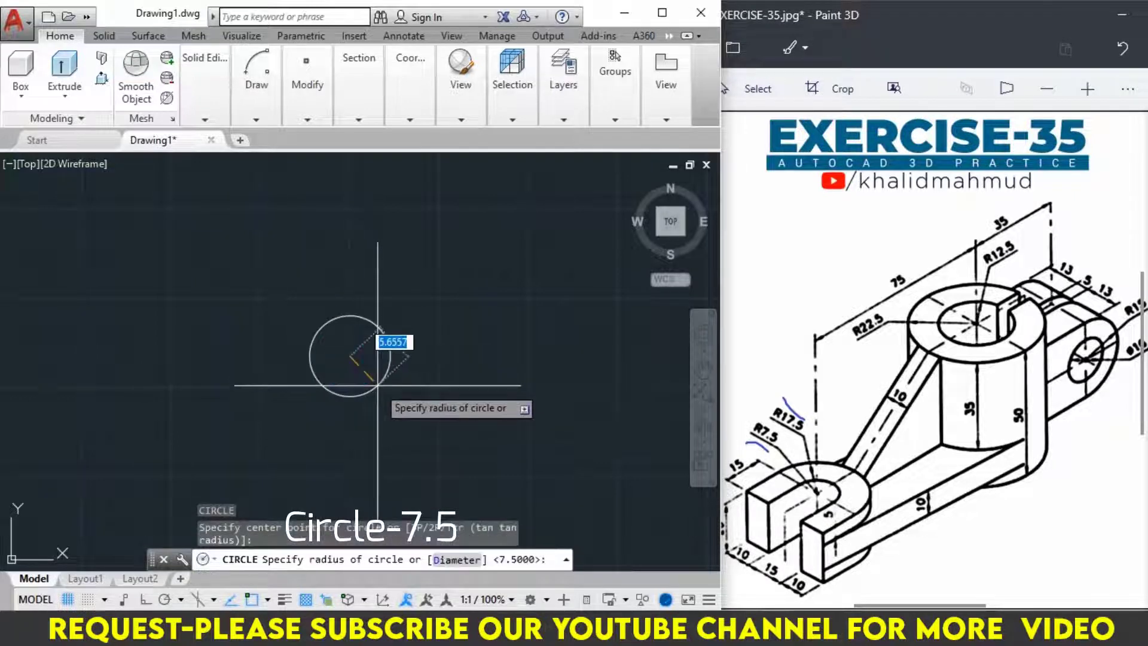
text(7.)
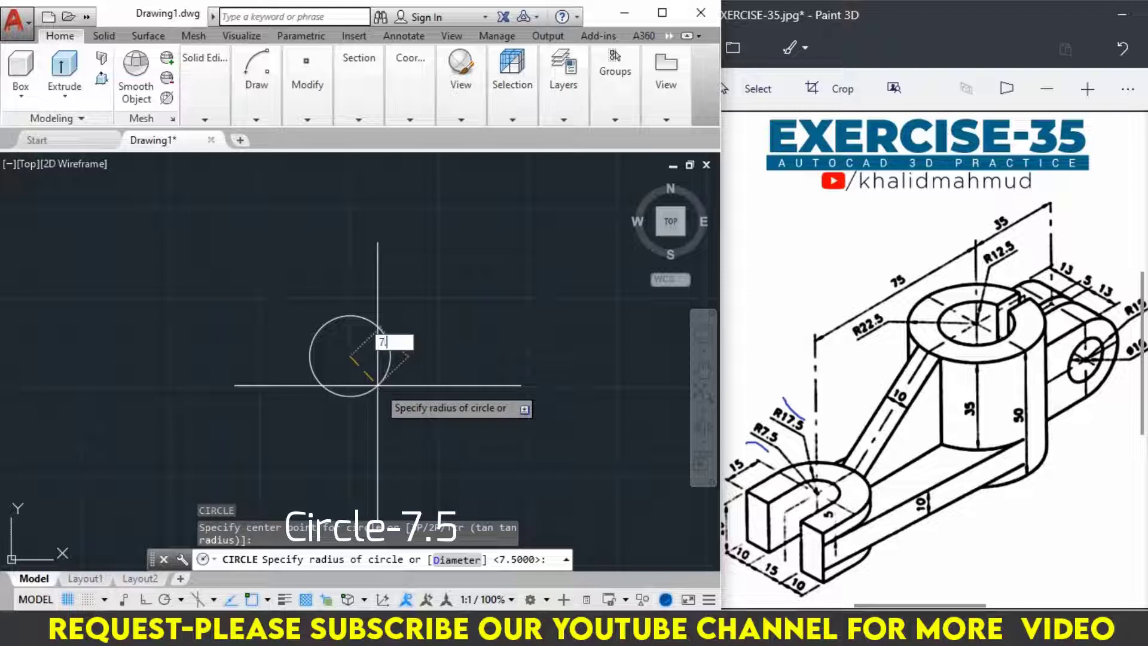
text(5)
key(Return)
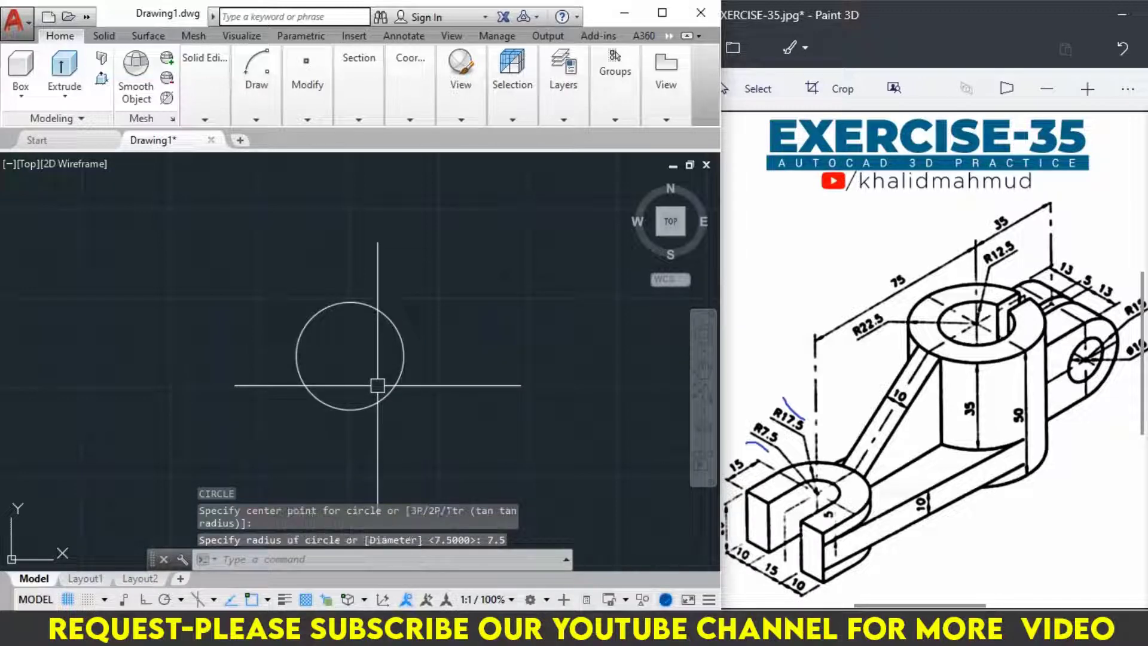
text(c)
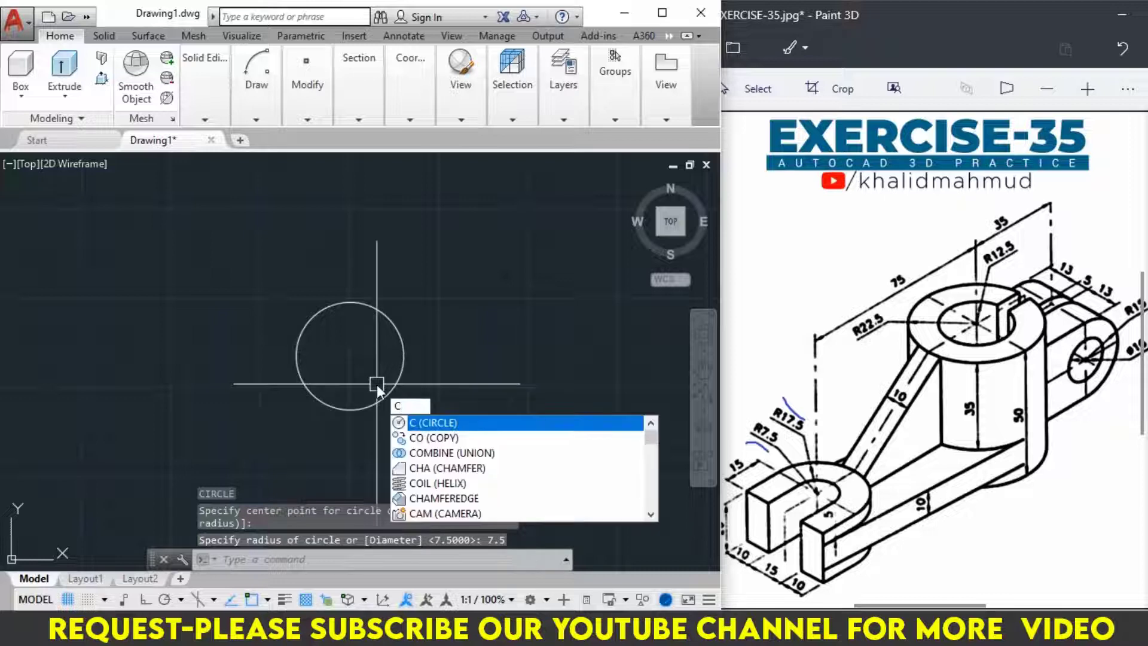
key(Return)
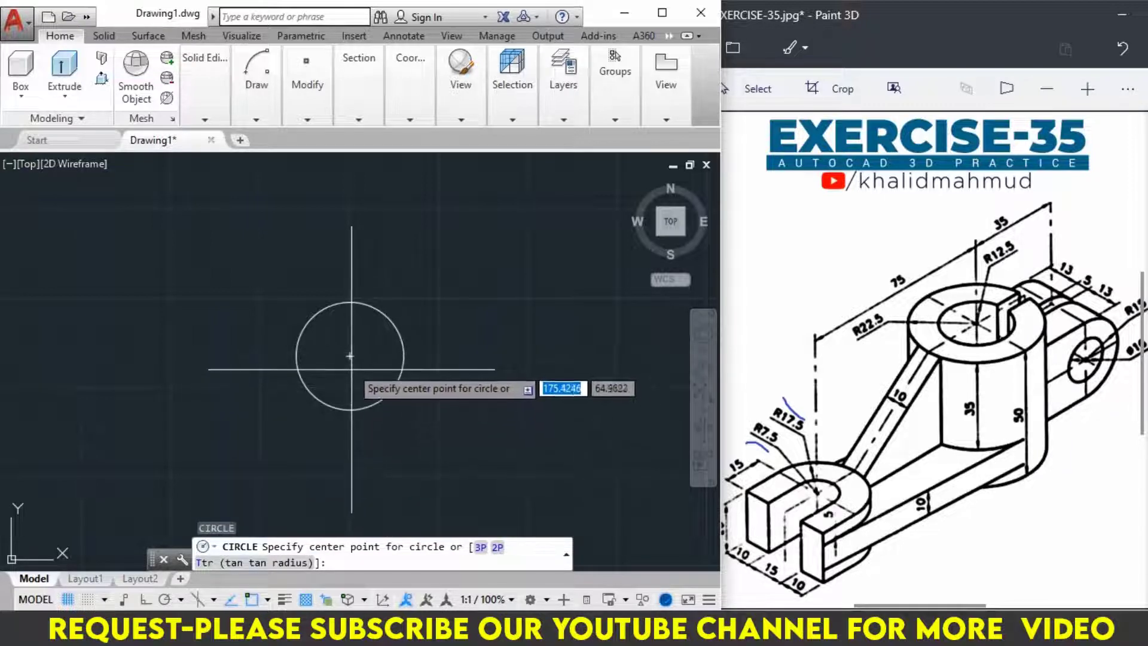
click(350, 355)
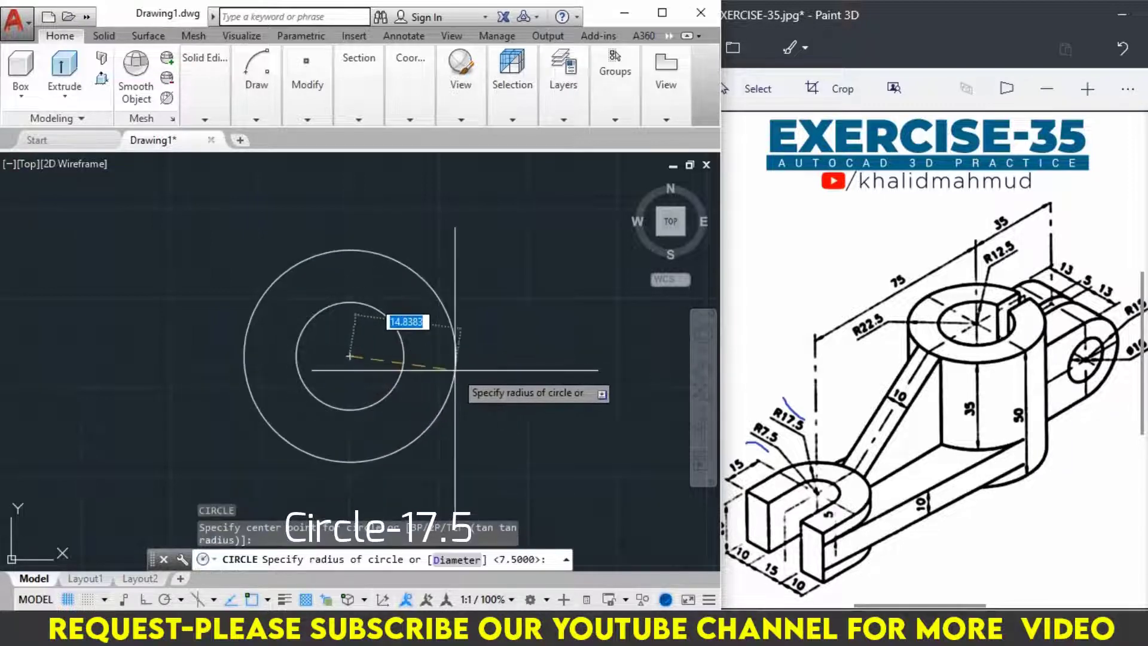
text(17.)
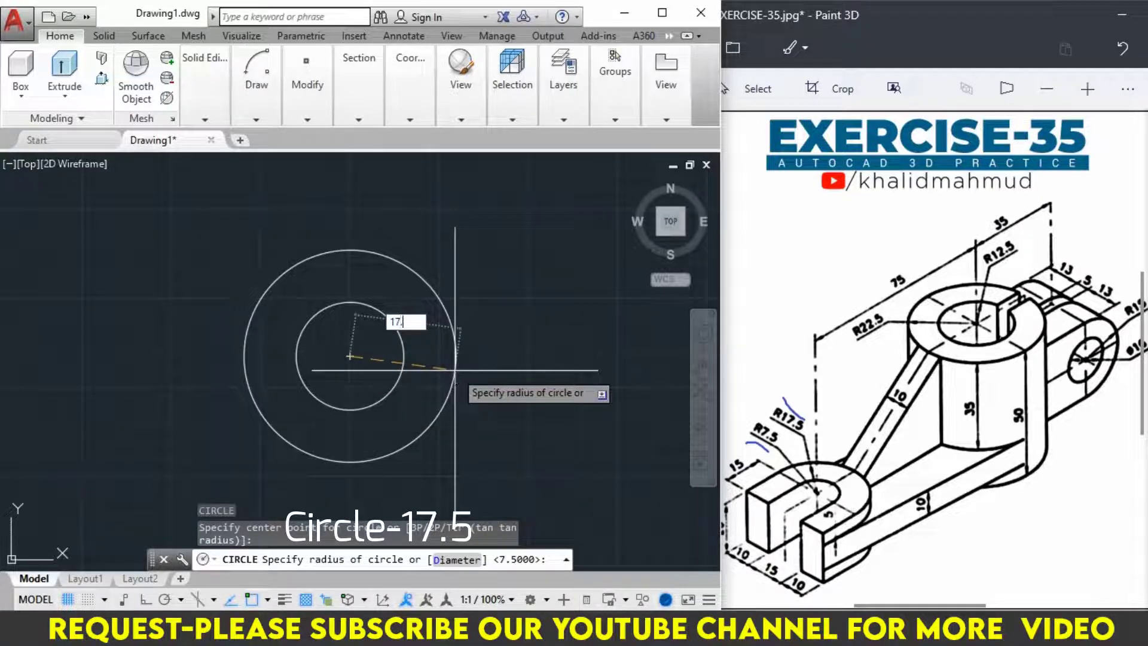
text(5)
key(Return)
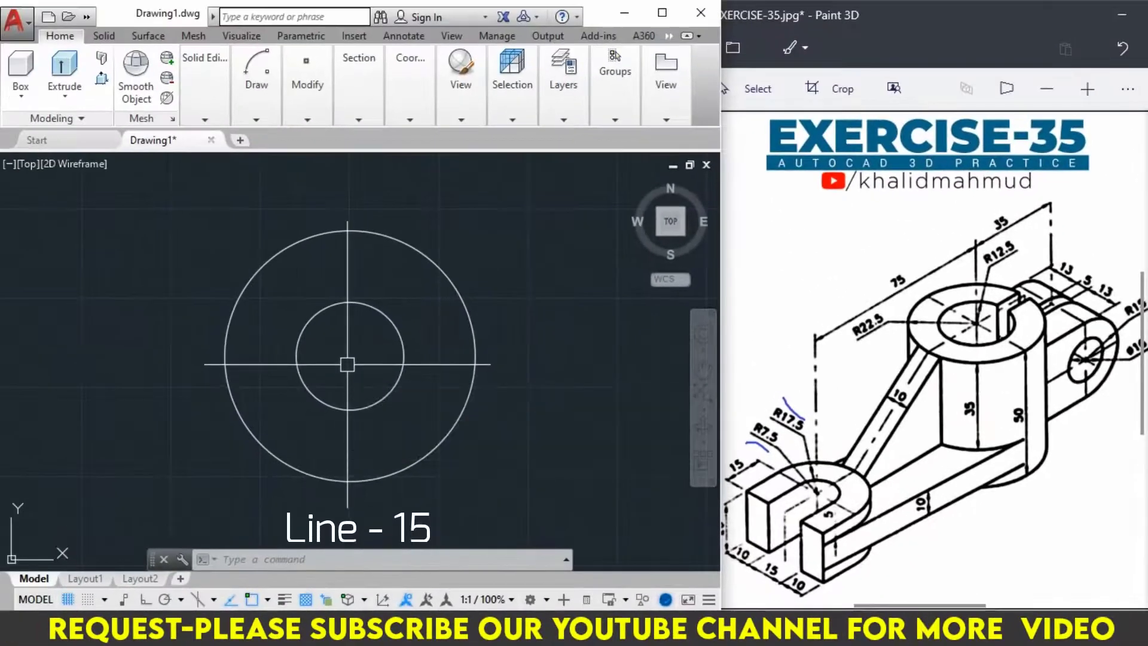
Draw the left outline from the outer circle's top: 15 left, then 35 down with Ortho.
text(L)
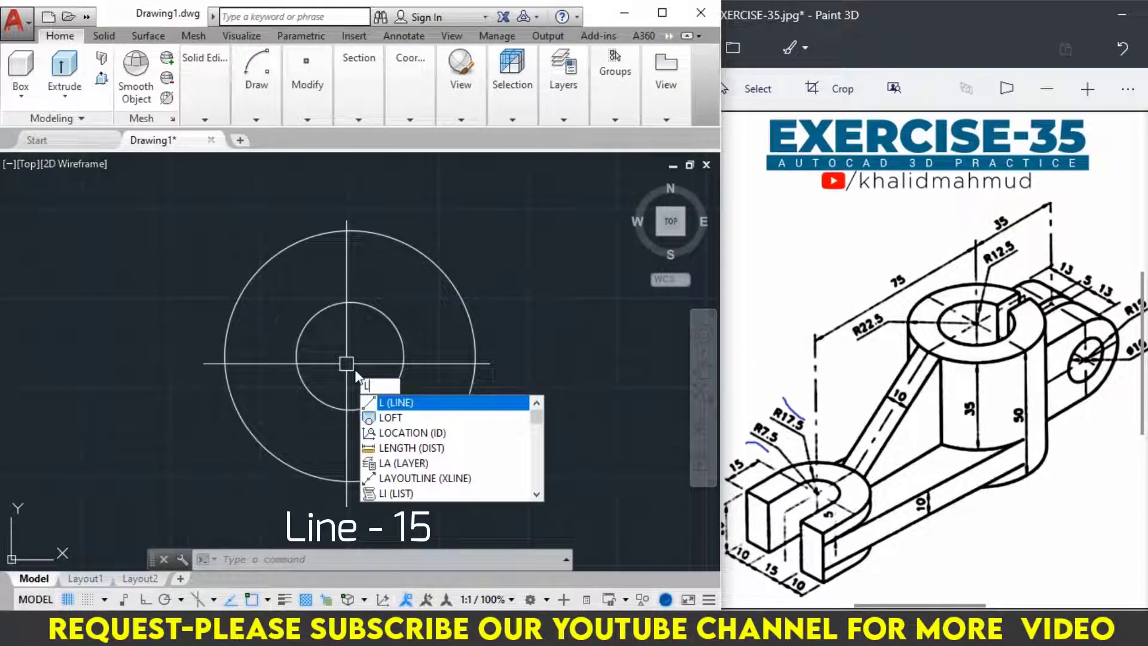
key(Return)
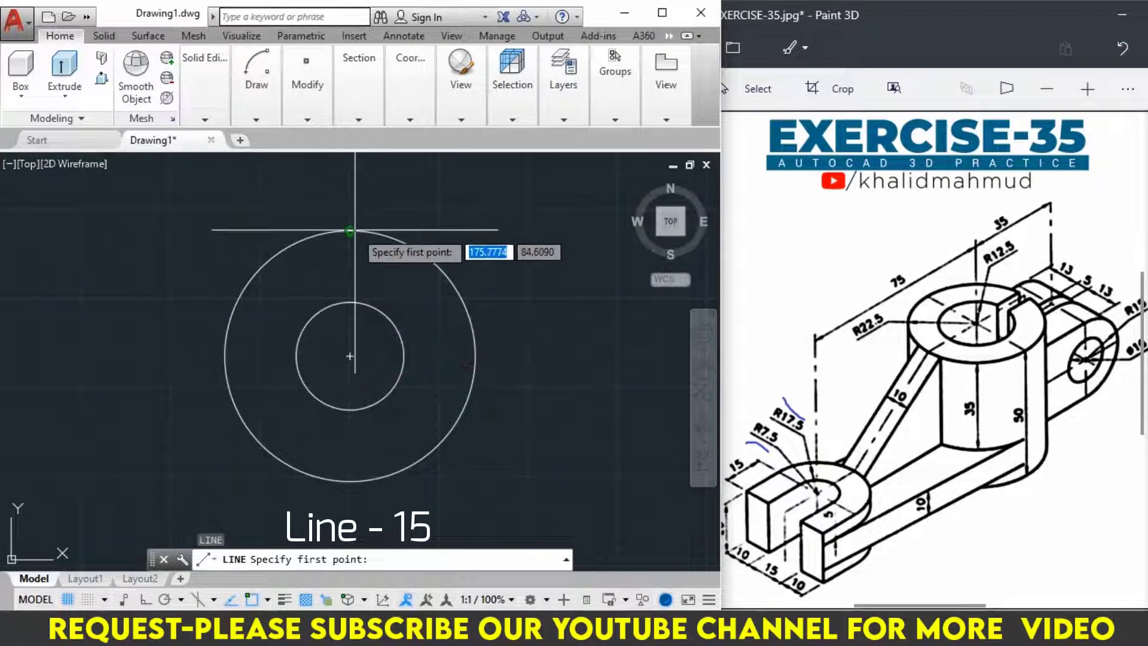
click(350, 230)
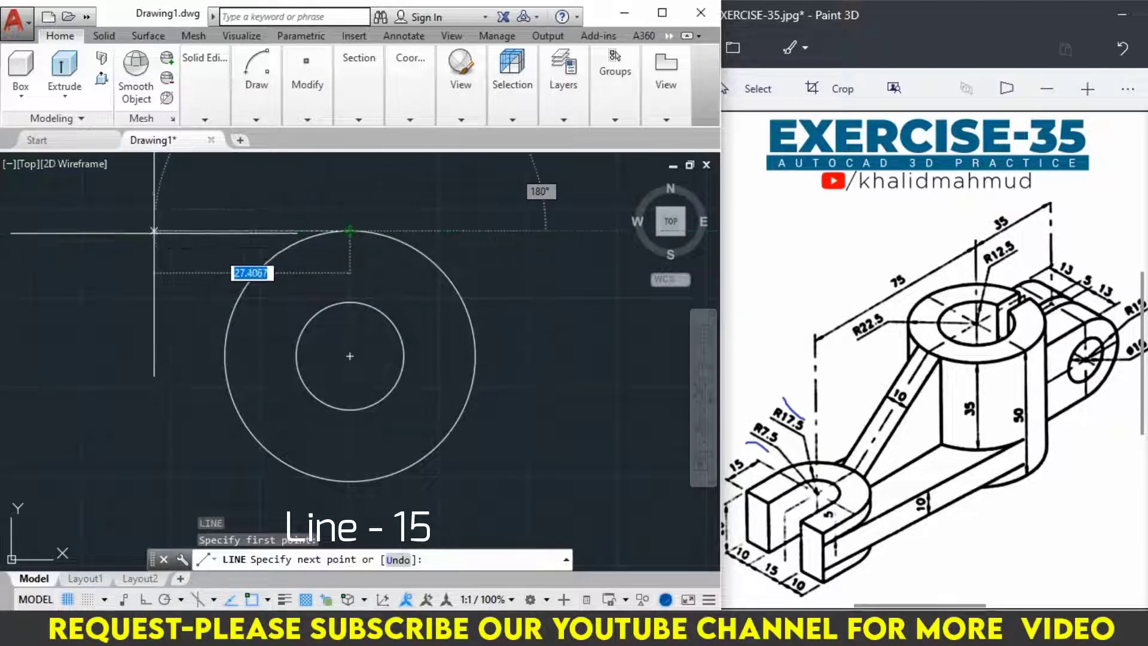
text(15)
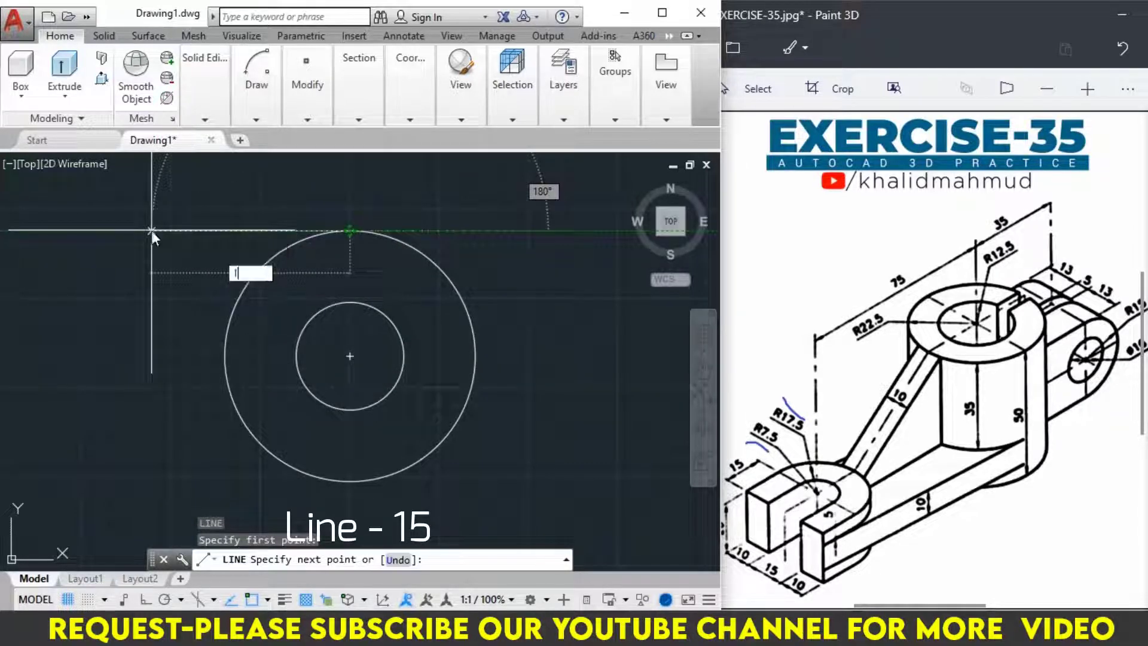
key(Return)
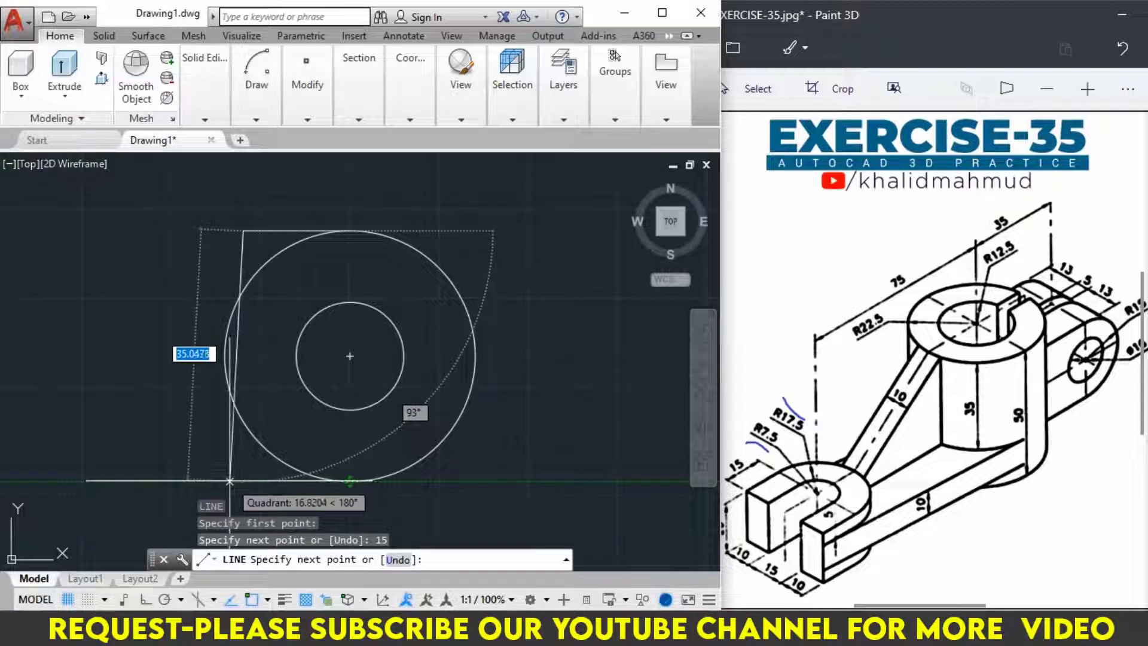
key(F8)
click(243, 481)
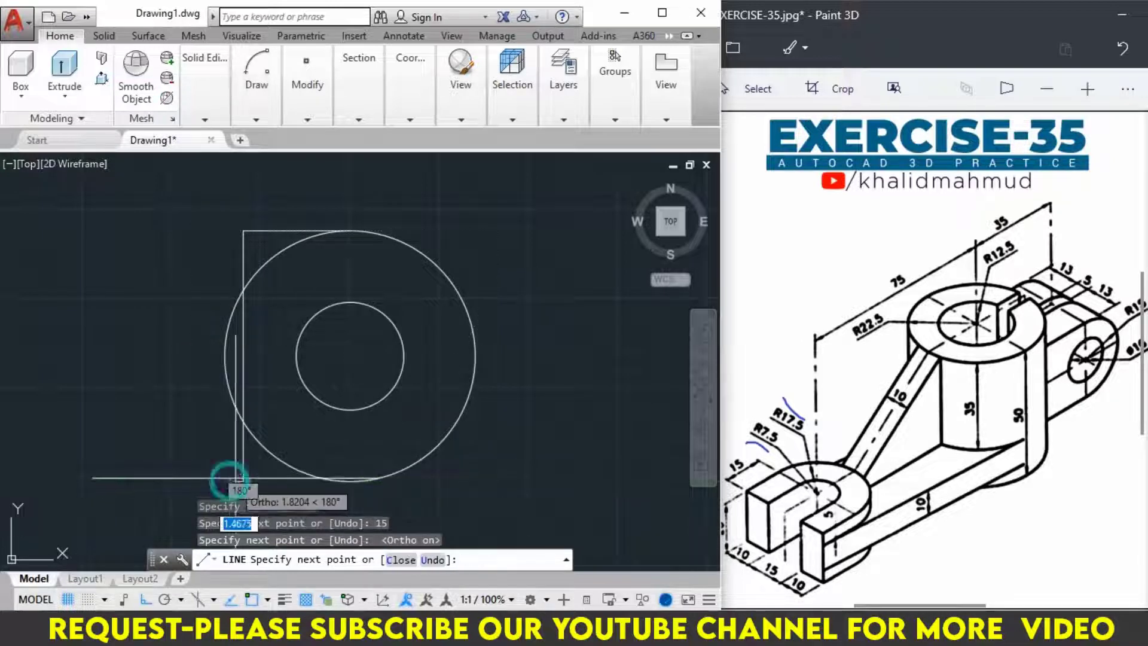
right_click(371, 404)
click(441, 206)
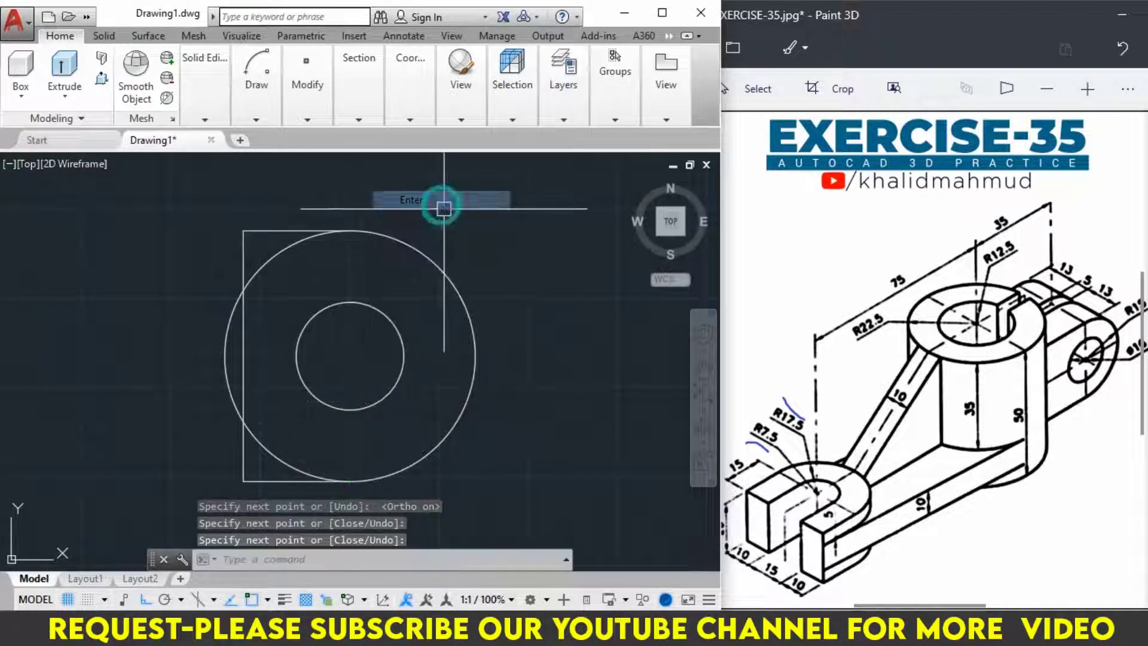
Draw a slot line from the inner circle's top quadrant to the left outline edge.
text(L)
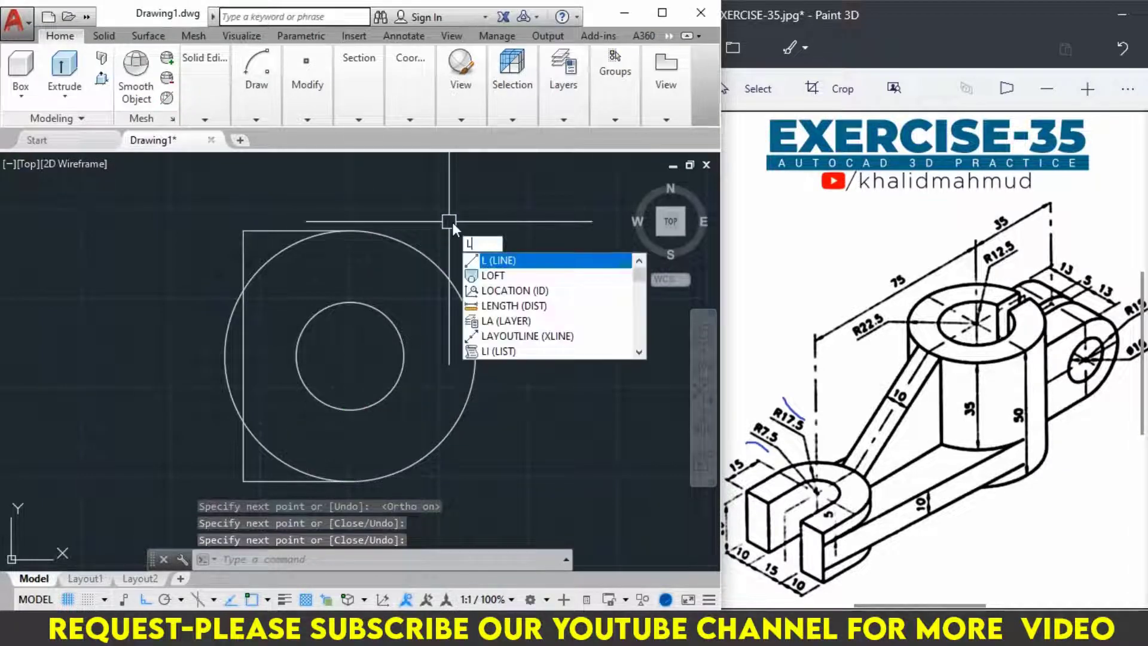
key(Return)
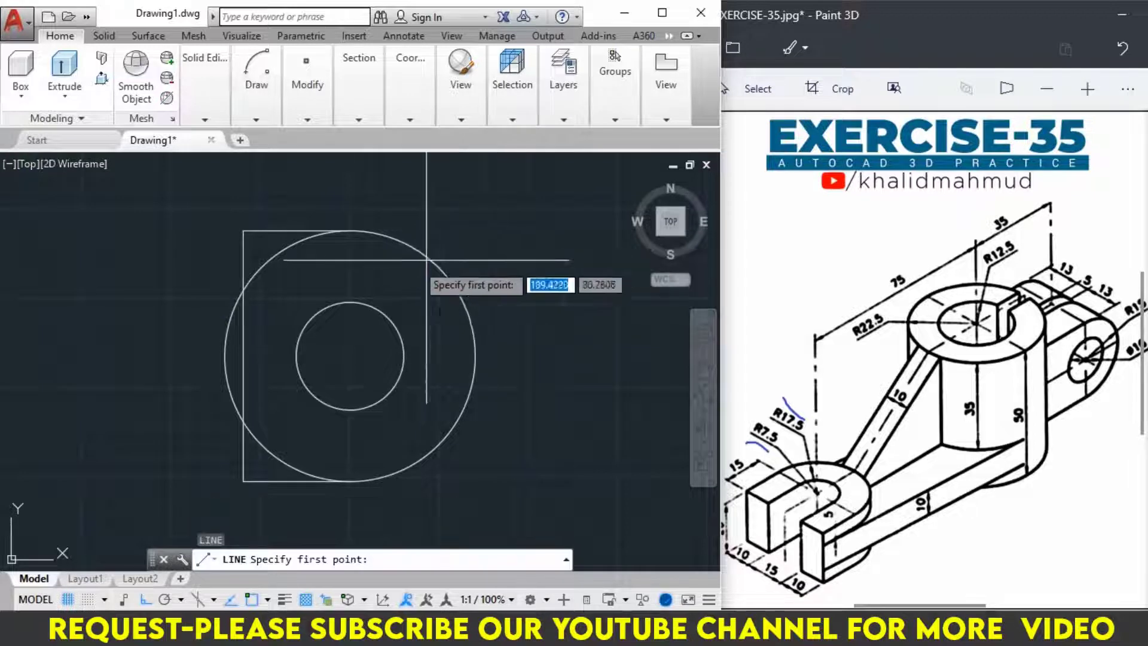
click(350, 302)
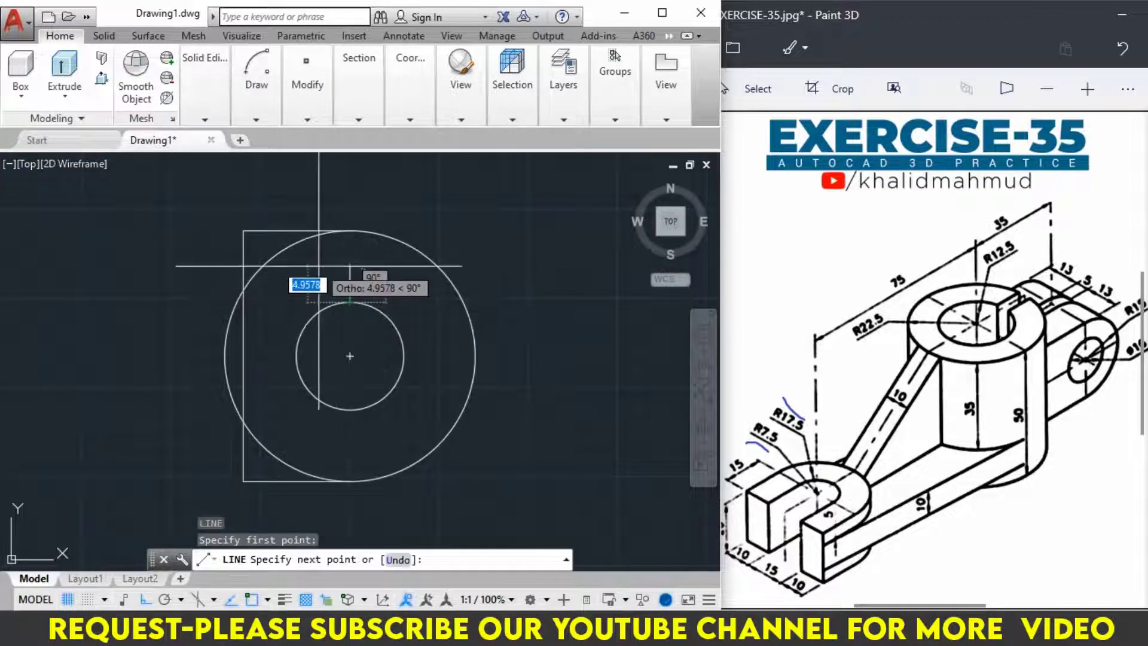
click(243, 302)
right_click(306, 289)
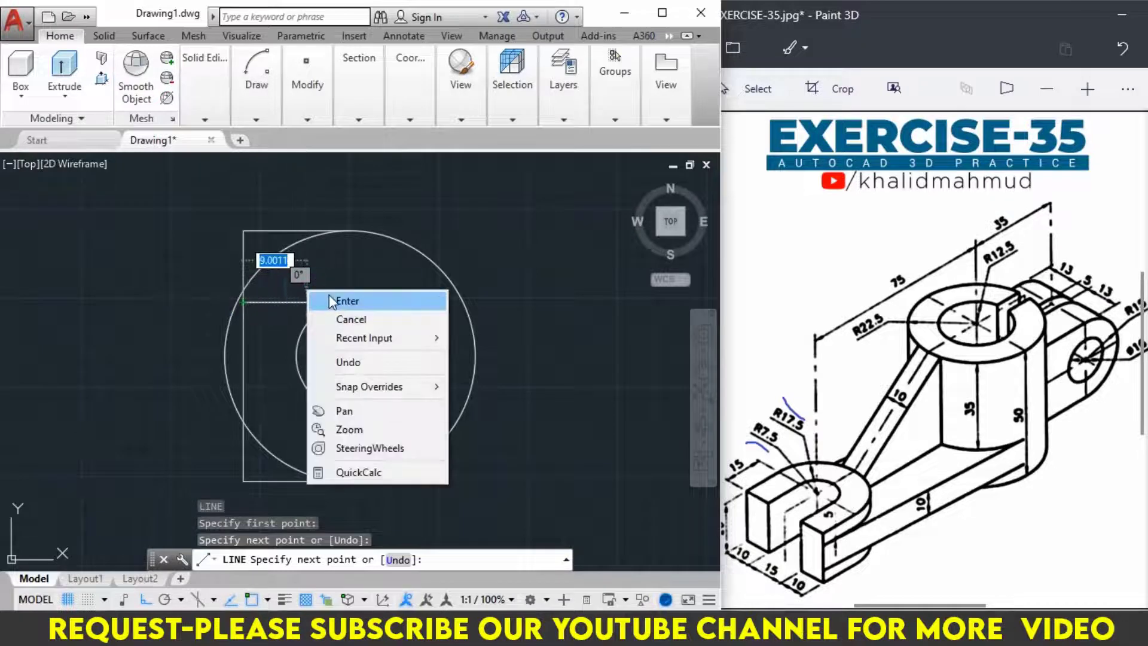
click(333, 299)
text(MI)
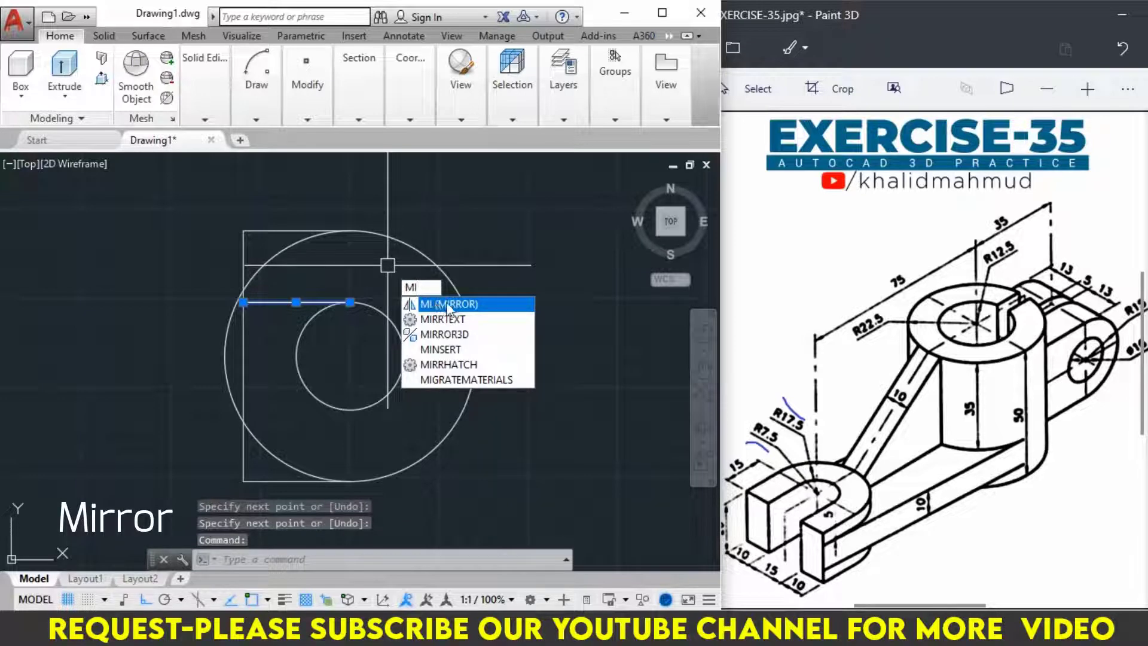
Mirror the slot line about the horizontal axis through the circle centre, keeping the original.
click(448, 305)
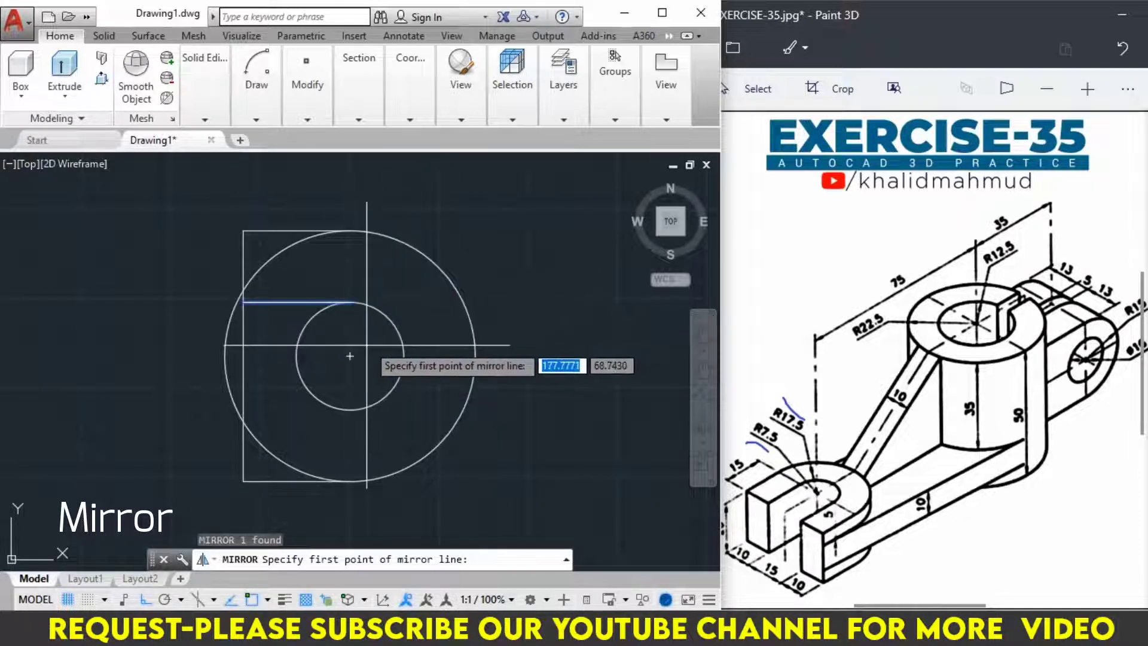
click(349, 356)
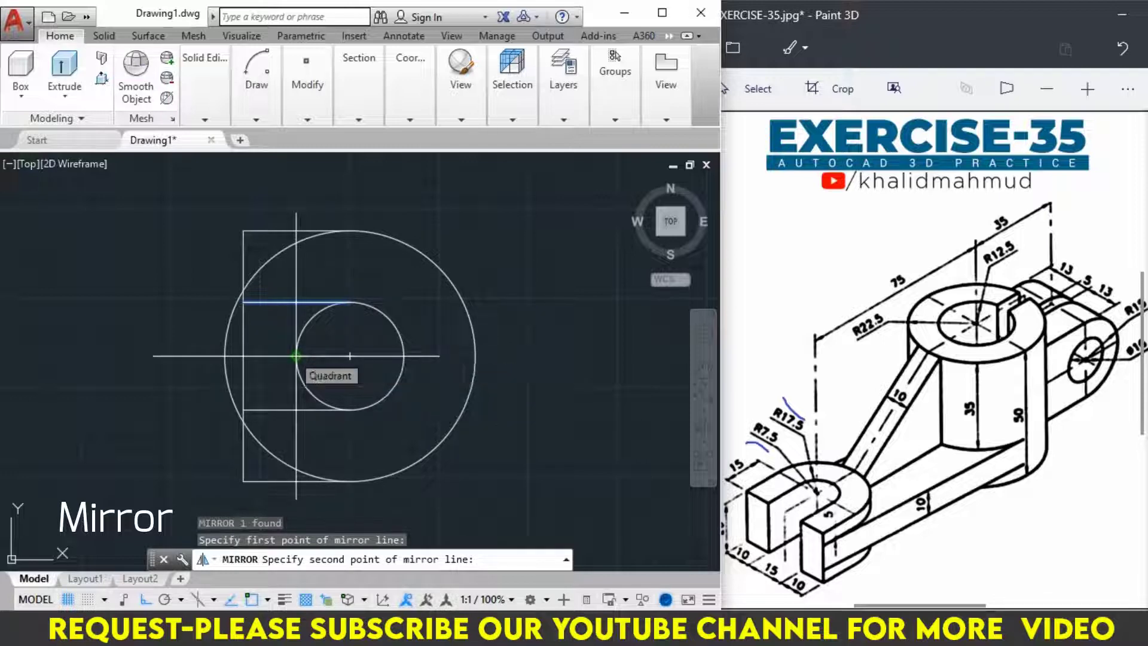
click(294, 355)
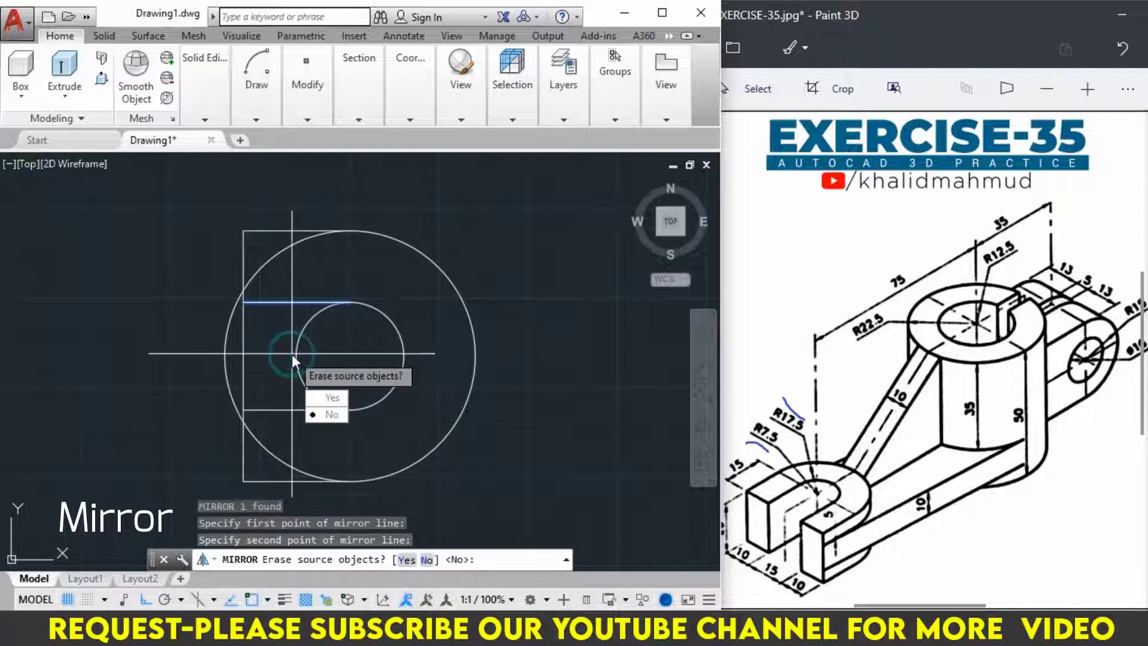
click(328, 412)
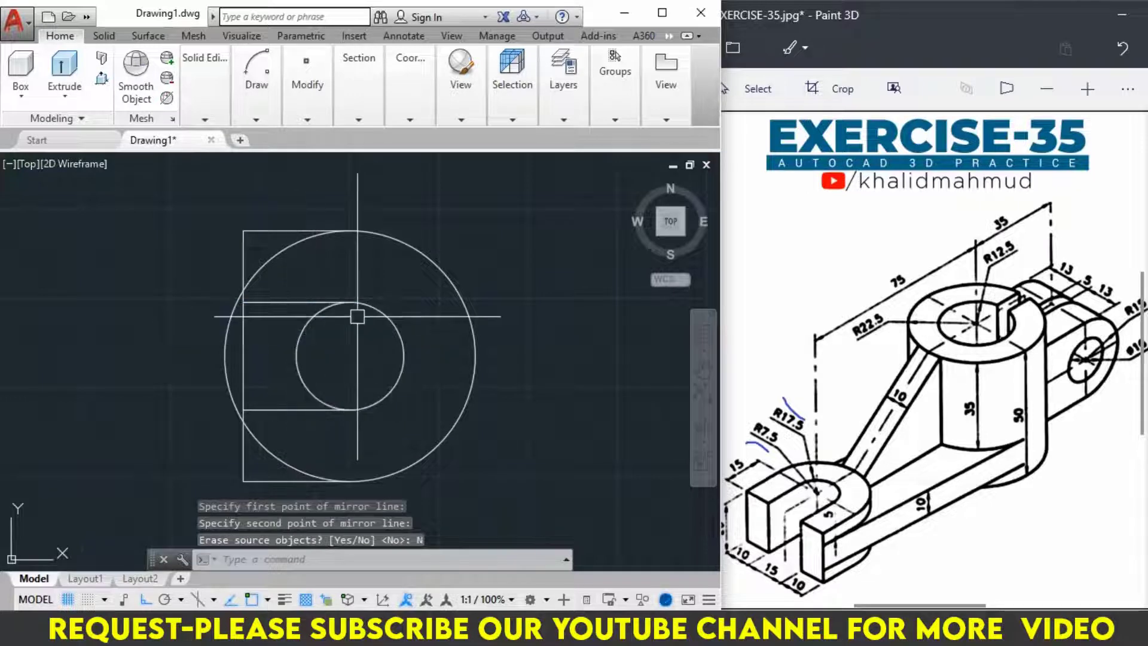
Trim the outer circle's arcs and the left slot segment to leave the U-end outline.
text(r)
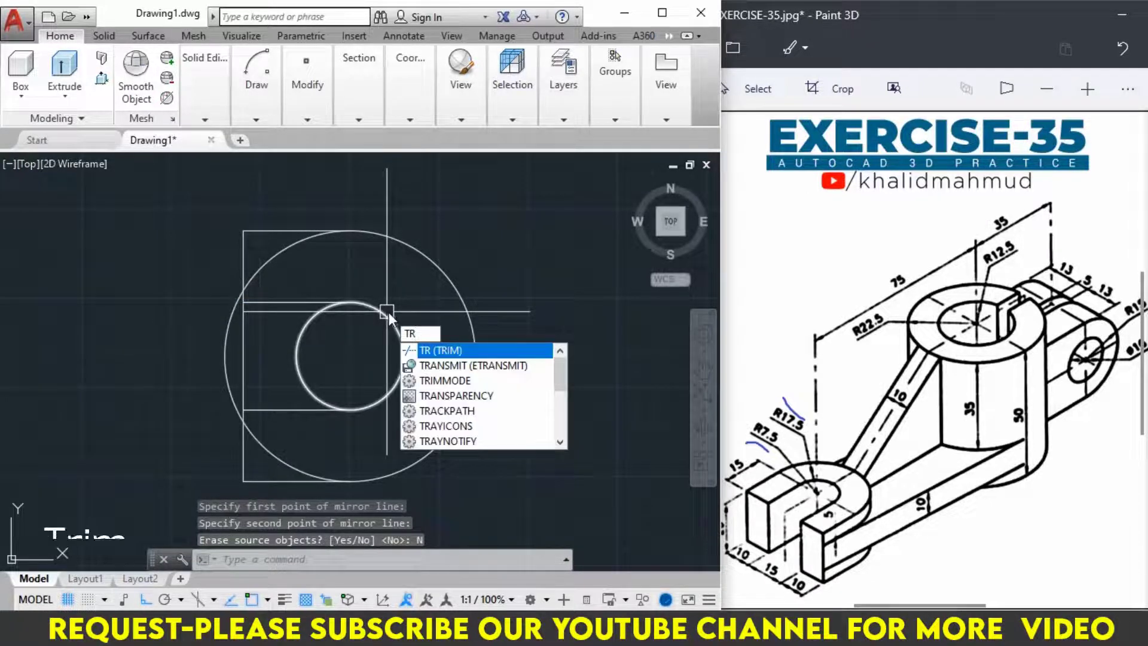
key(Return)
key(Return)
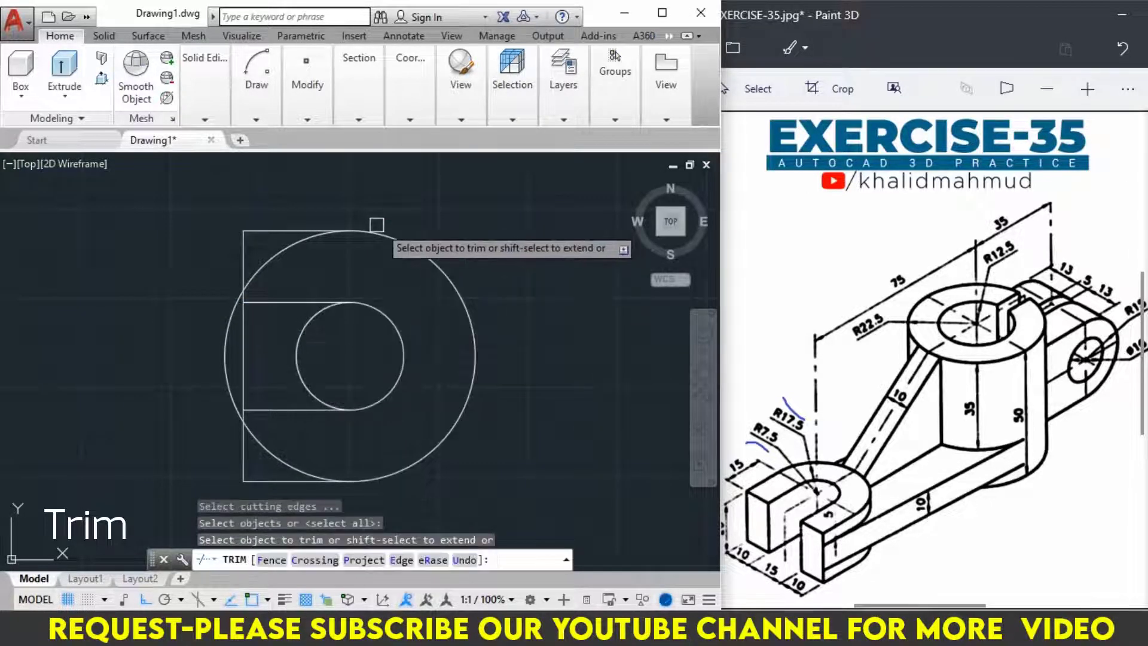
click(282, 245)
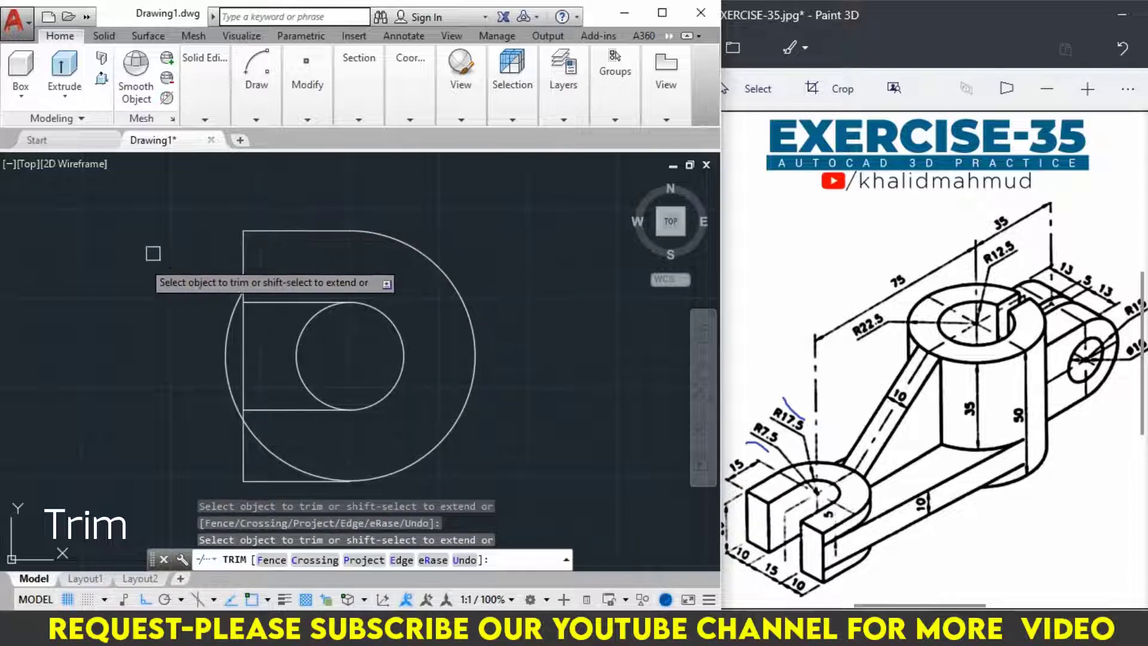
click(224, 357)
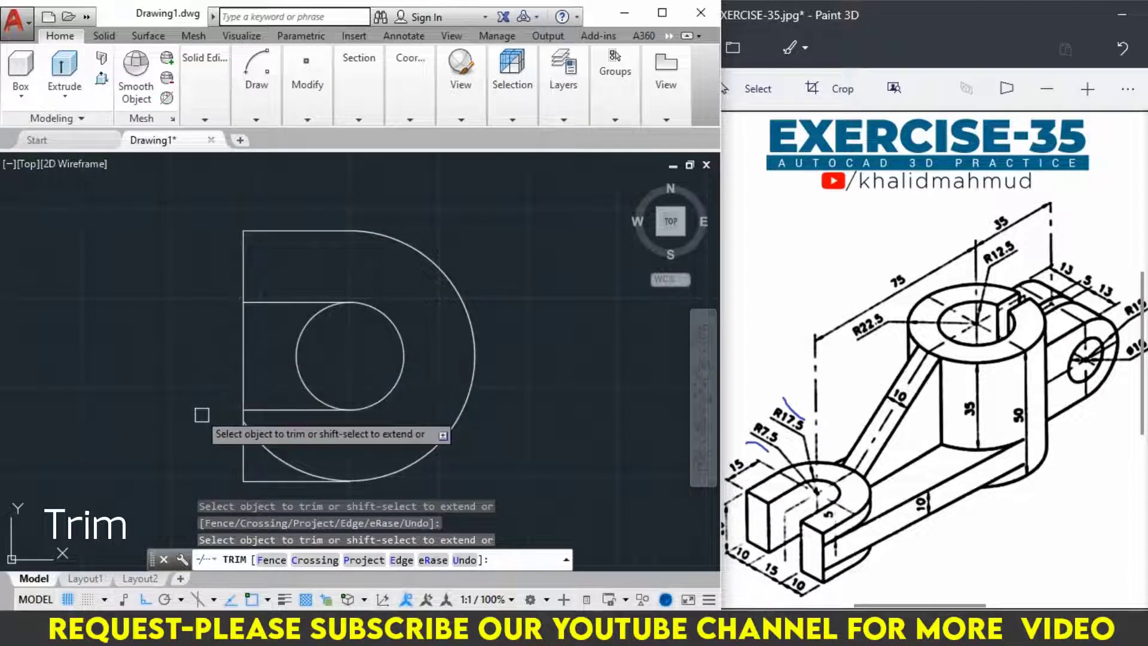
click(259, 441)
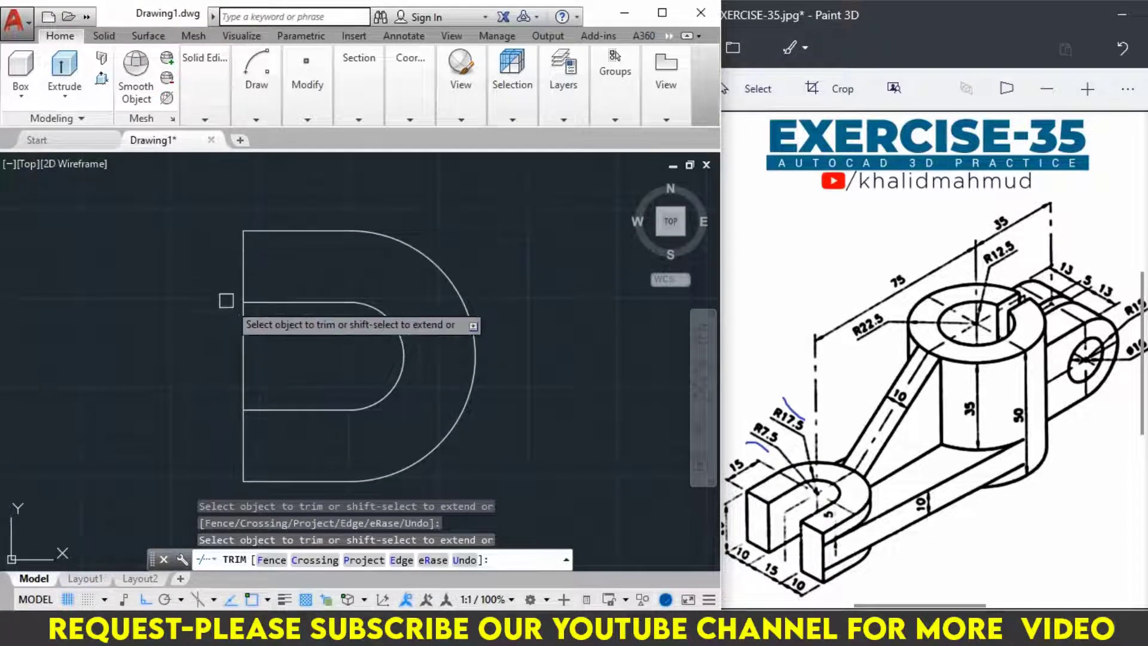
click(242, 339)
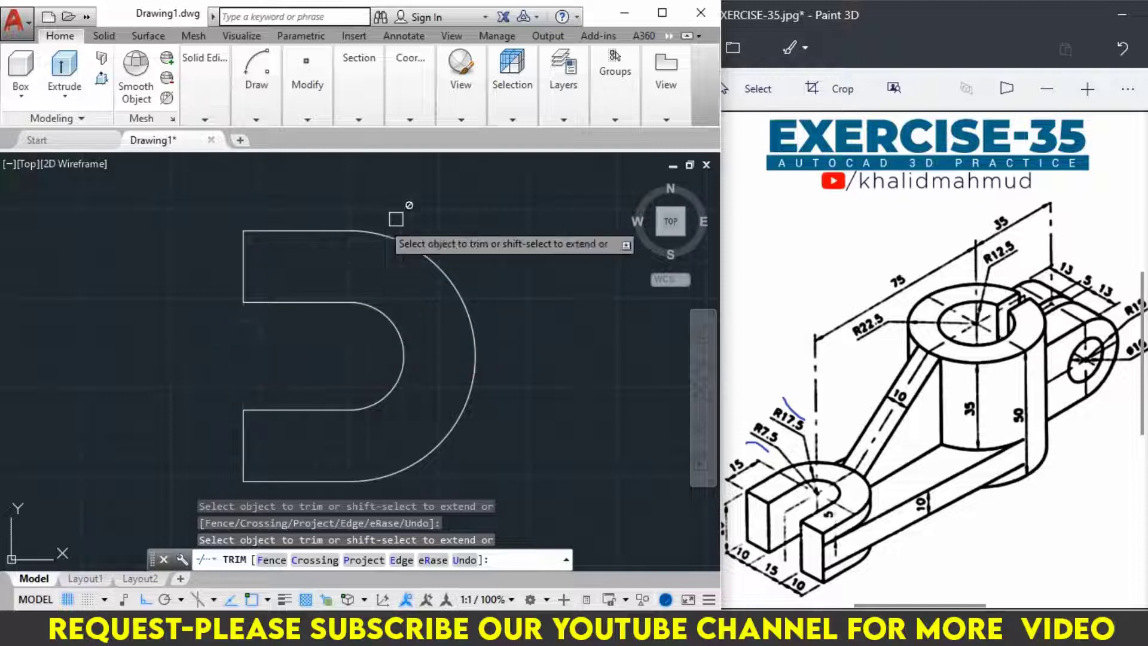
right_click(472, 217)
click(480, 225)
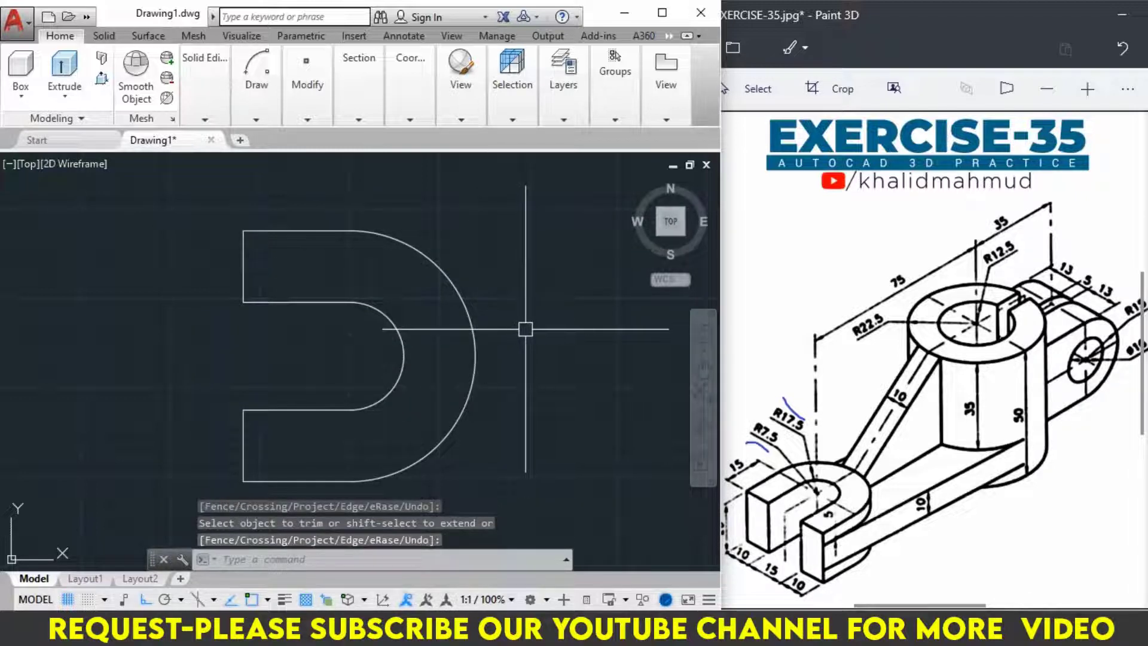
scroll(559, 326, down, 2)
Pan the drawing left and tick the 75 dimension on the Paint 3D reference.
middle_drag(562, 329, 255, 334)
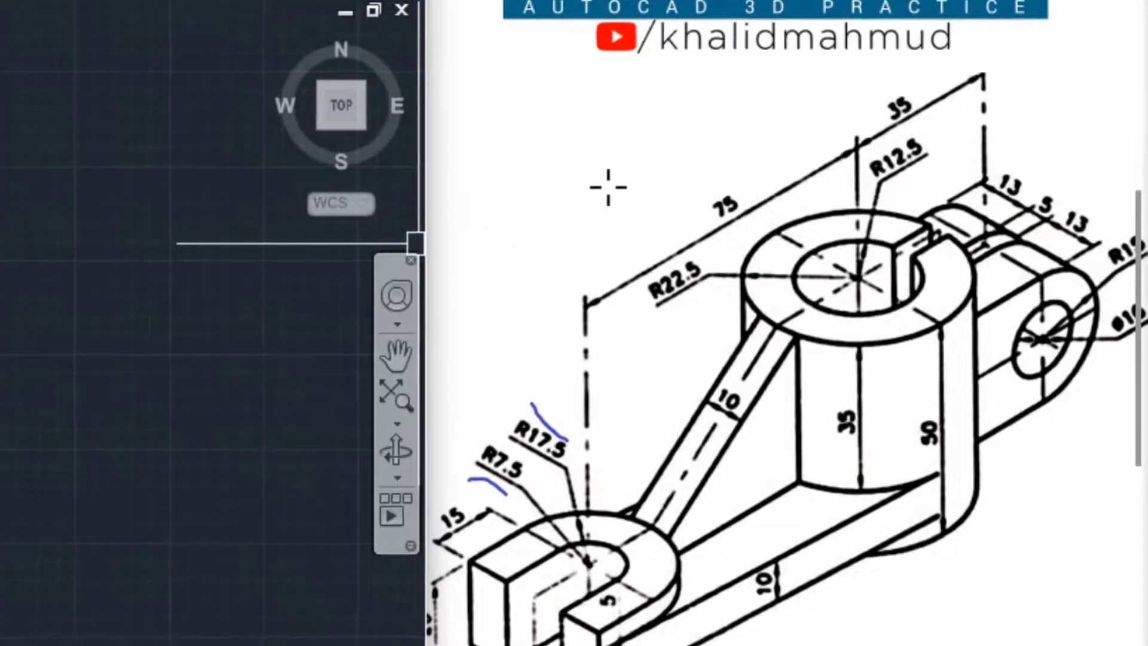
drag(729, 155, 688, 187)
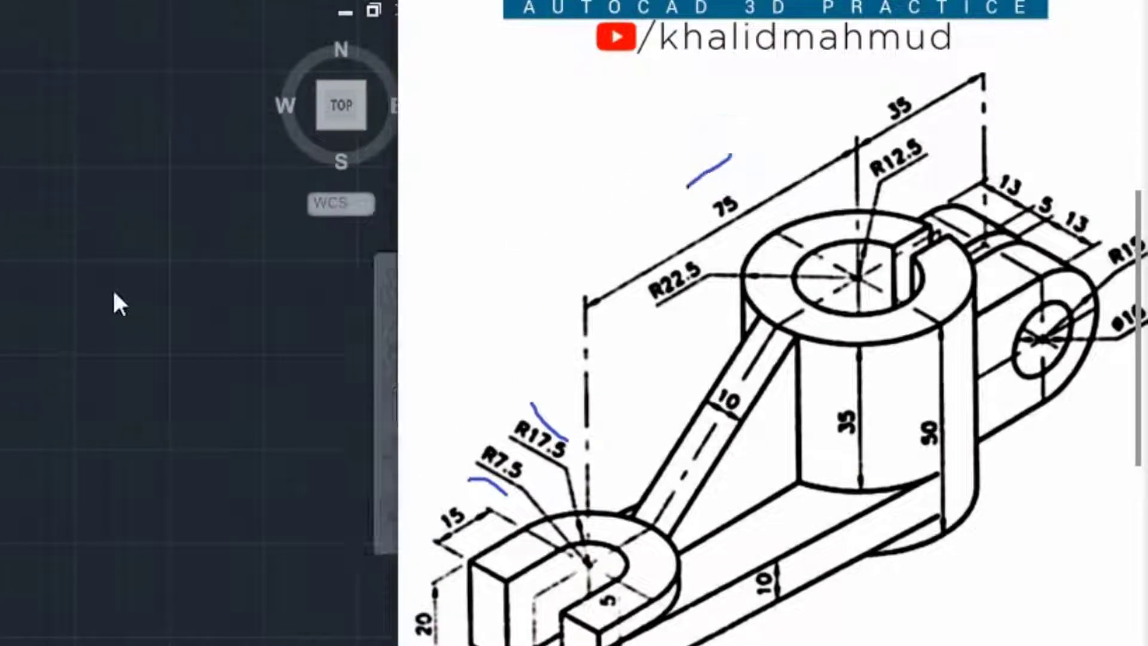
click(392, 316)
text(l)
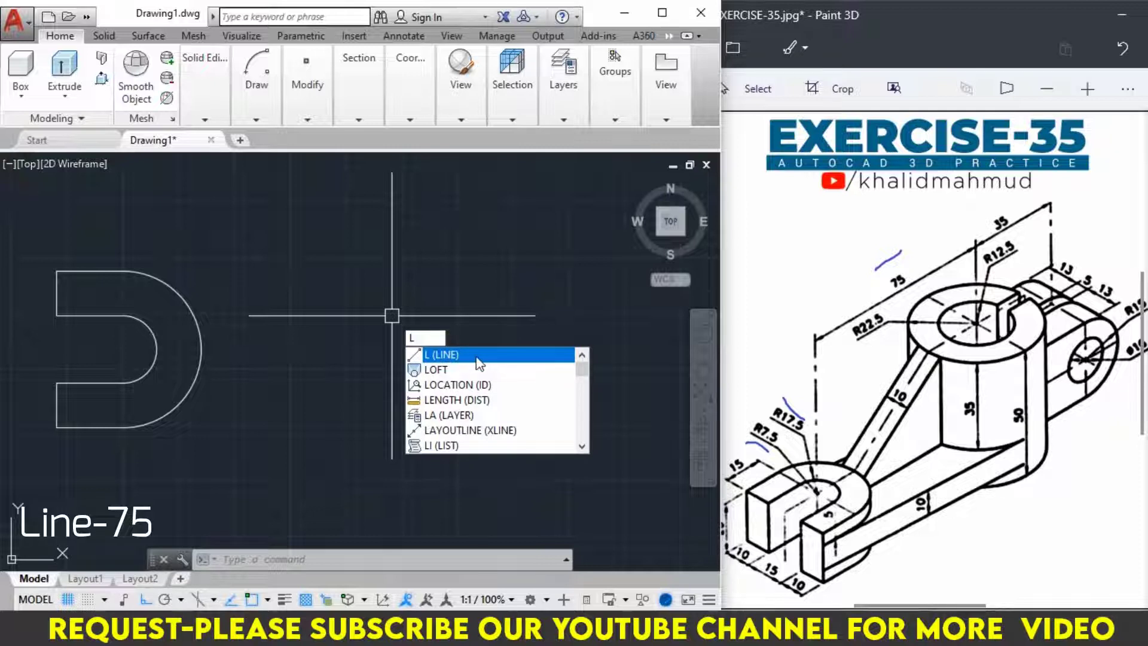
Draw a 75-unit horizontal line from the U-end's arc centre.
click(477, 356)
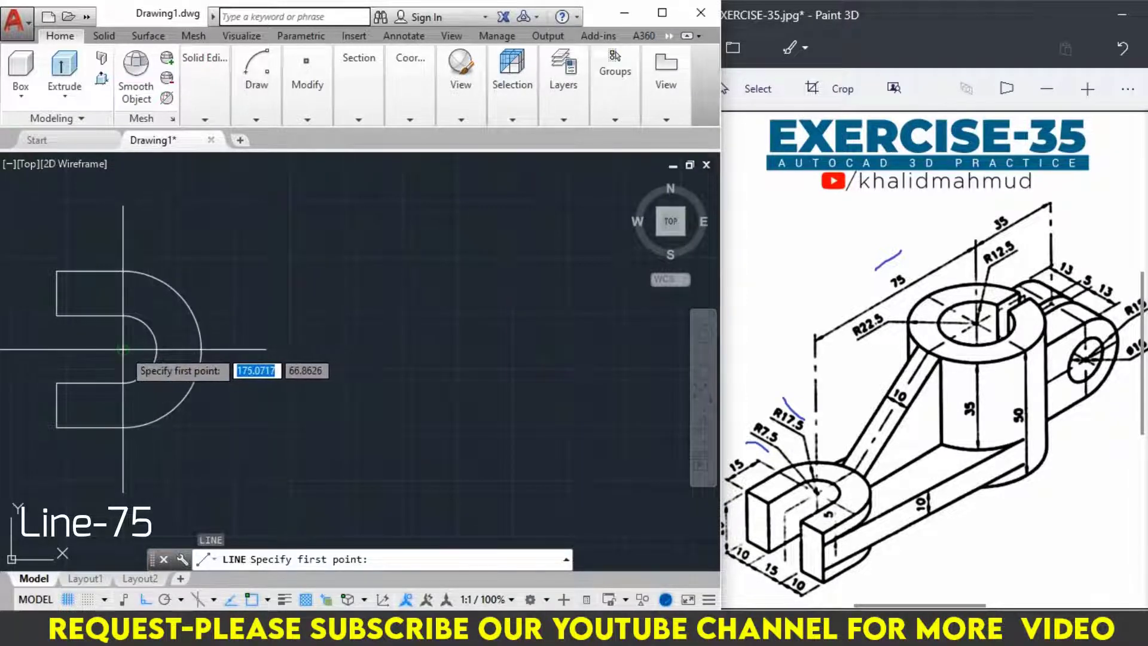
click(123, 349)
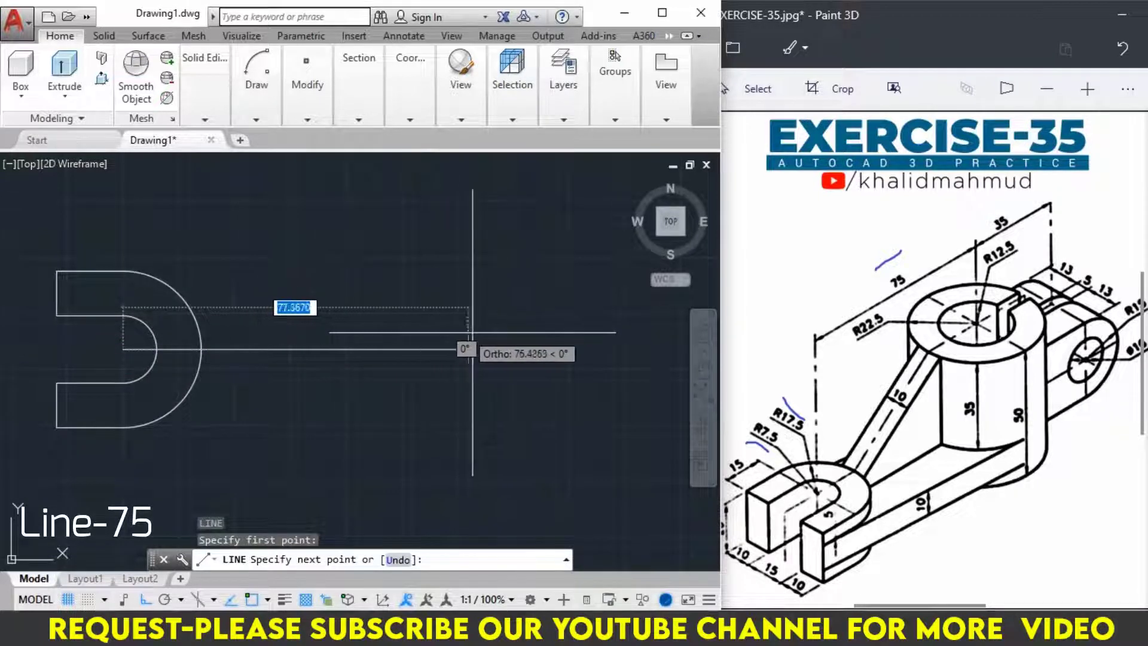
text(75)
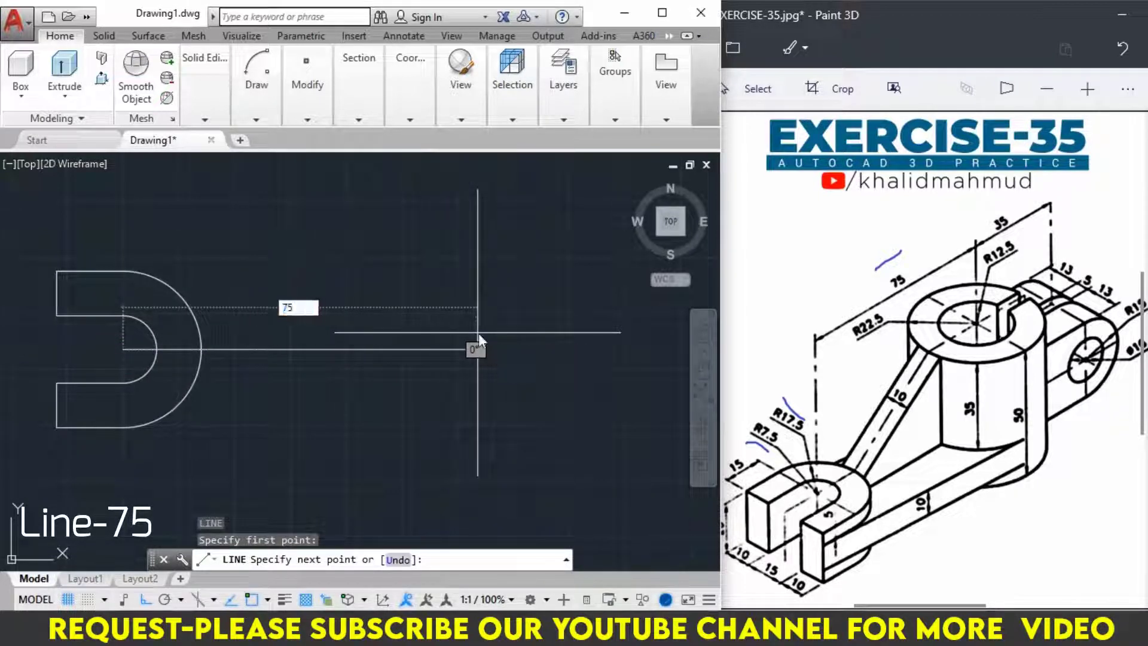
key(Return)
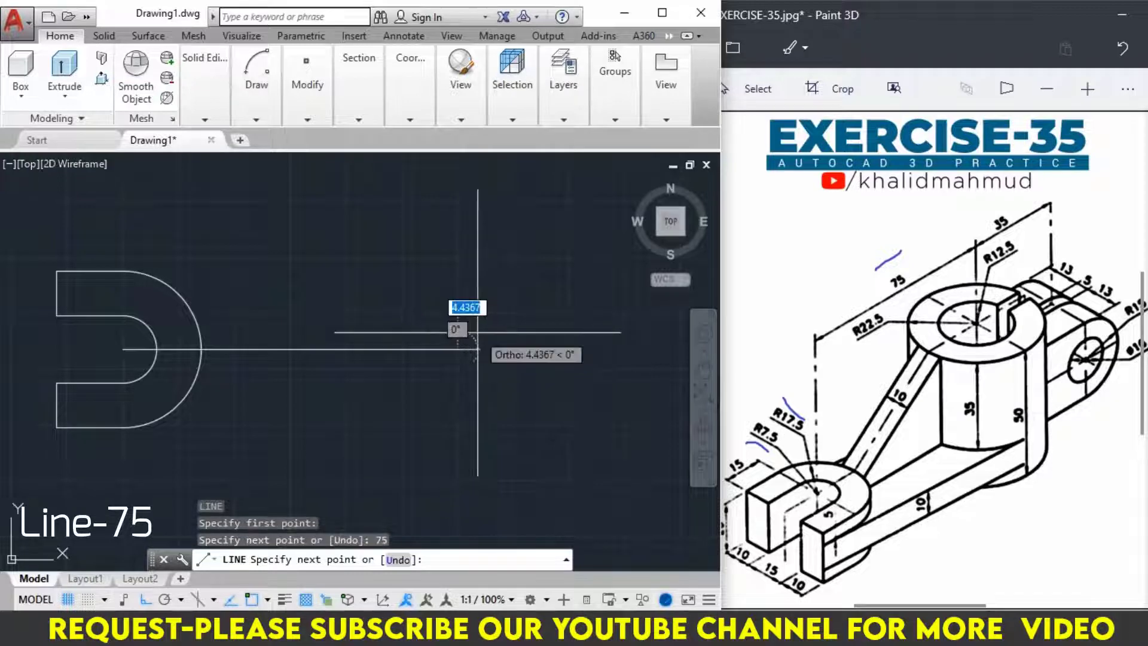
key(Return)
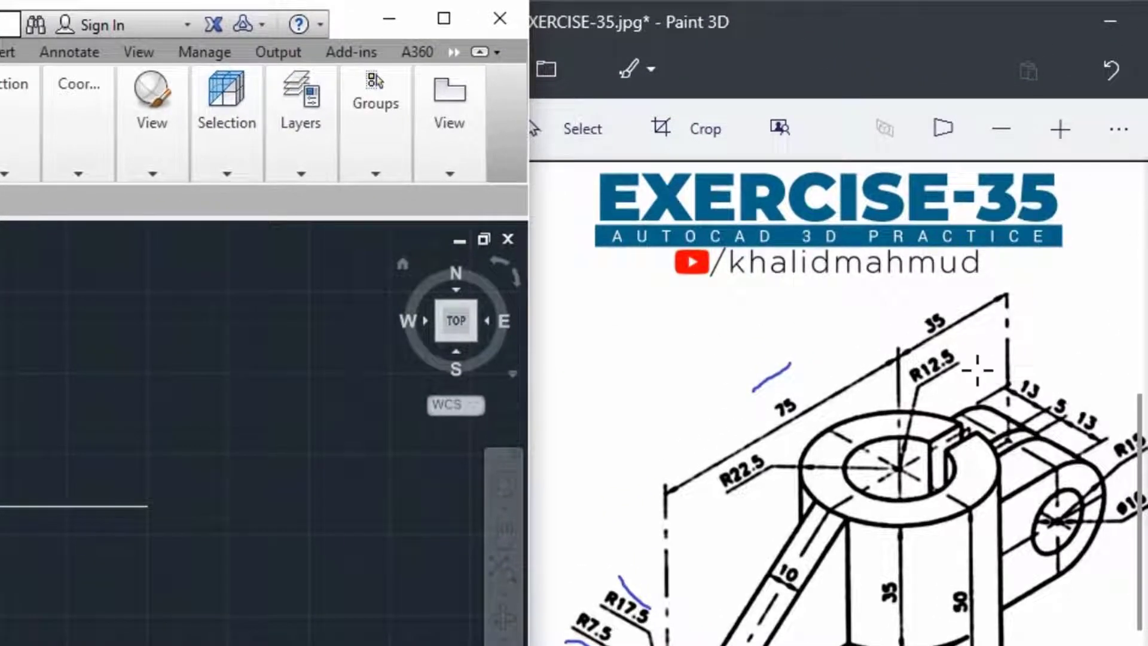
Tick the R12.5 and R22.5 dimensions on the Paint 3D reference.
click(973, 367)
drag(973, 366, 934, 383)
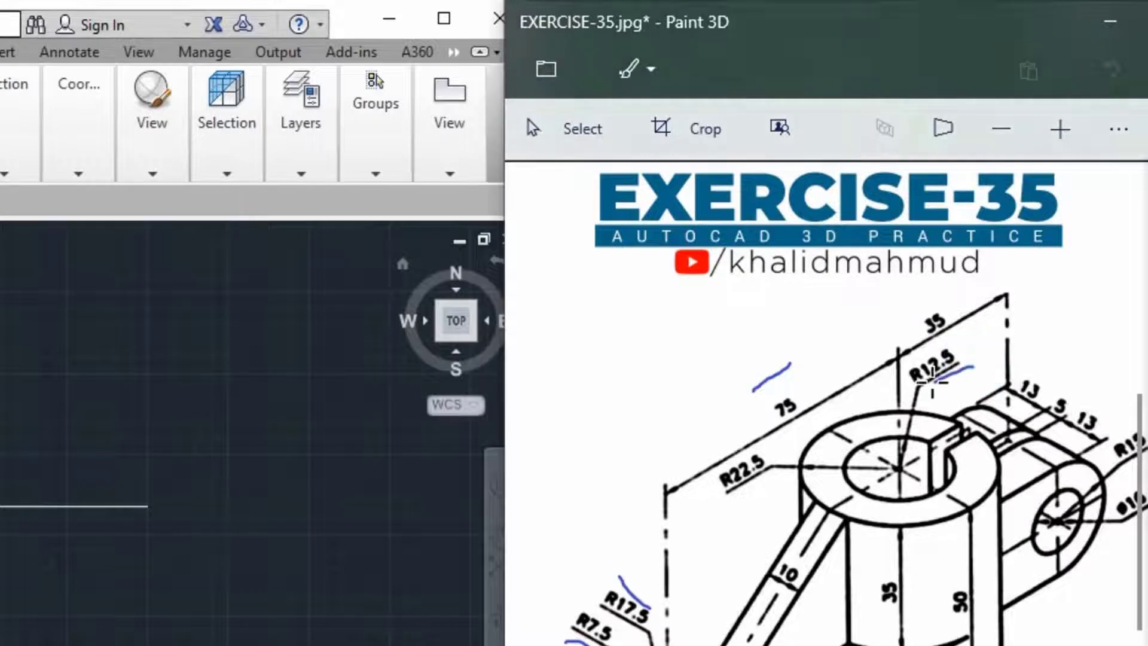
drag(726, 509, 758, 492)
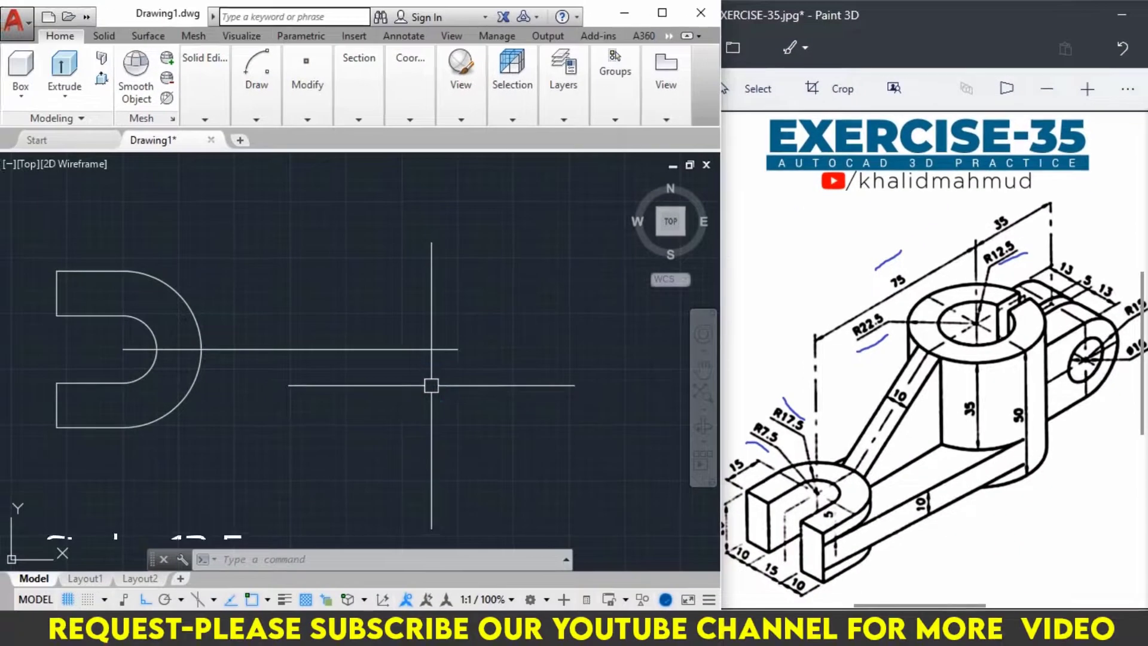
text(c)
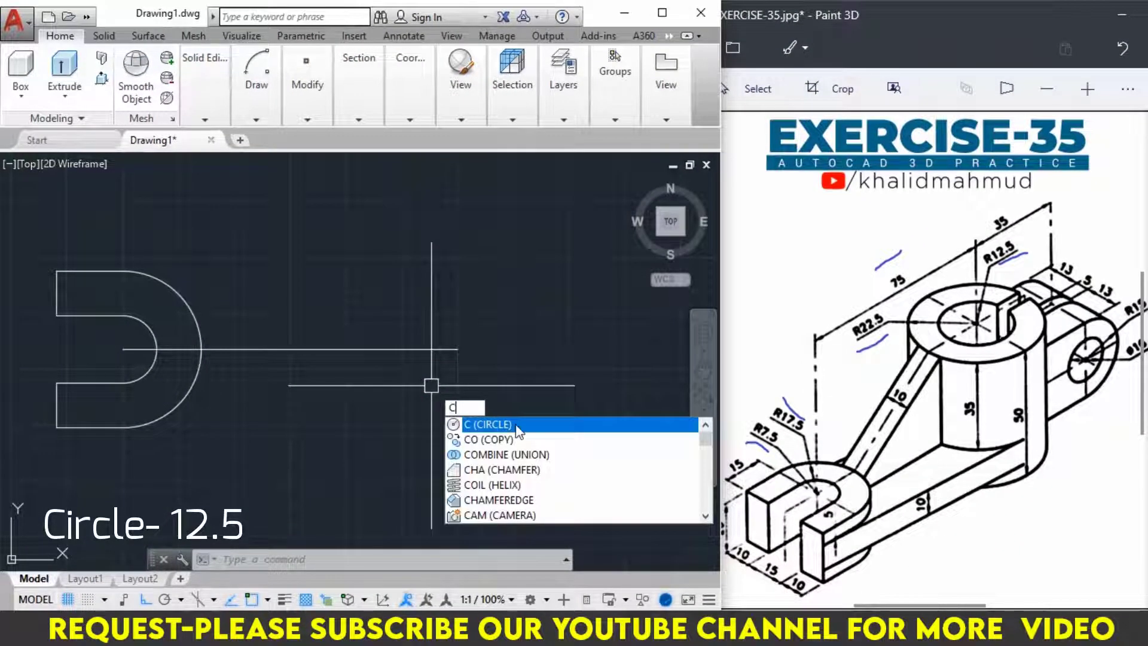
click(516, 426)
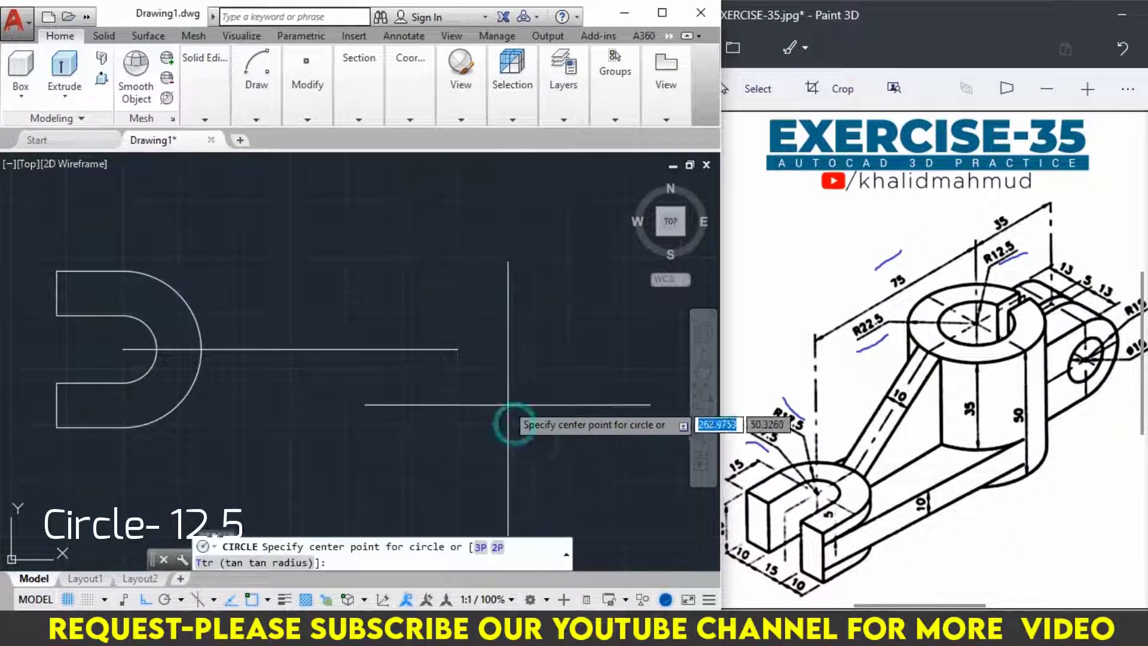
Place circles of radius 12.5 and 22.5 centred on the 75 line's far end.
click(457, 349)
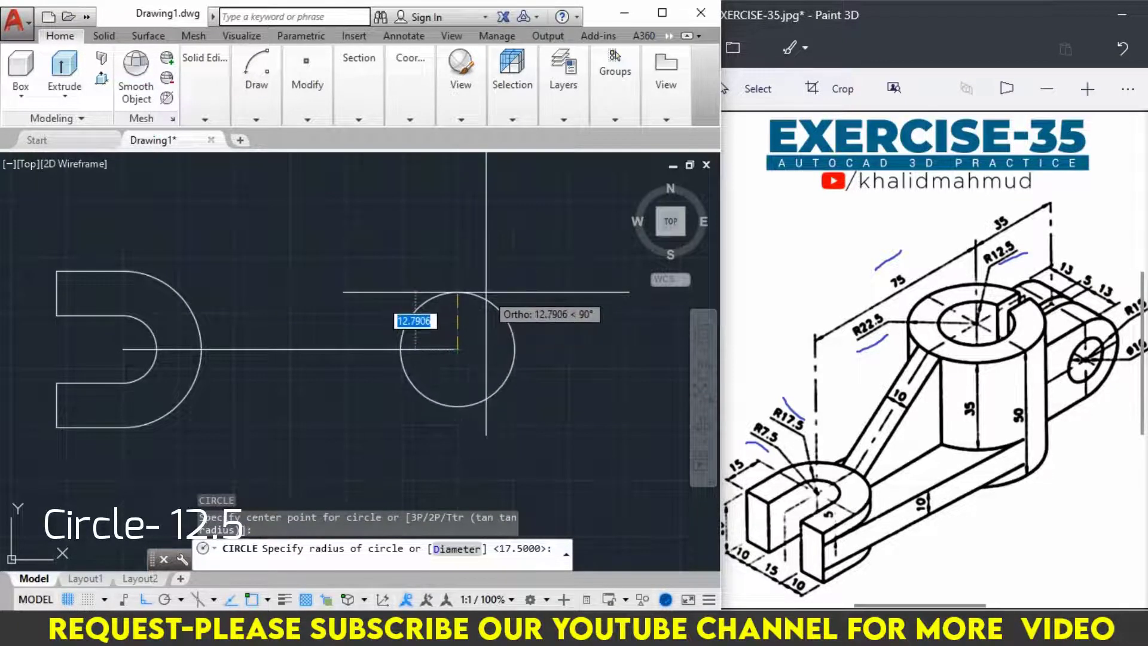
text(12.)
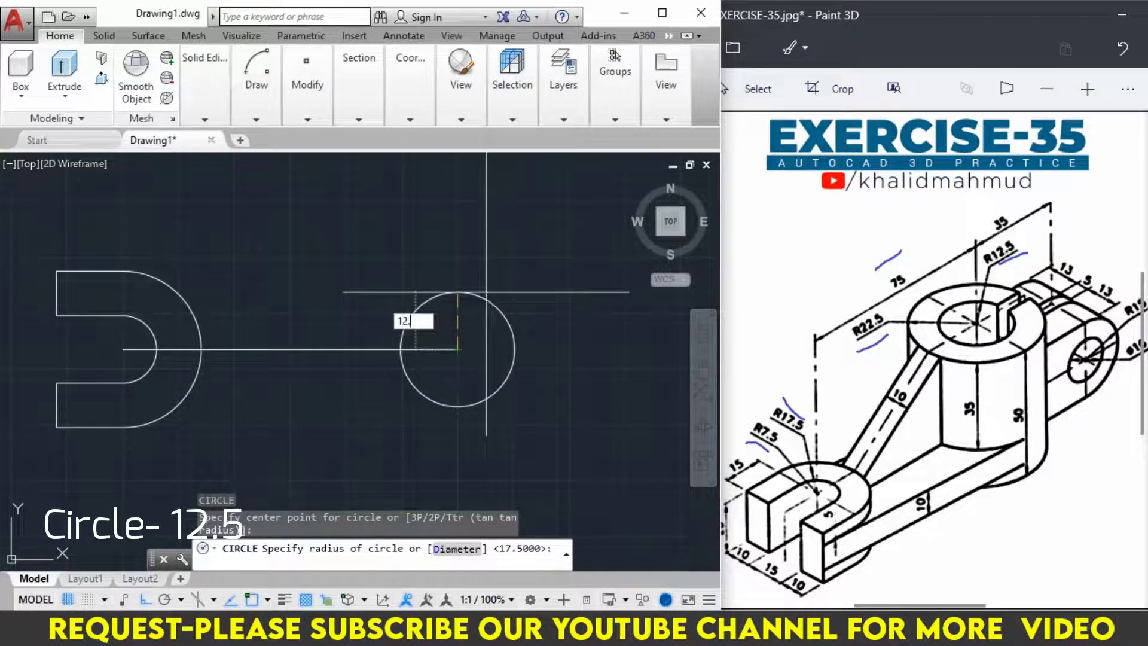
text(5)
key(Return)
text(c)
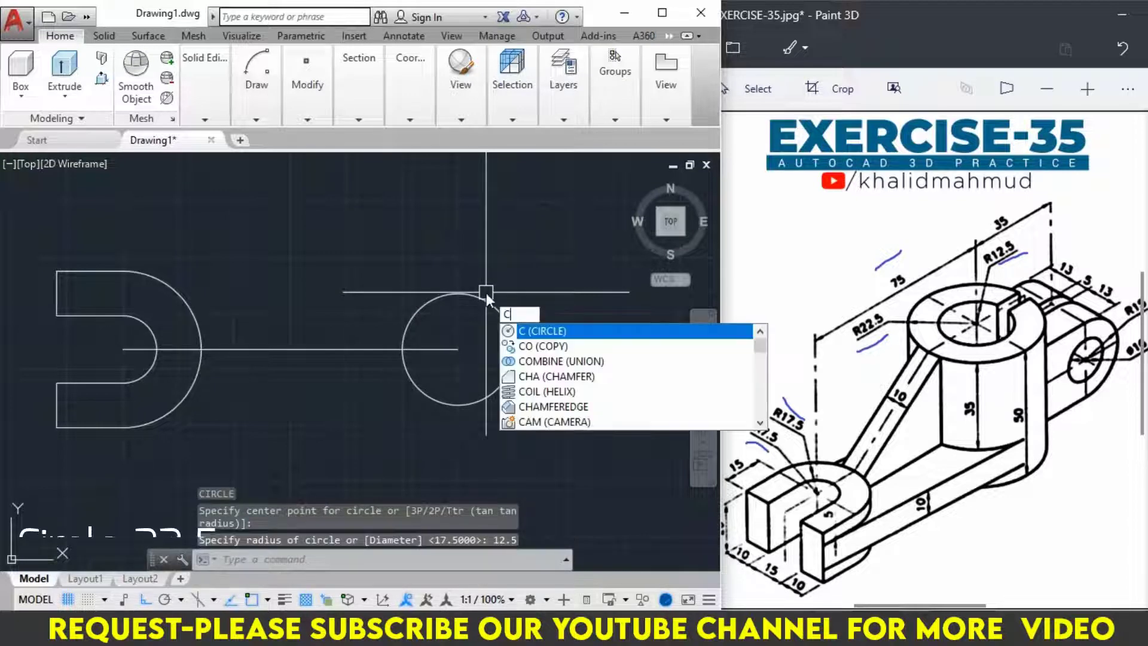
key(Return)
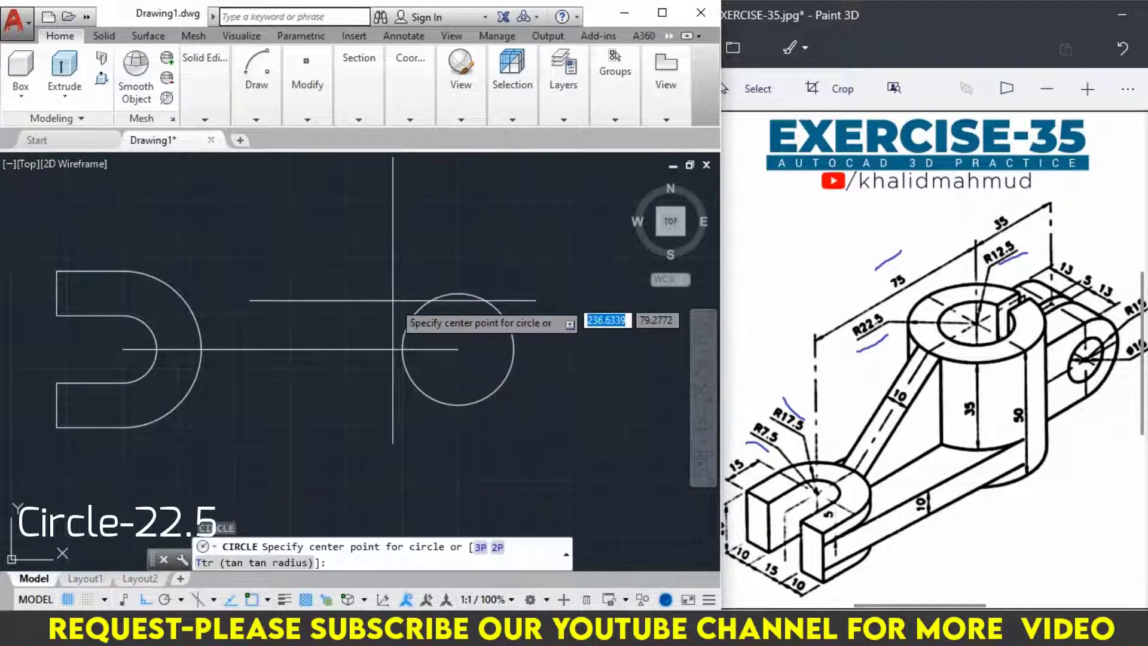
click(458, 349)
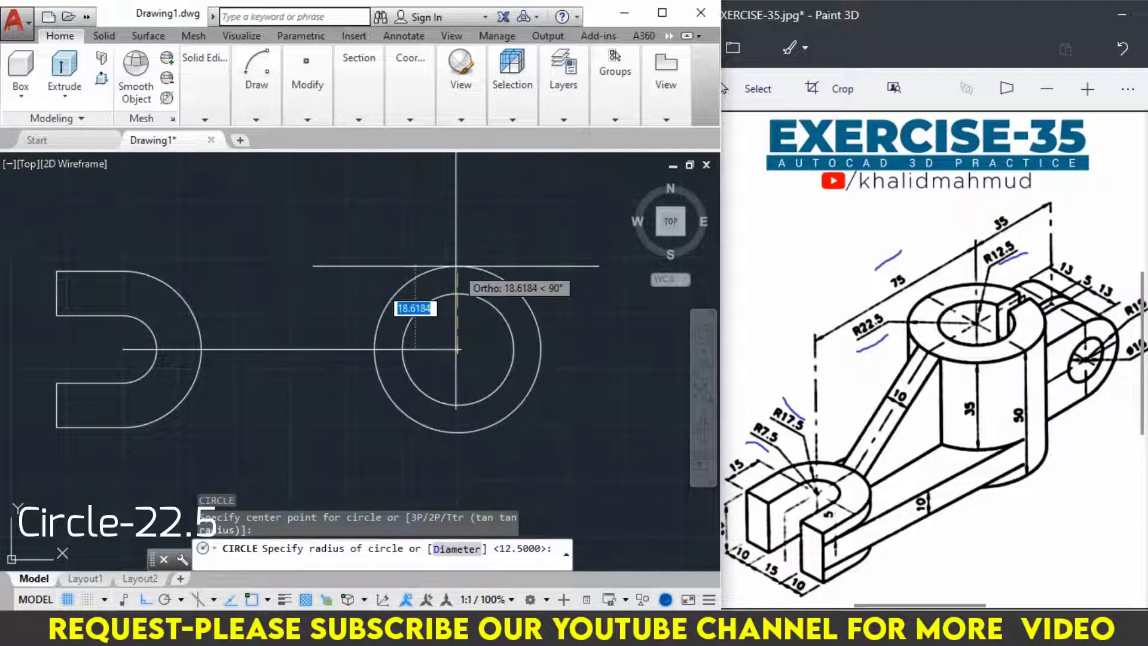
text(22)
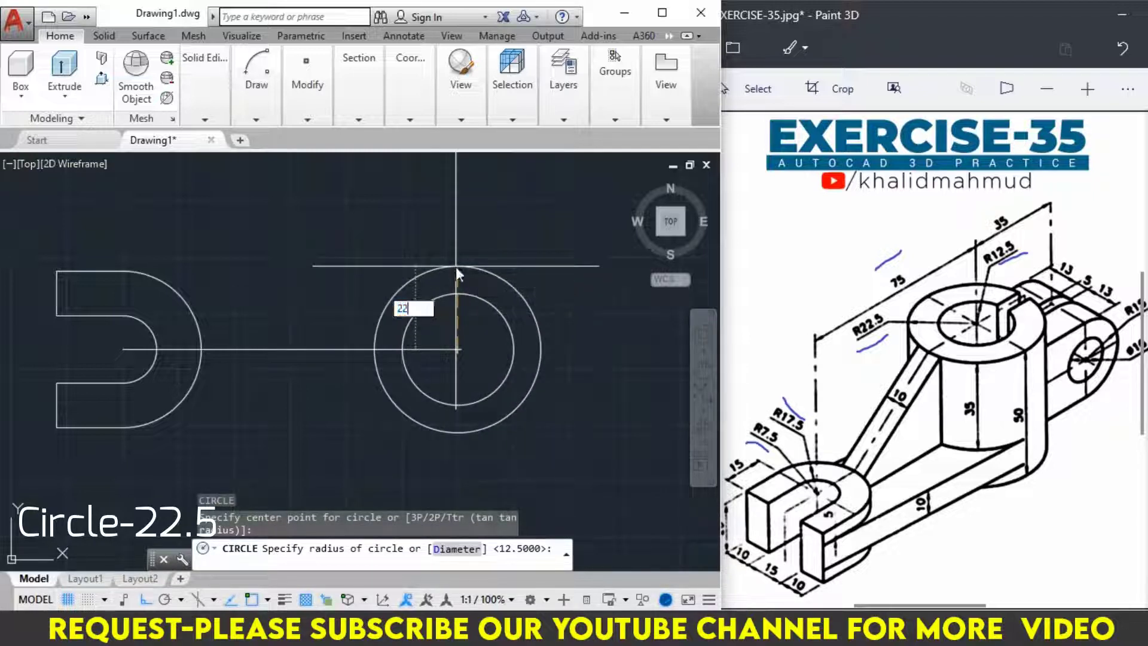
text(.5)
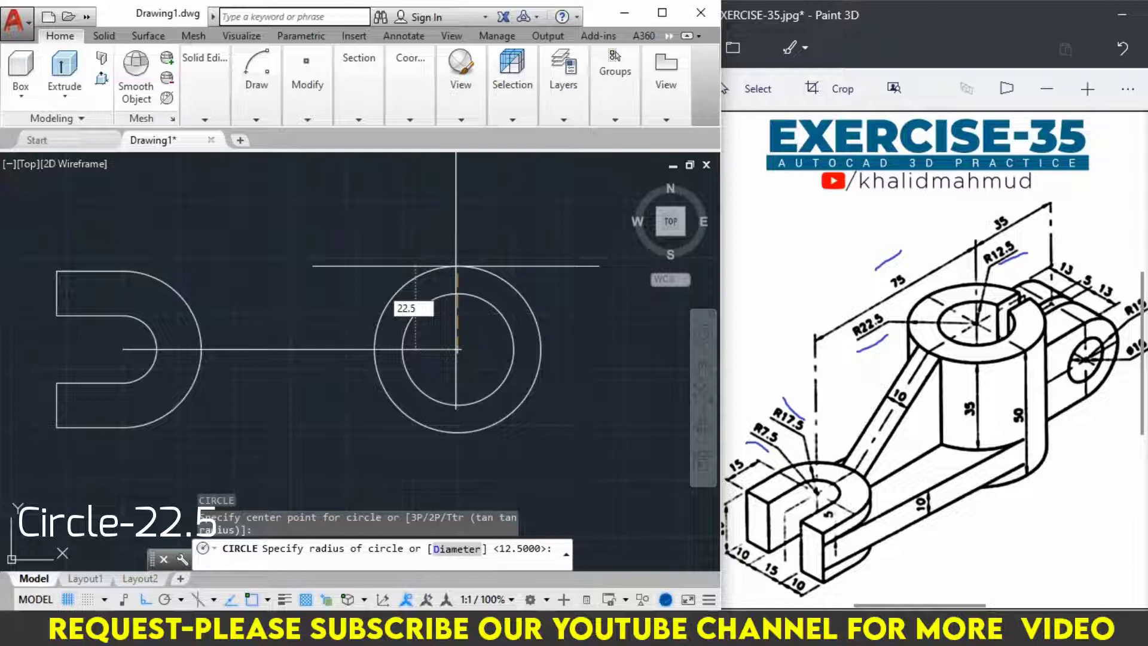
key(Return)
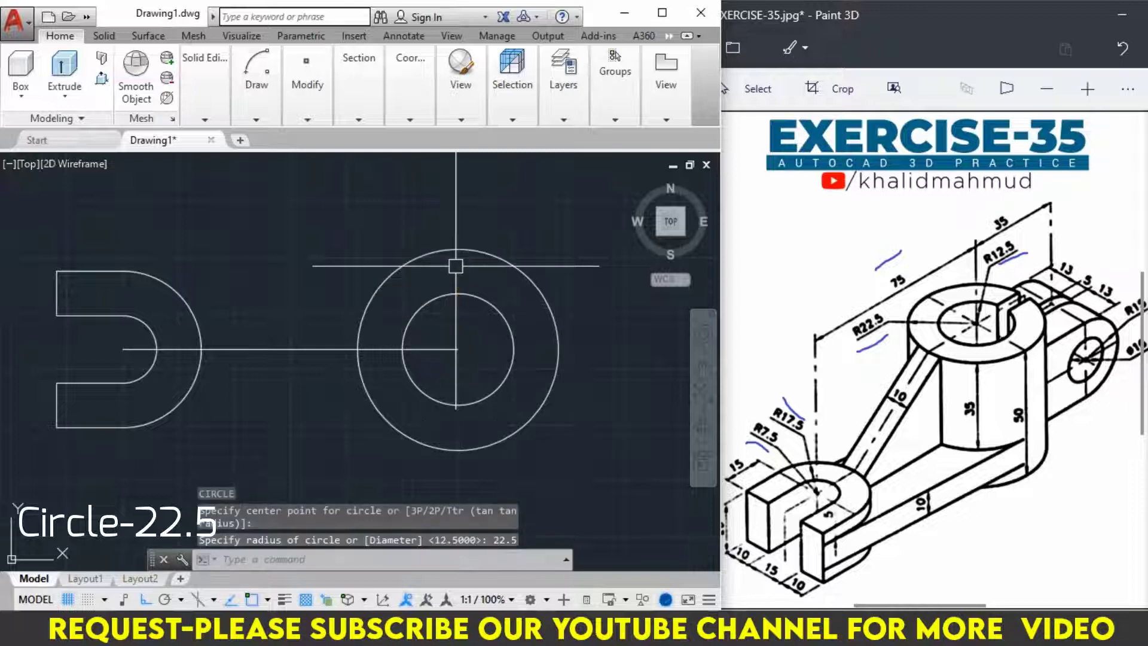
text(l)
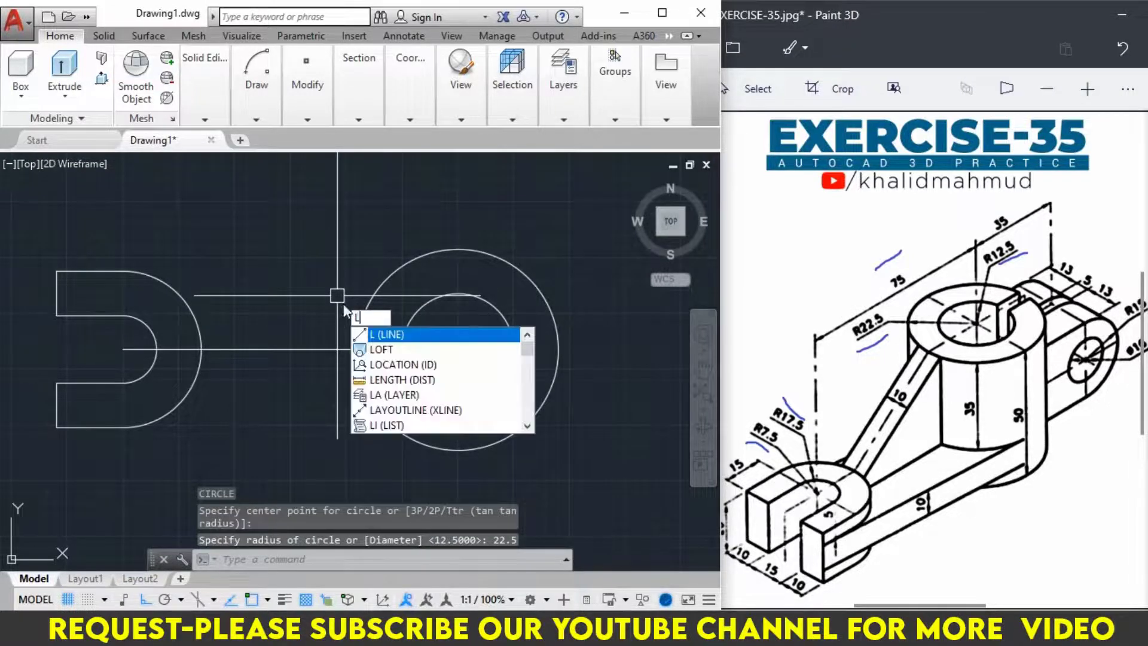
Draw a line from the U-end's lower-left corner tangent to the 22.5-radius circle.
key(Return)
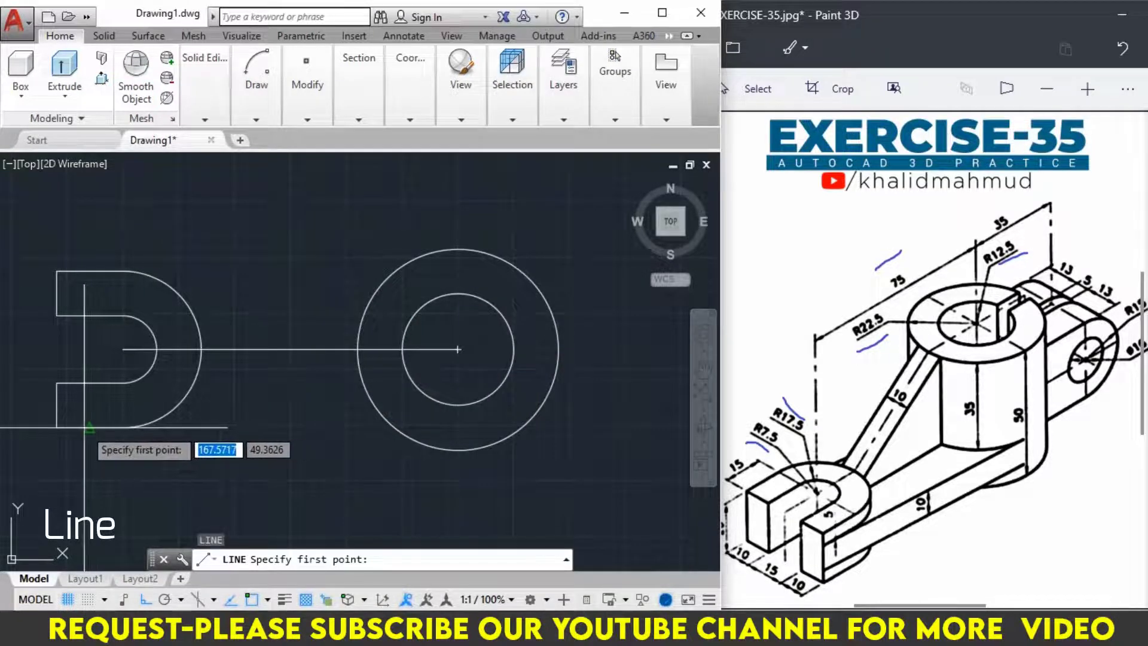
click(90, 427)
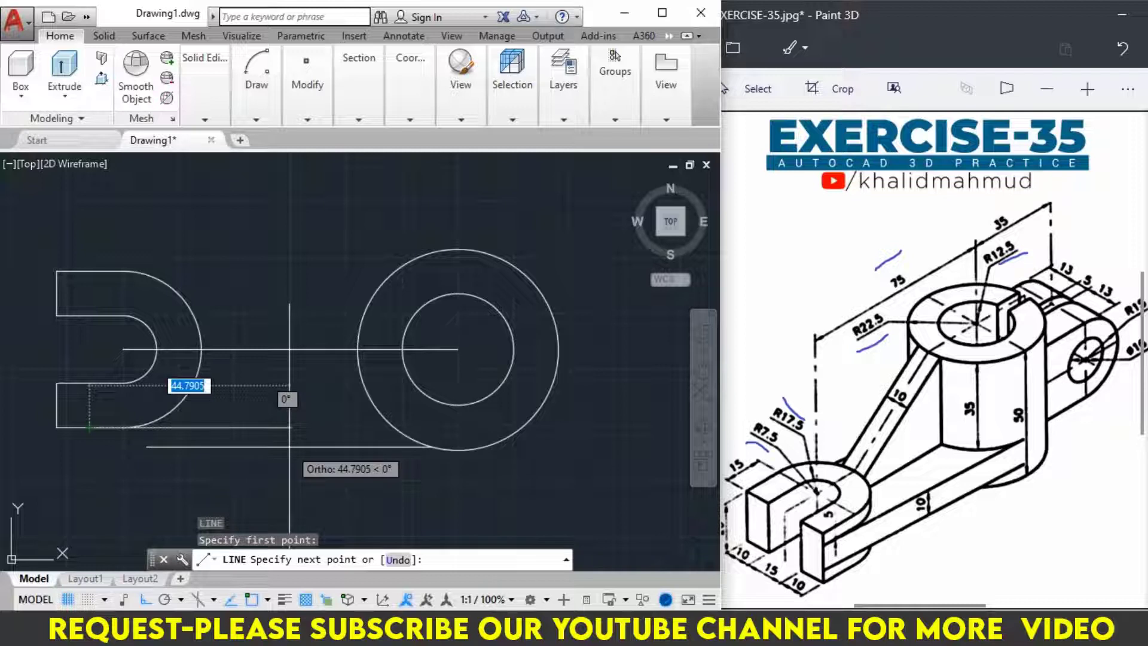
ctrl+right_click(289, 447)
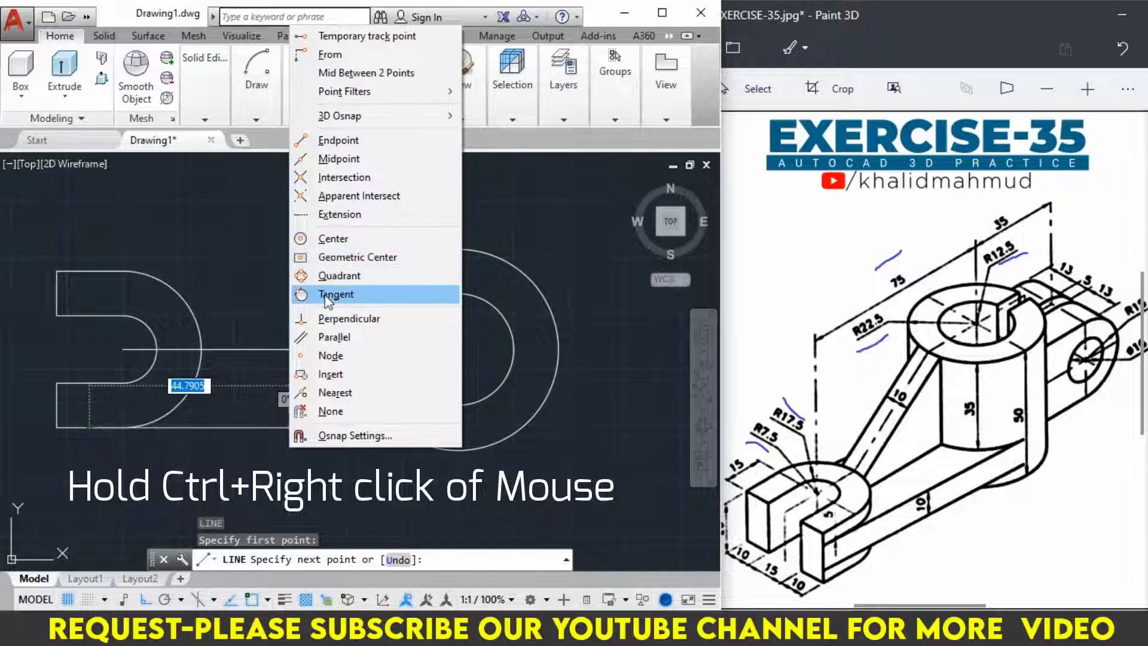
click(367, 294)
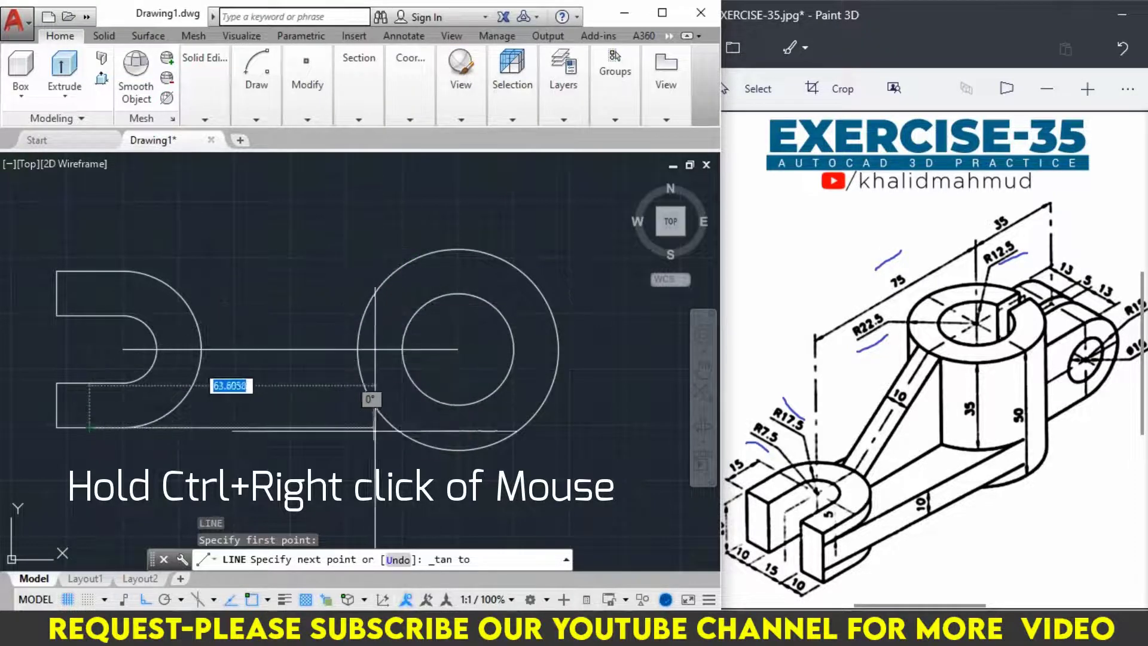
click(455, 449)
right_click(387, 480)
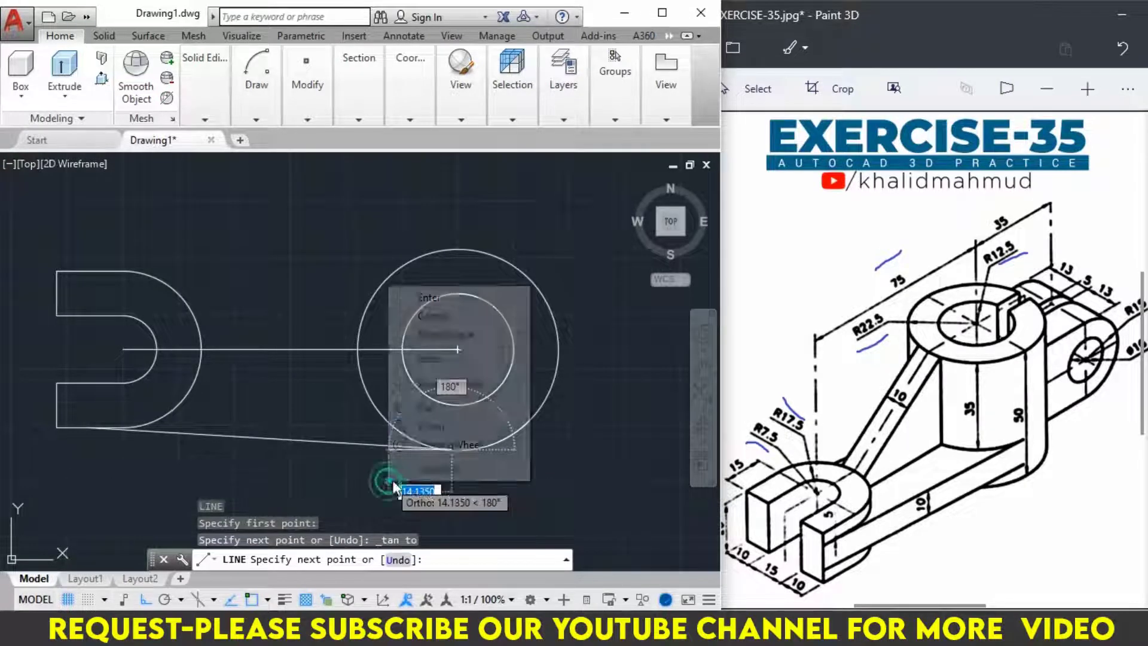
click(425, 307)
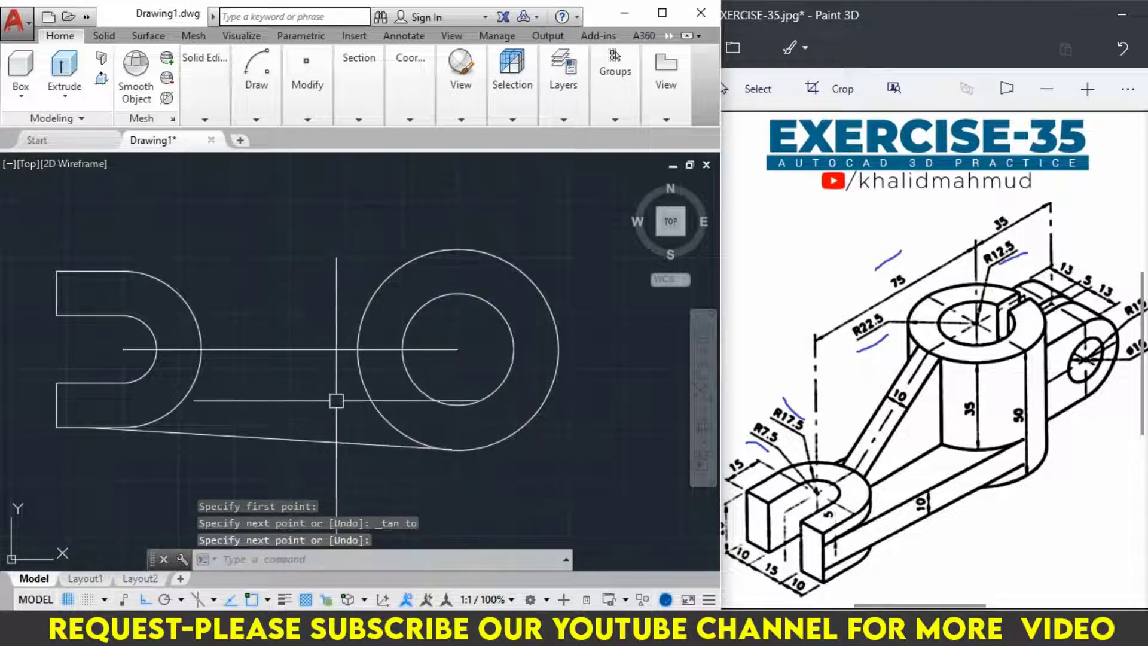
Mirror the tangent line across the horizontal centreline, keeping it, and select the 75 centreline for erasing.
text(mi)
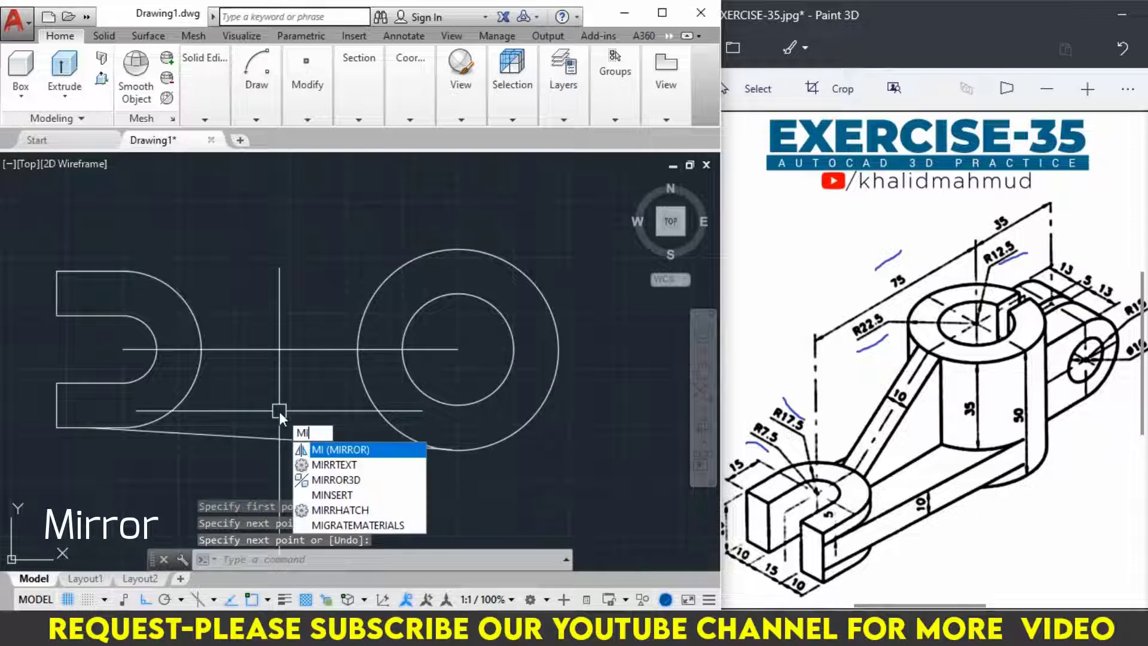
key(Return)
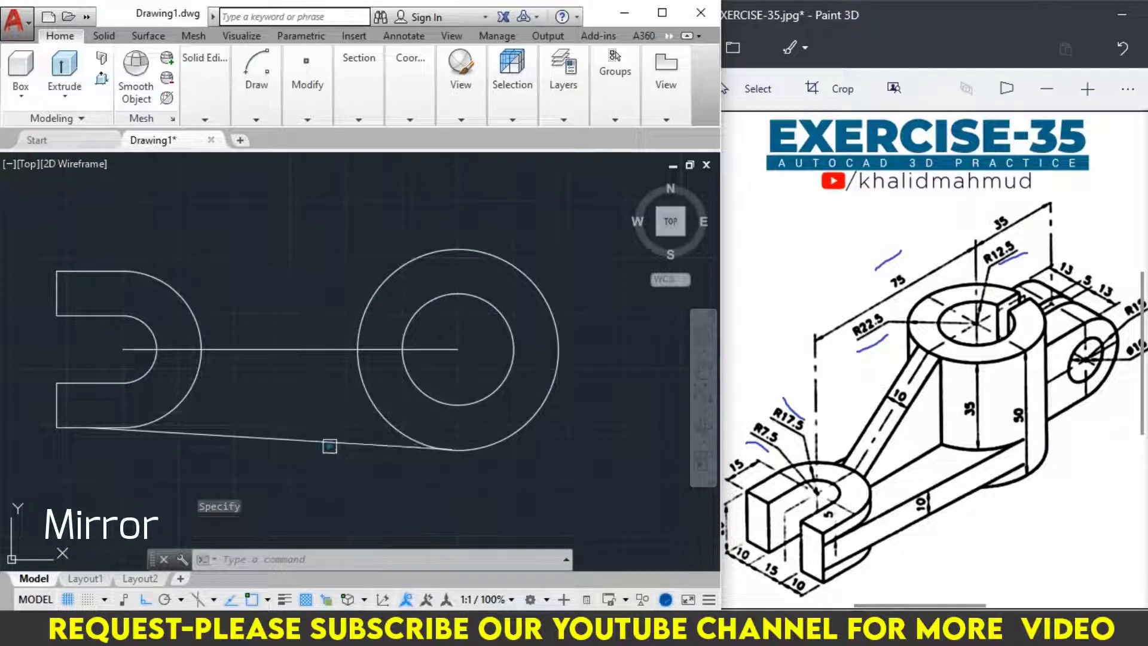
click(325, 441)
text(MI)
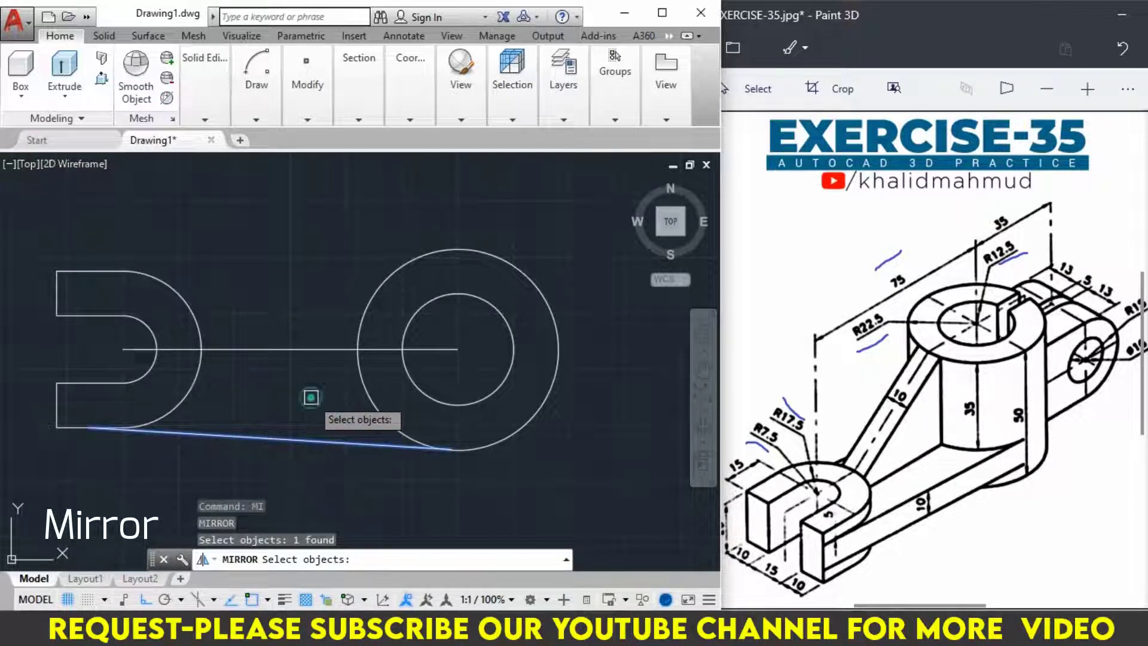
key(Return)
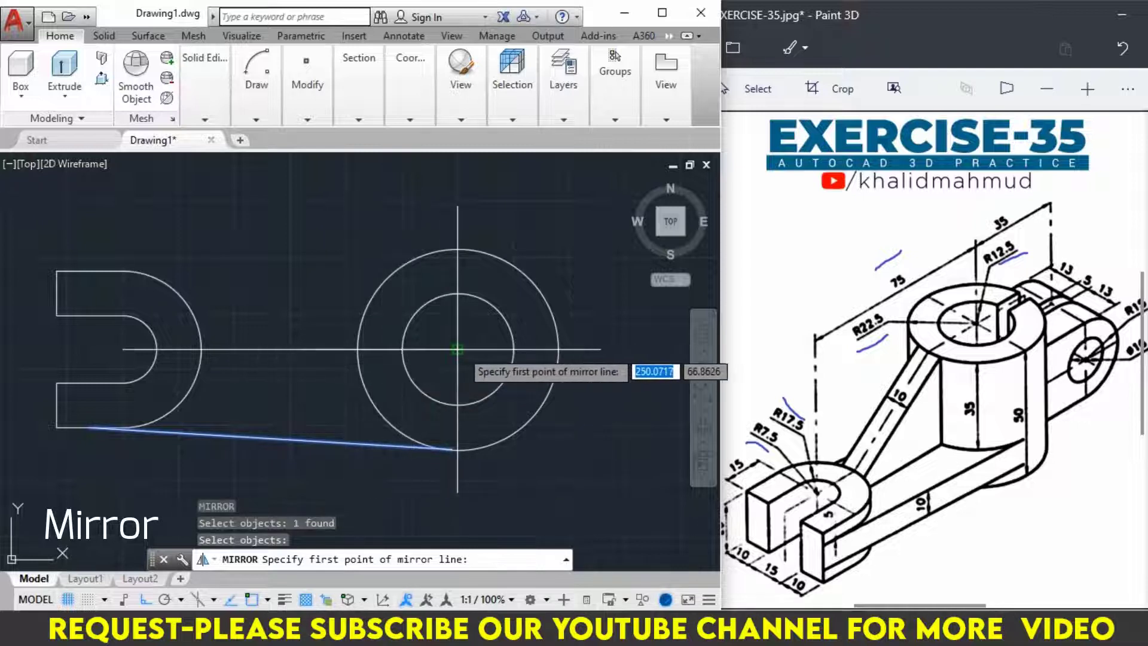
click(457, 349)
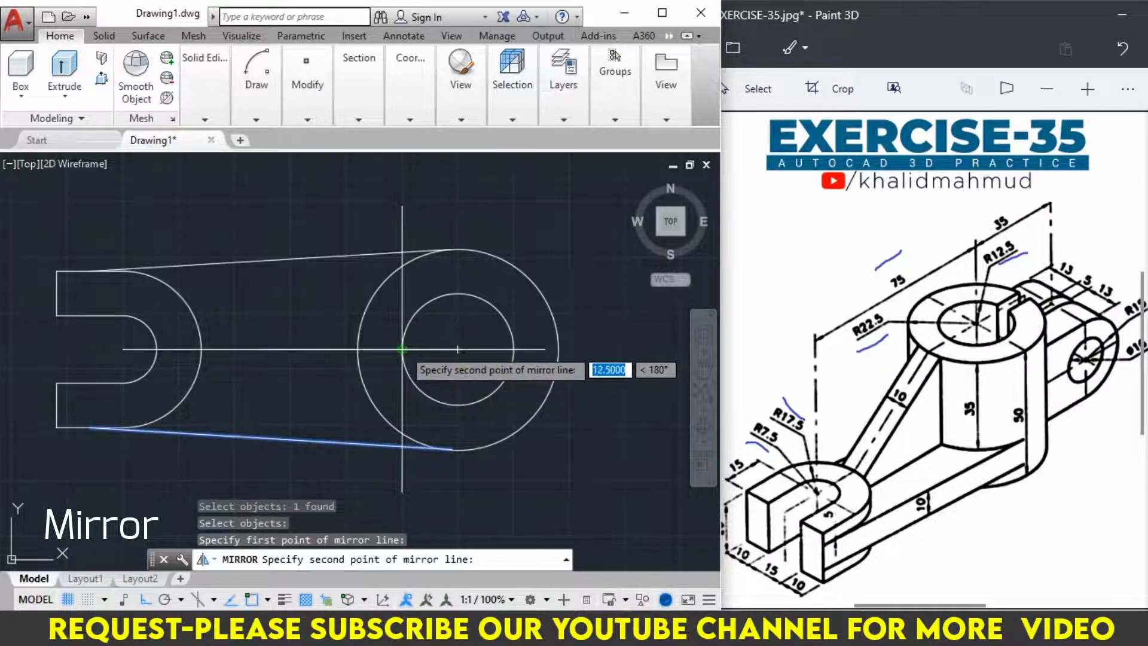
click(402, 349)
click(438, 408)
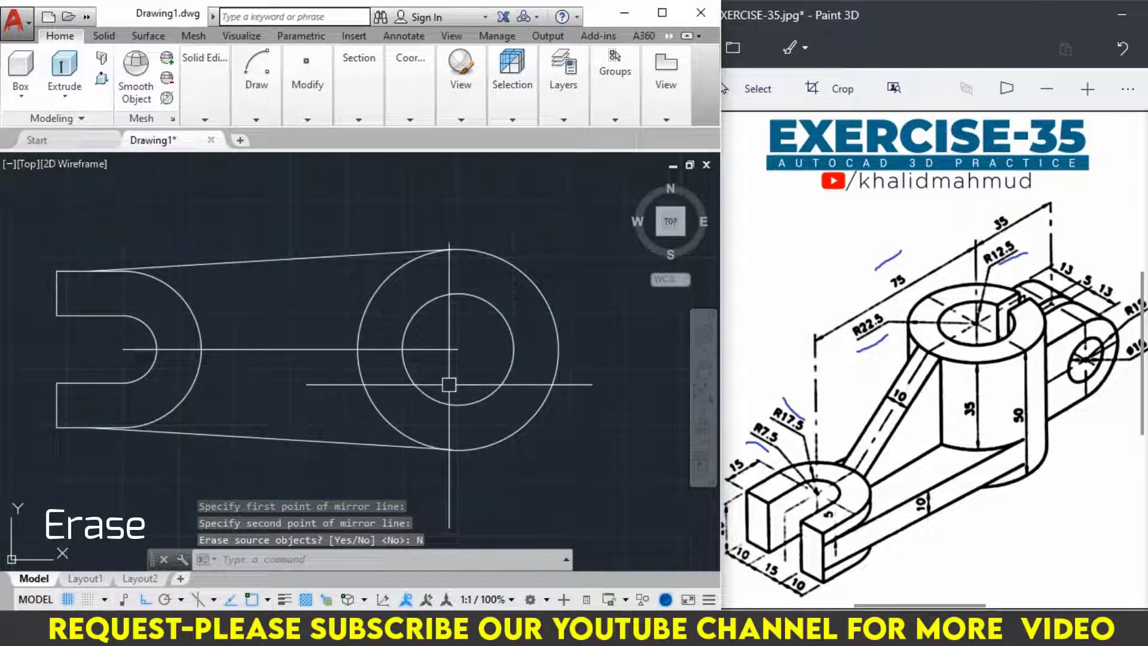
click(453, 351)
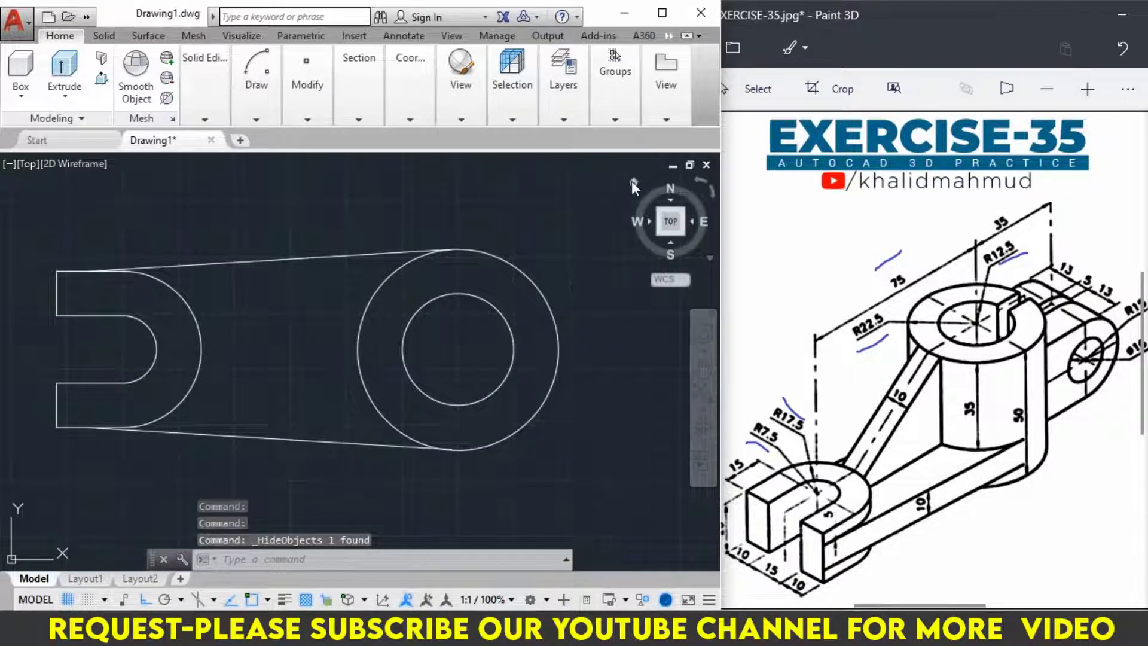
In isometric view, press-pull the ring between the 12.5 and 22.5 circles up 50 units.
click(631, 180)
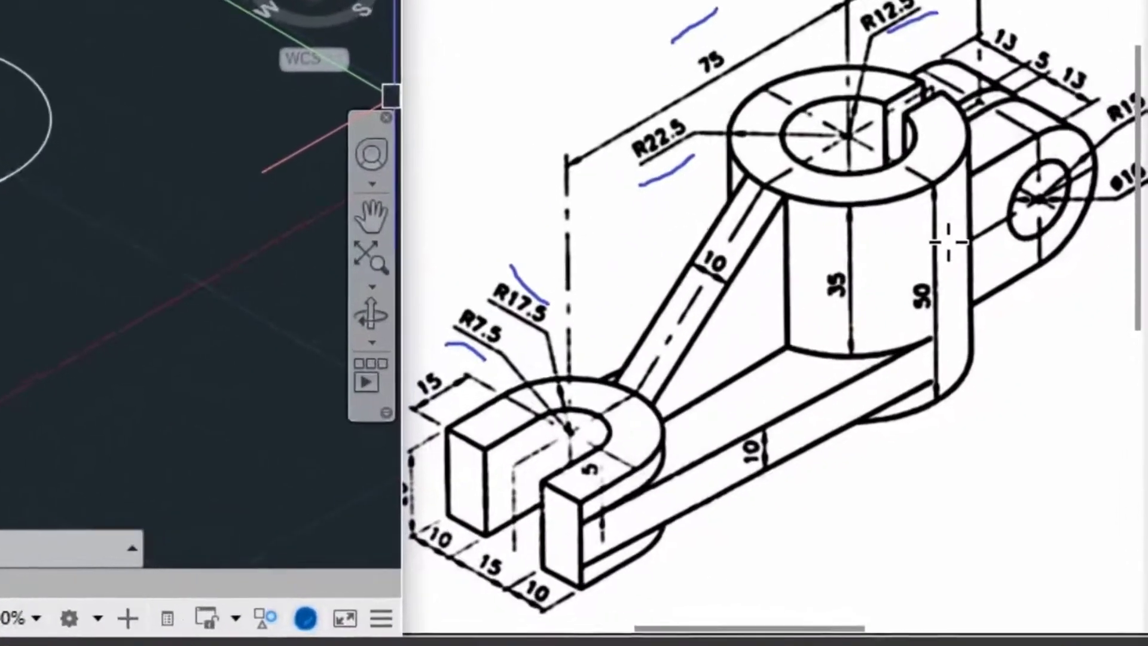
drag(1034, 384, 1035, 411)
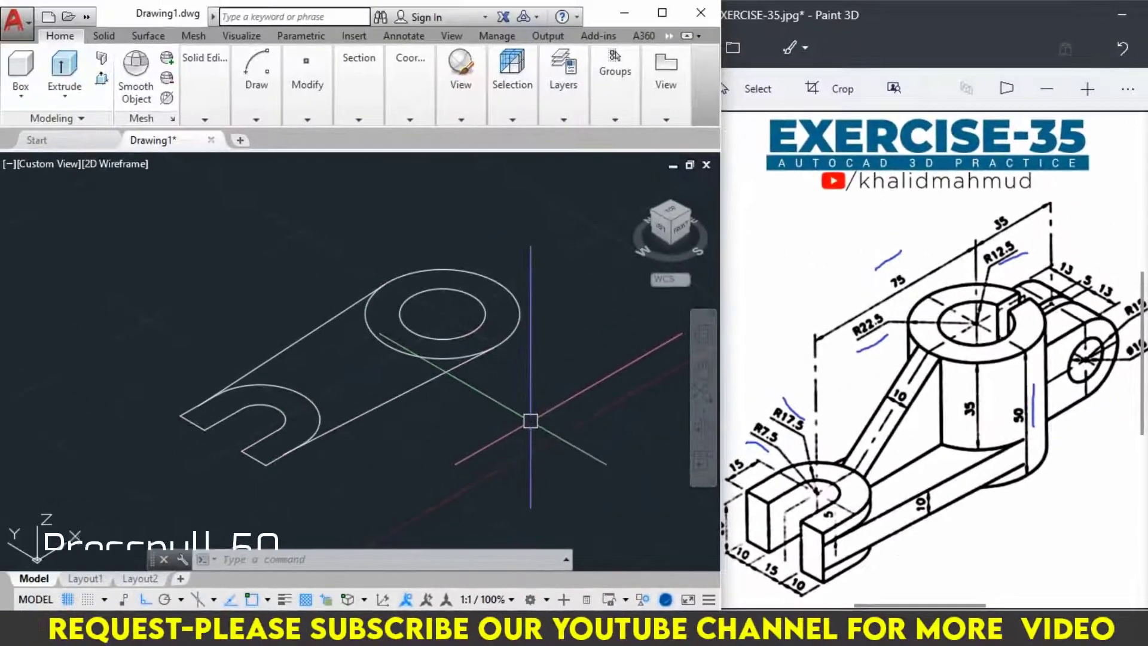
text(press)
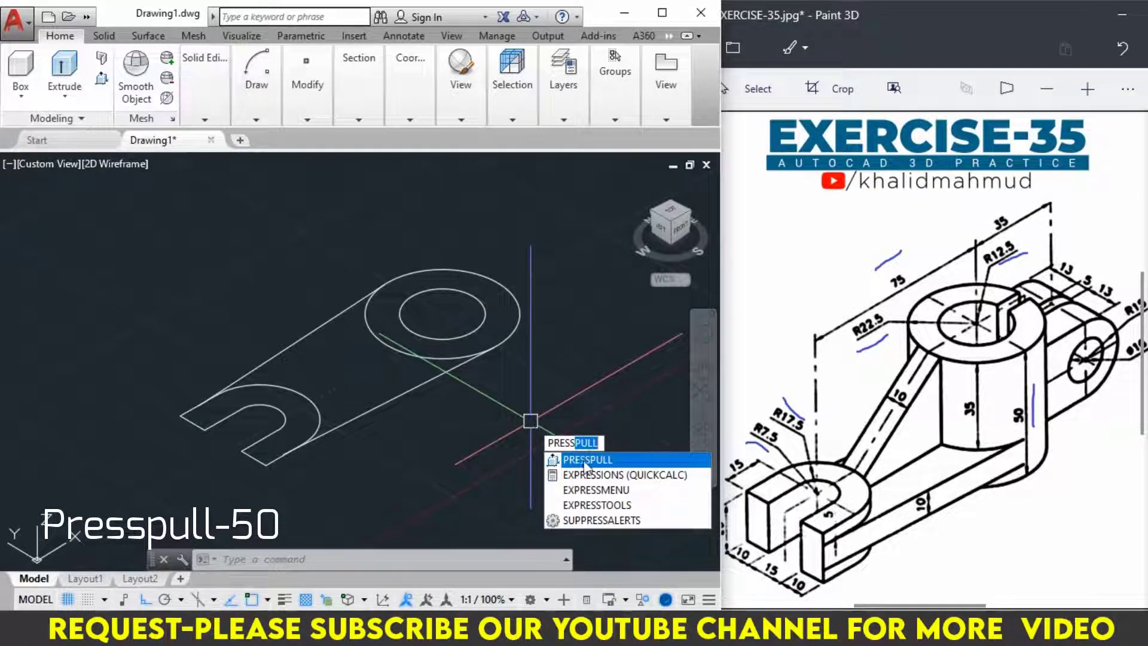
click(631, 461)
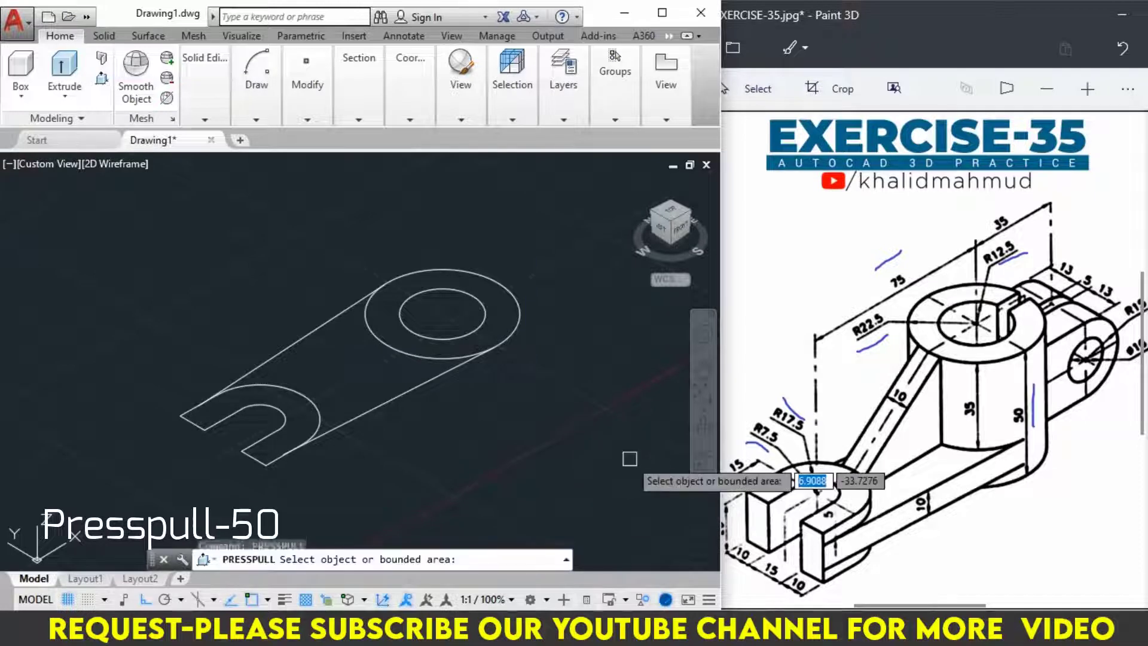
click(505, 311)
text(50)
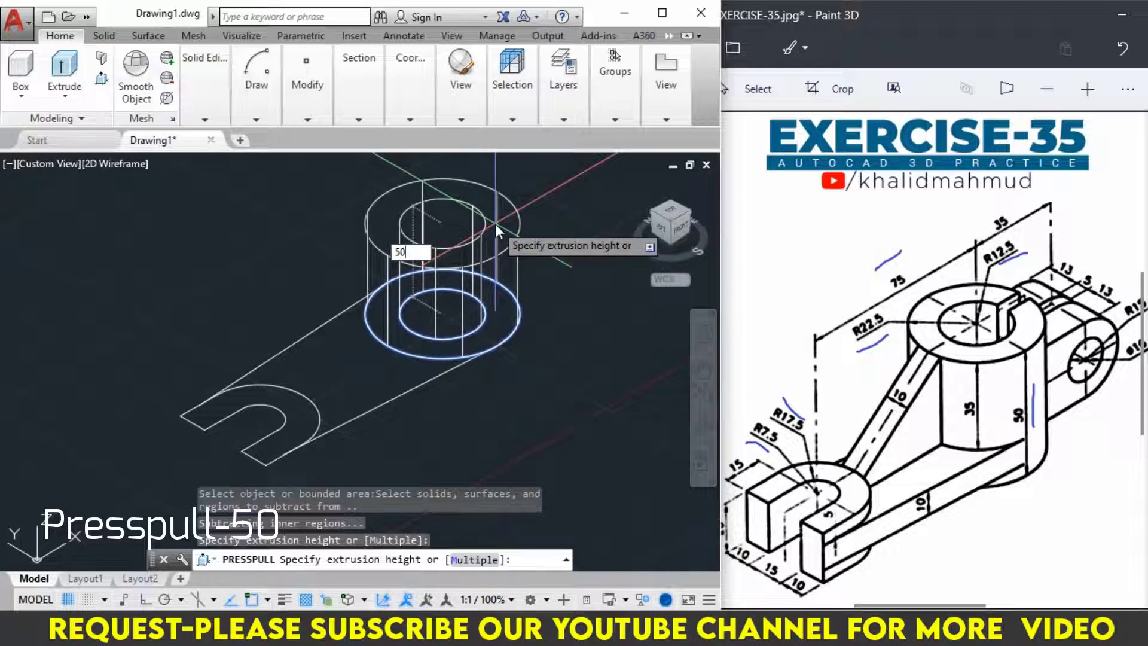
key(Return)
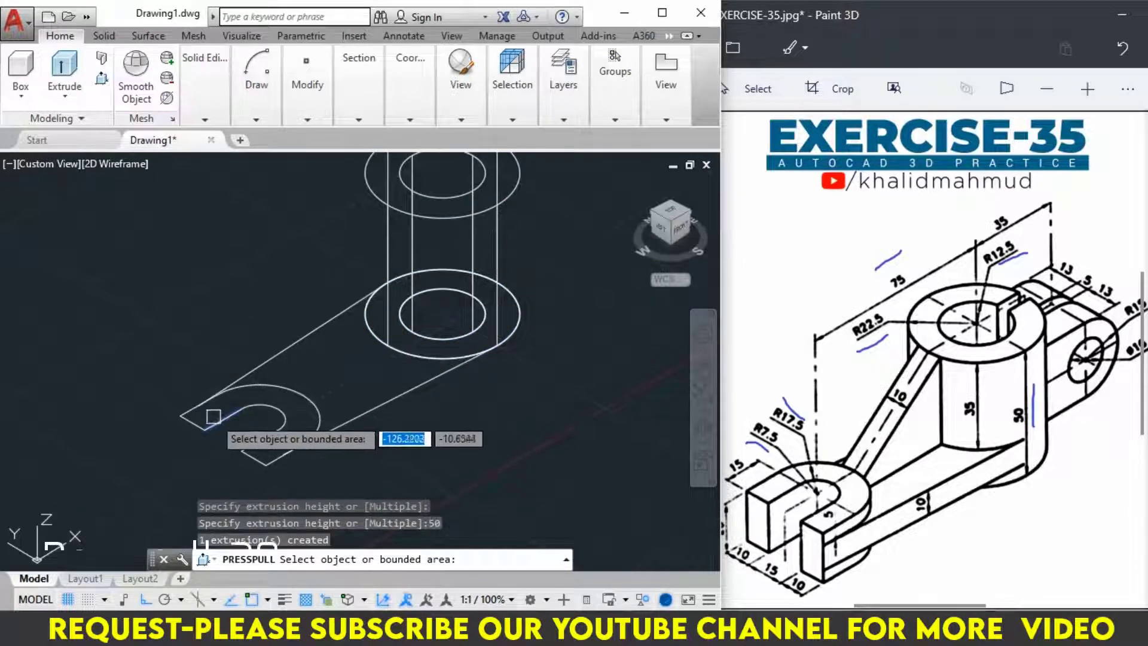
Press-pull the U-shaped end area up 20 units, checking the reference drawing.
click(218, 406)
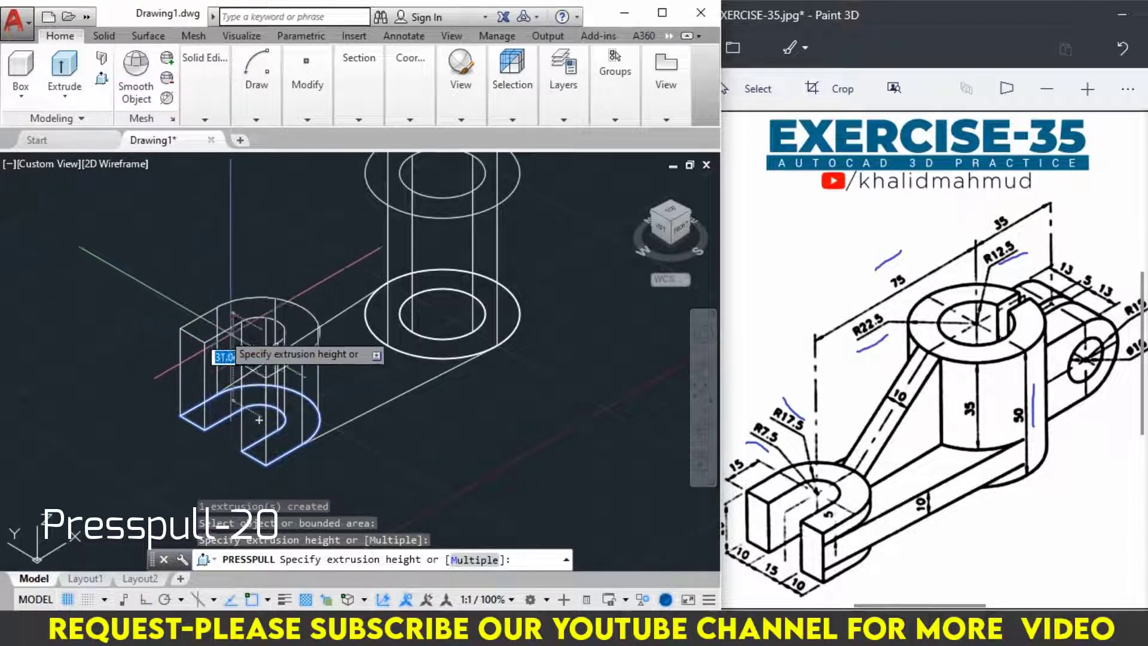
click(870, 523)
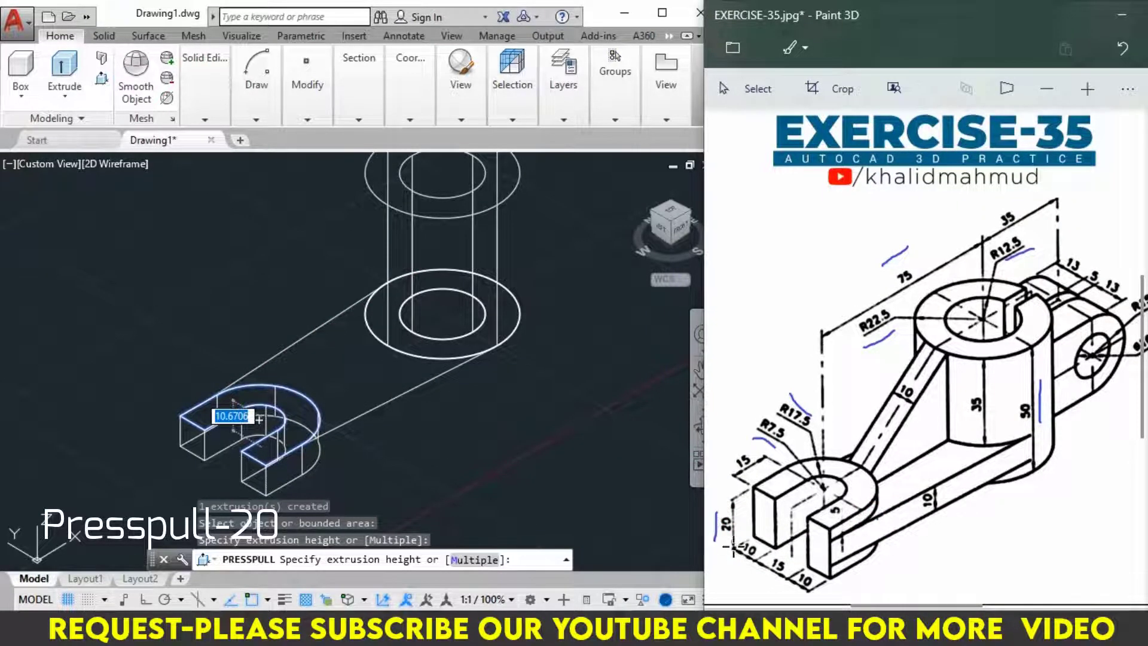
drag(865, 554, 891, 555)
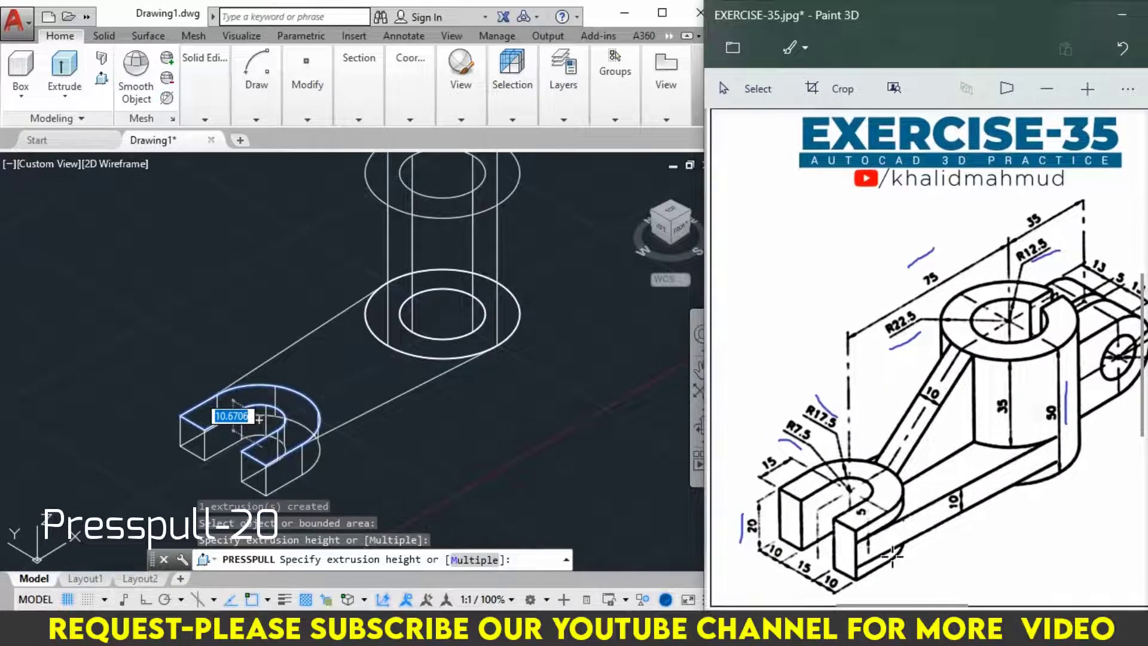
click(224, 354)
text(20)
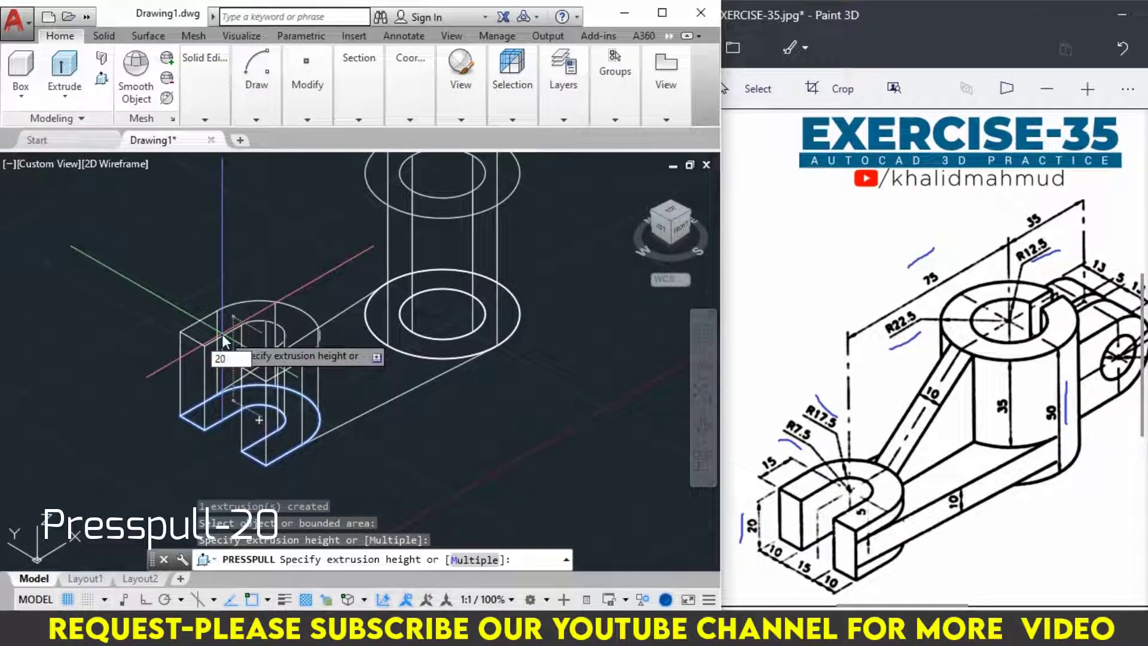
key(Return)
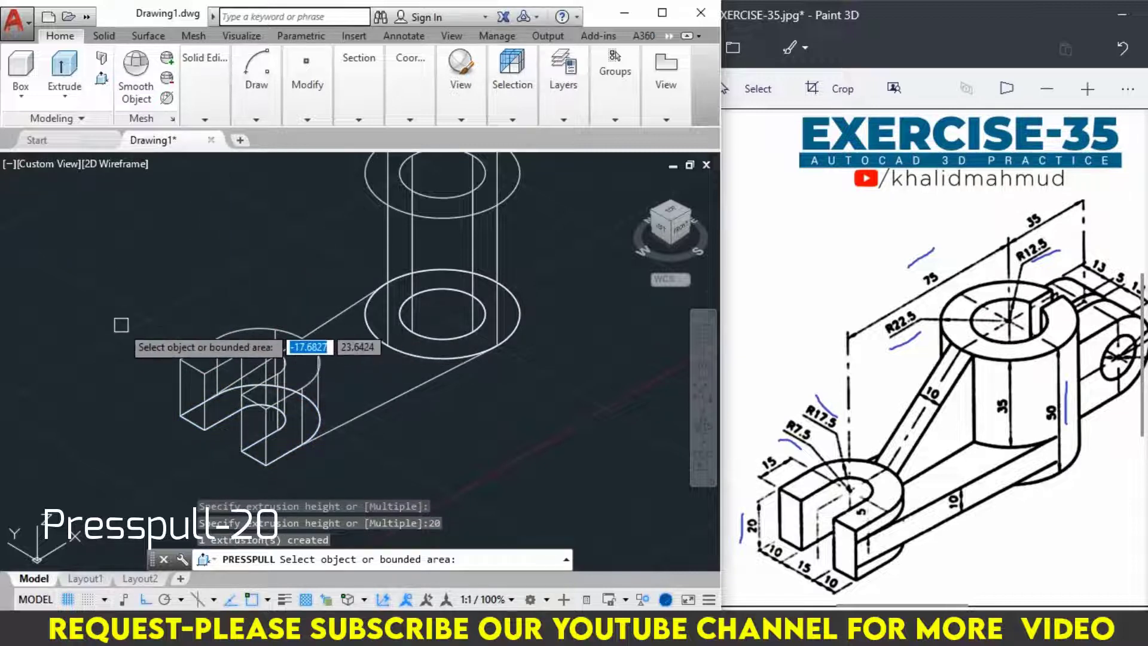
key(Return)
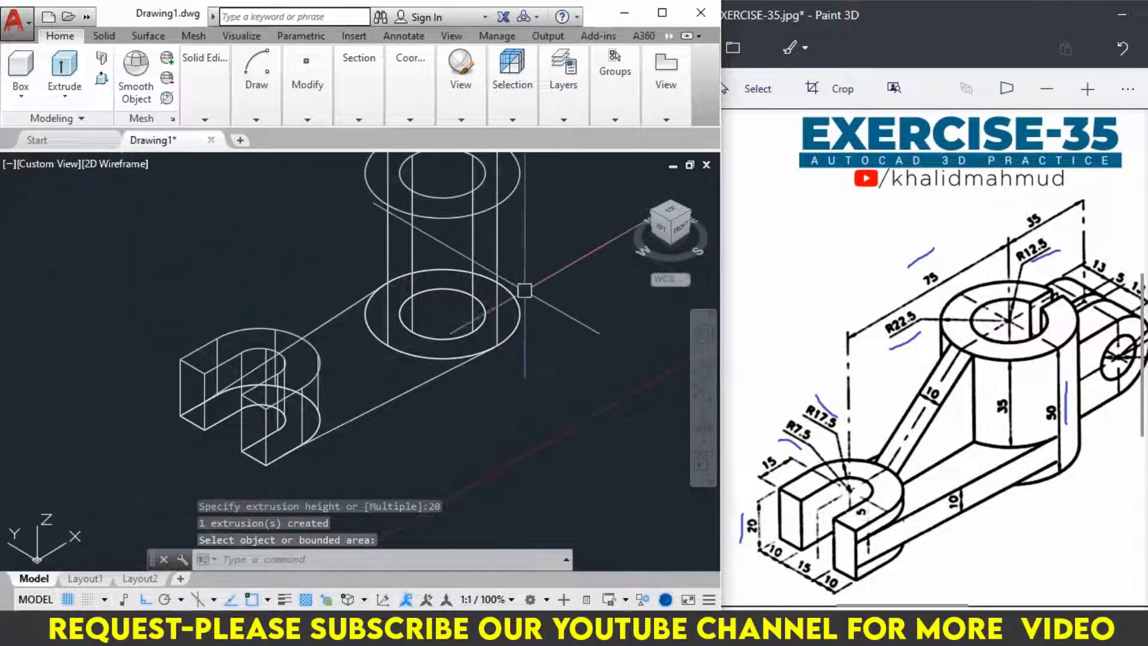
click(963, 505)
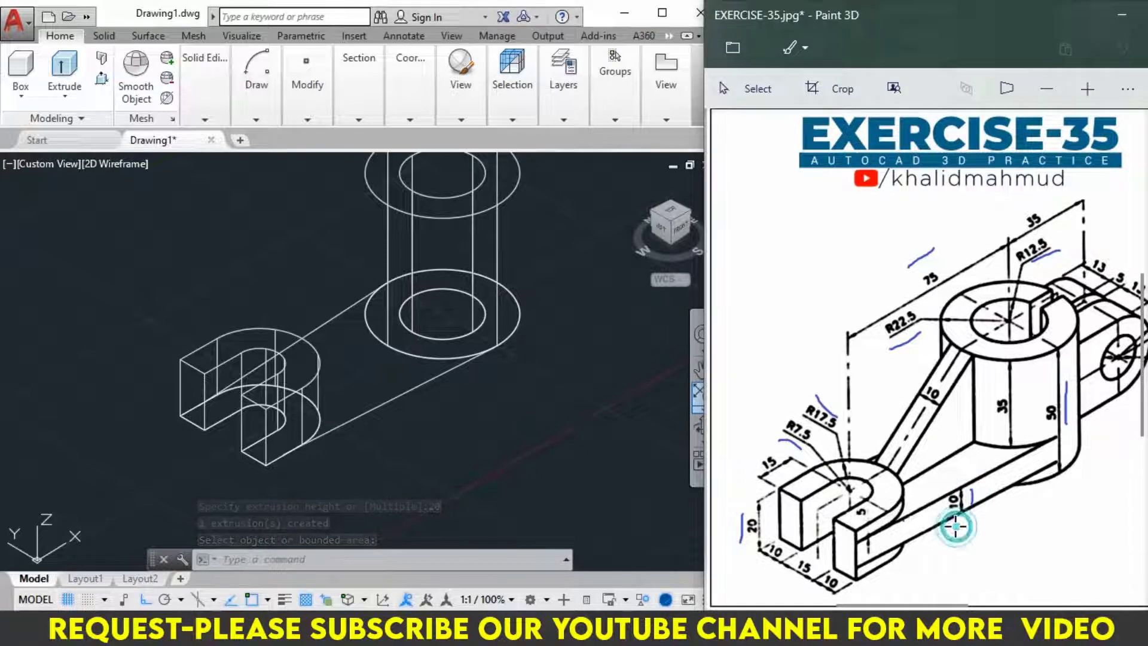
click(437, 441)
Press-pull the arm region between the U-end and the boss up 10 units.
text(P)
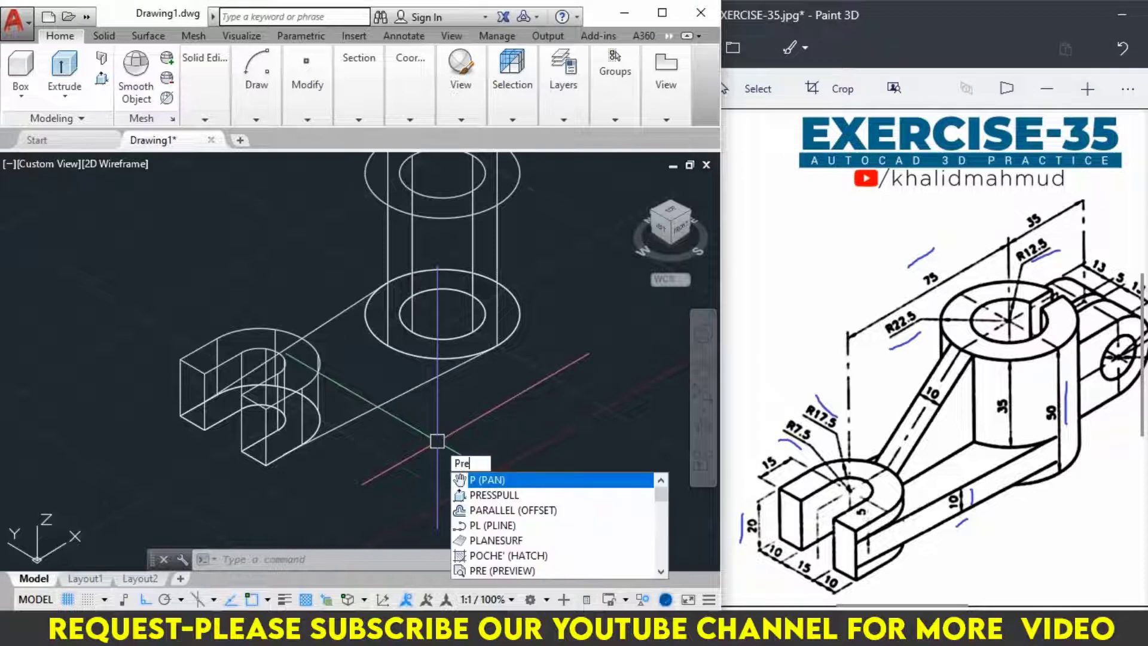
text(REss)
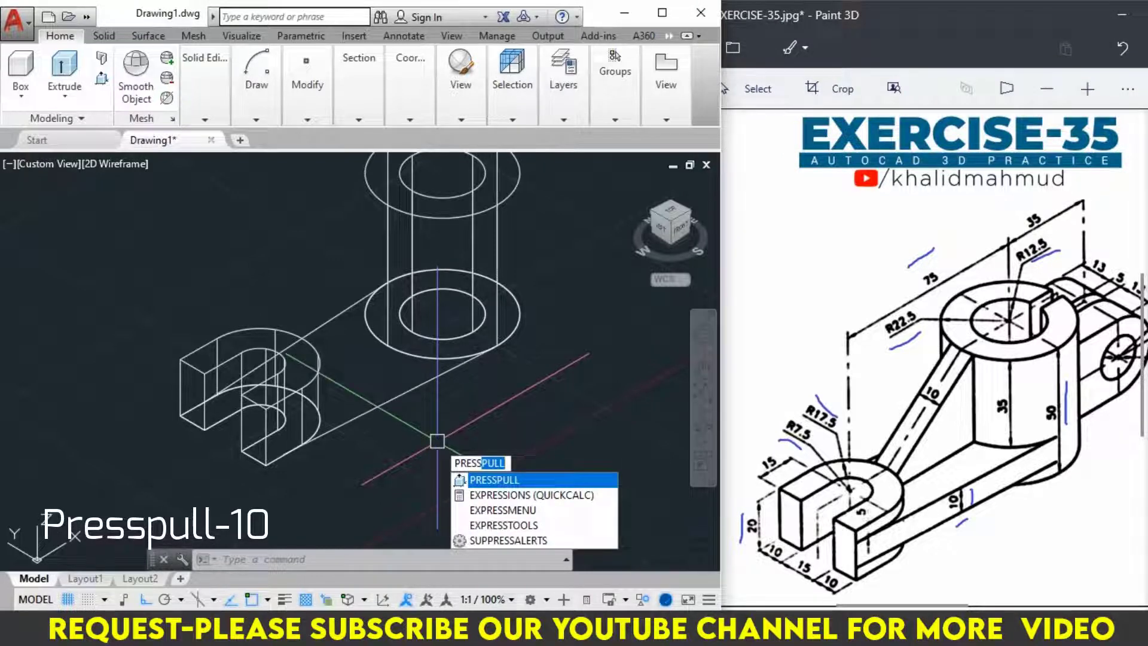
key(Return)
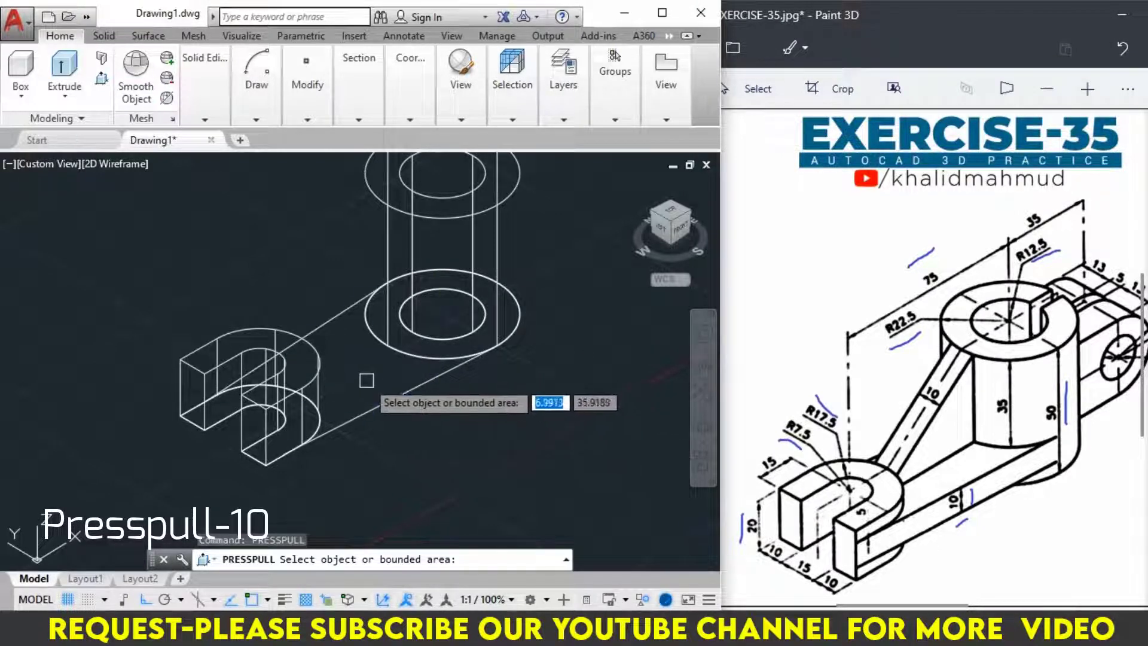
click(365, 380)
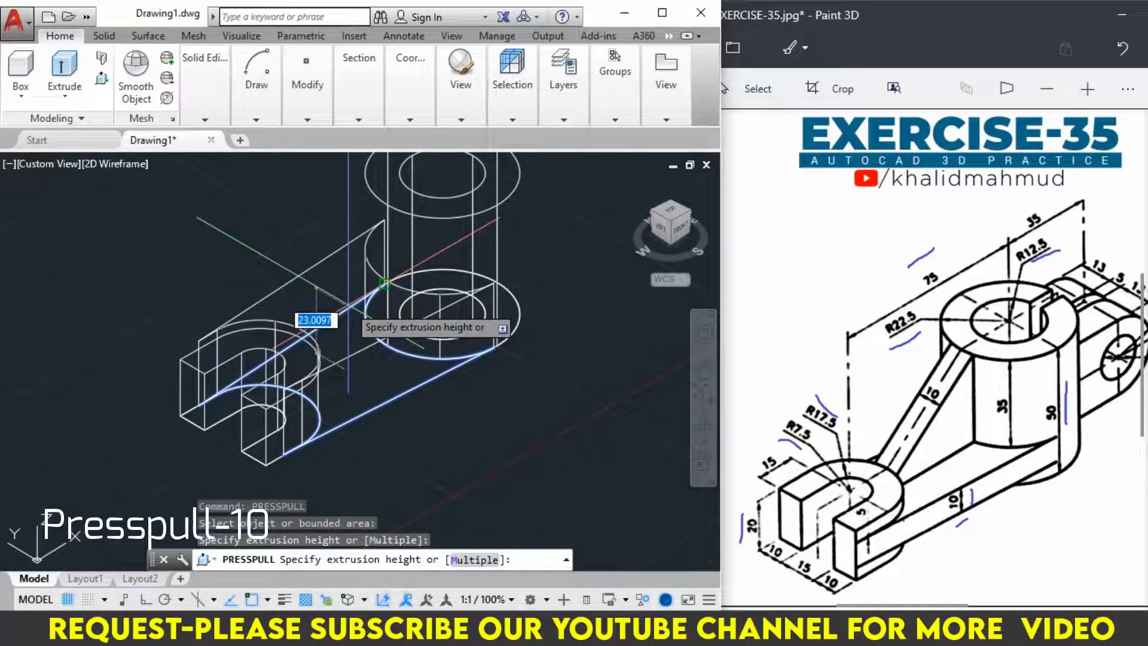
text(1)
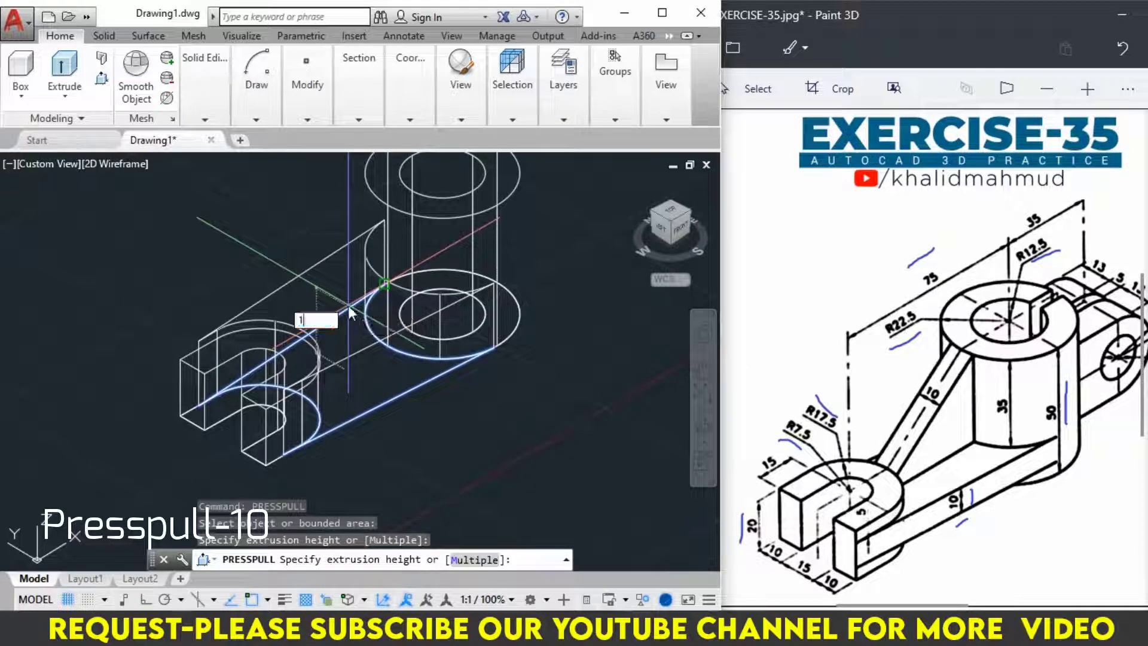
text(0)
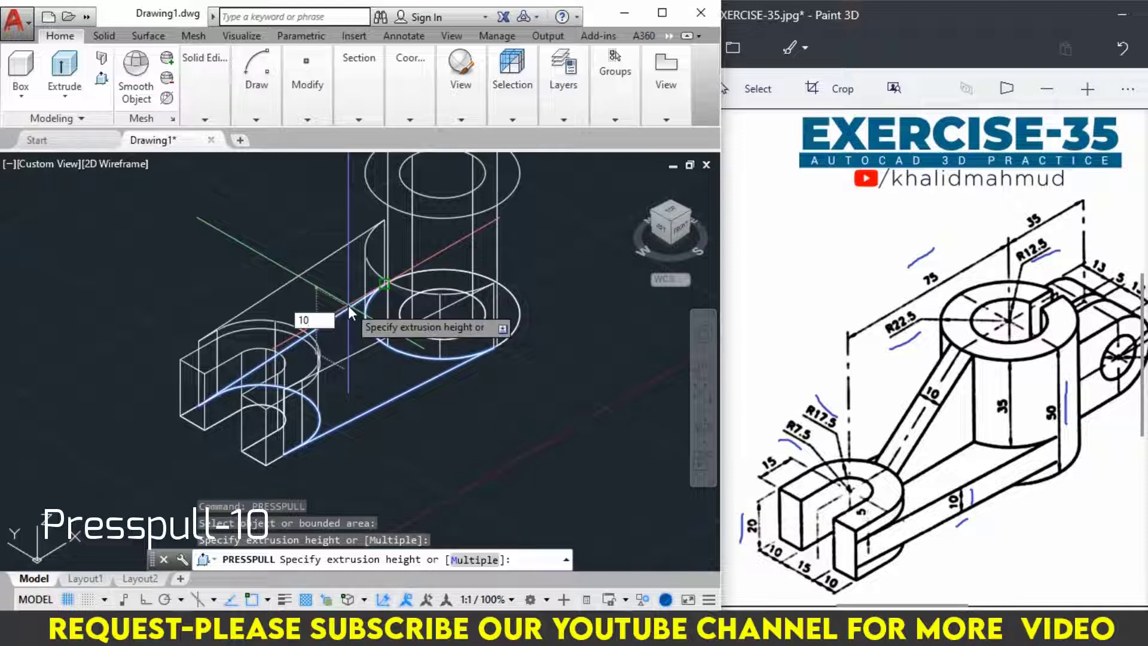
key(Return)
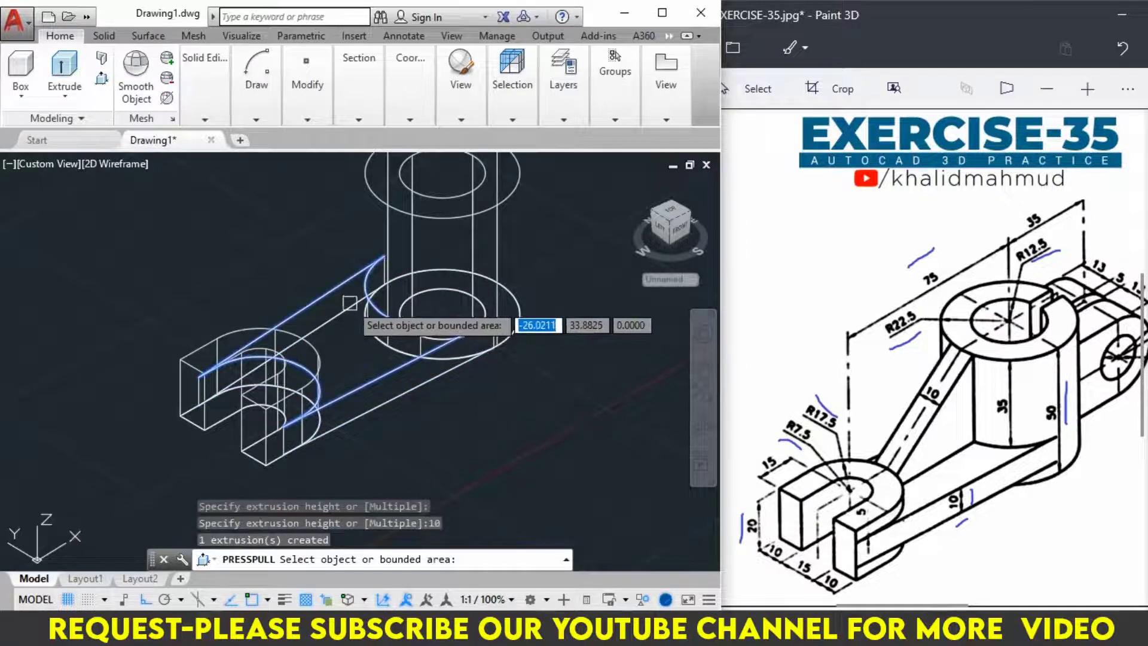
key(Return)
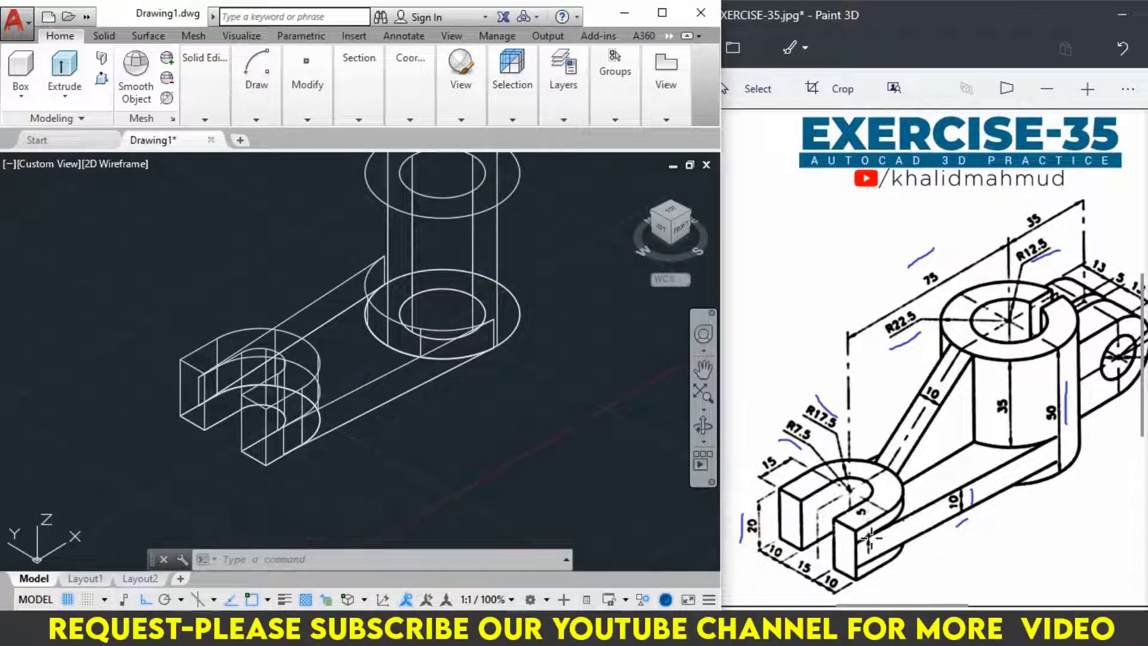
Select the 10-unit arm solid and move it 5 units up along Z.
click(859, 520)
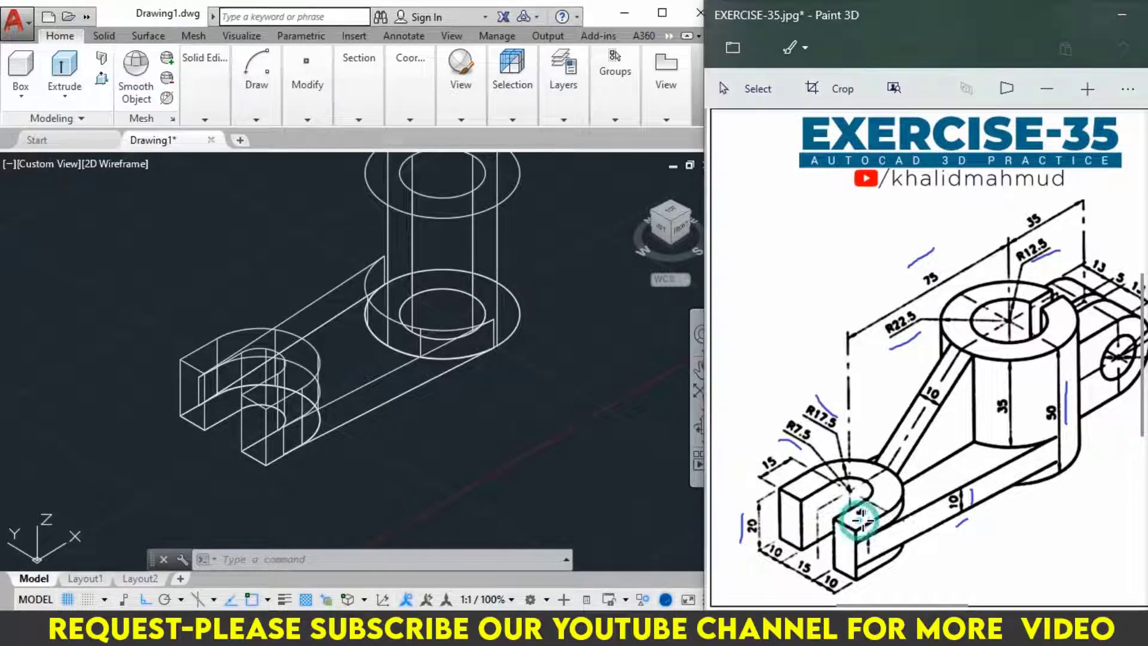
click(445, 477)
click(375, 403)
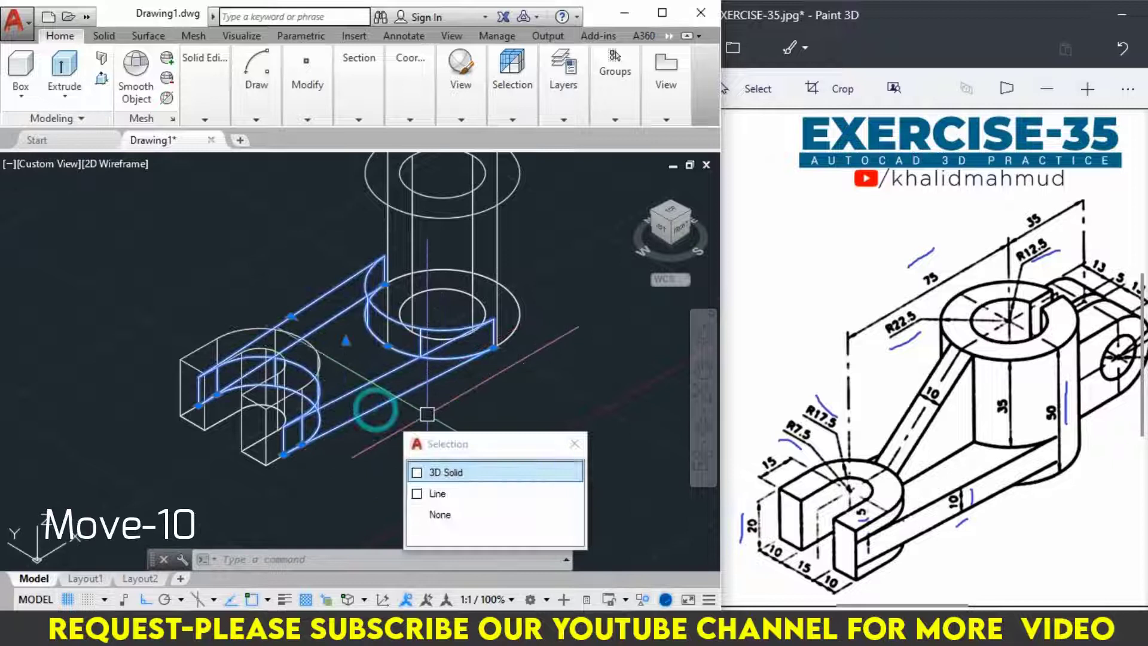
click(461, 475)
text(M)
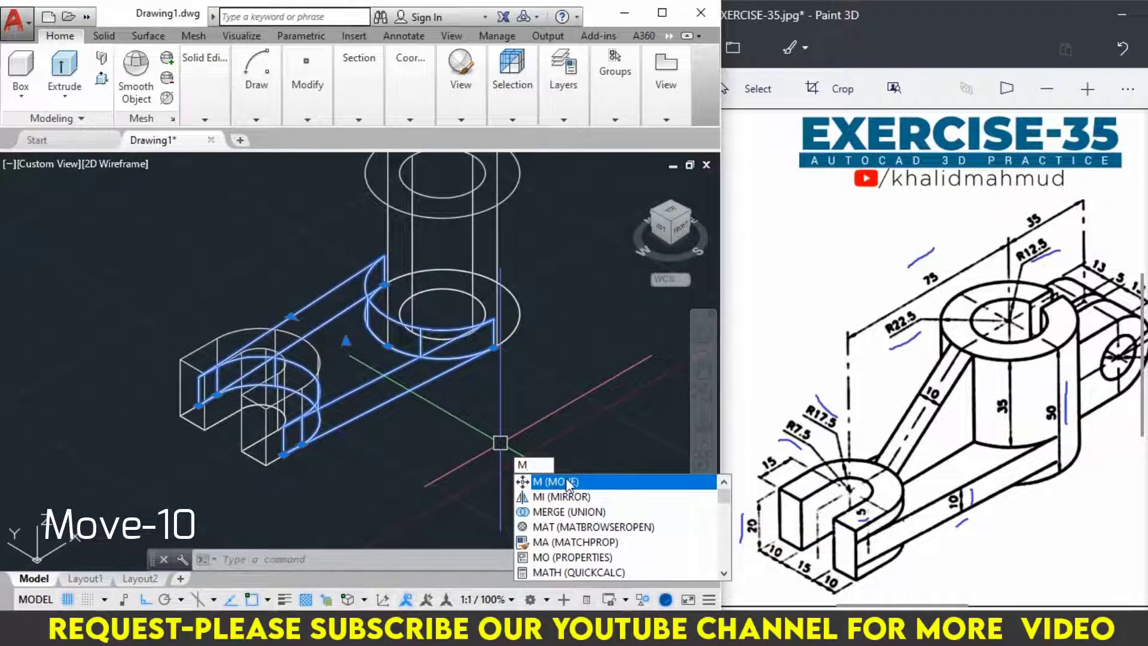
click(567, 482)
click(539, 461)
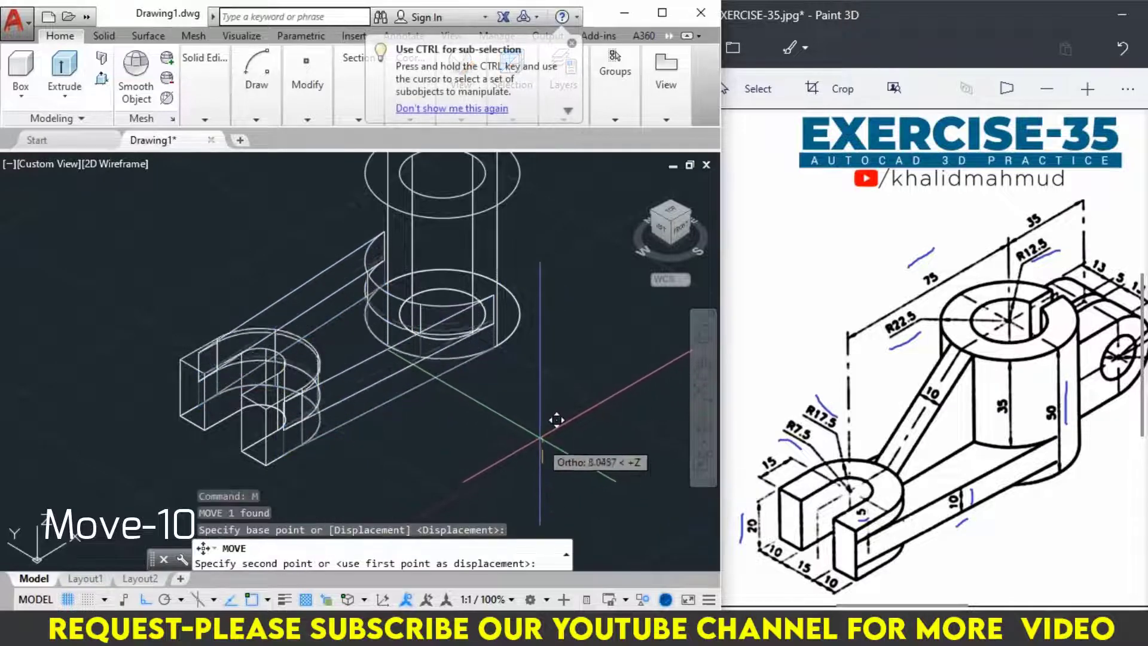
text(5)
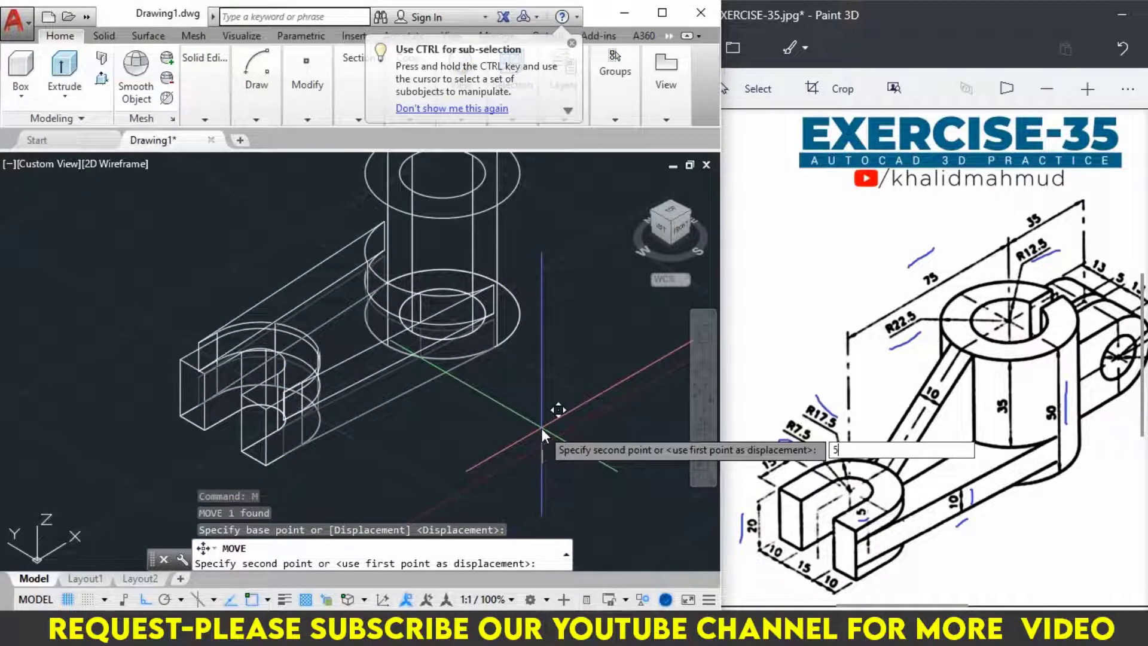
key(Return)
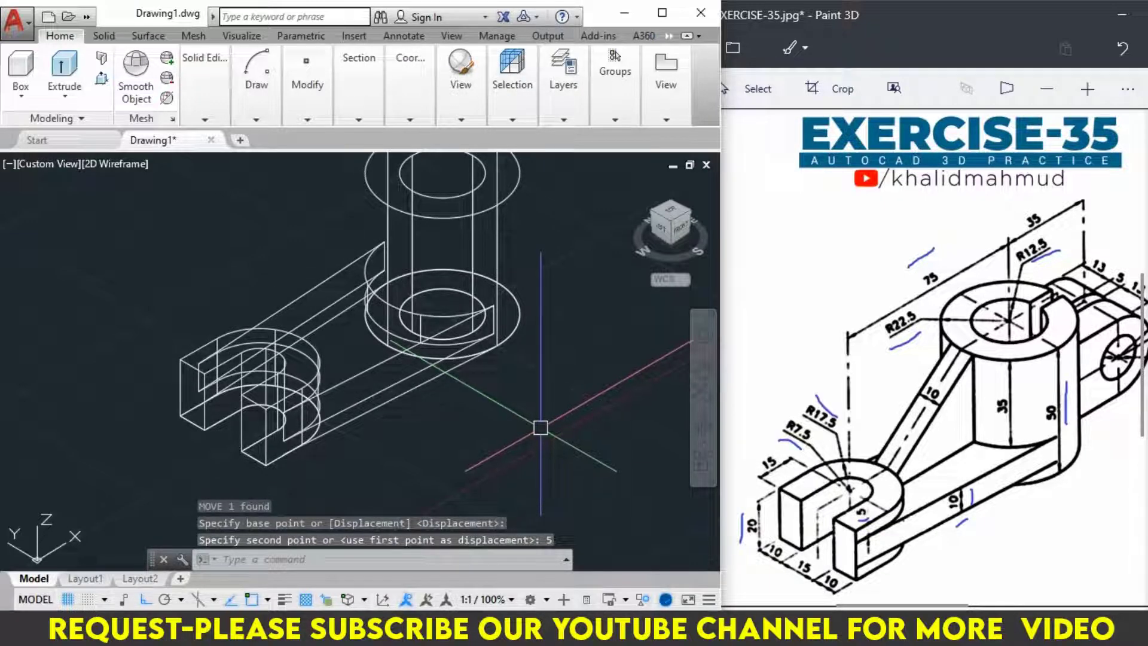
middle_drag(547, 391, 513, 410)
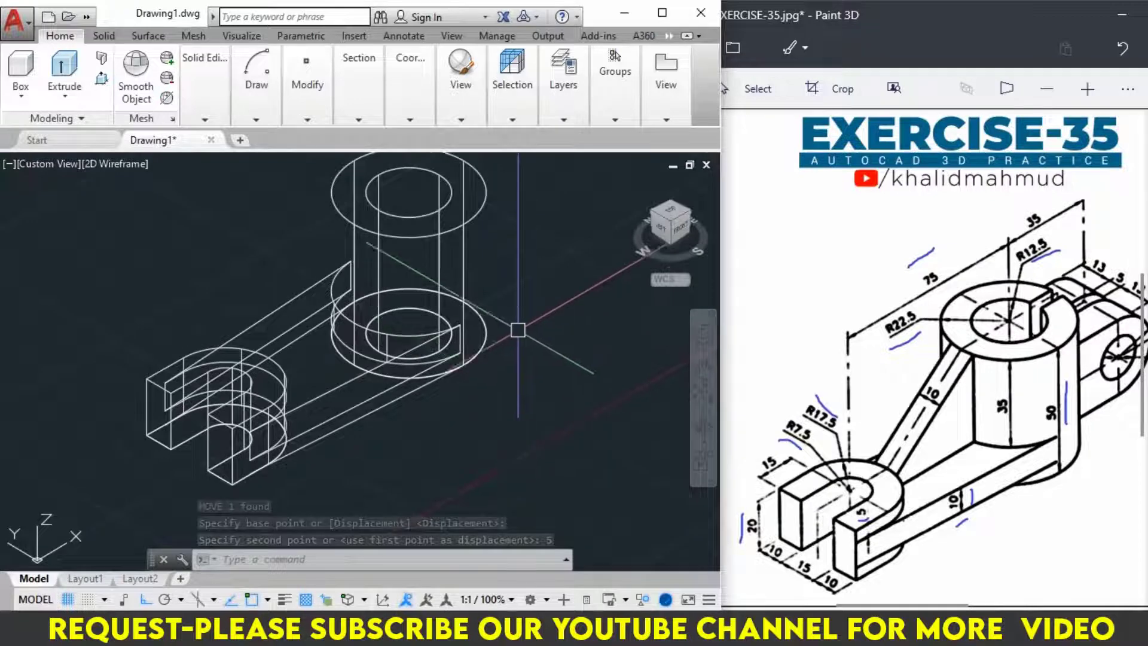
In Top view, draw a horizontal line from the boss circle centre out to the right.
click(671, 213)
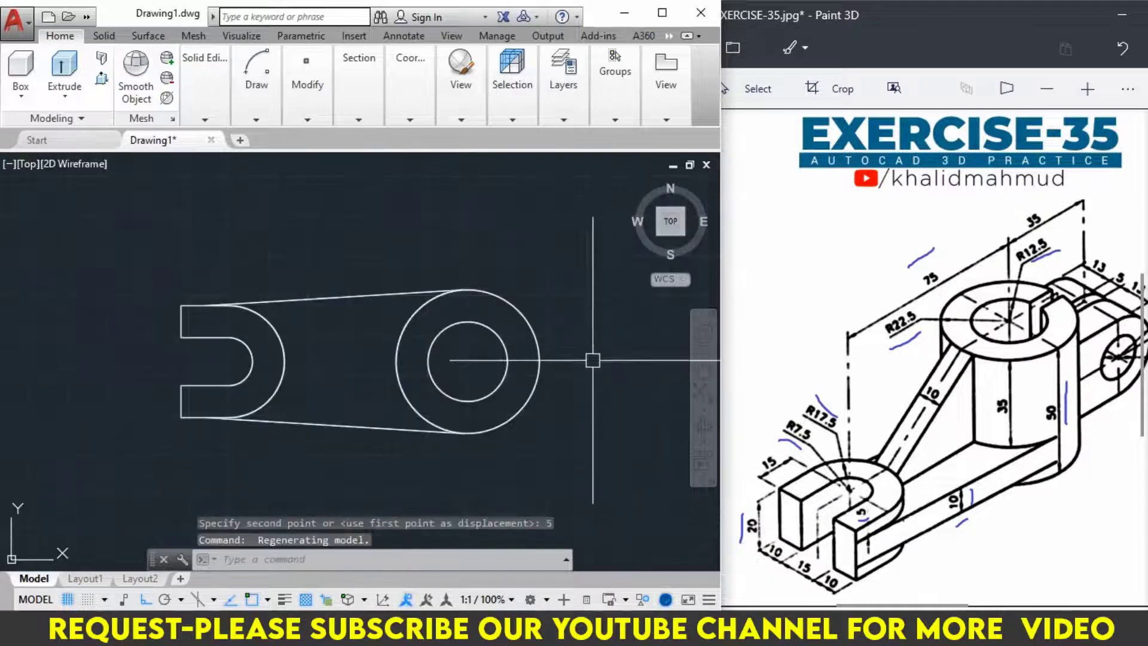
middle_drag(593, 360, 573, 353)
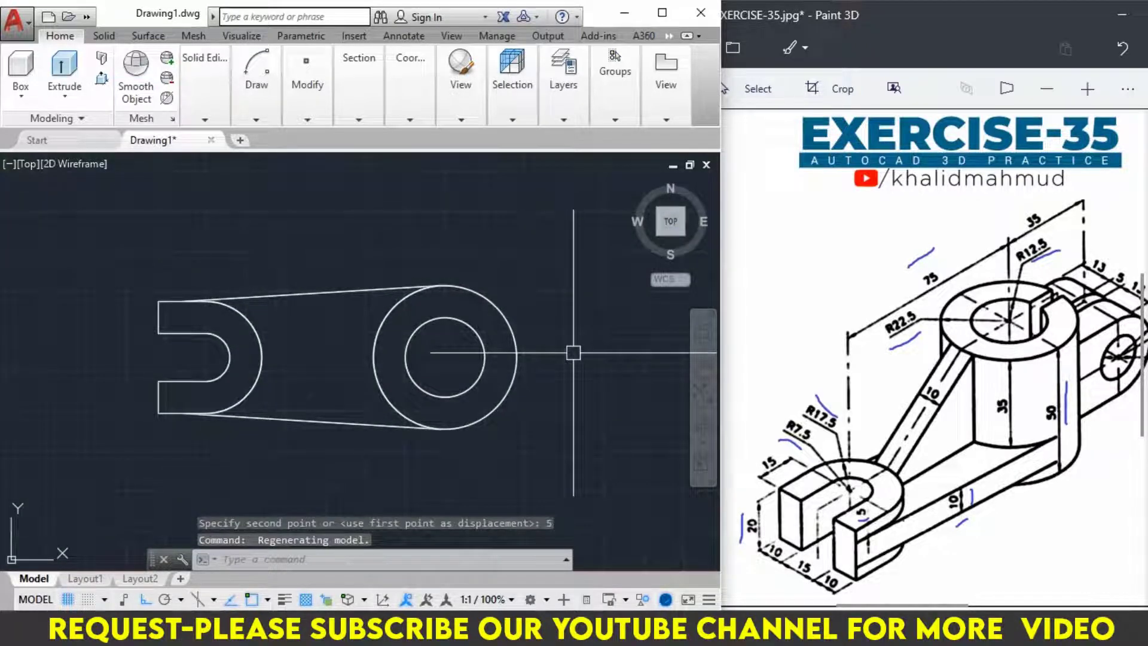
text(l)
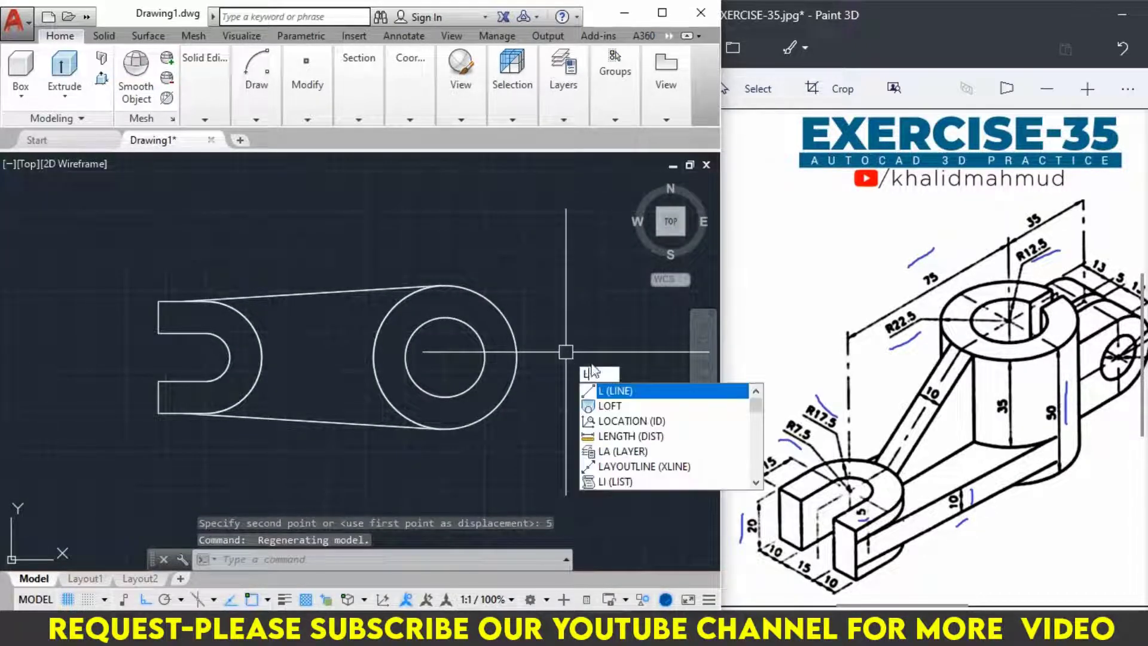
key(Return)
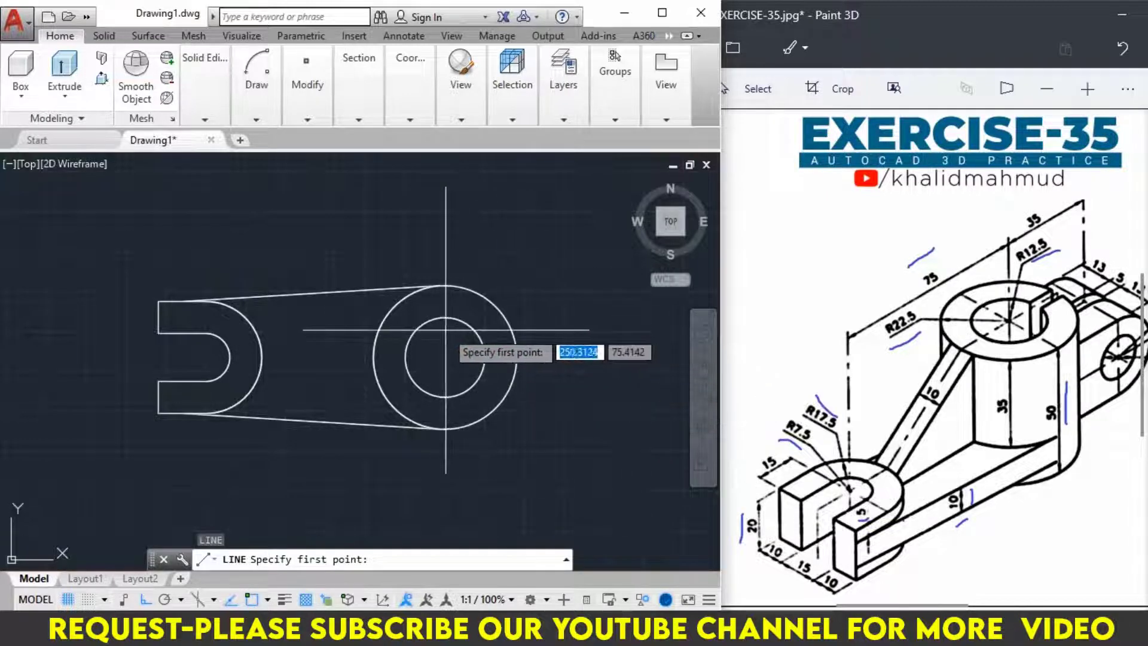
click(445, 358)
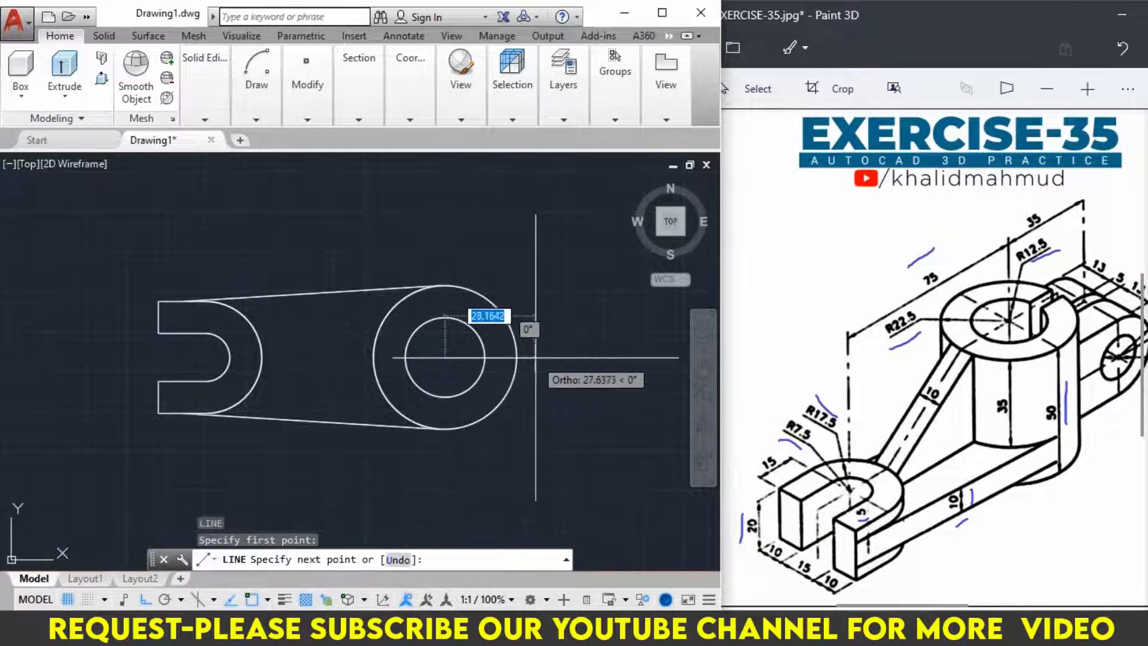
click(558, 363)
key(Return)
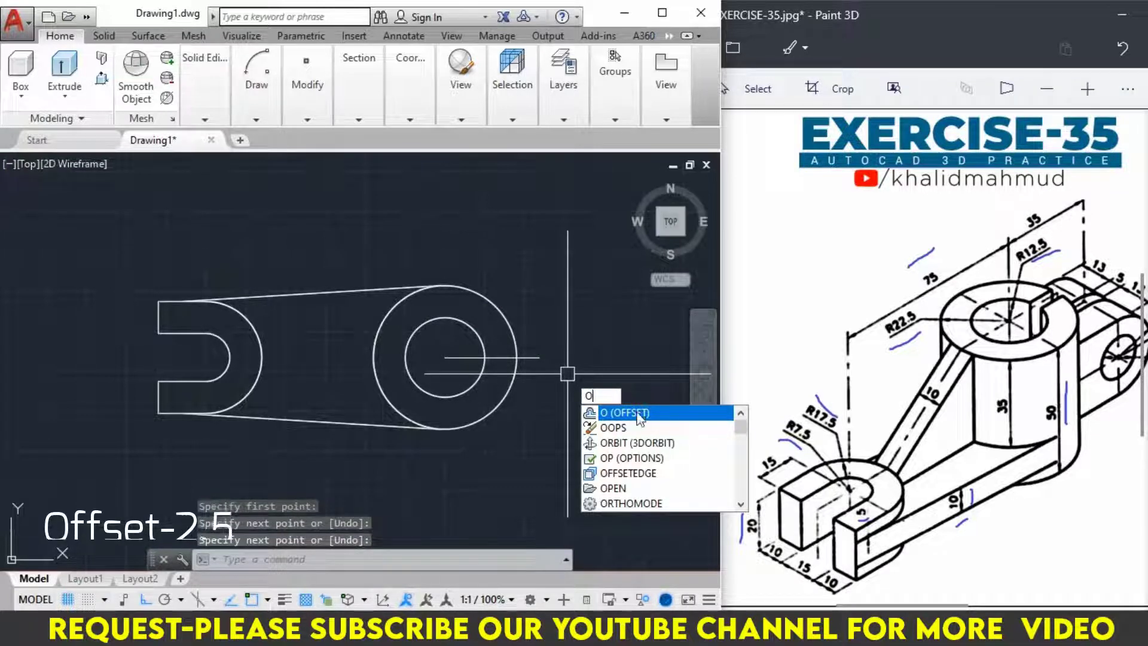
Offset that line 2.5 units to both sides.
key(Return)
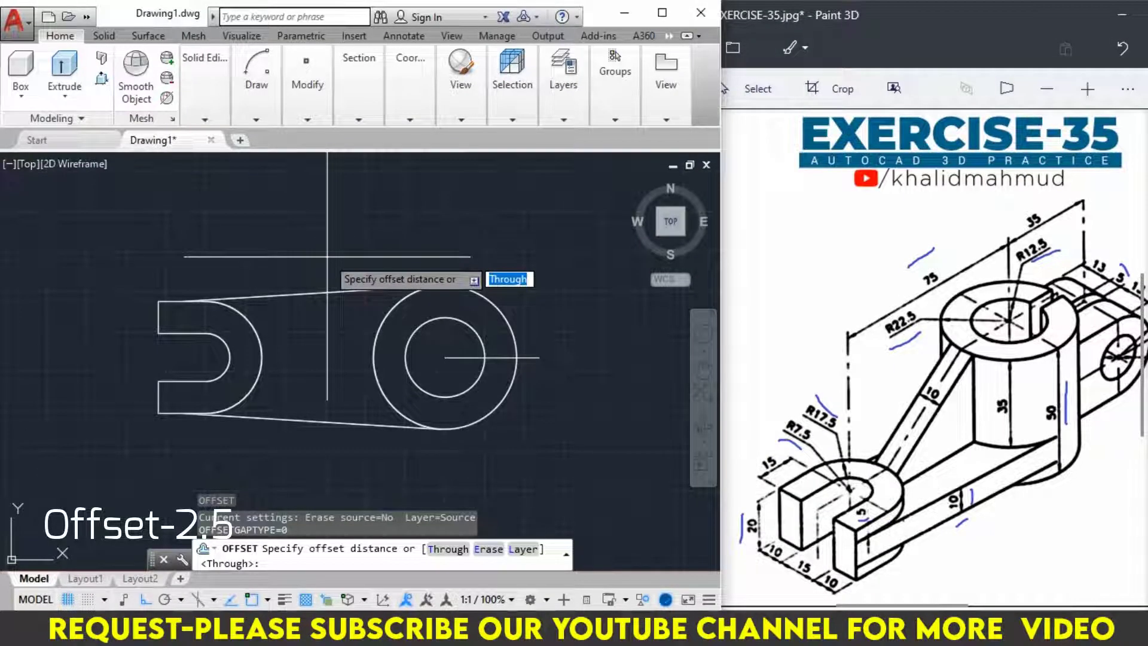
text(.5)
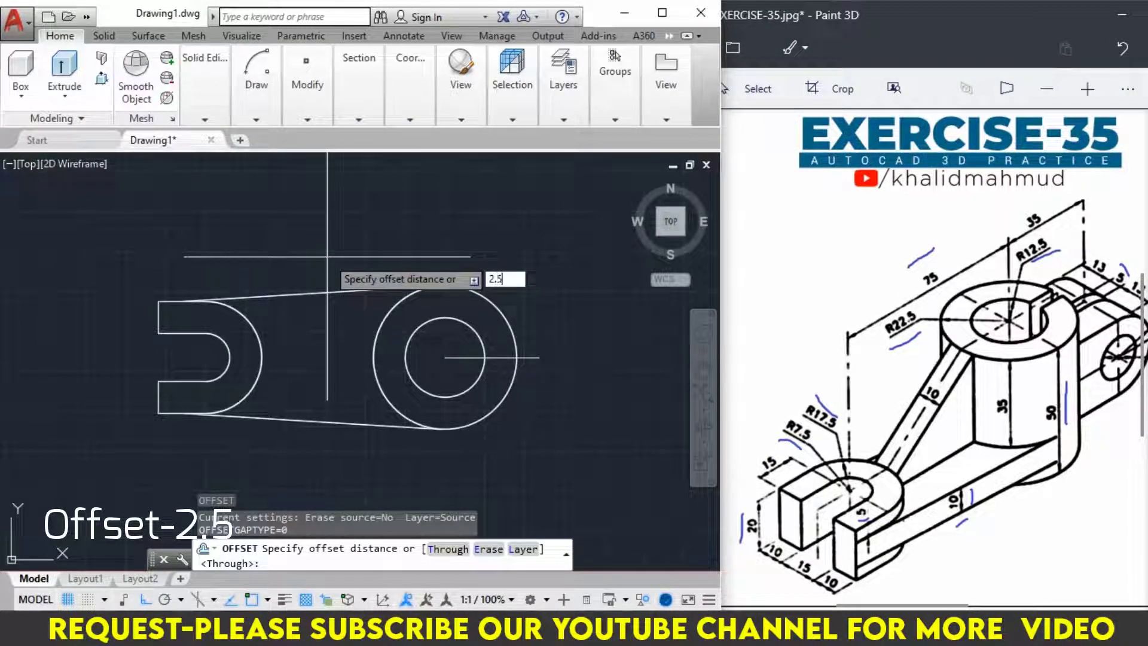
key(Return)
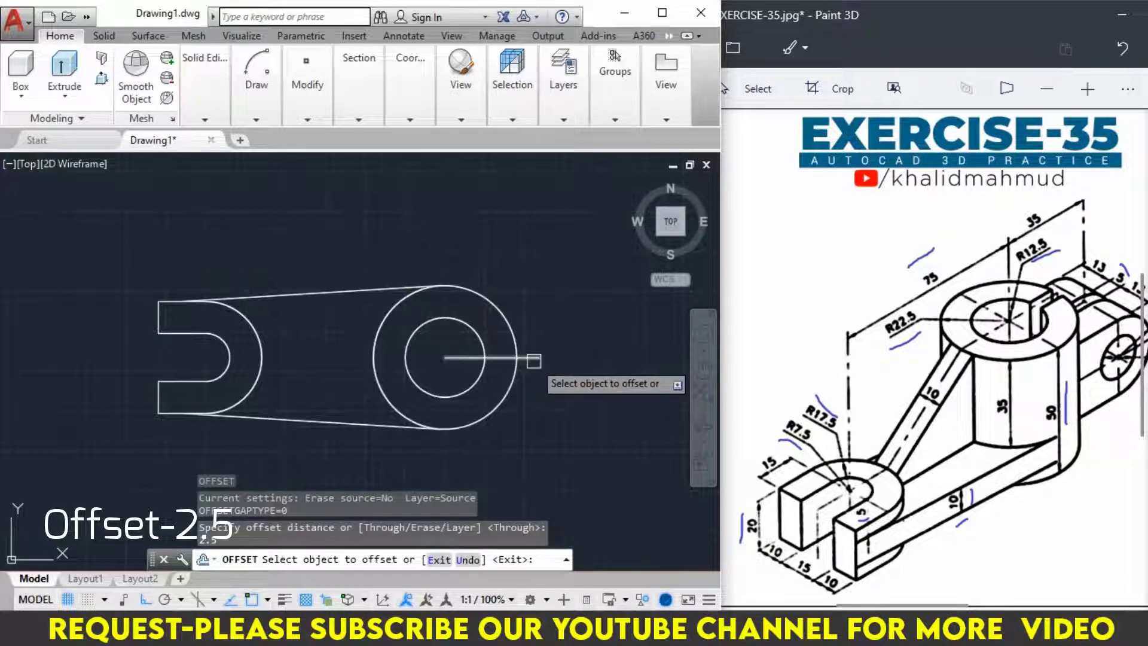
click(535, 357)
click(537, 375)
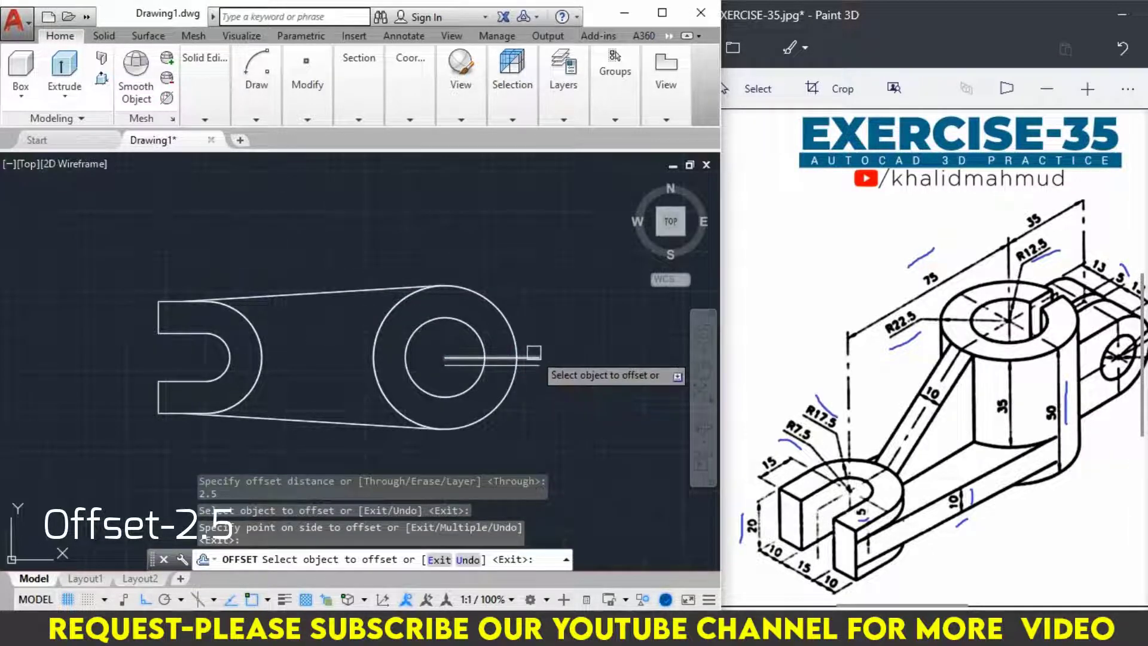
click(534, 361)
click(534, 339)
right_click(539, 295)
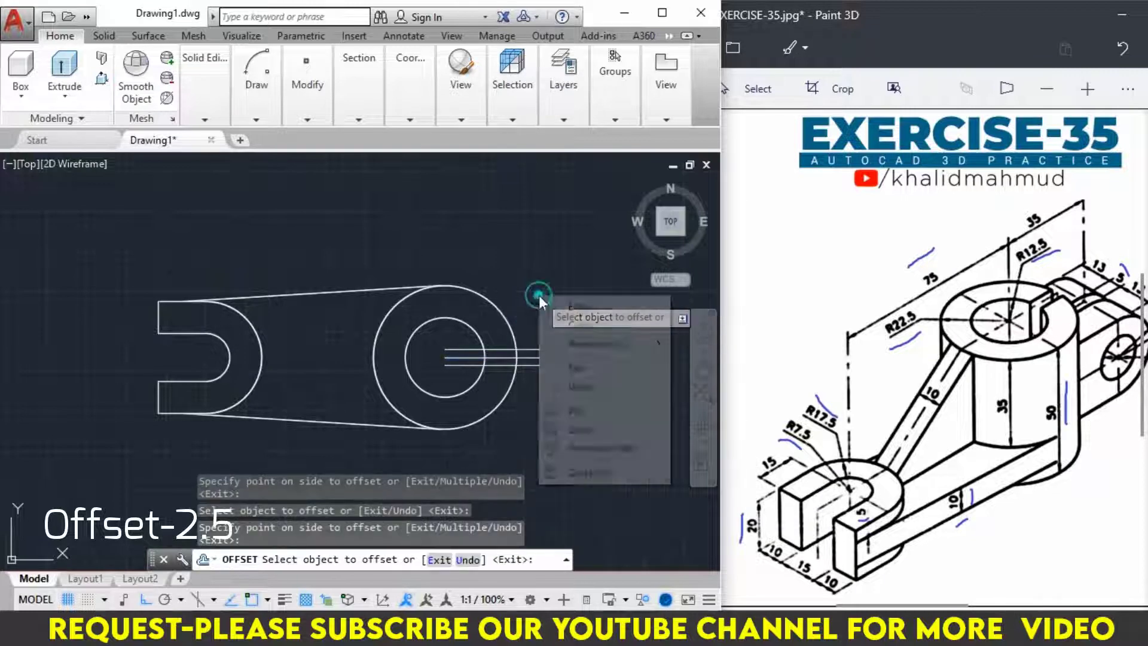
click(553, 306)
Erase the middle centreline and return to the isometric 3D view.
click(538, 358)
text(E)
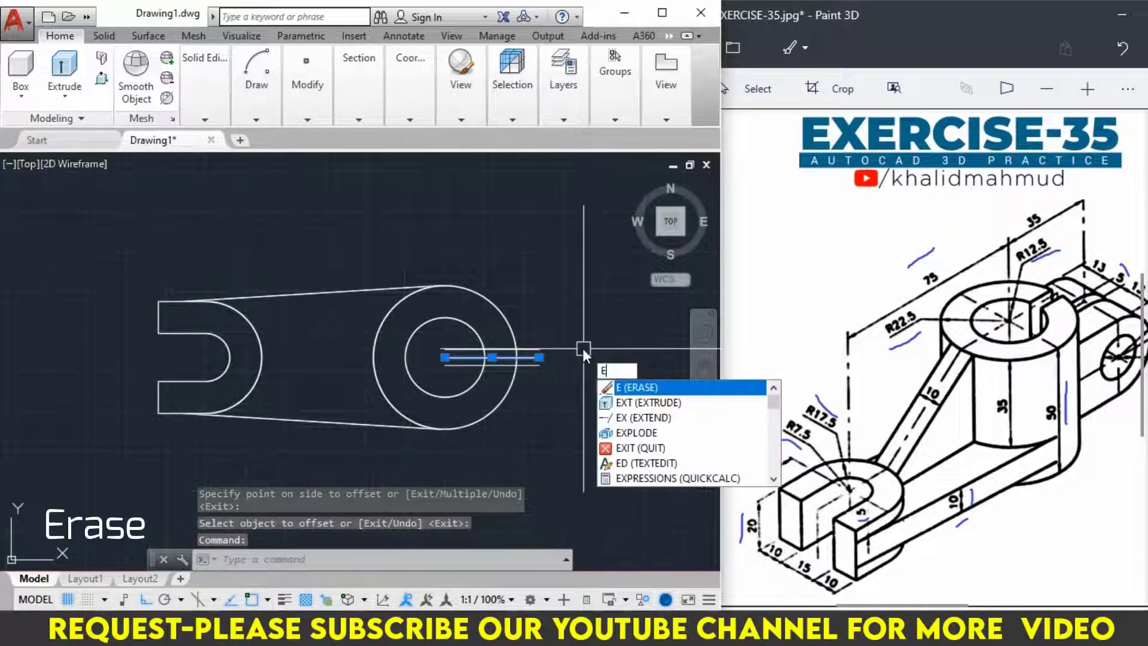
key(Return)
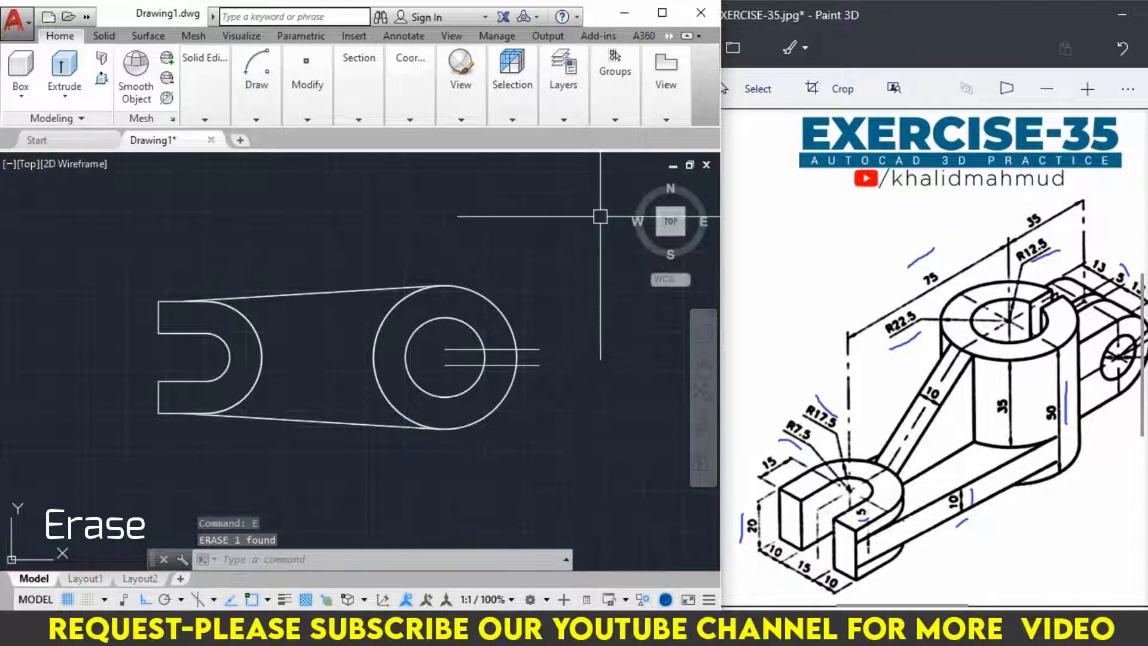
click(632, 182)
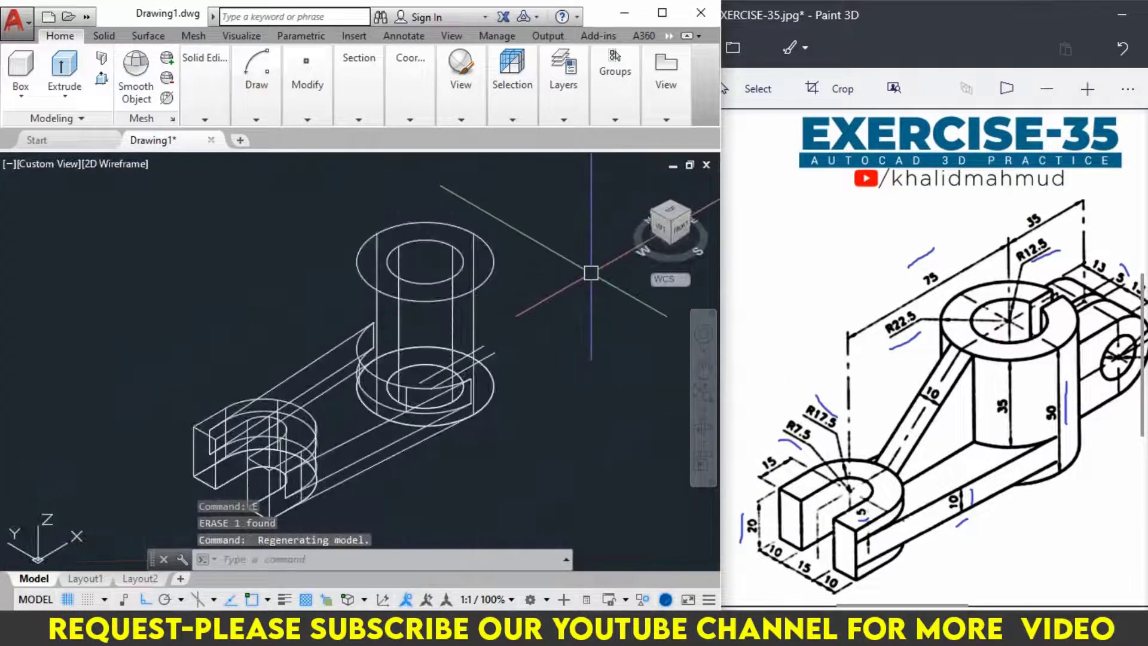
Orbit to a near-front angle and set the visual style to Realistic.
click(704, 428)
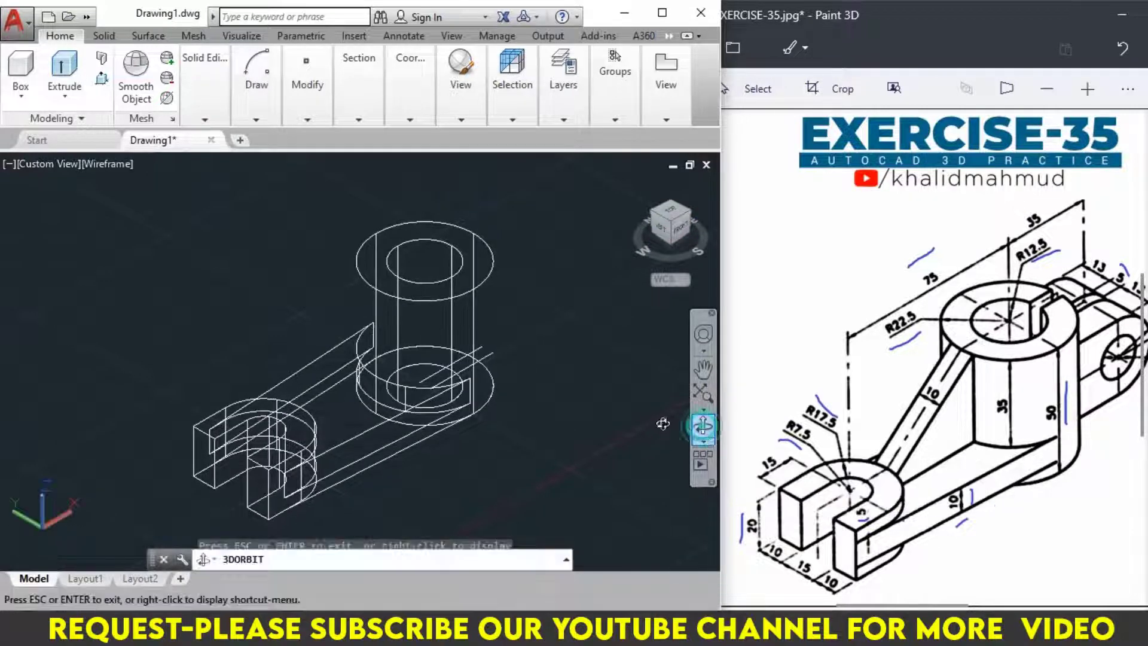
mouse_move(568, 428)
mouse_down()
mouse_move(521, 349)
mouse_move(529, 306)
mouse_up()
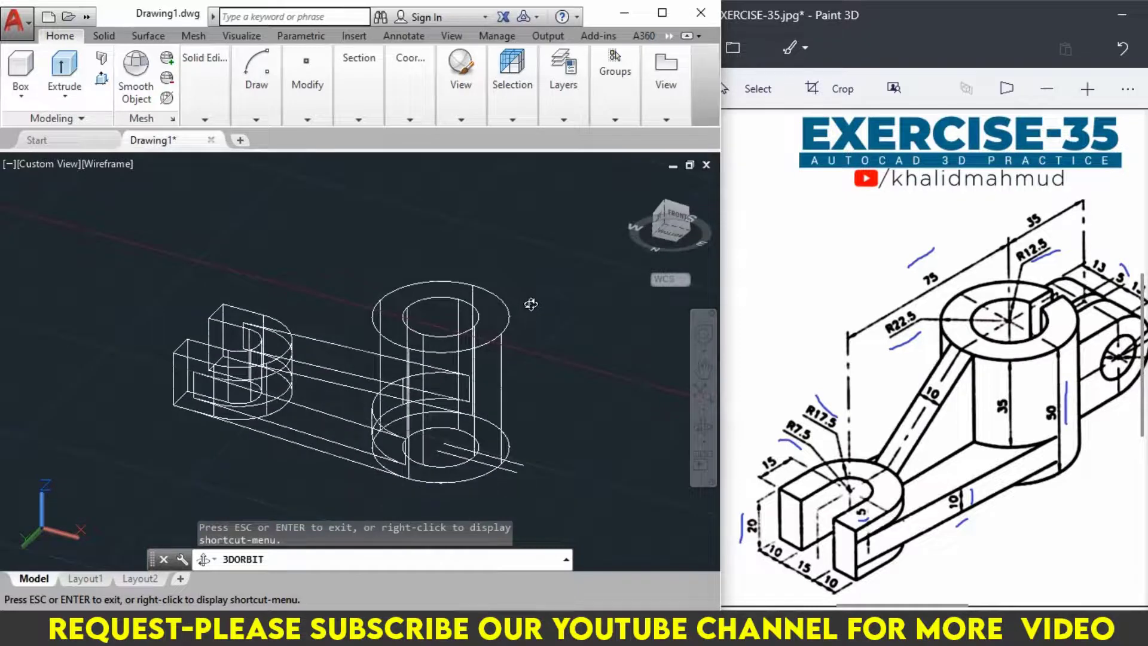
key(Escape)
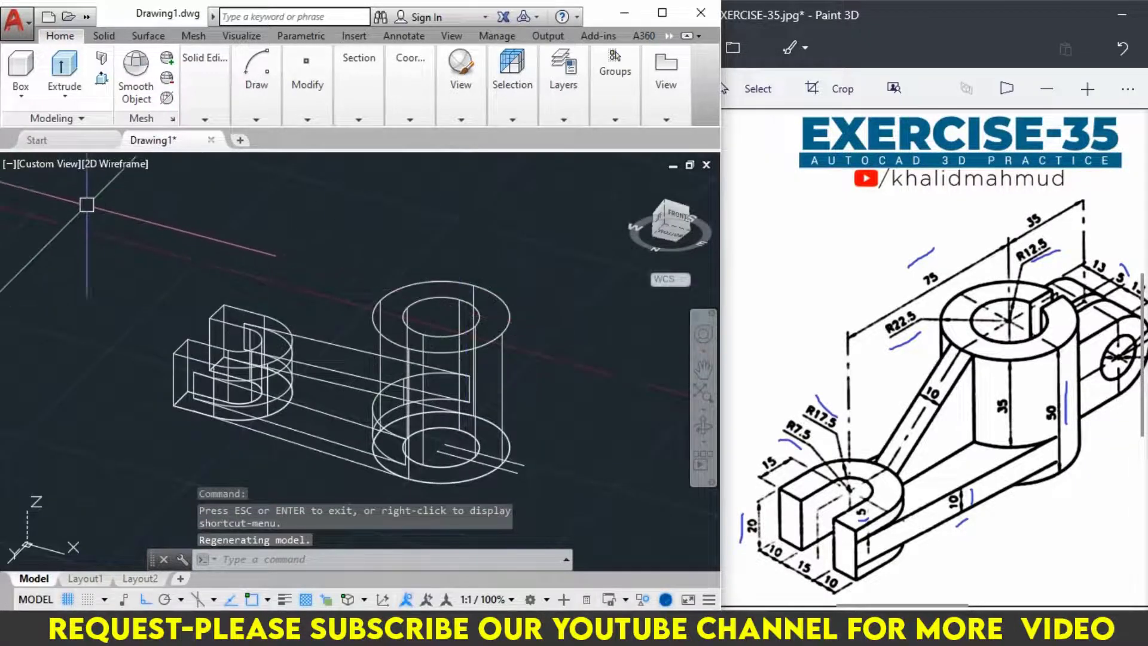
click(52, 166)
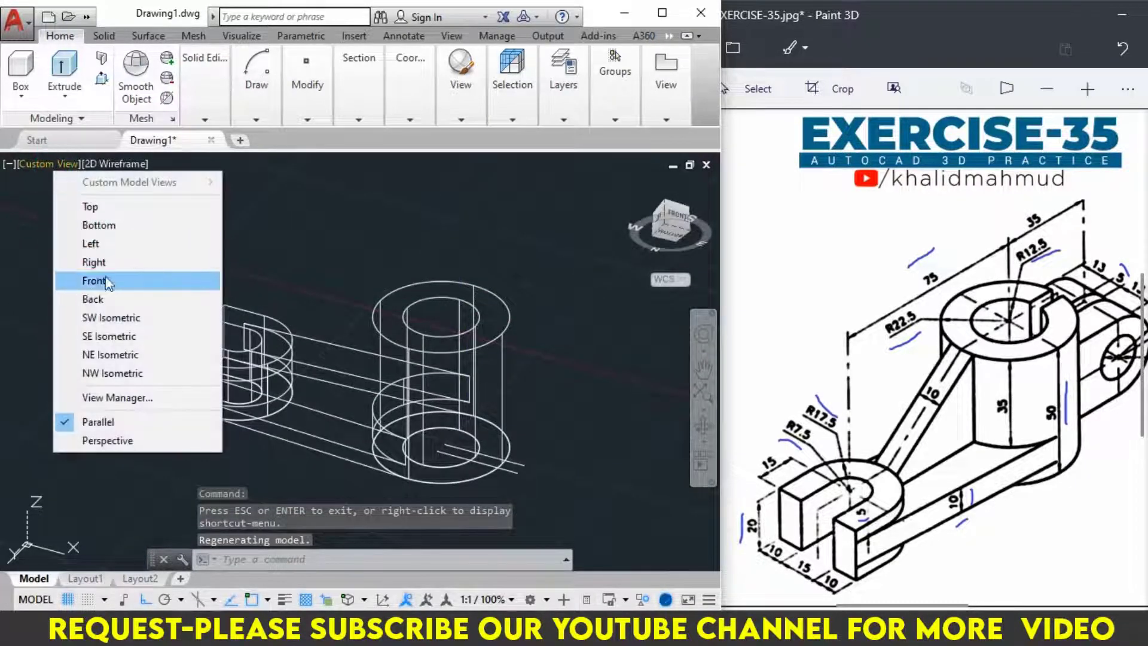
click(109, 162)
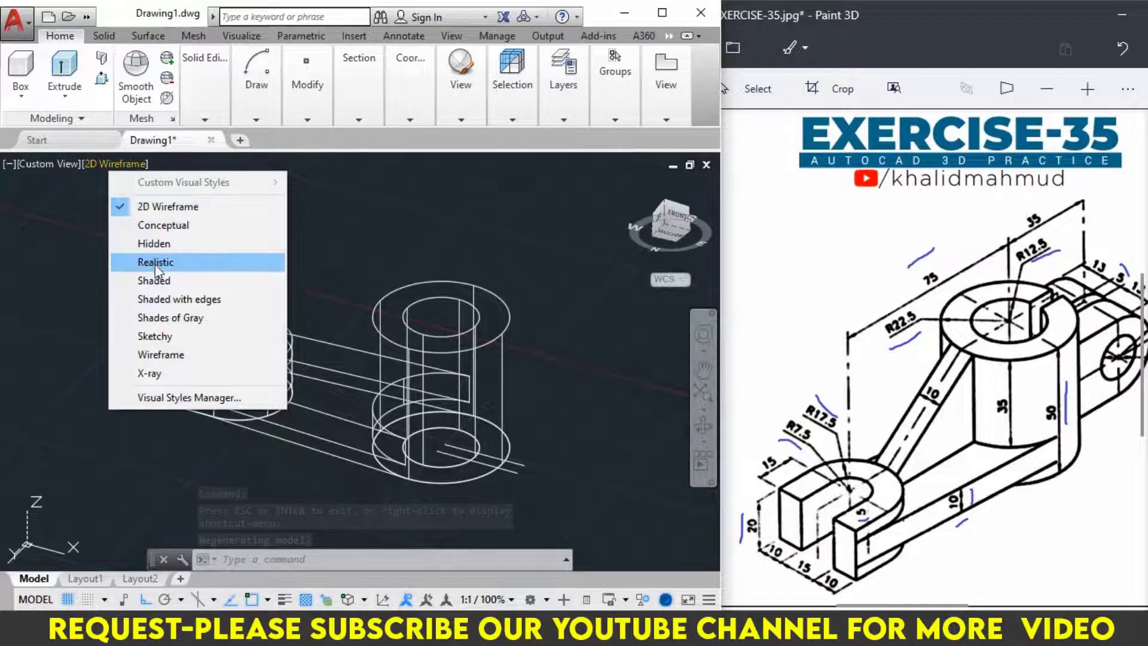
click(155, 263)
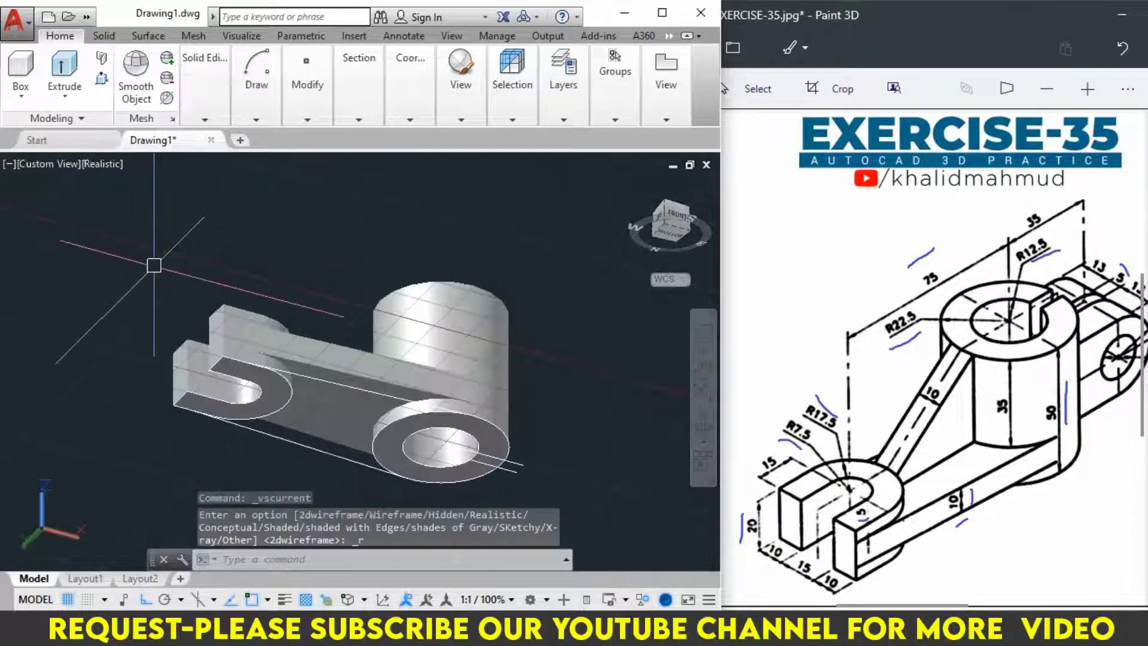
Press-pull the narrow strip between the two slot lines on the boss.
text(p)
text(e)
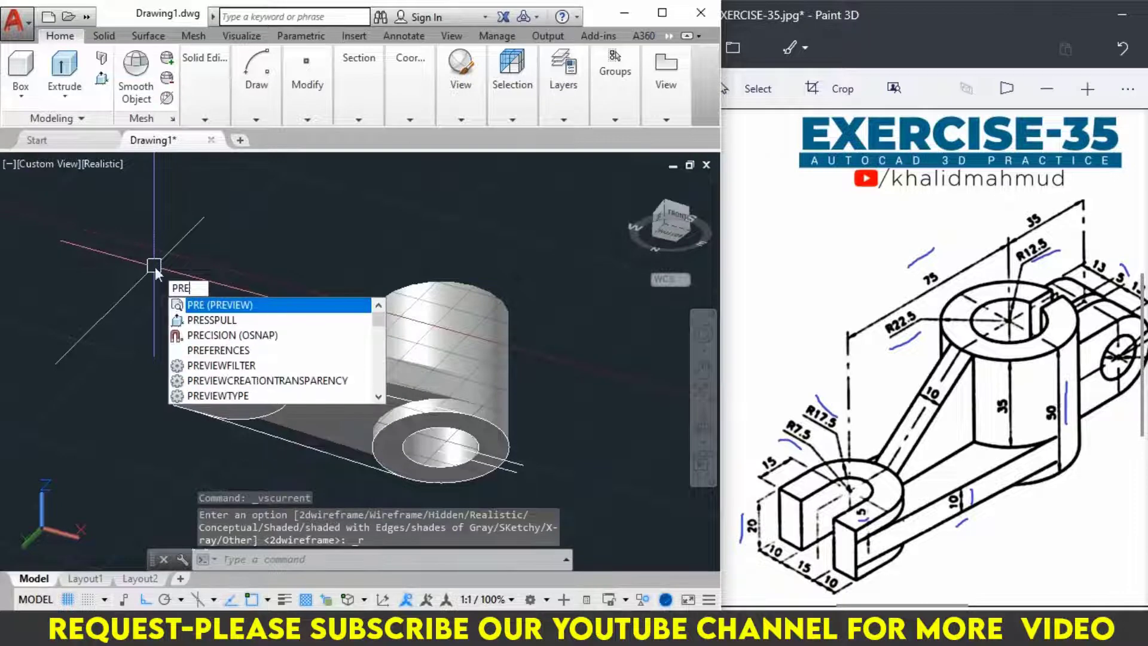
key(Return)
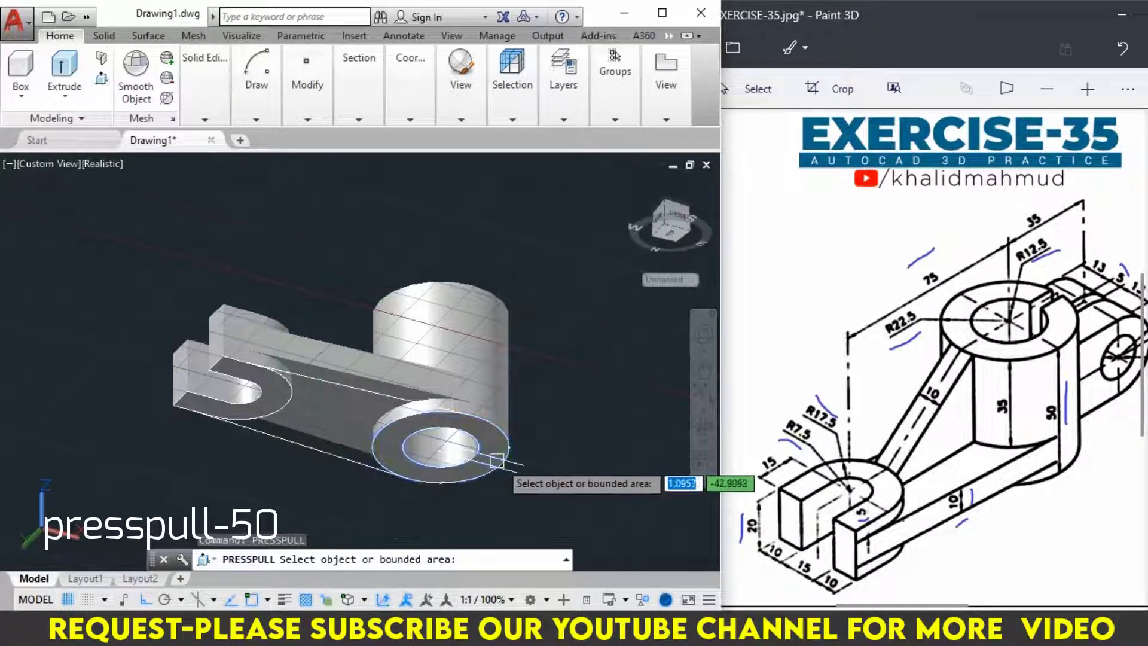
scroll(485, 465, up, 3)
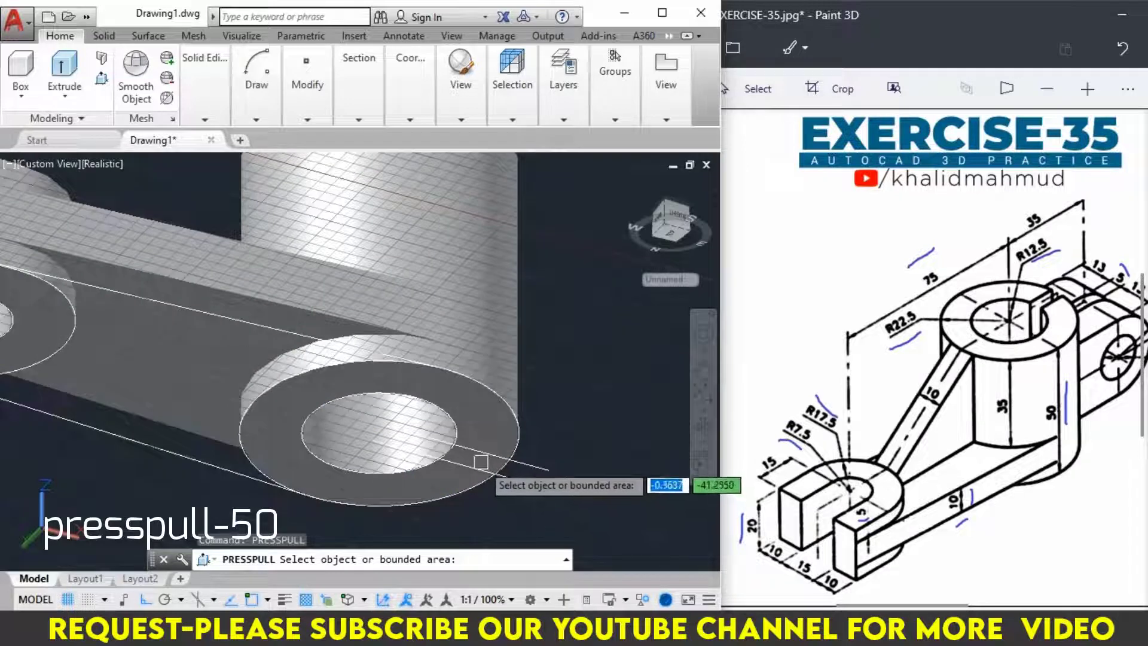
click(481, 462)
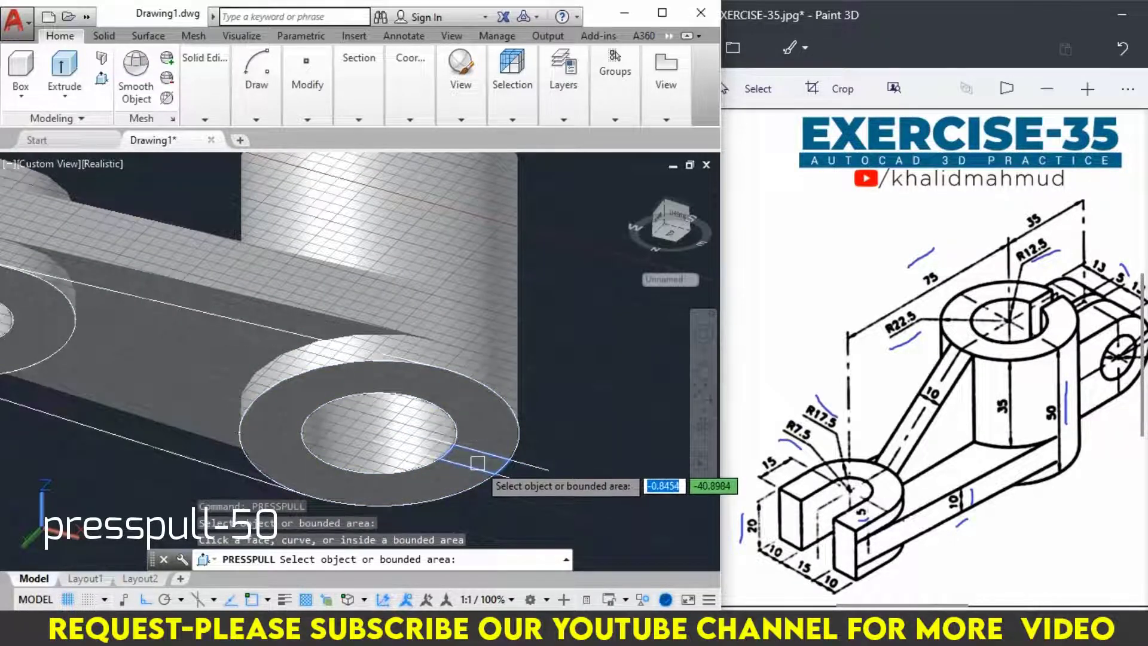
click(477, 463)
scroll(472, 400, down, 5)
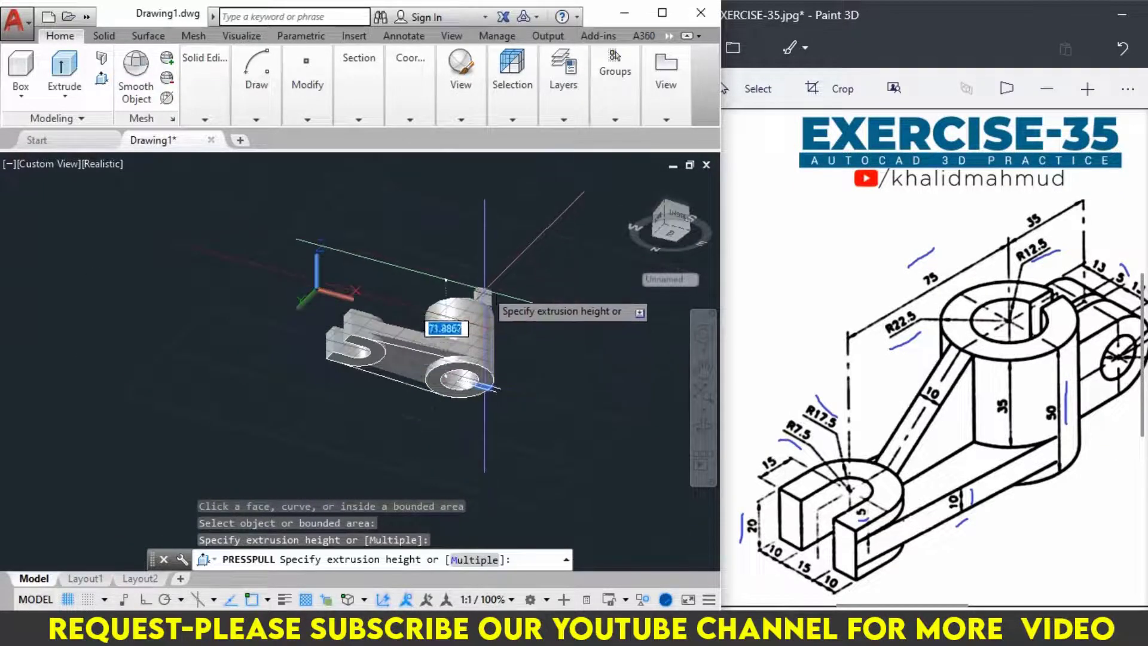
click(483, 293)
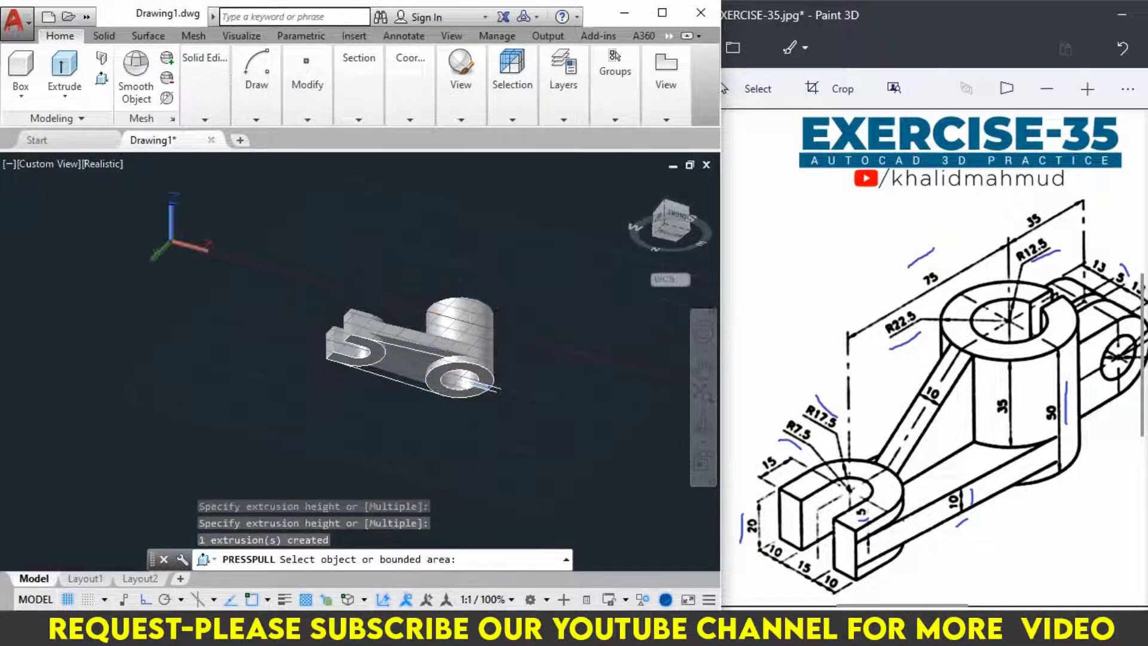
key(Return)
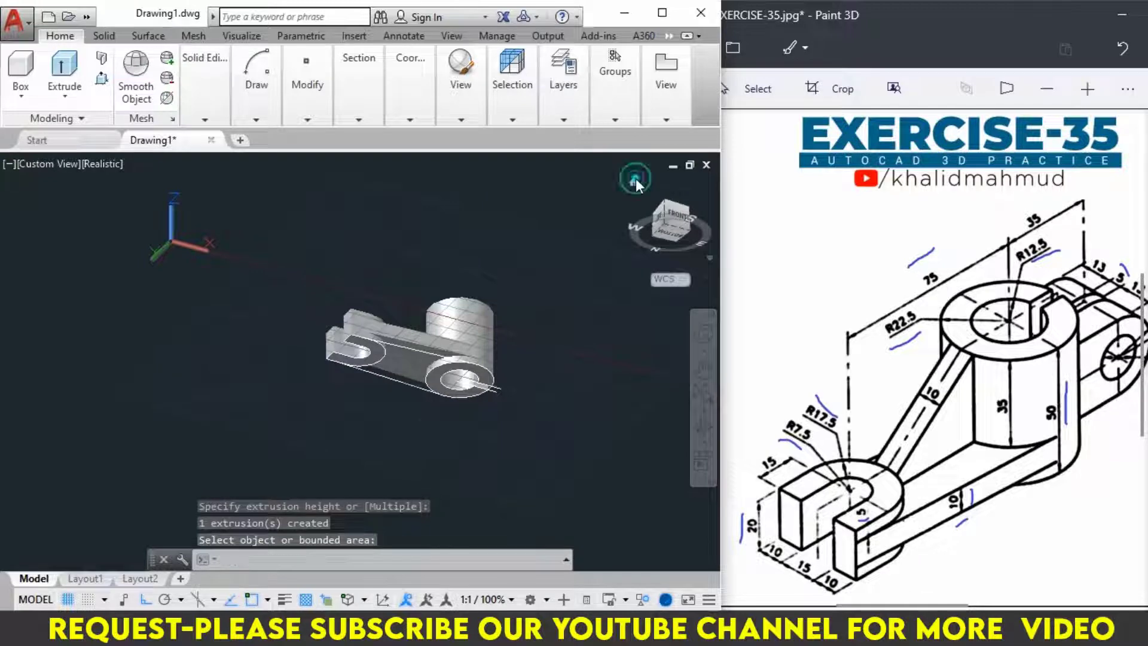
Set the viewport to parallel projection and view the bracket from the Top.
click(635, 182)
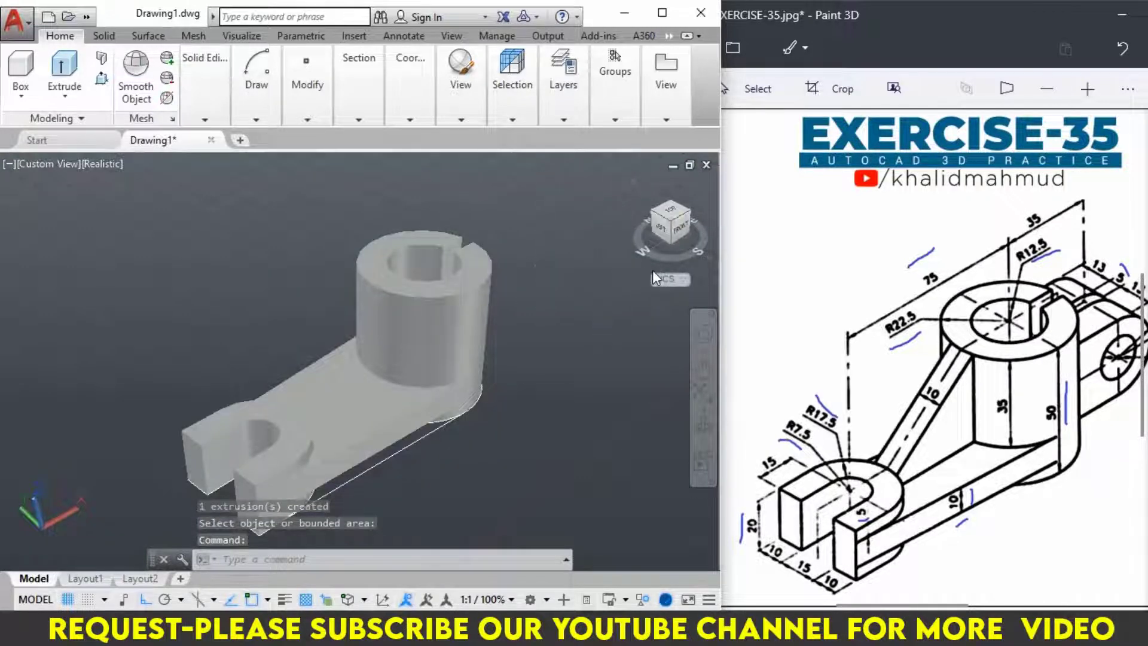
right_click(661, 259)
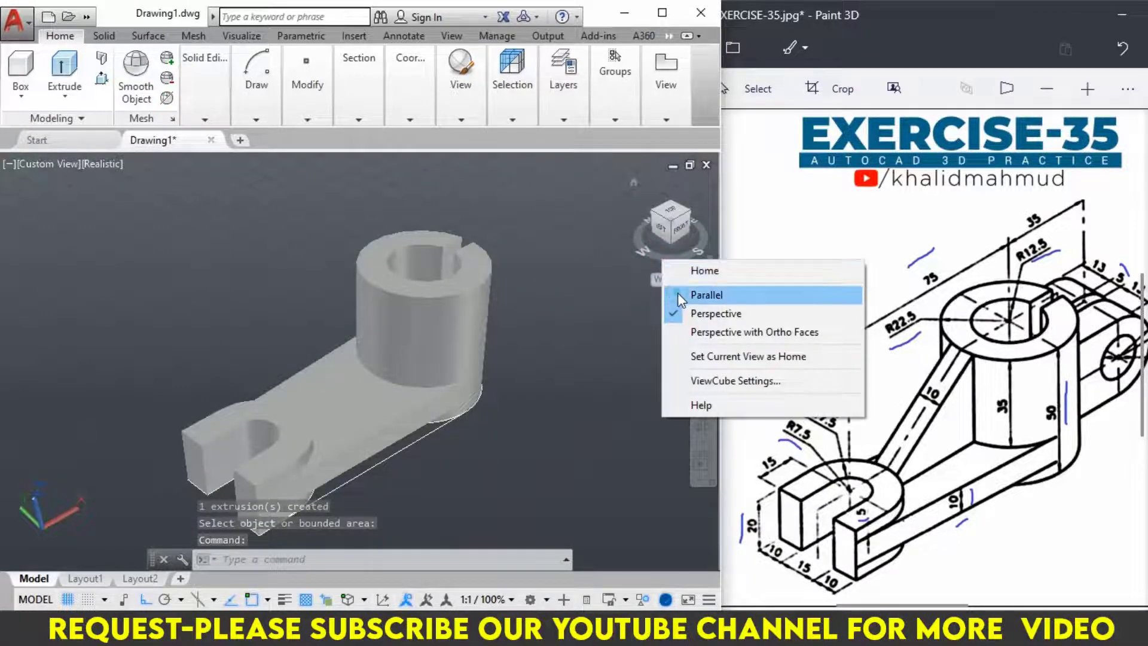
click(676, 292)
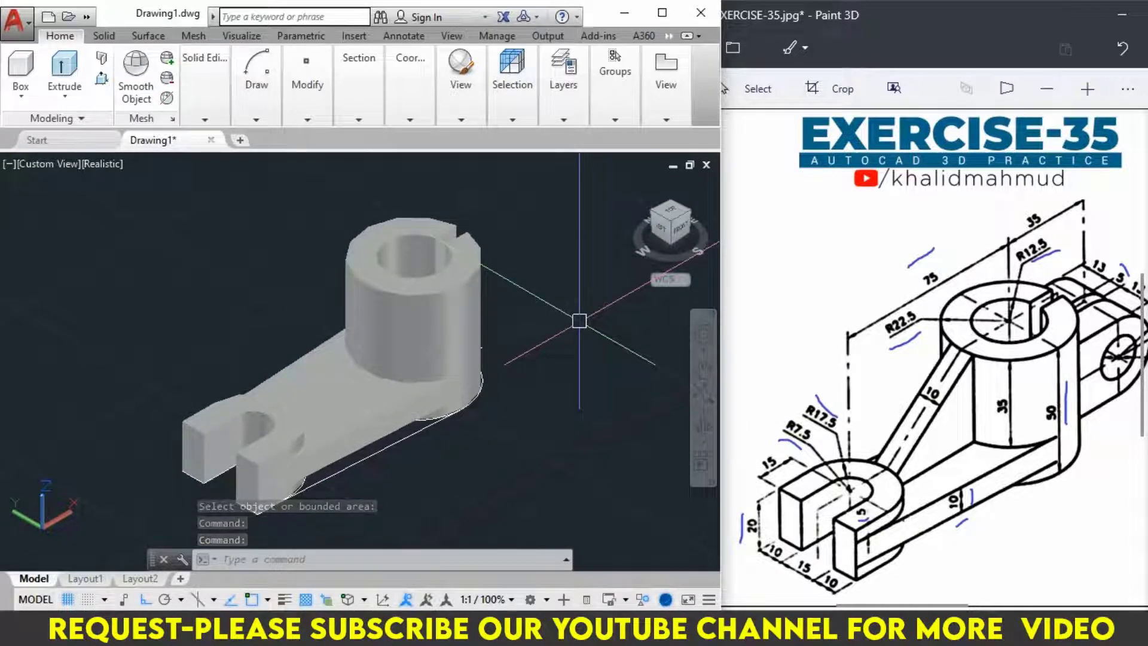
click(672, 216)
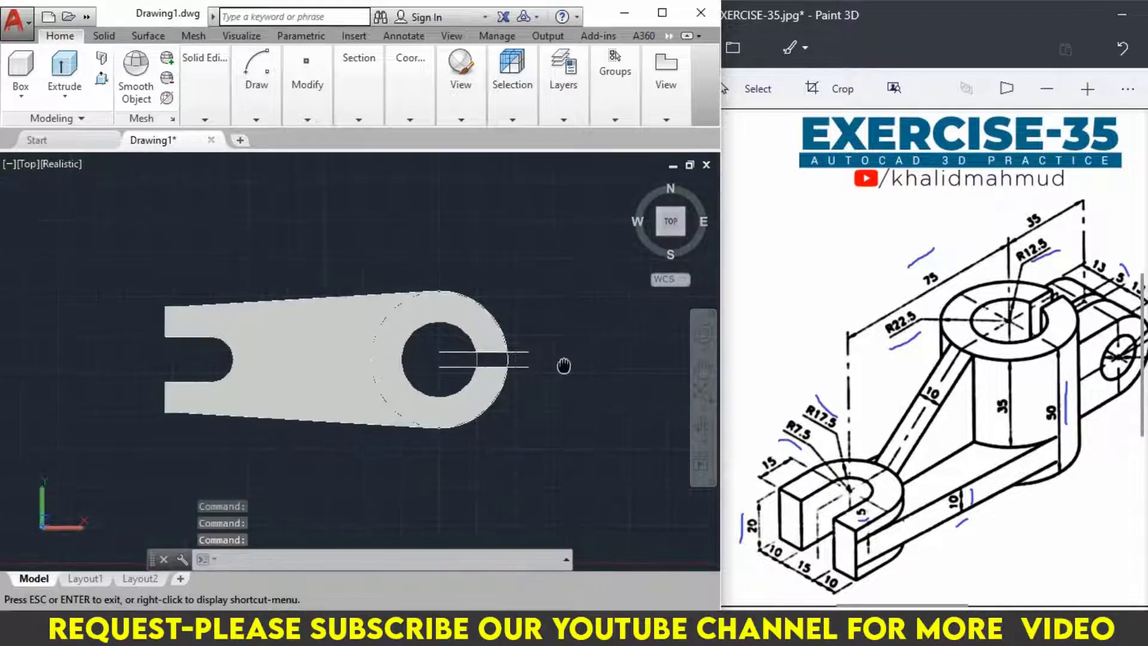
Switch the visual style to 2D Wireframe with VSCURRENT.
text(Vs)
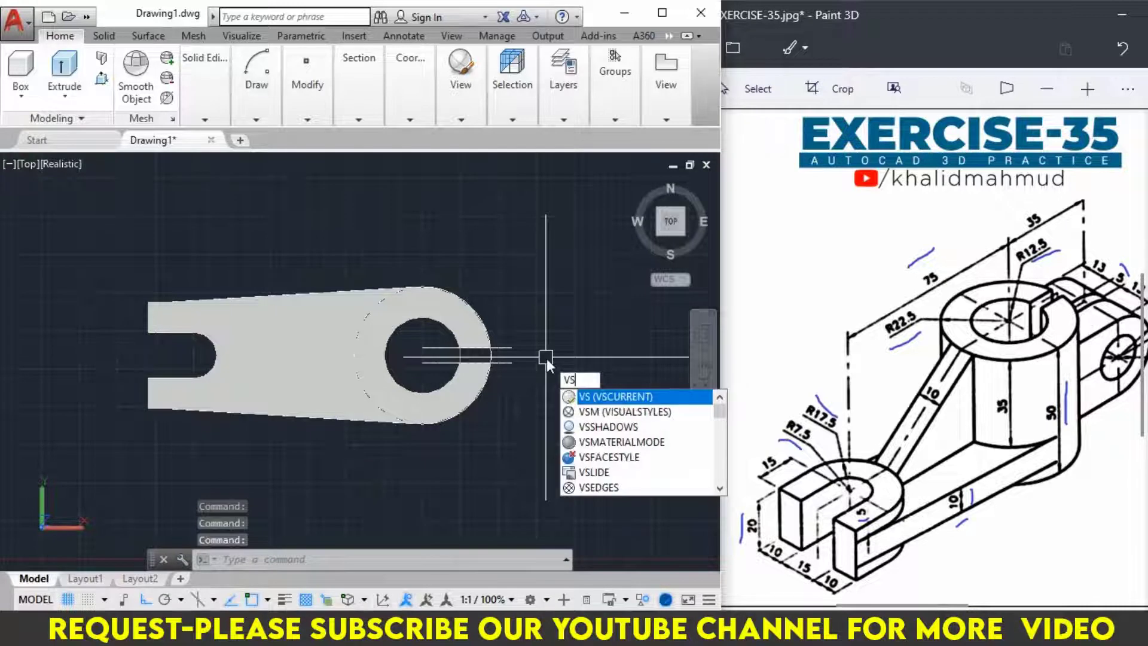
key(Return)
text(2)
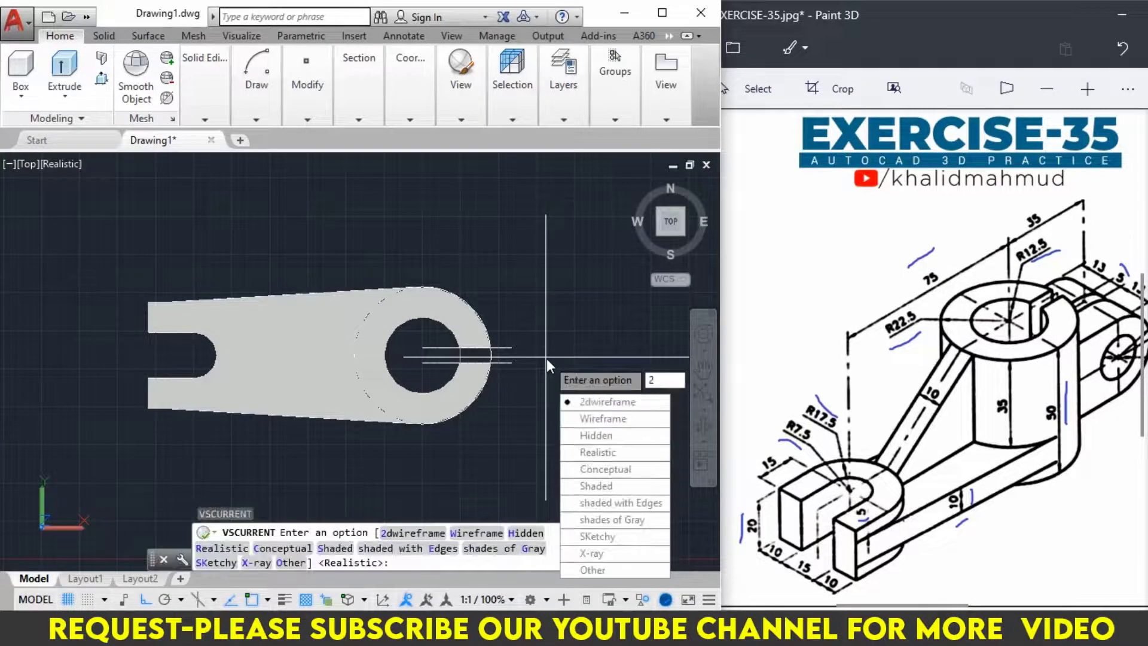
key(Return)
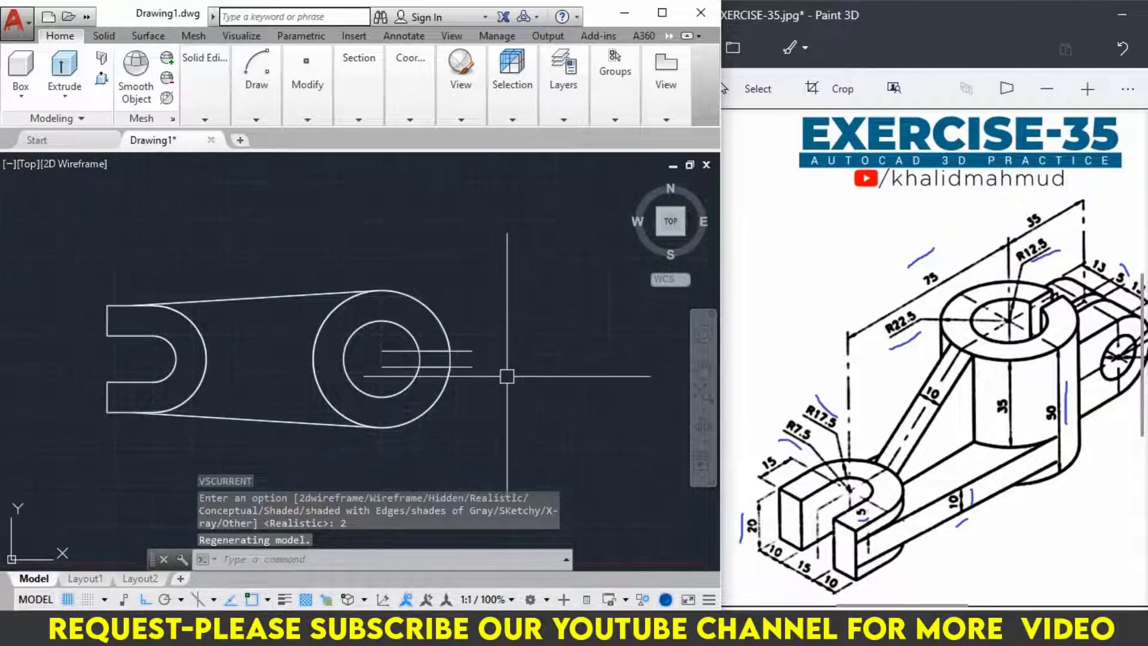
Window-select and erase the two short slot lines inside the boss.
click(518, 393)
click(469, 338)
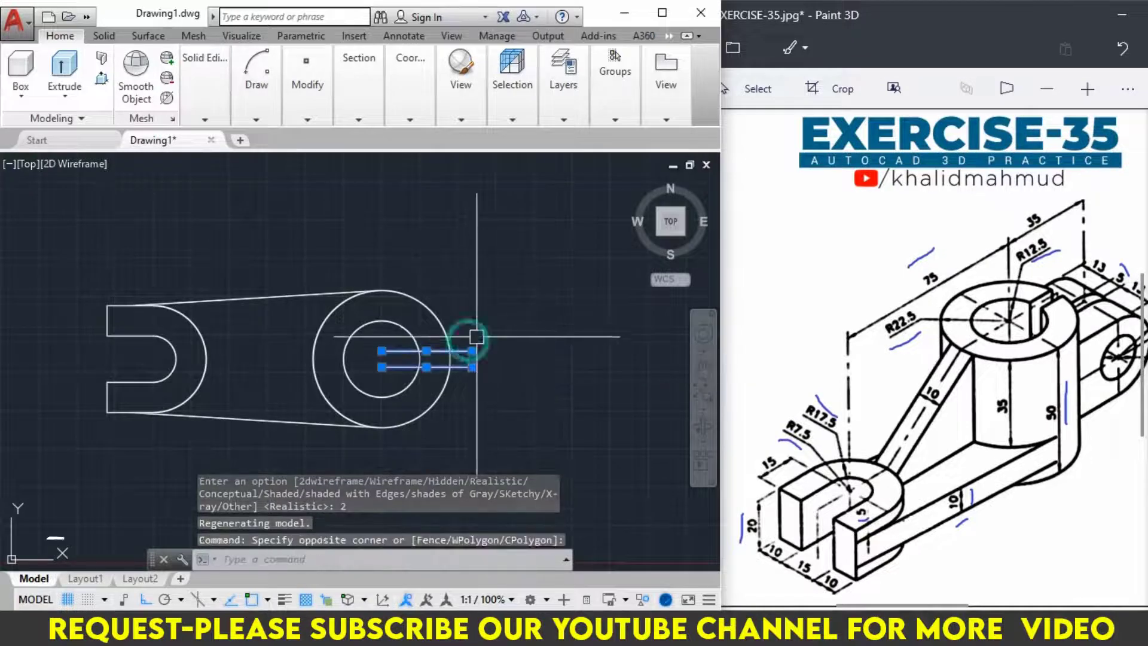
text(E)
key(Return)
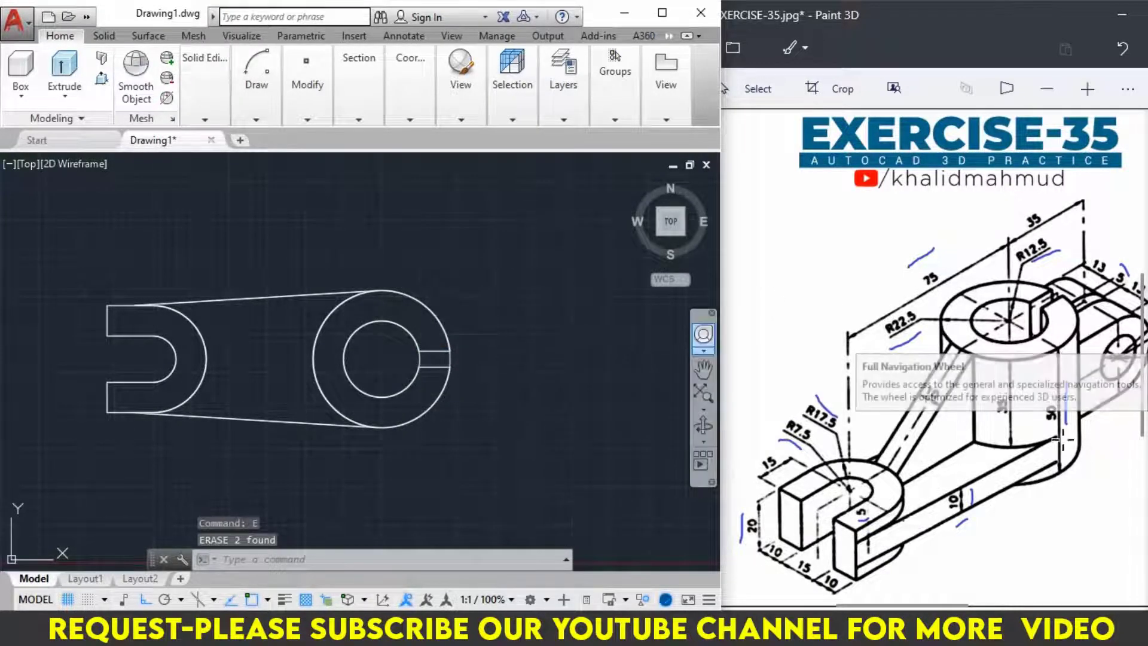
click(1040, 455)
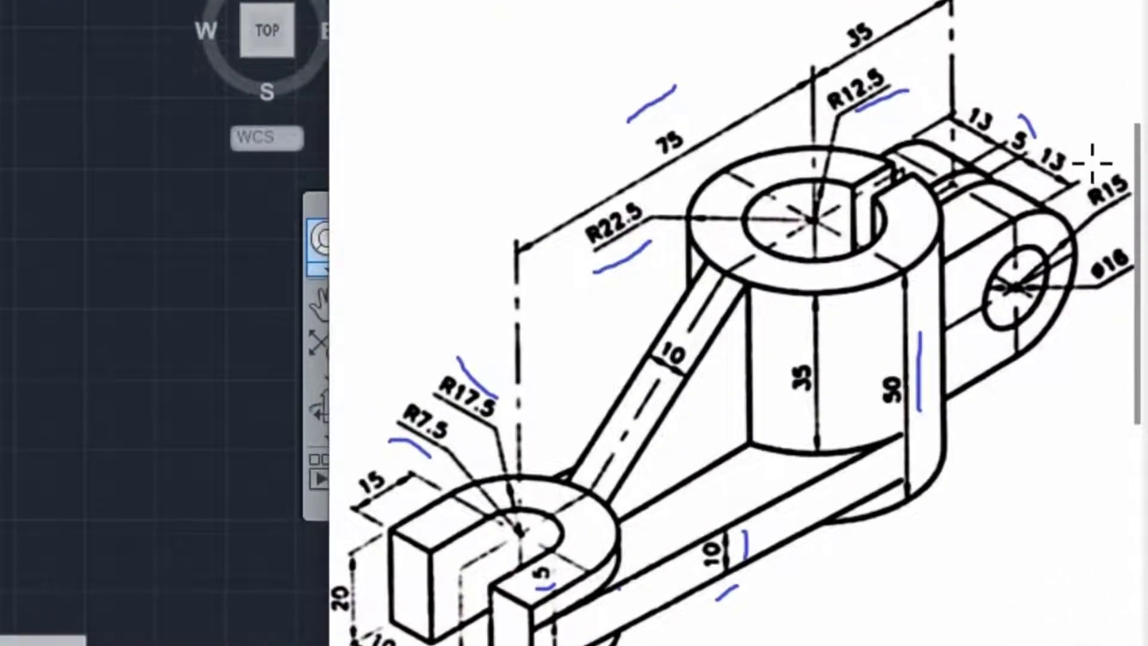
drag(1042, 361, 989, 364)
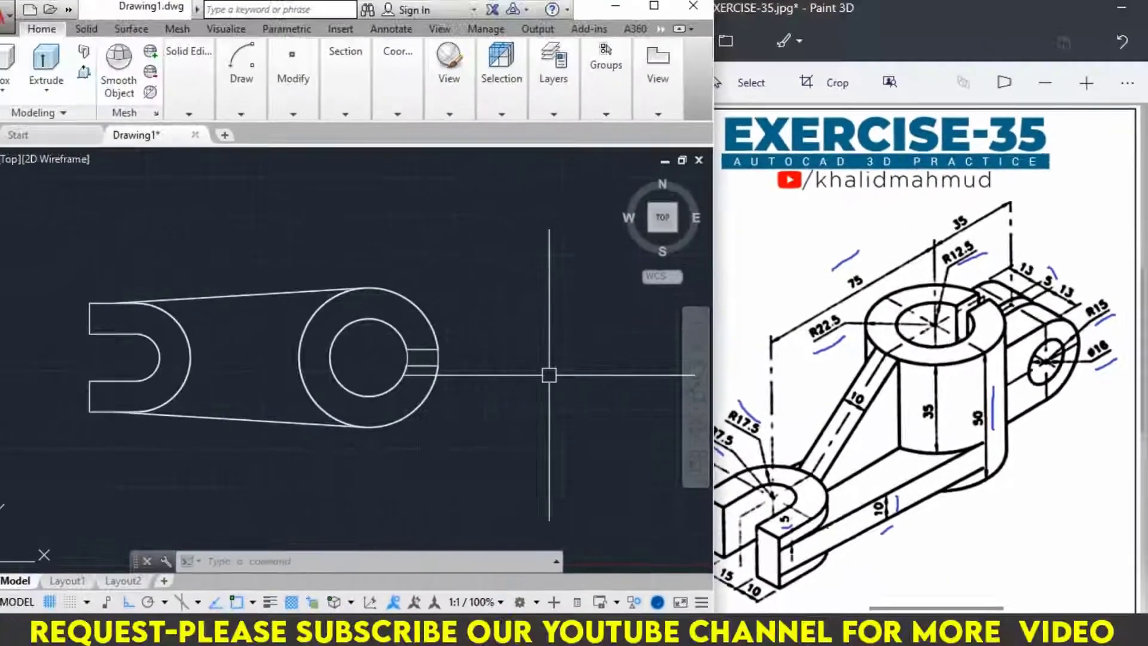
middle_drag(548, 374, 486, 369)
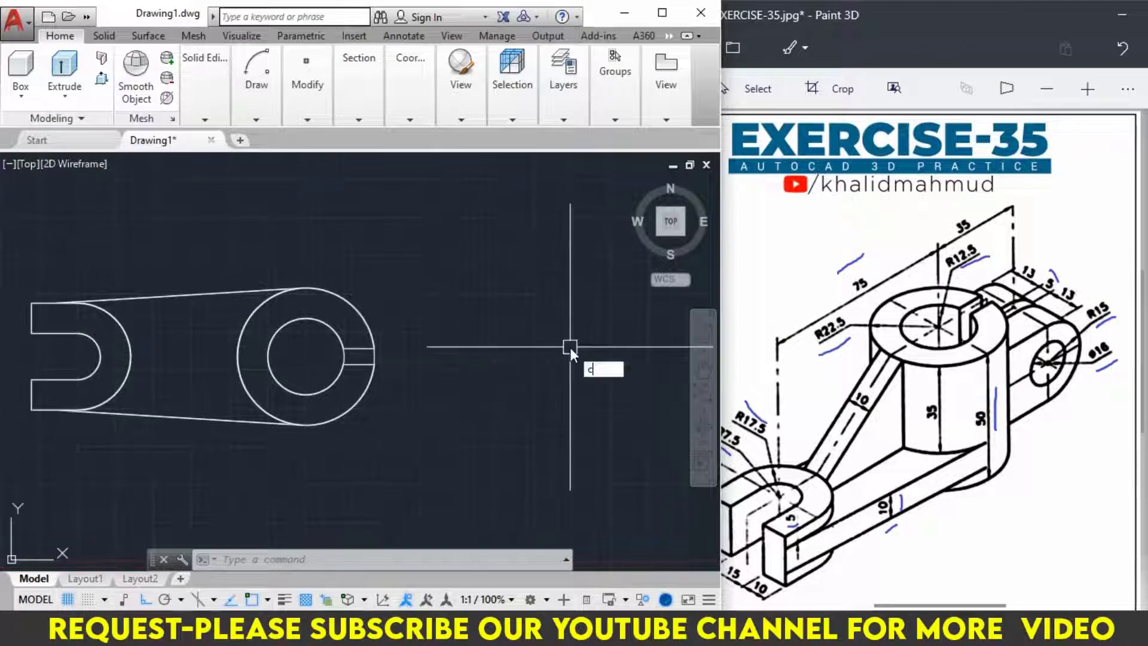
Draw a radius-15 lug circle to the right of the boss.
key(Return)
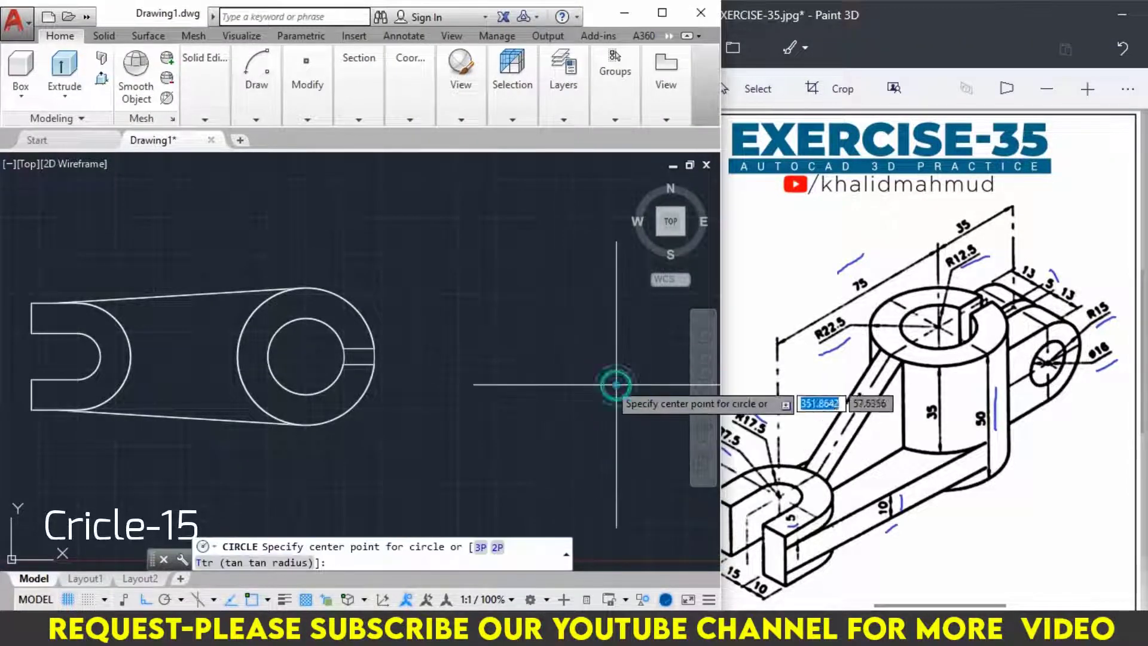
click(549, 359)
text(15)
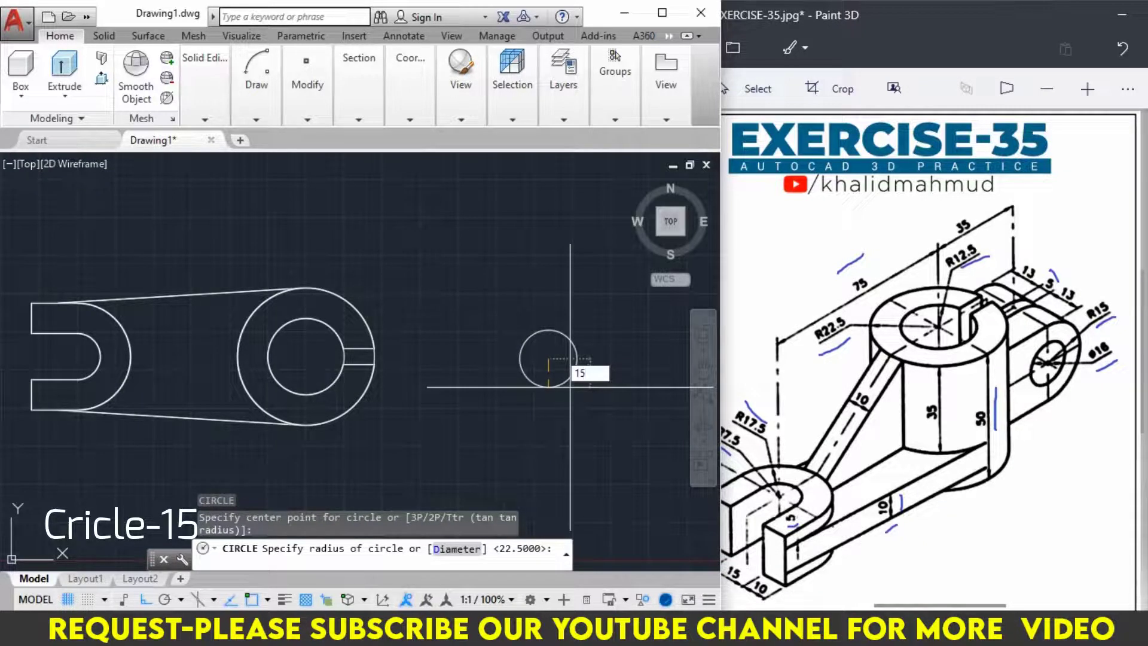
key(Return)
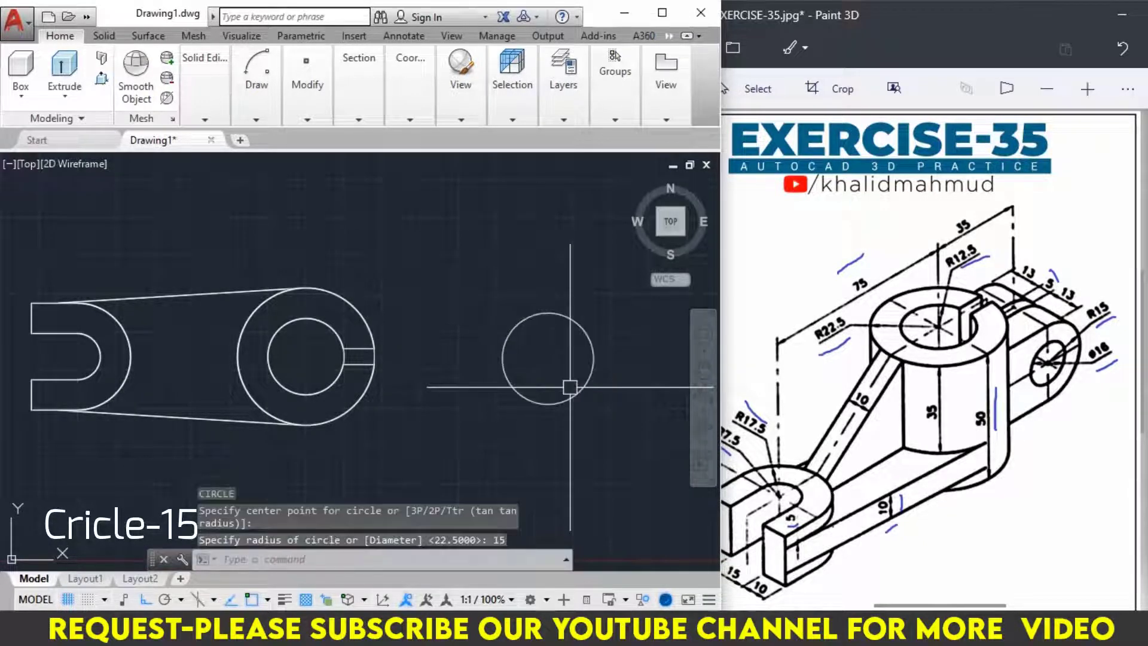
Draw a concentric 16-diameter hole circle at the lug centre.
text(c)
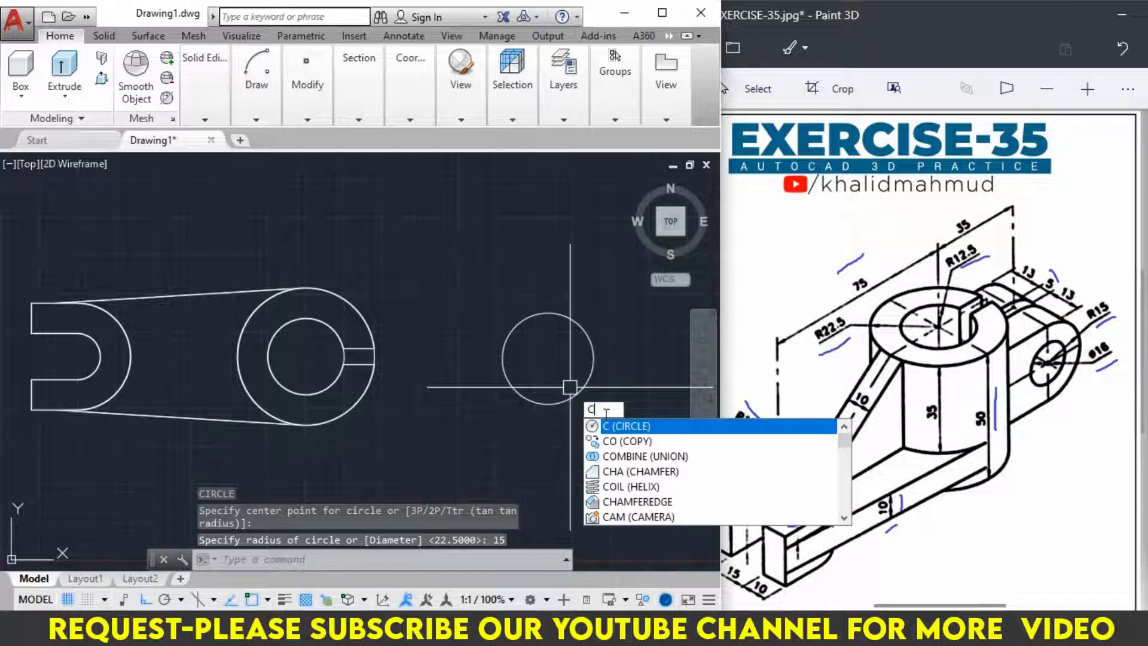
key(Return)
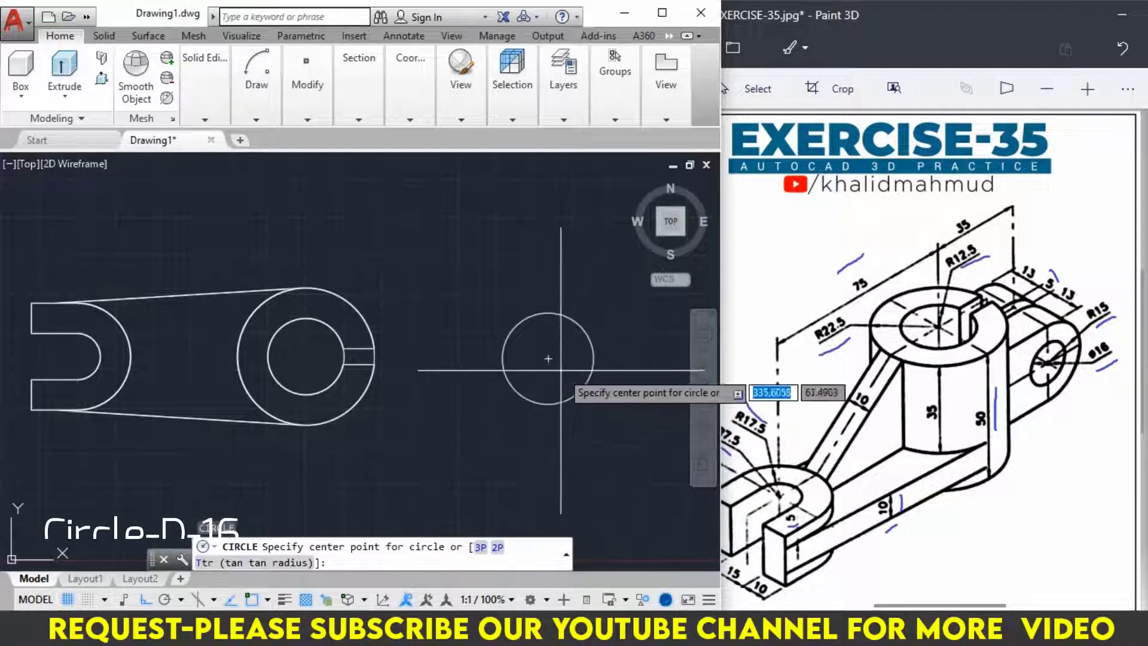
click(549, 359)
text(D)
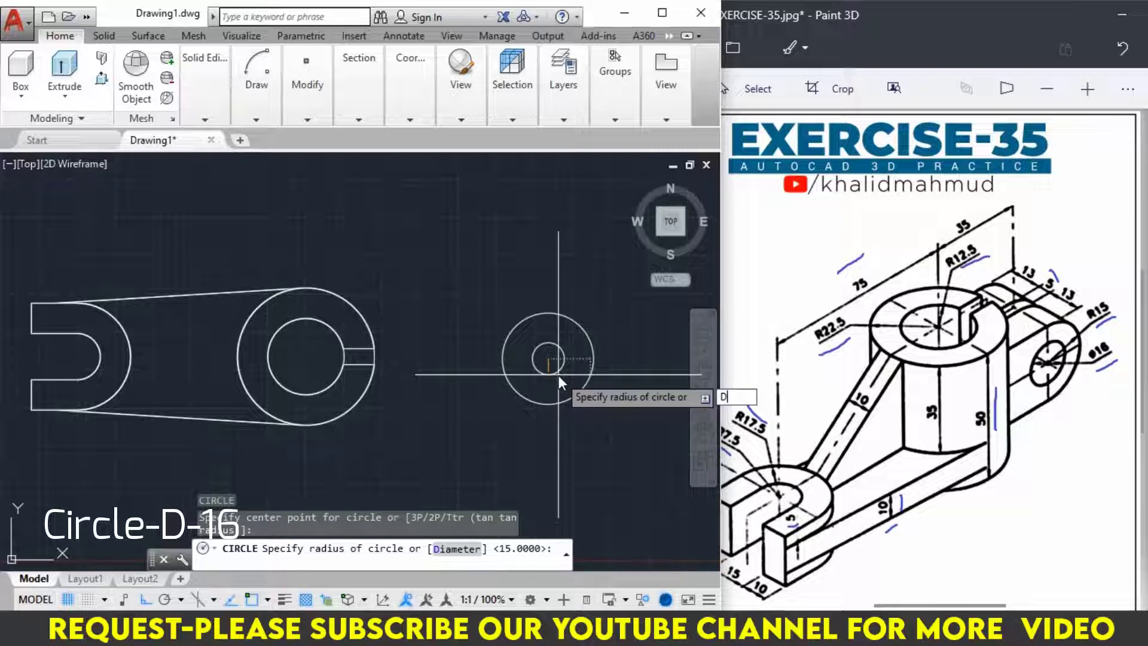
key(Return)
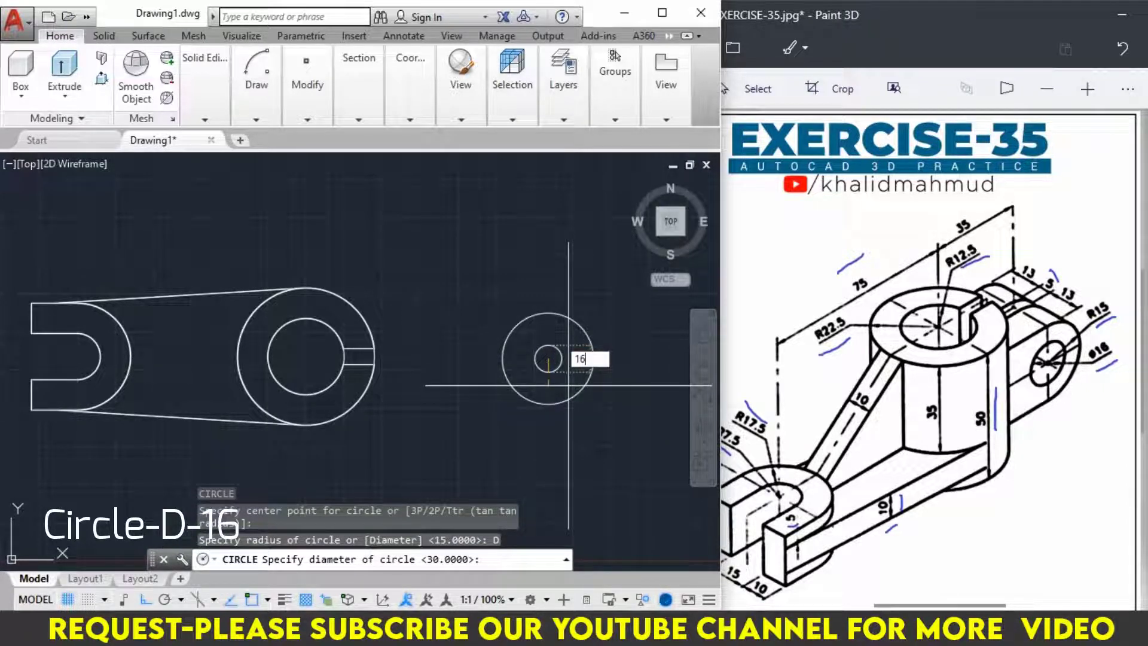
key(Return)
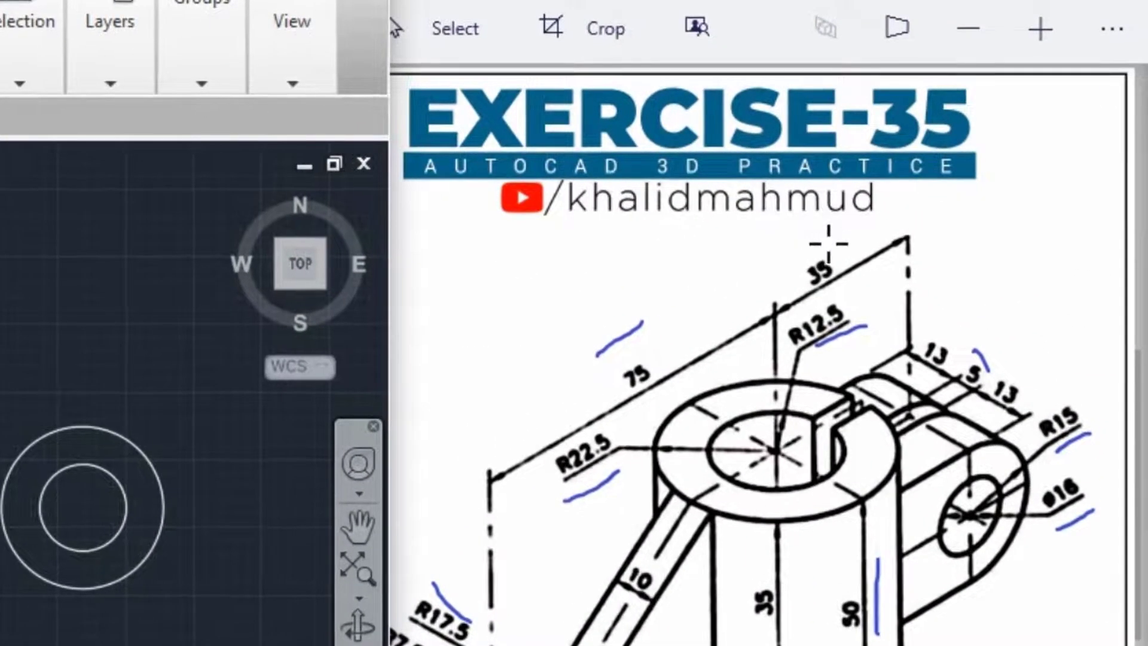
drag(828, 243, 804, 261)
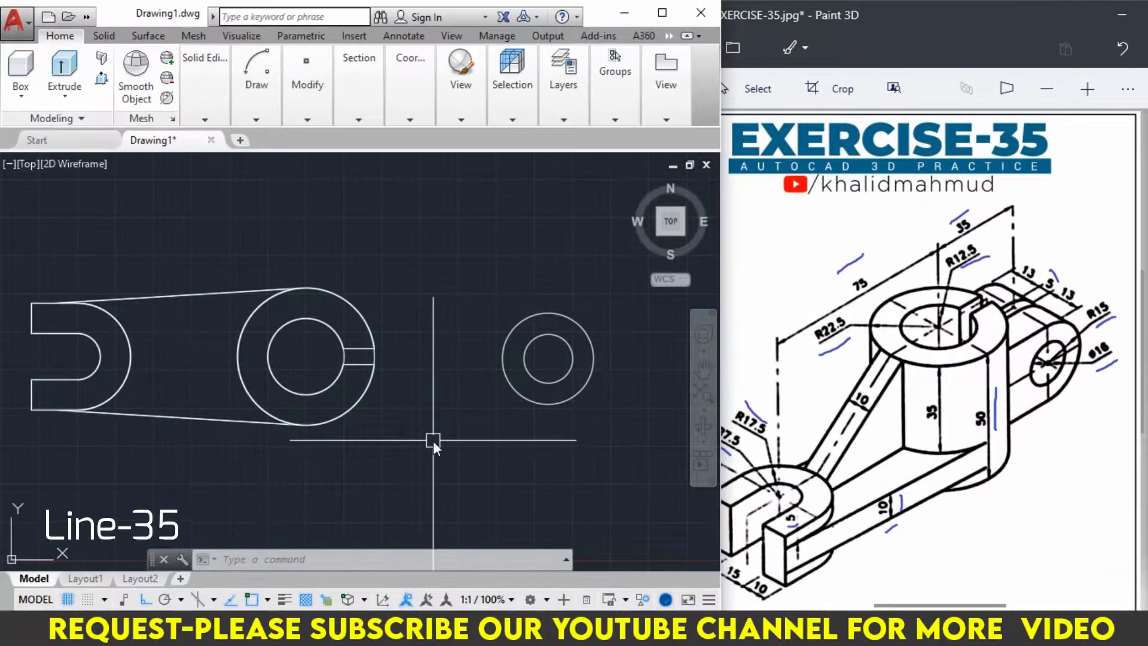
Draw a 35-unit line left from the top of the lug circle and mirror it across the lug centreline.
text(L)
key(Return)
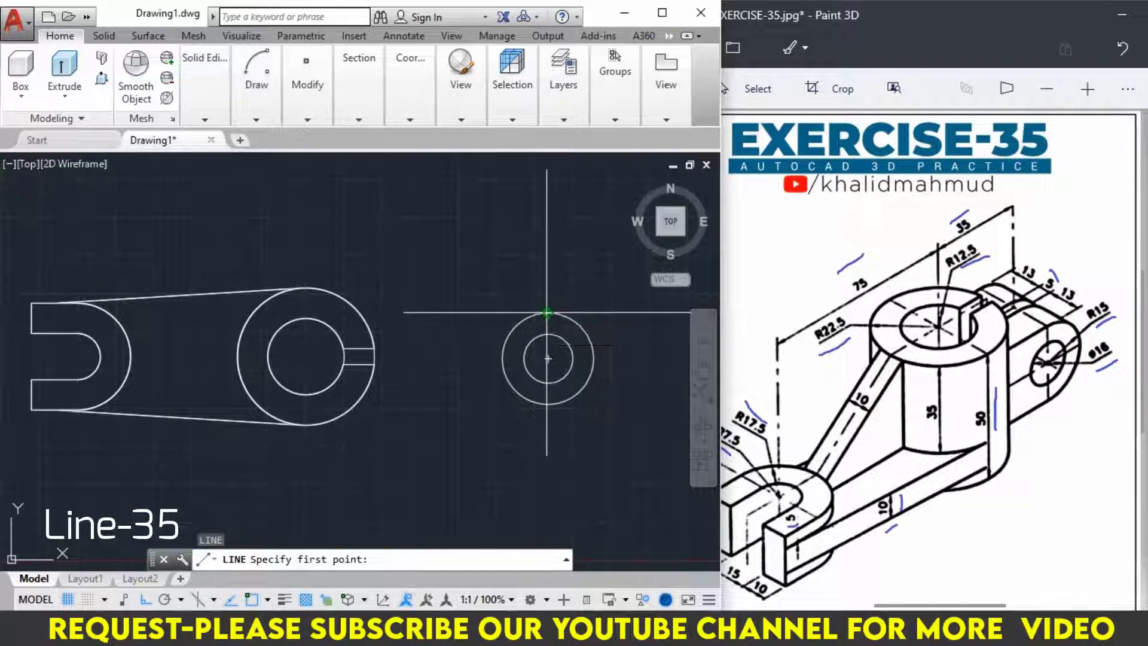
click(548, 313)
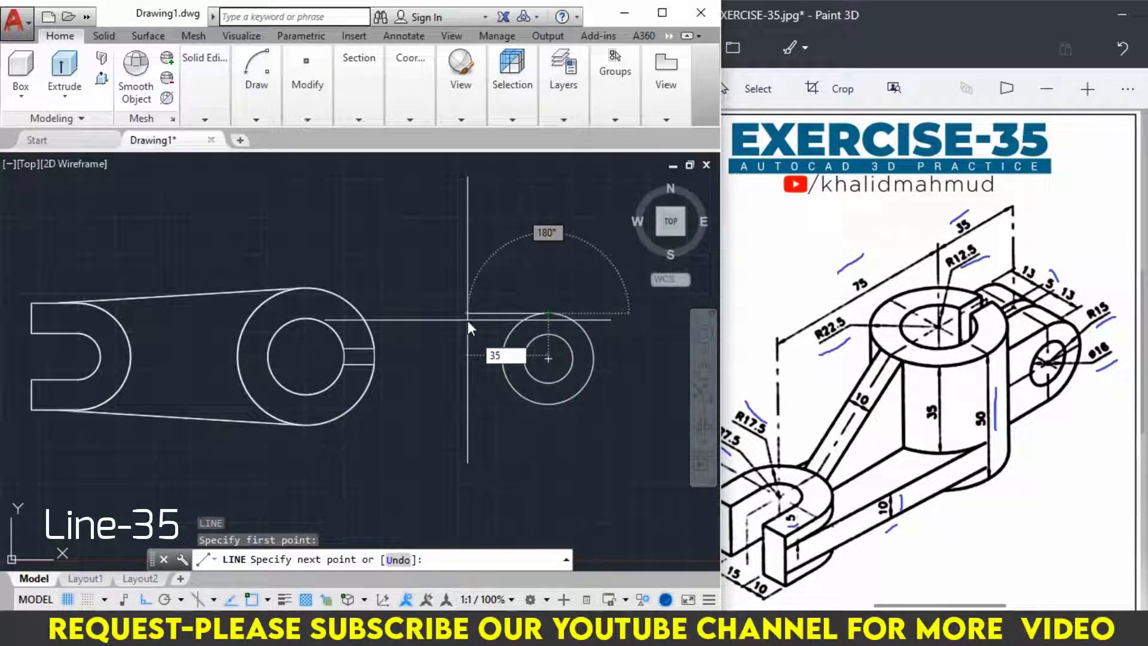
key(Return)
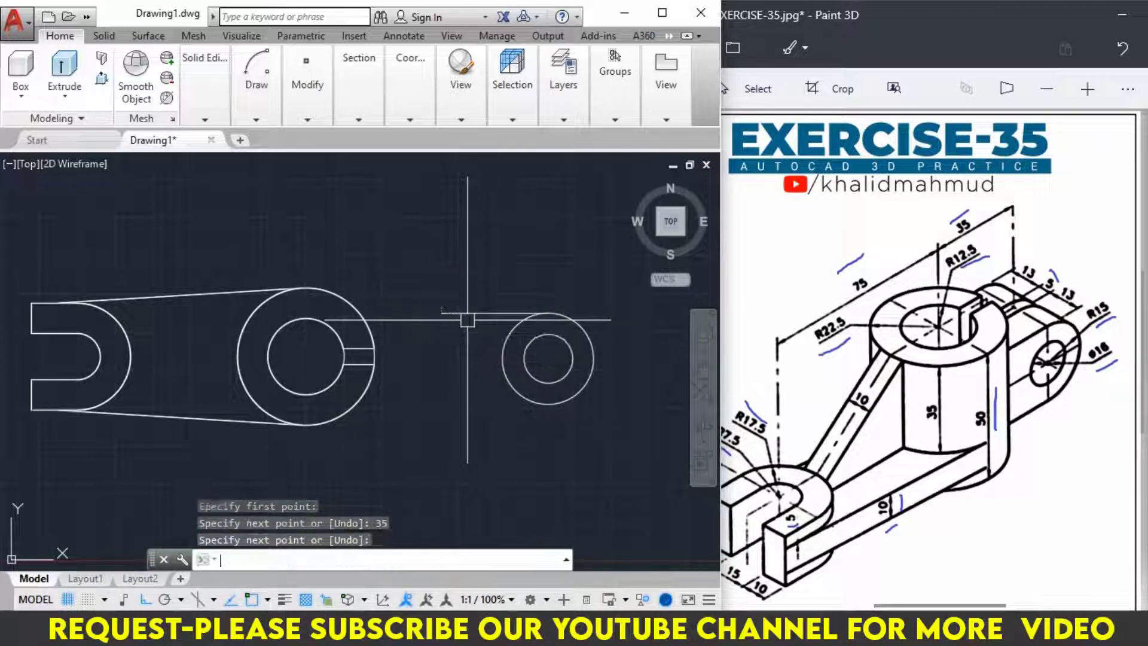
key(Escape)
key(Escape)
text(MI)
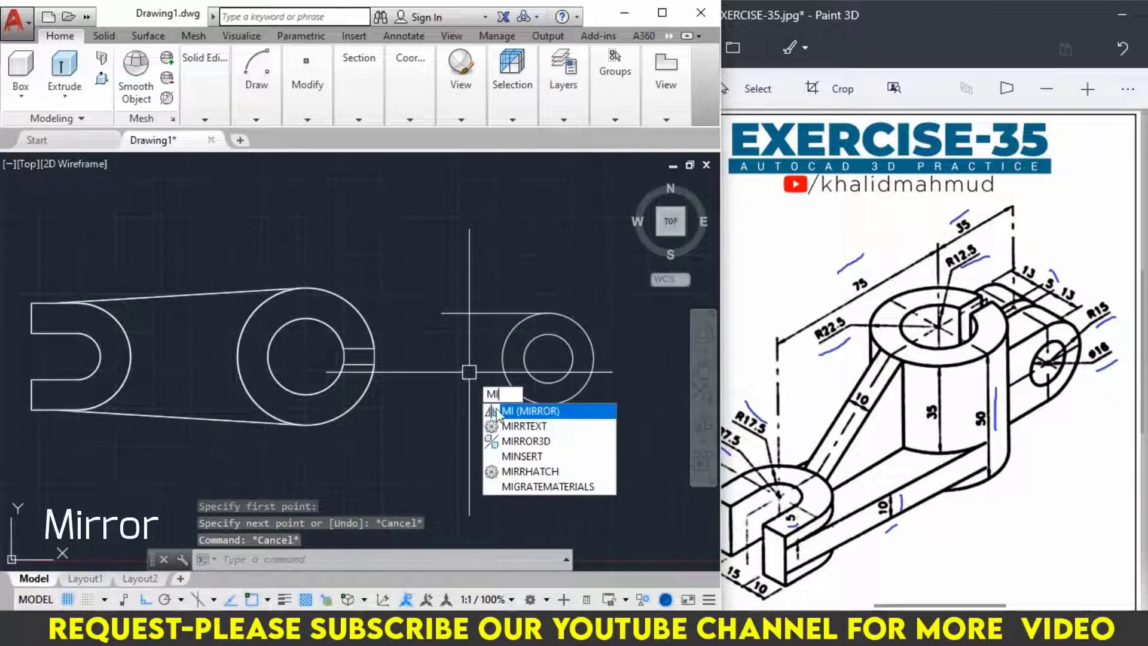
click(520, 414)
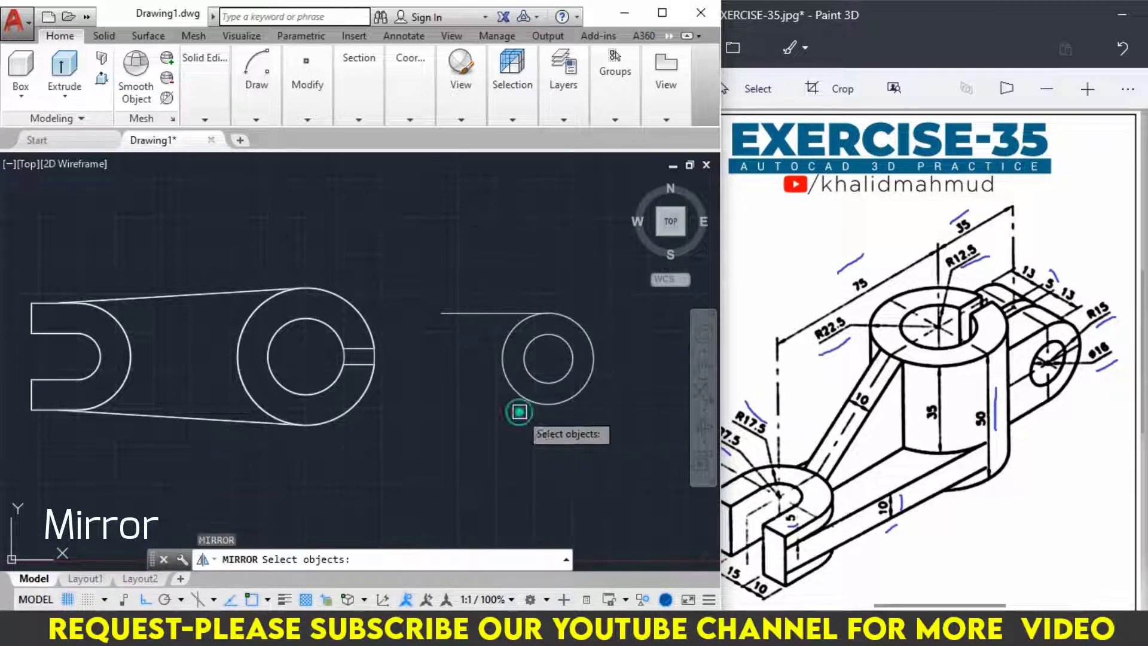
click(487, 314)
key(Return)
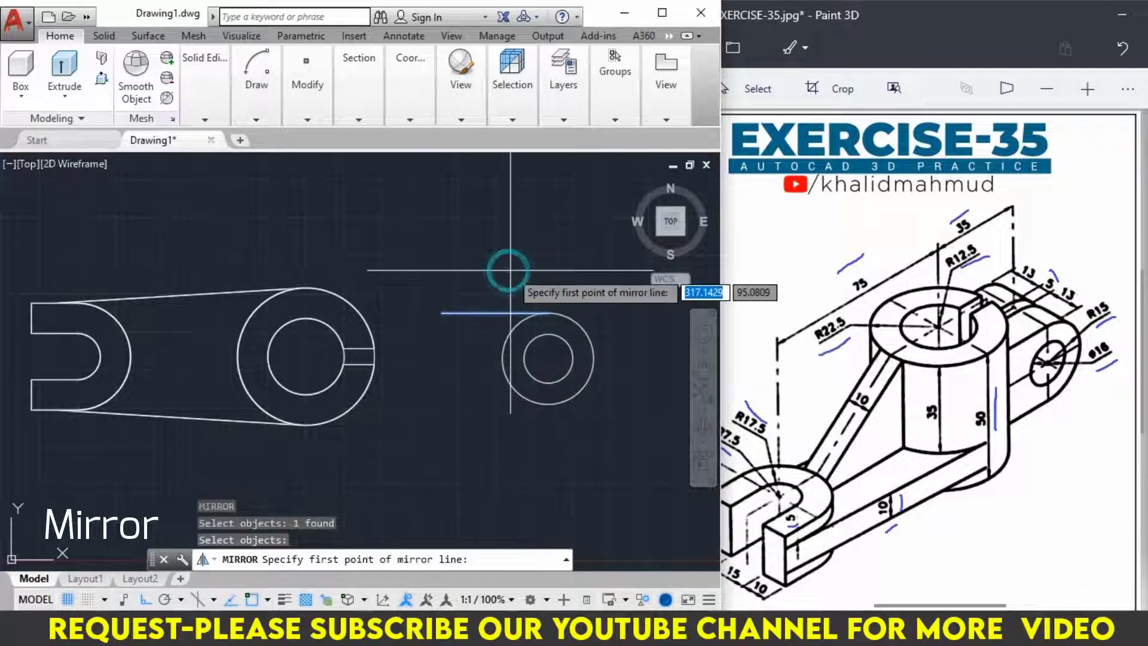
click(548, 359)
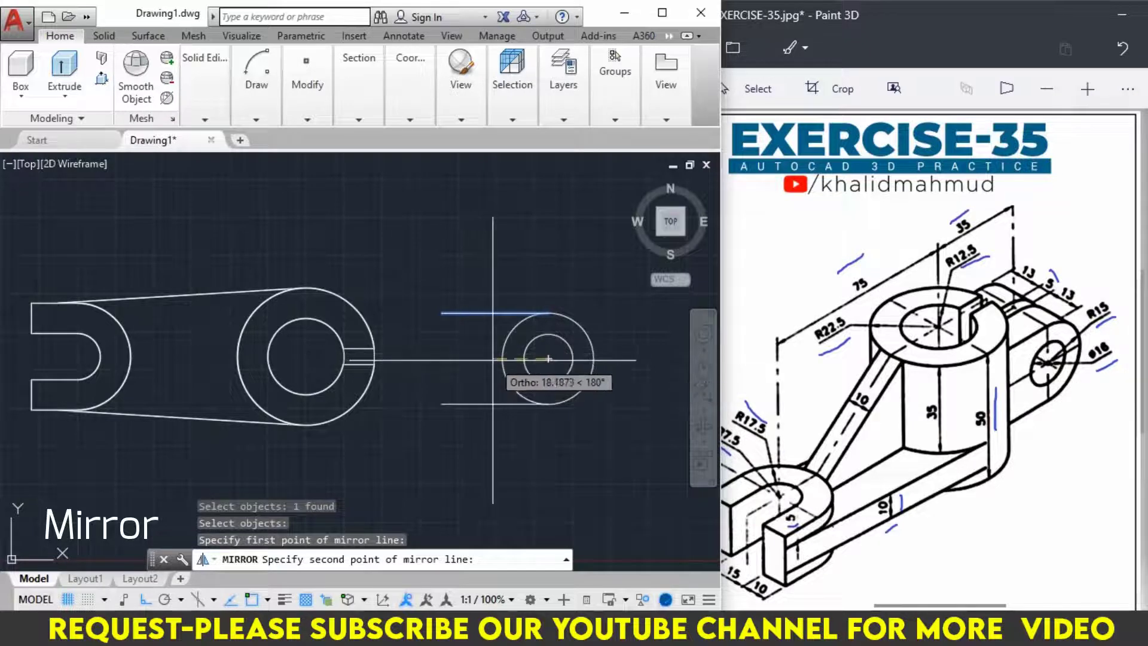
click(502, 359)
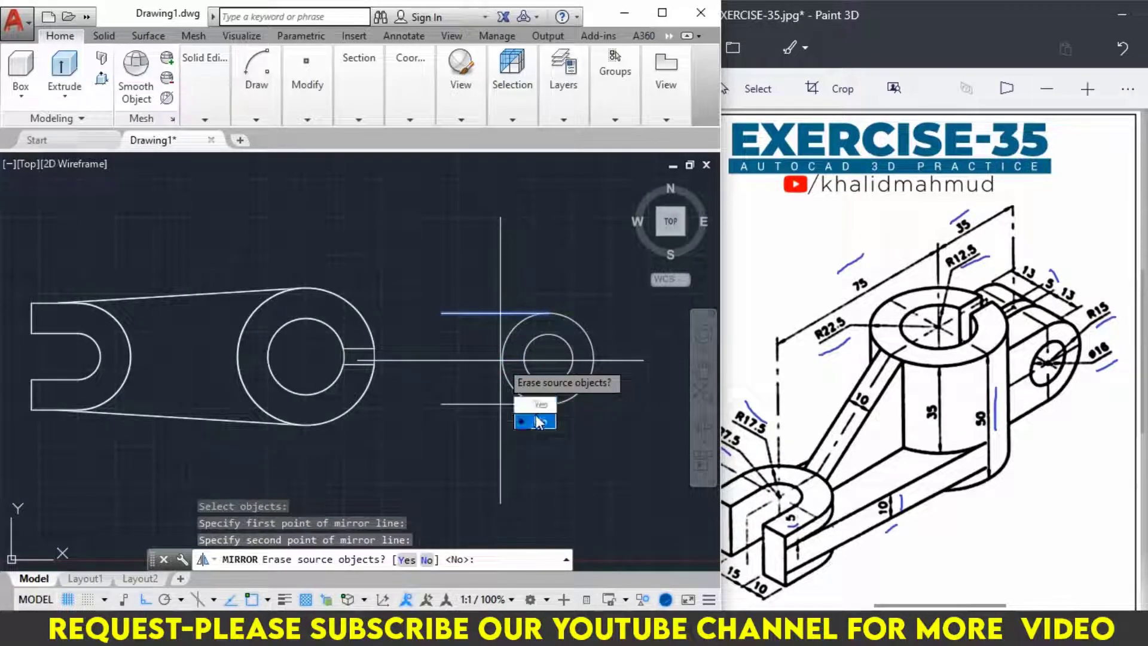
click(536, 422)
text(L)
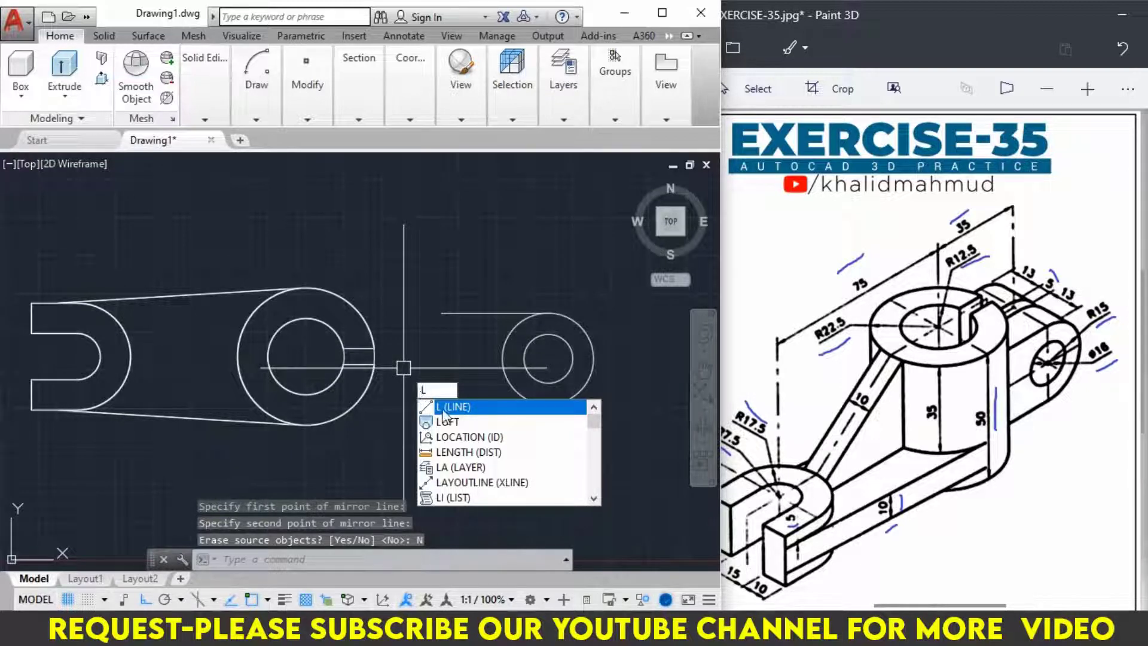
Draw the tab's left edge and bottom edge to close the rectangular outline.
click(446, 407)
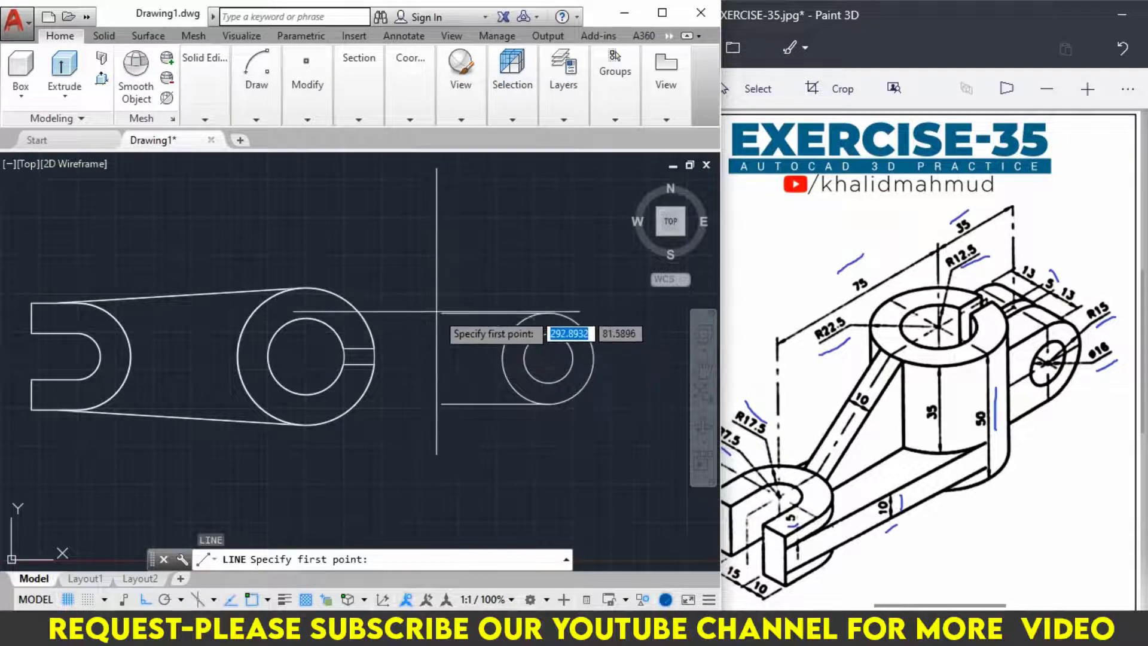
click(441, 312)
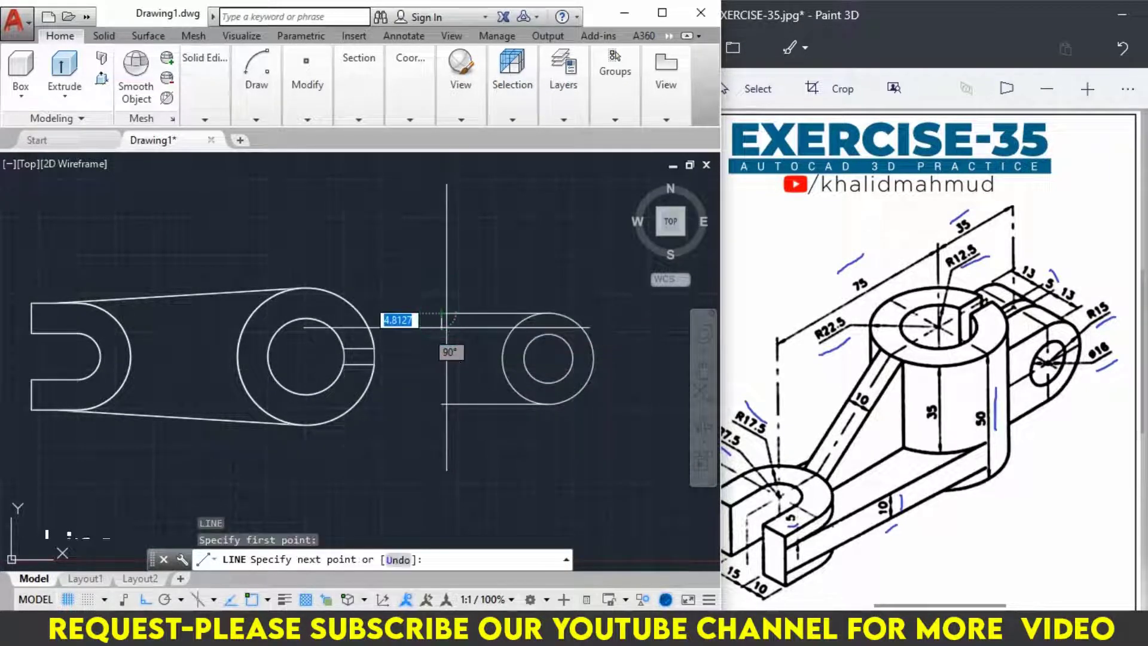
click(441, 403)
click(548, 403)
key(Return)
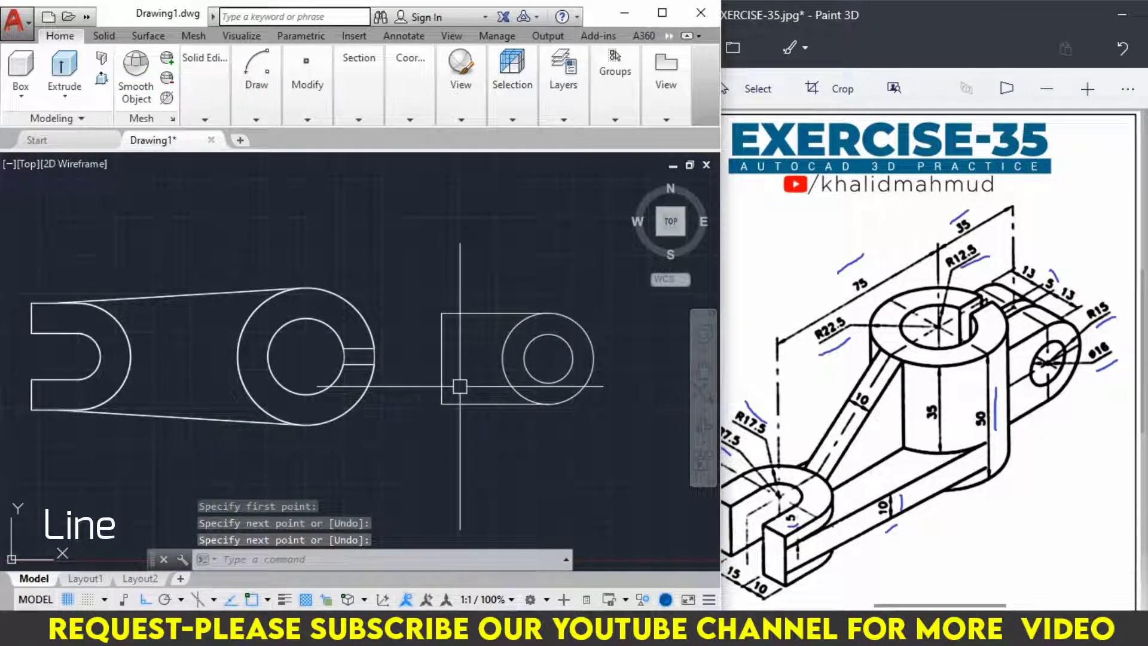
Trim away the arc inside the rectangular tab and switch to an isometric view.
key(Escape)
key(Escape)
text(TR)
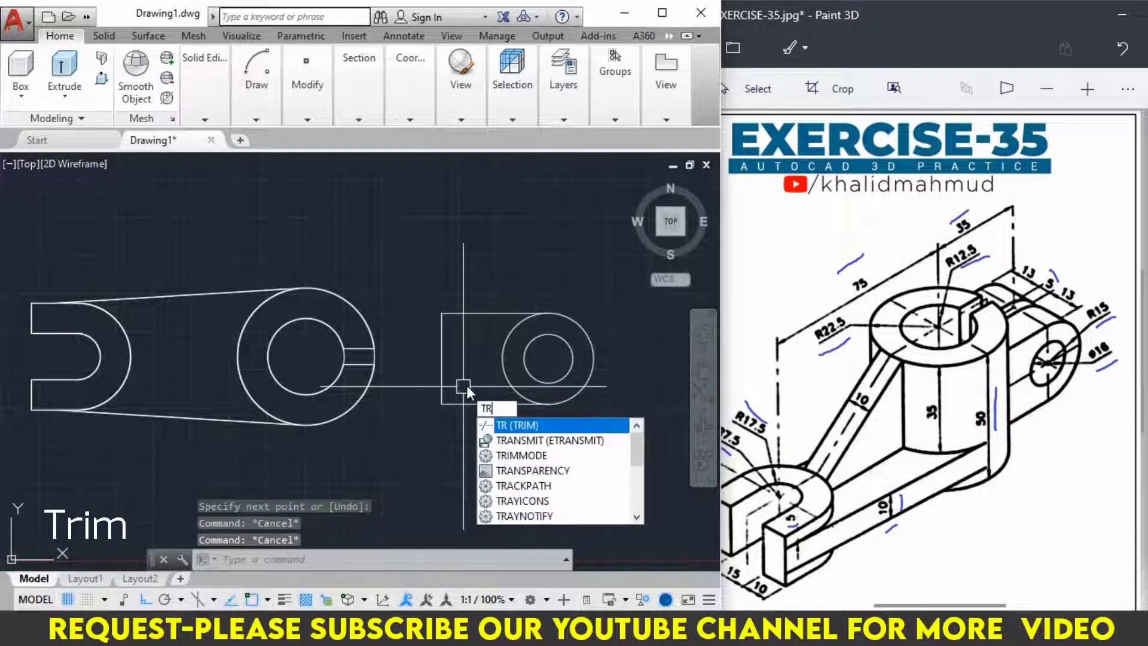
key(Return)
key(Return)
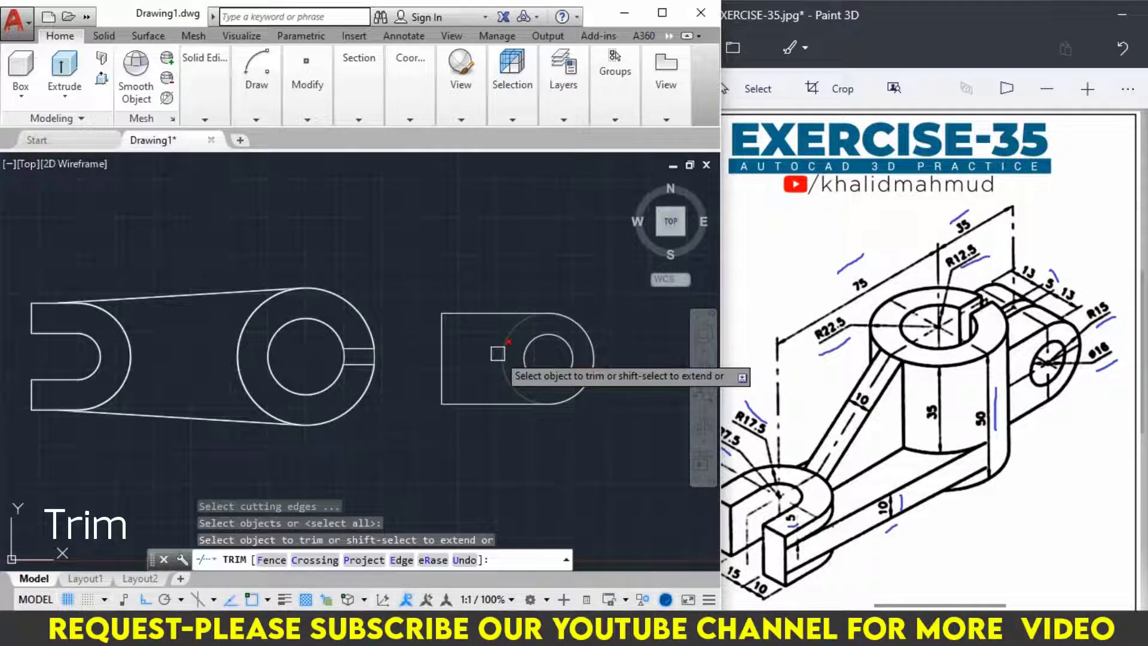
click(498, 353)
right_click(489, 258)
click(511, 266)
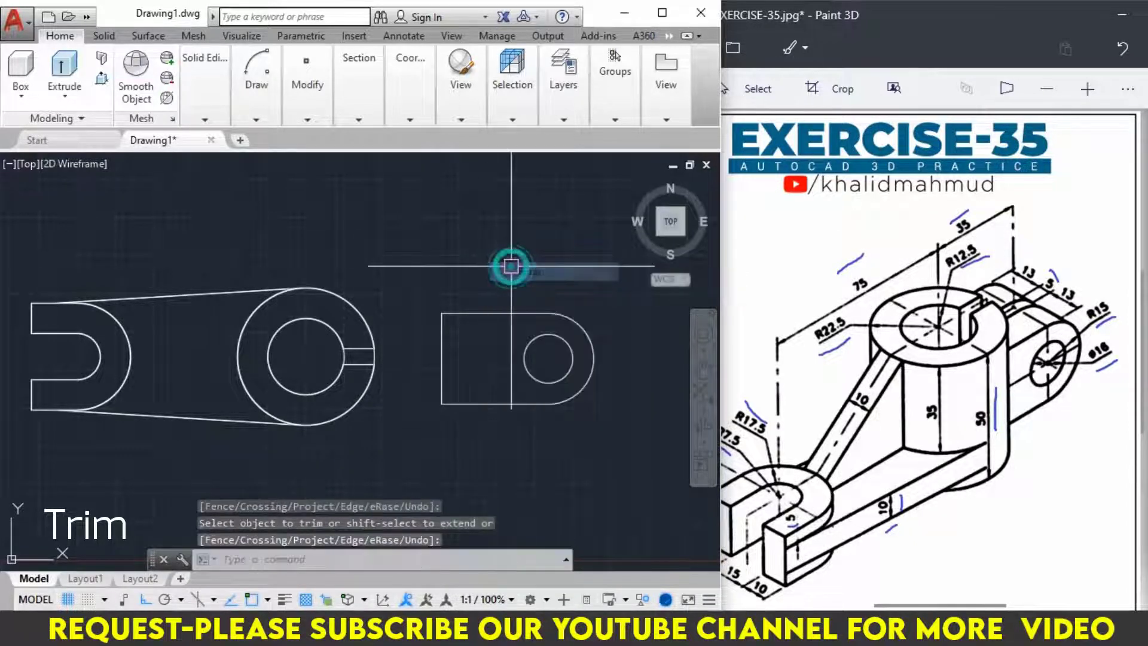
click(636, 180)
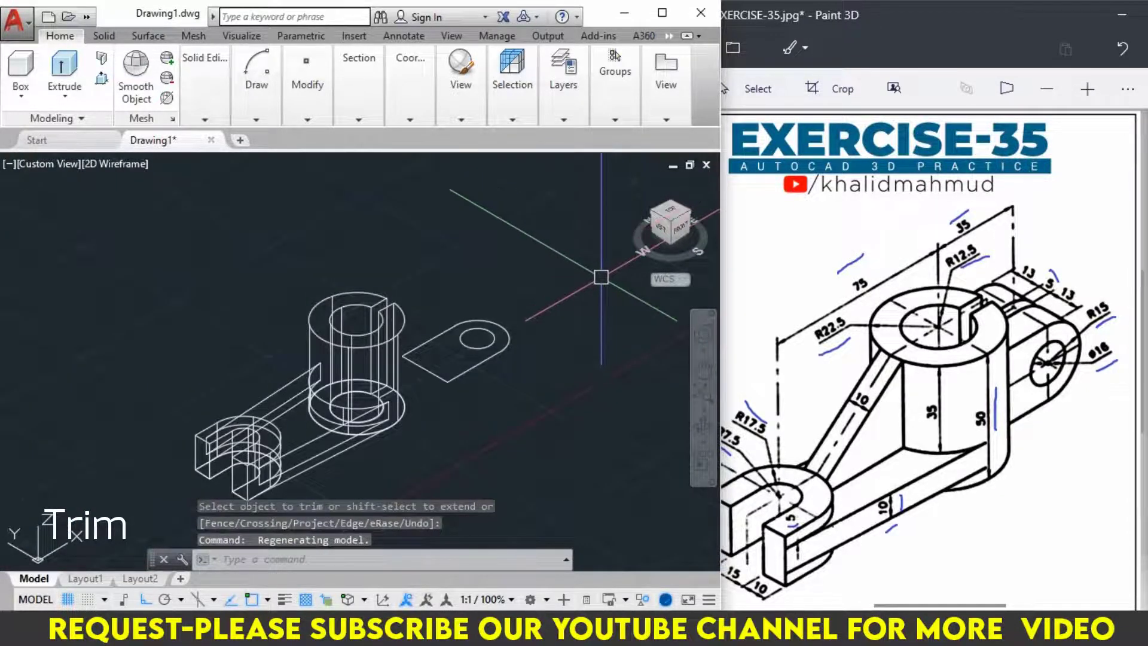
Presspull the holed tab area 13 units up into a solid lug block.
text(PRESSPULL)
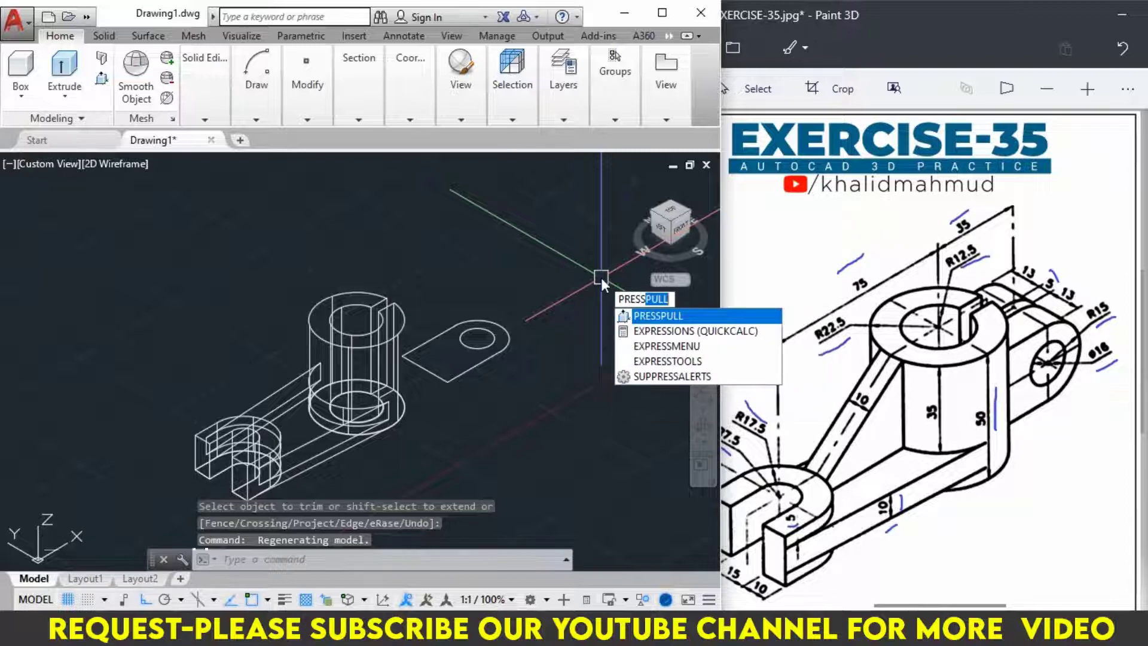
key(Return)
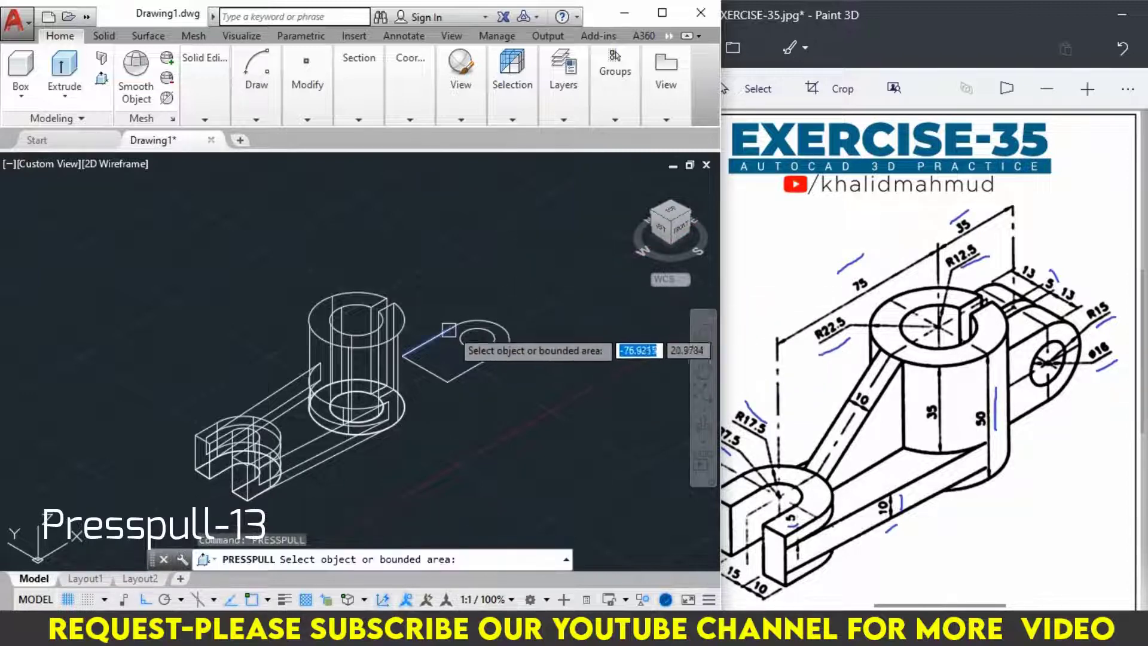
click(443, 362)
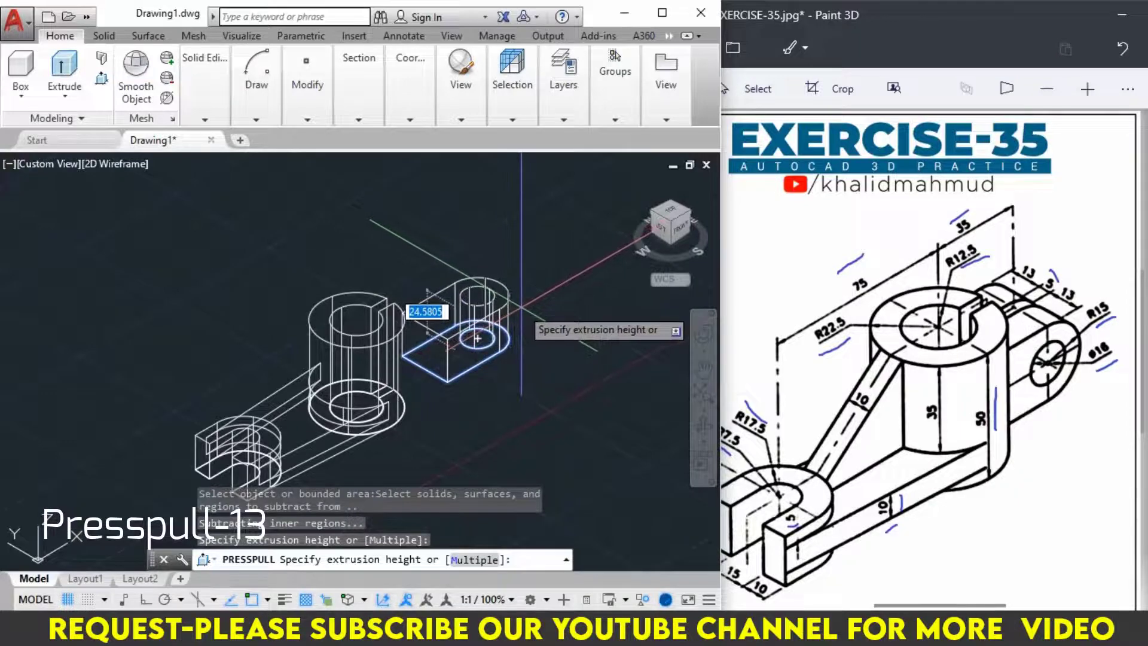
text(13)
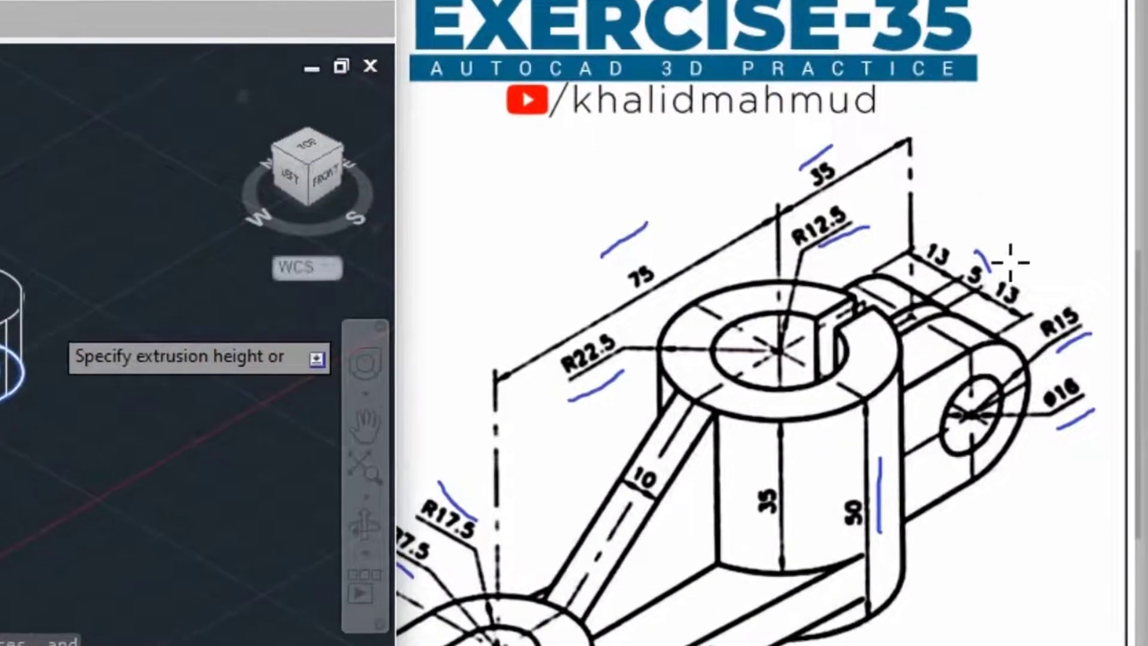
click(1010, 263)
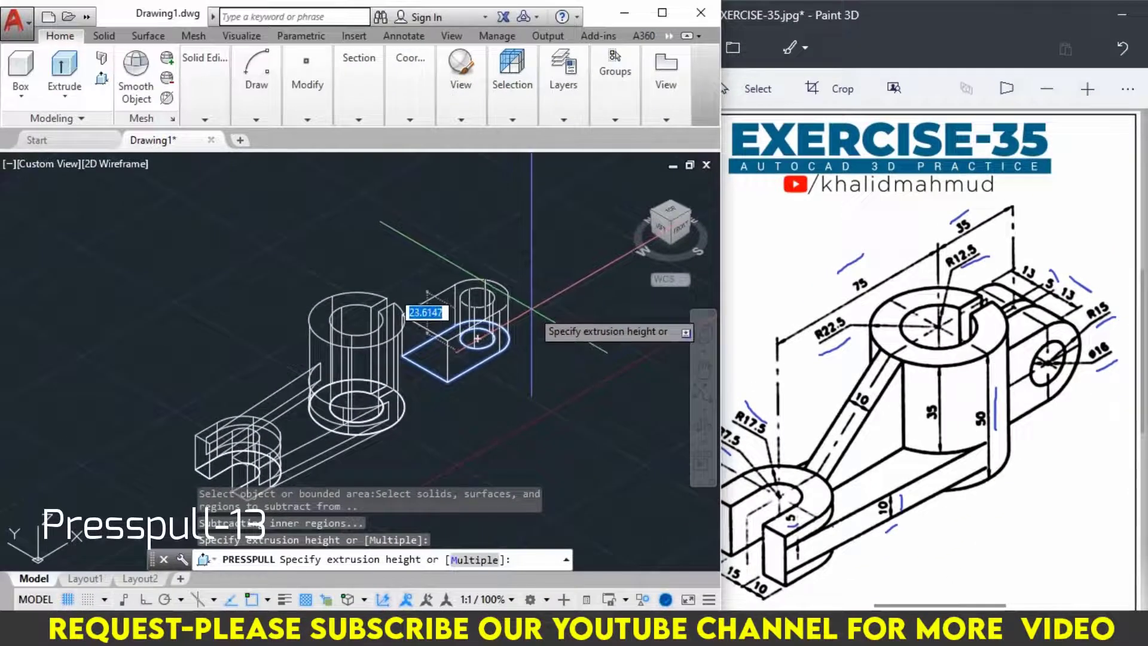
text(13)
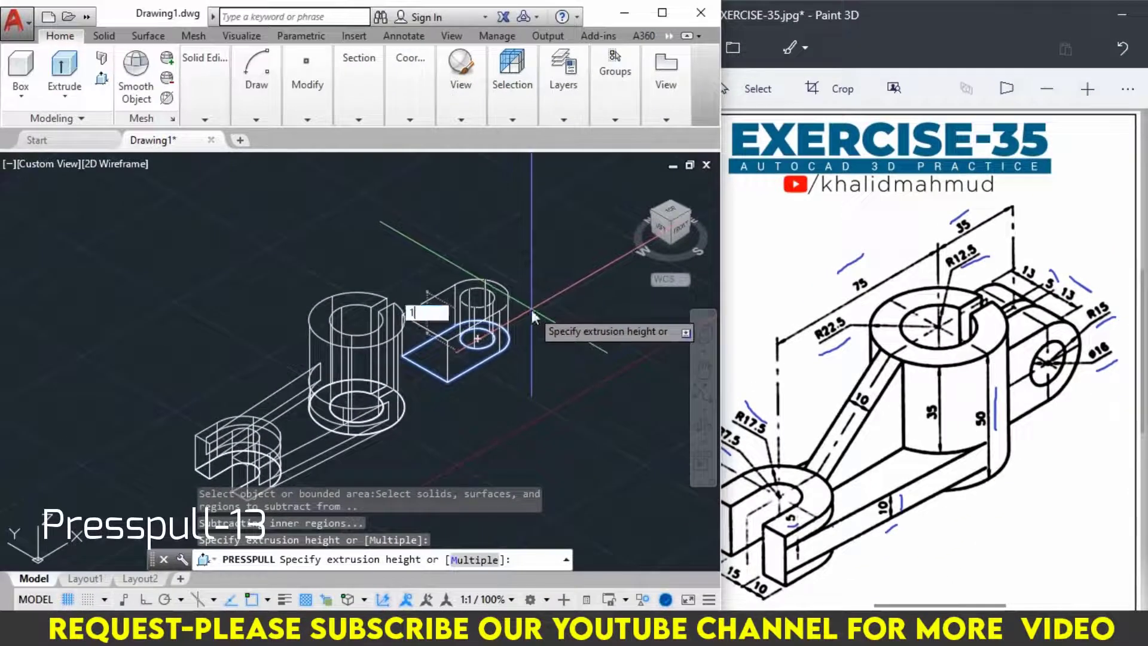
key(Return)
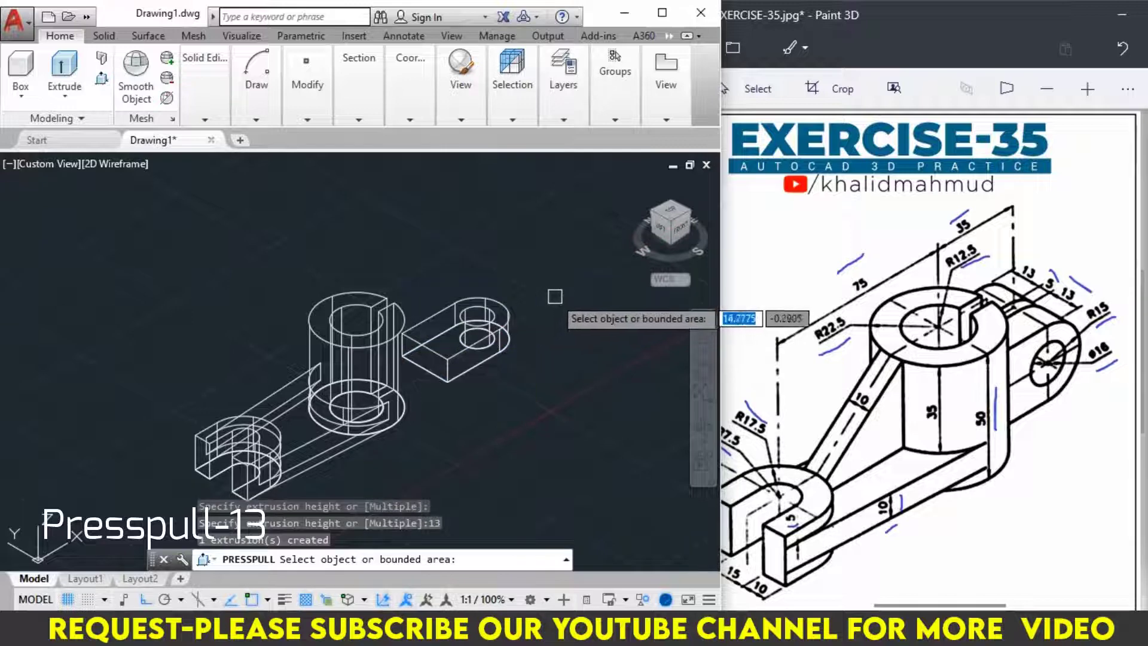
key(Return)
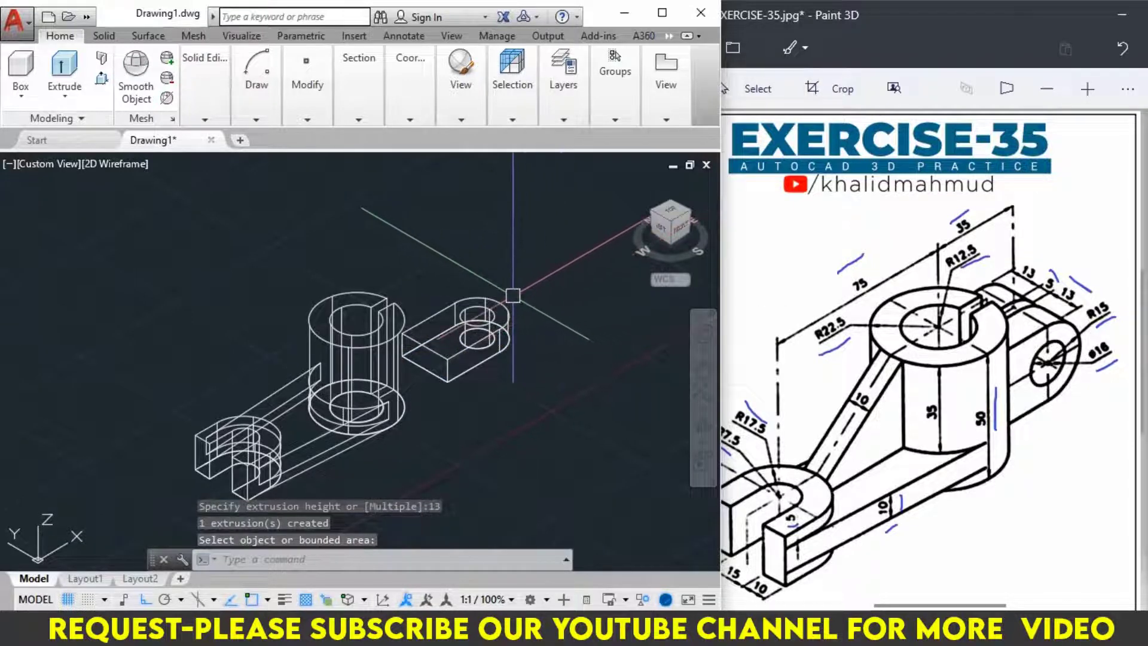
click(500, 295)
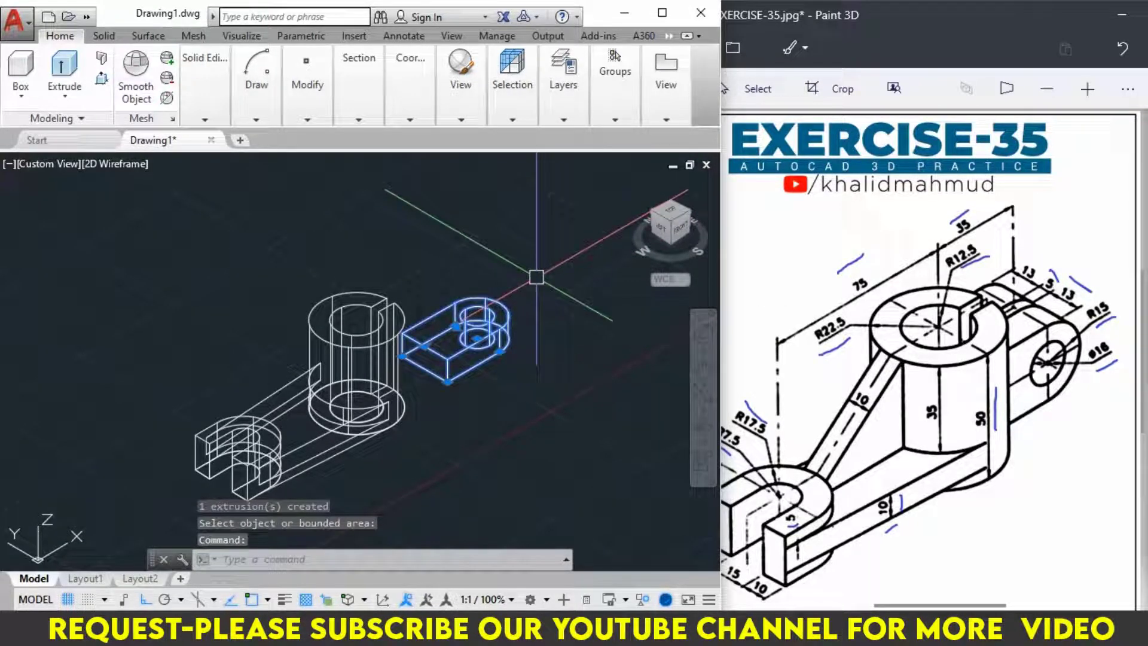
Rotate the lug block in 3D so it stands upright.
text(3d)
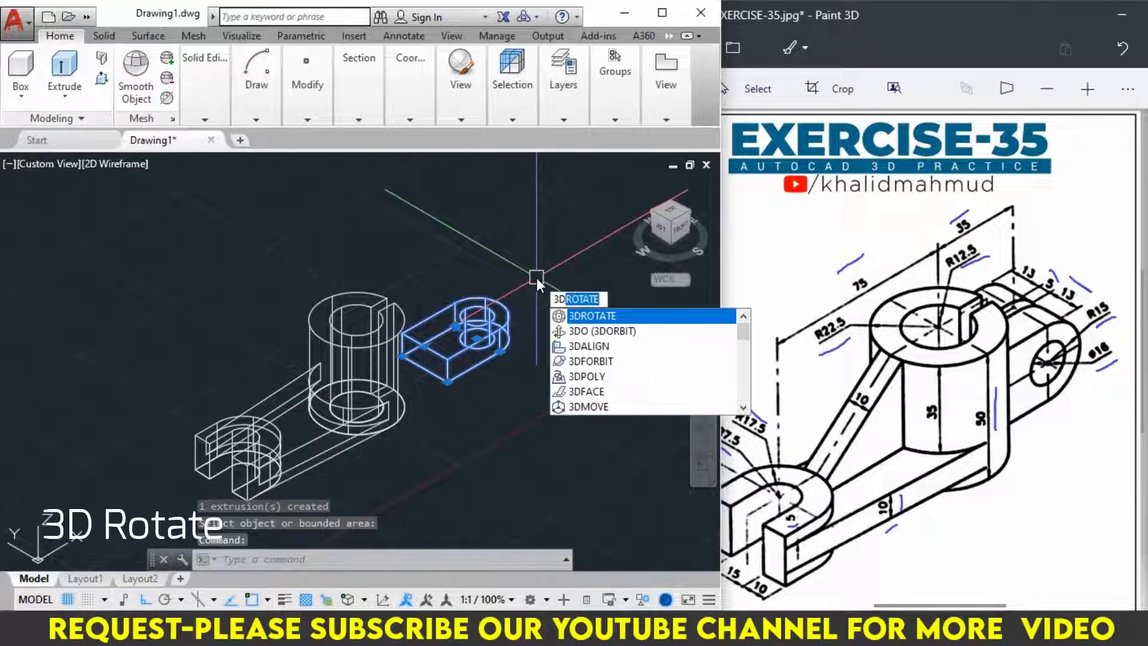
key(Return)
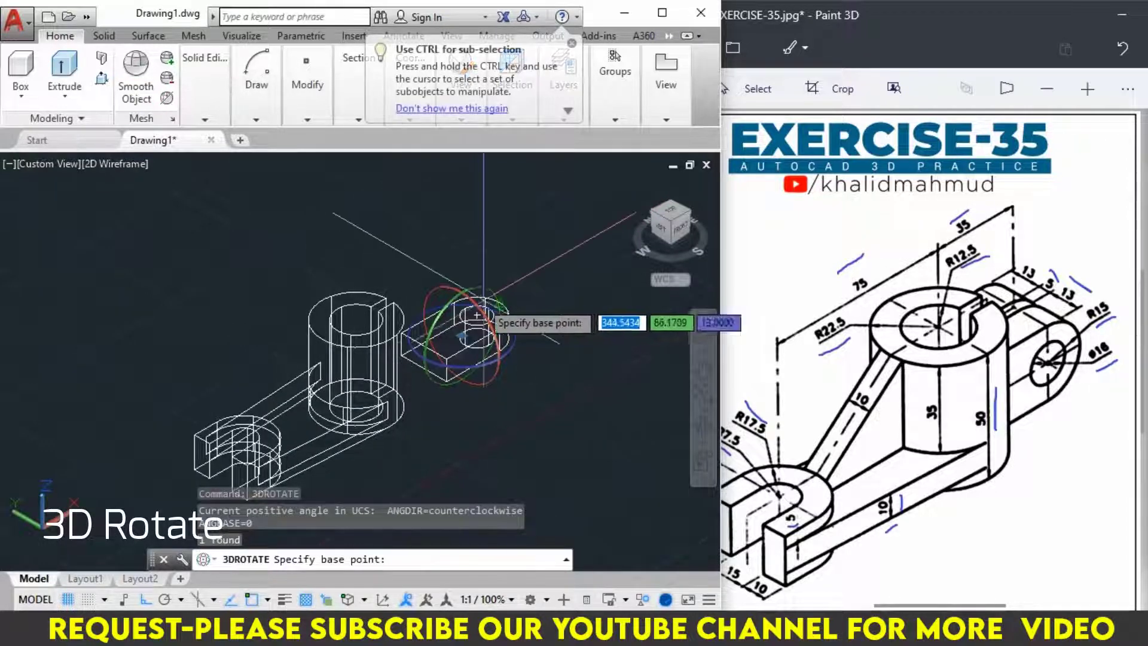
click(443, 293)
click(454, 221)
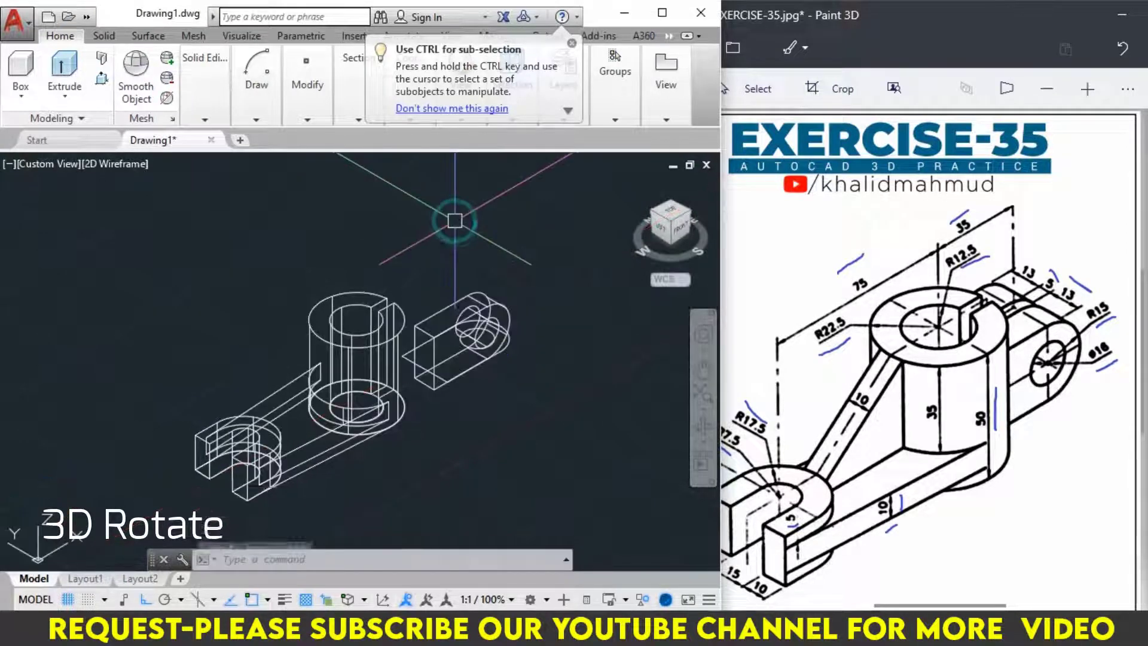
key(Escape)
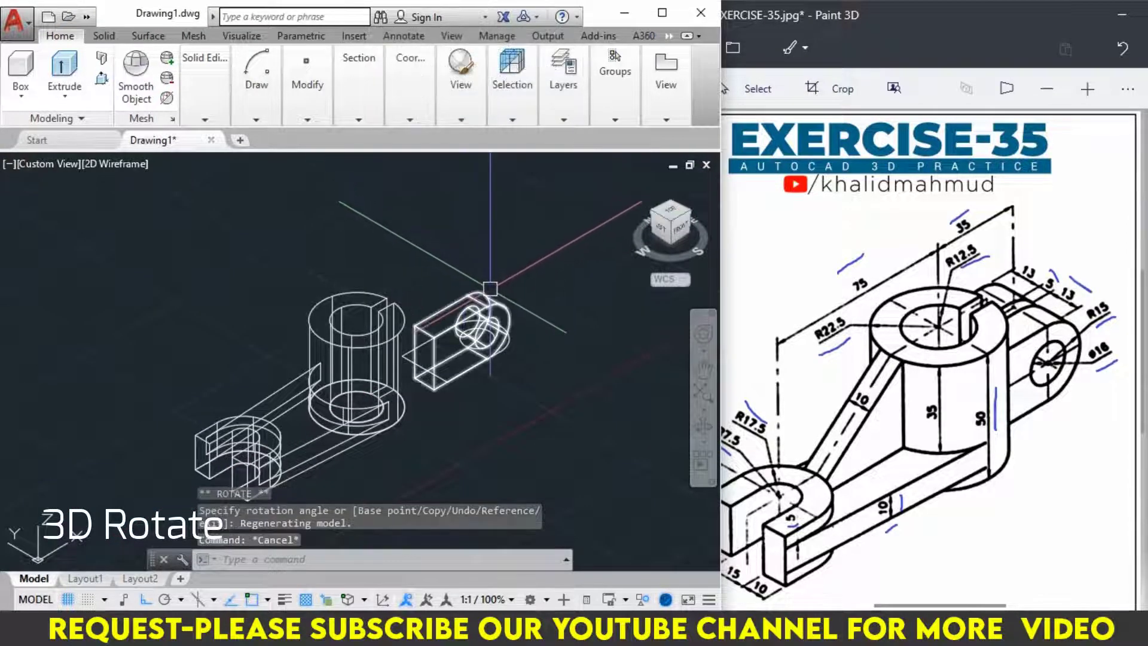
Move the upright lug block up along Z.
click(490, 289)
key(Return)
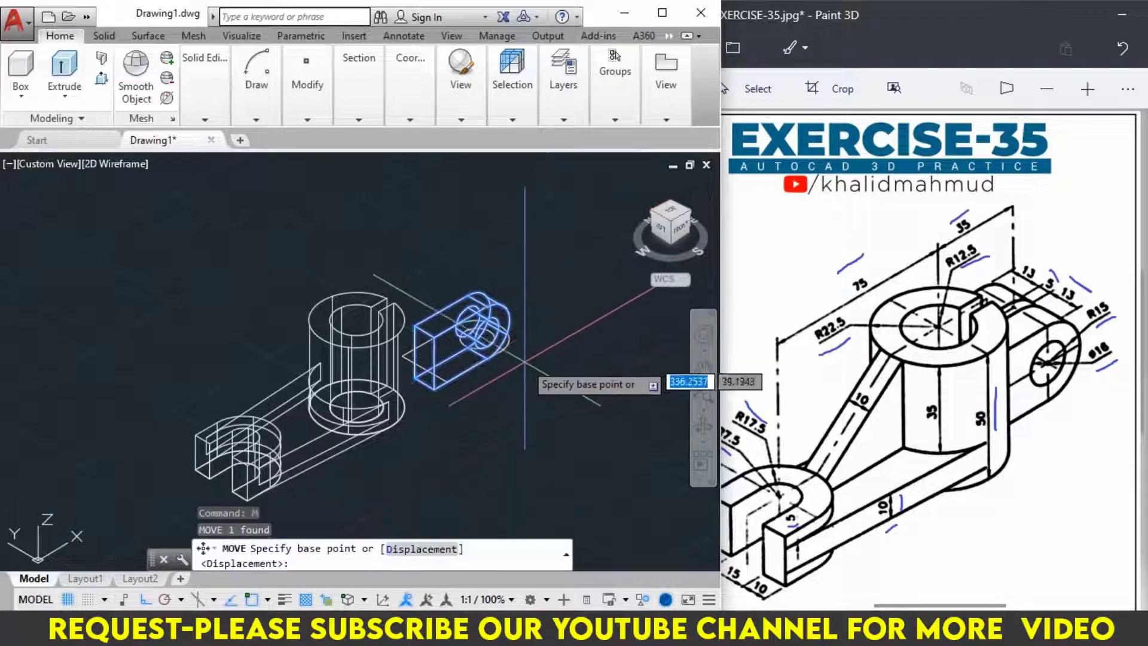
click(516, 387)
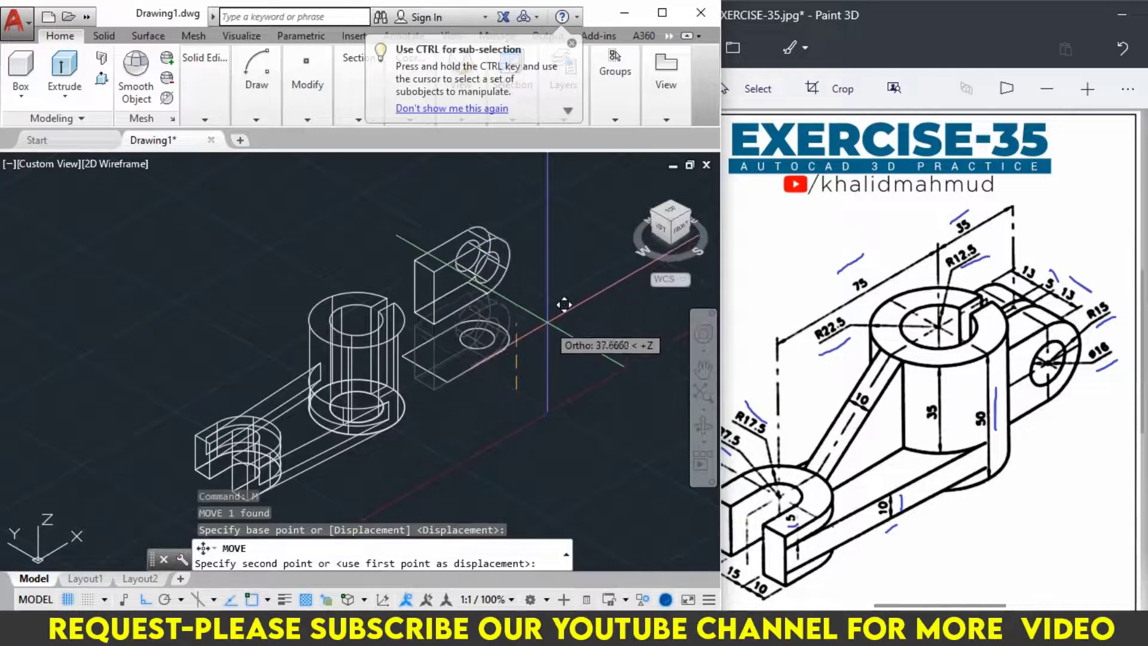
click(559, 311)
Erase the leftover flat tab outline.
click(525, 368)
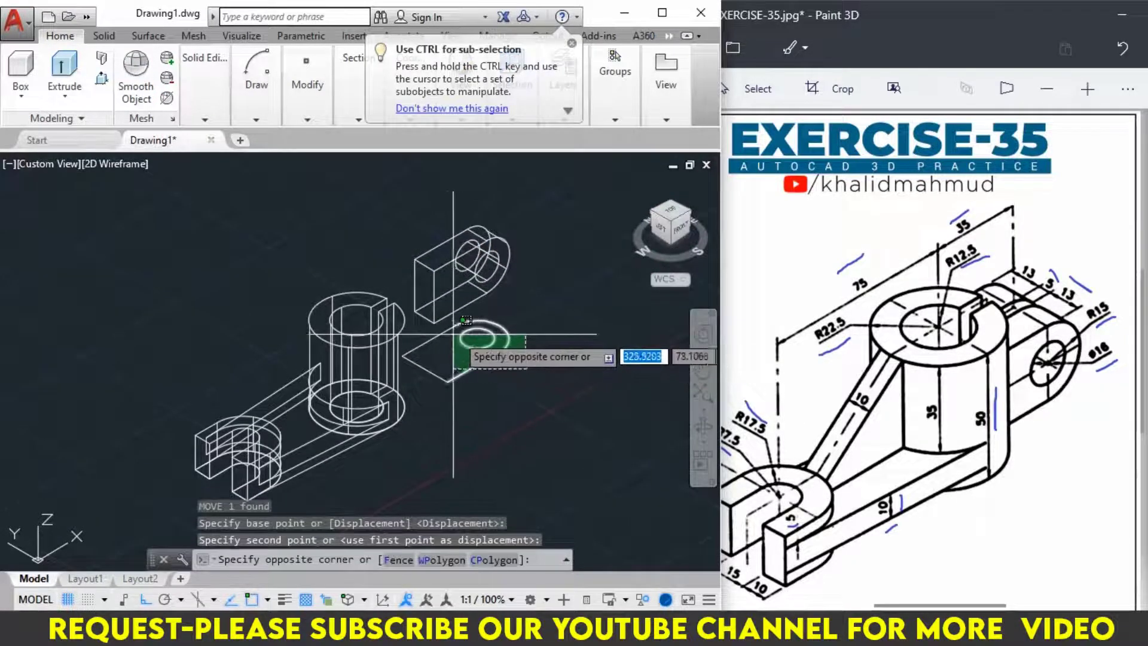
click(454, 373)
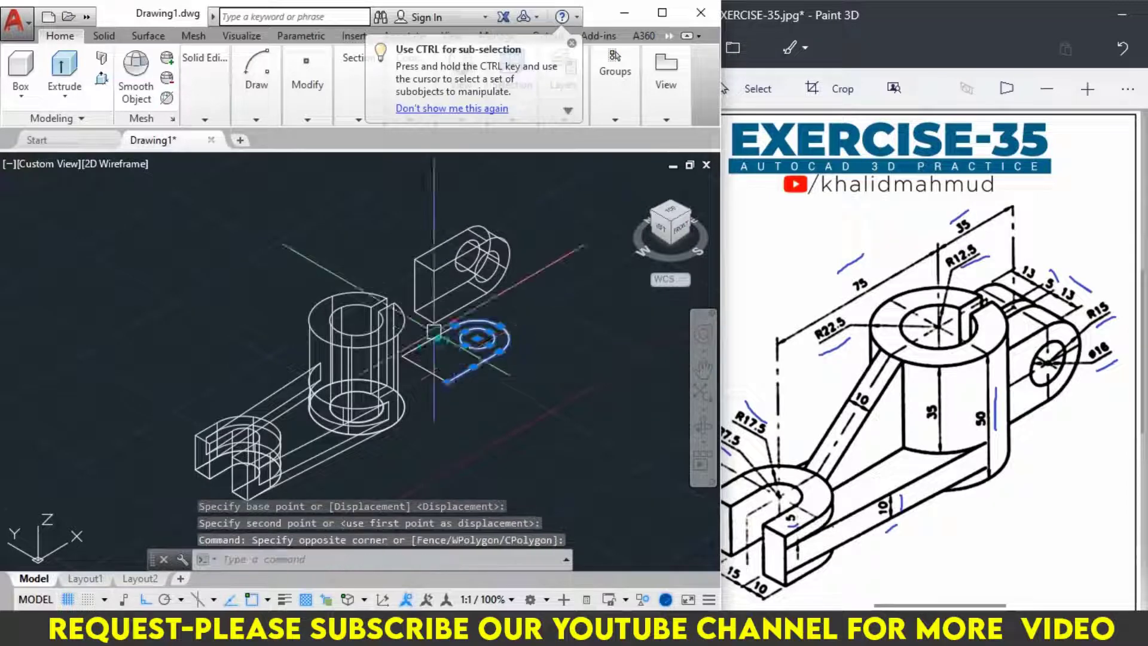
click(426, 369)
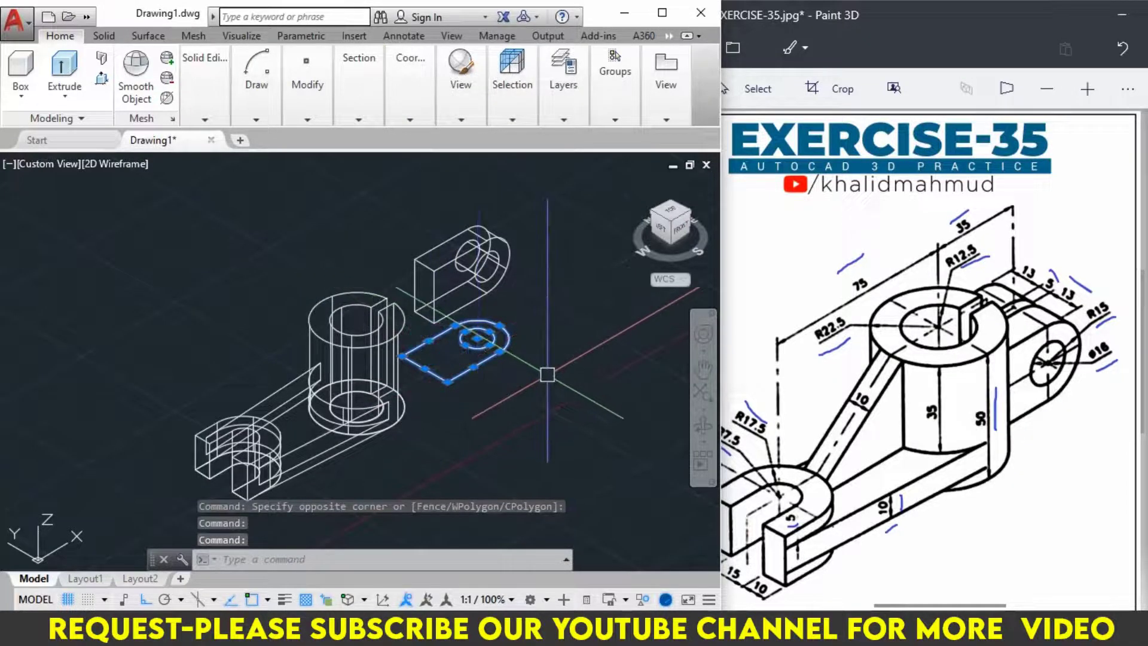
text(E)
key(Return)
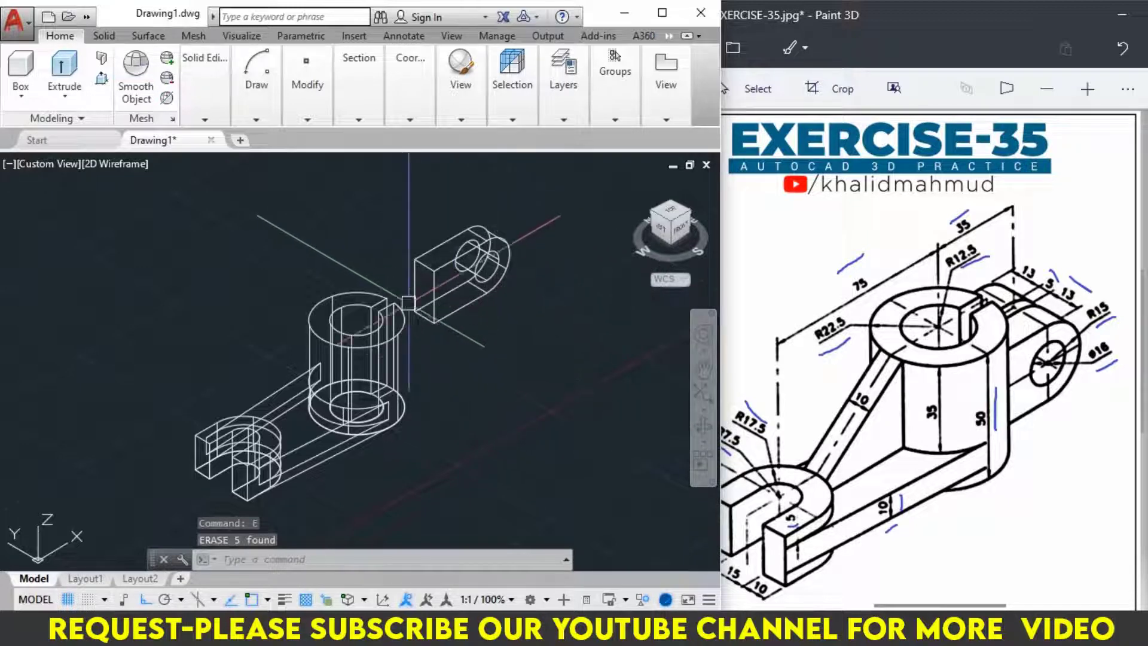
Move the lug block so it sits against the boss cylinder.
click(427, 312)
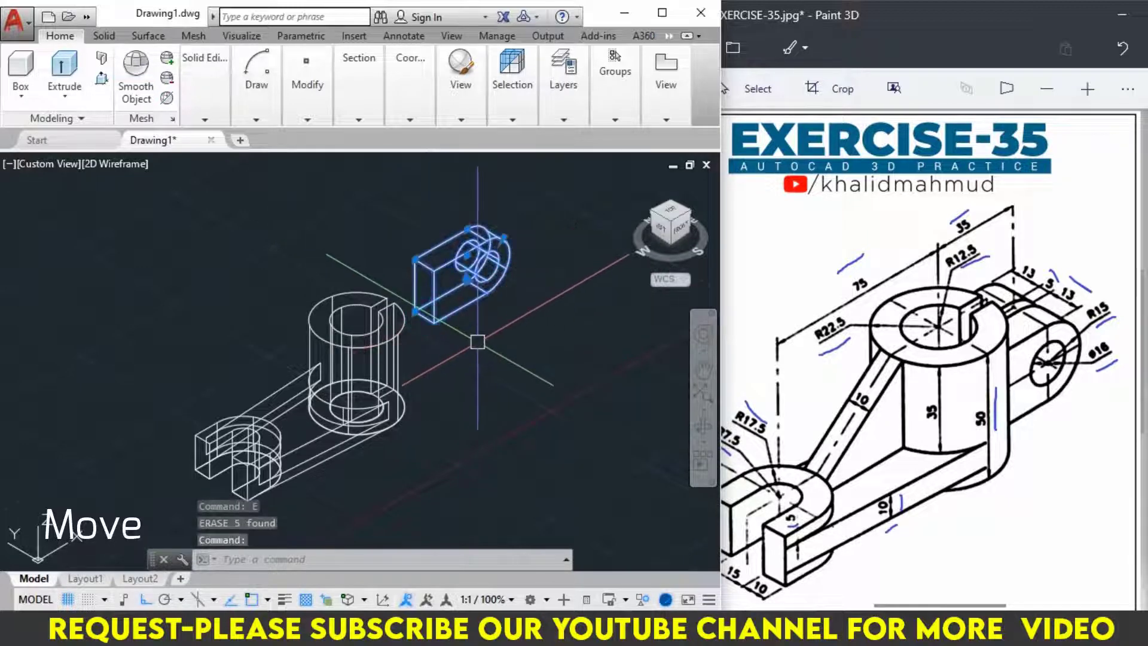
text(M)
key(Return)
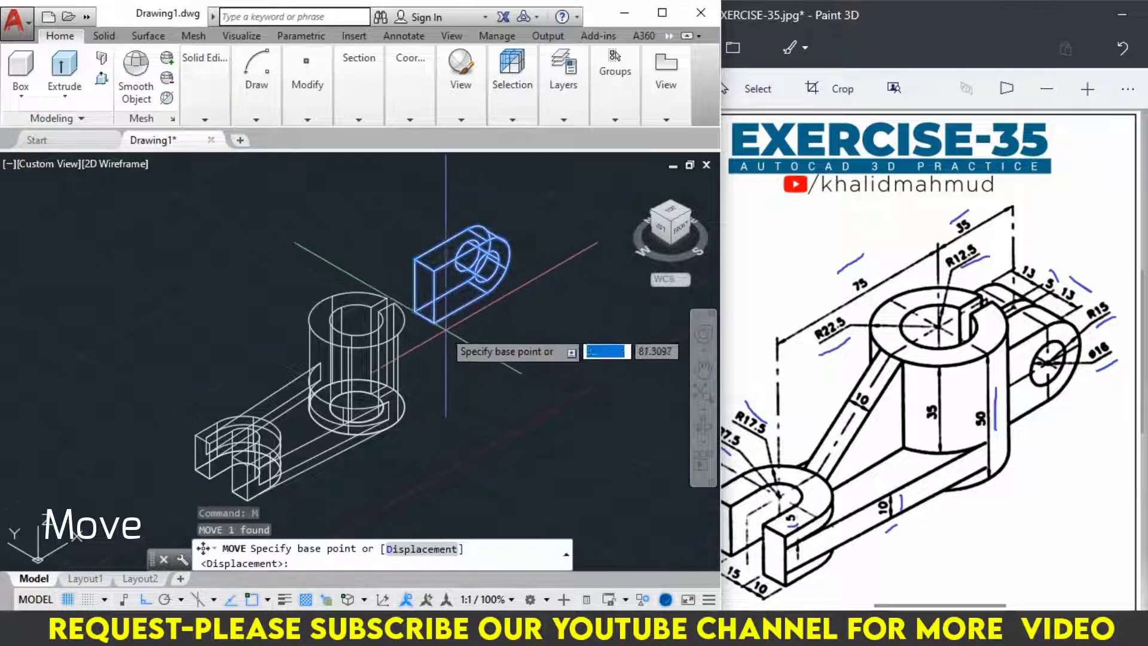
click(415, 308)
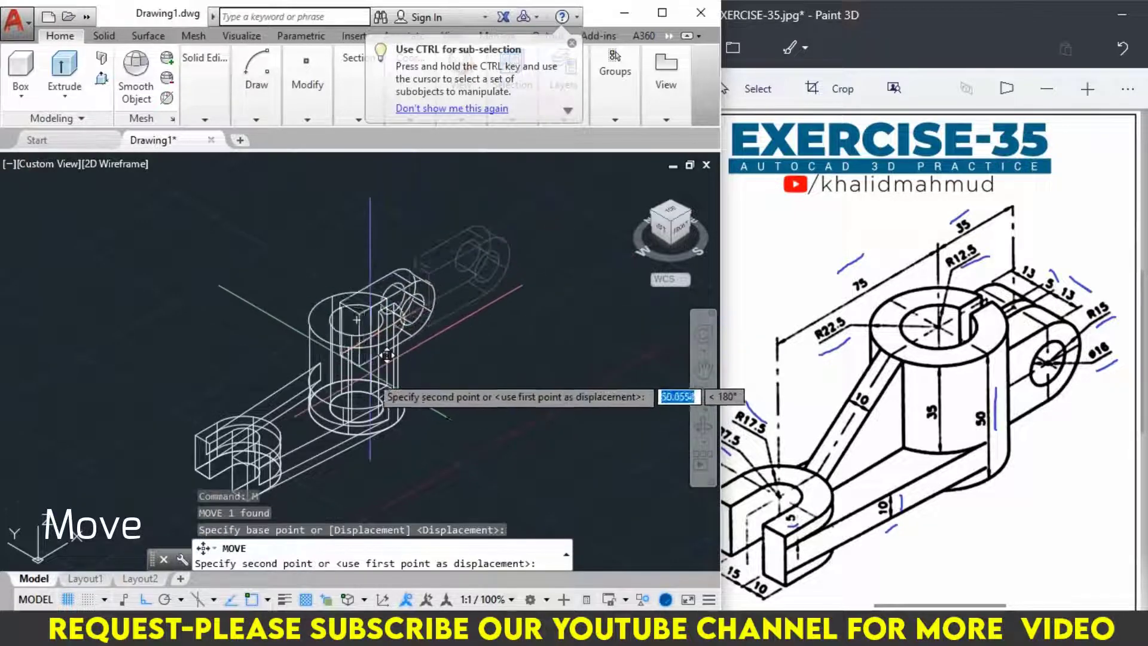
scroll(388, 355, up, 2)
scroll(383, 340, up, 2)
scroll(377, 317, up, 2)
scroll(367, 285, up, 1)
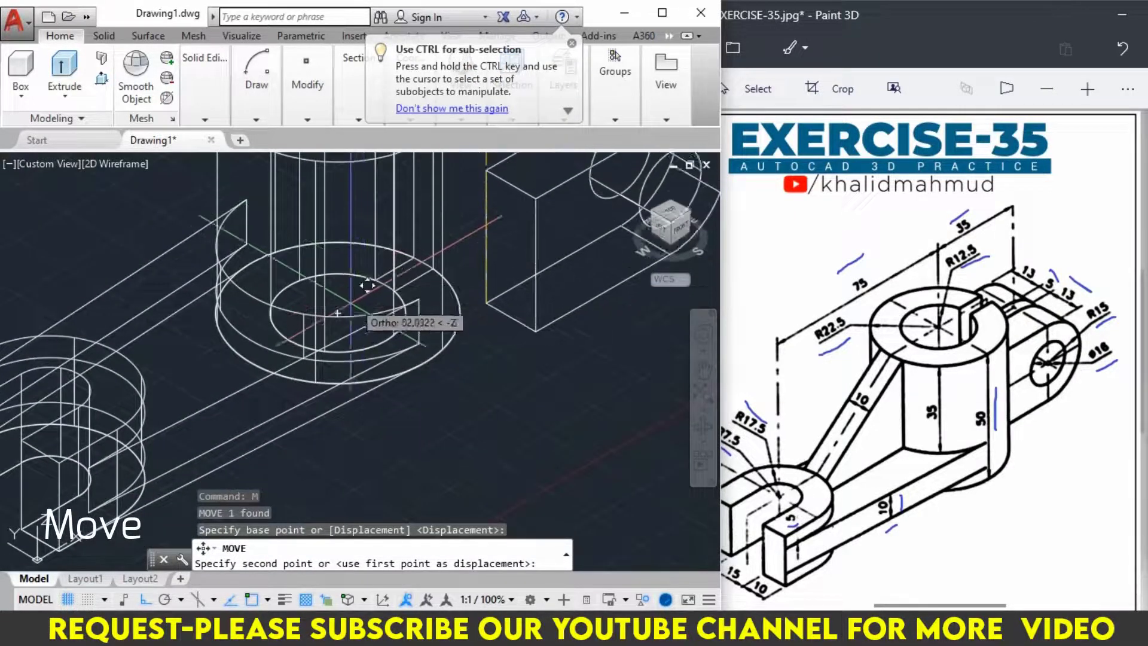
click(355, 299)
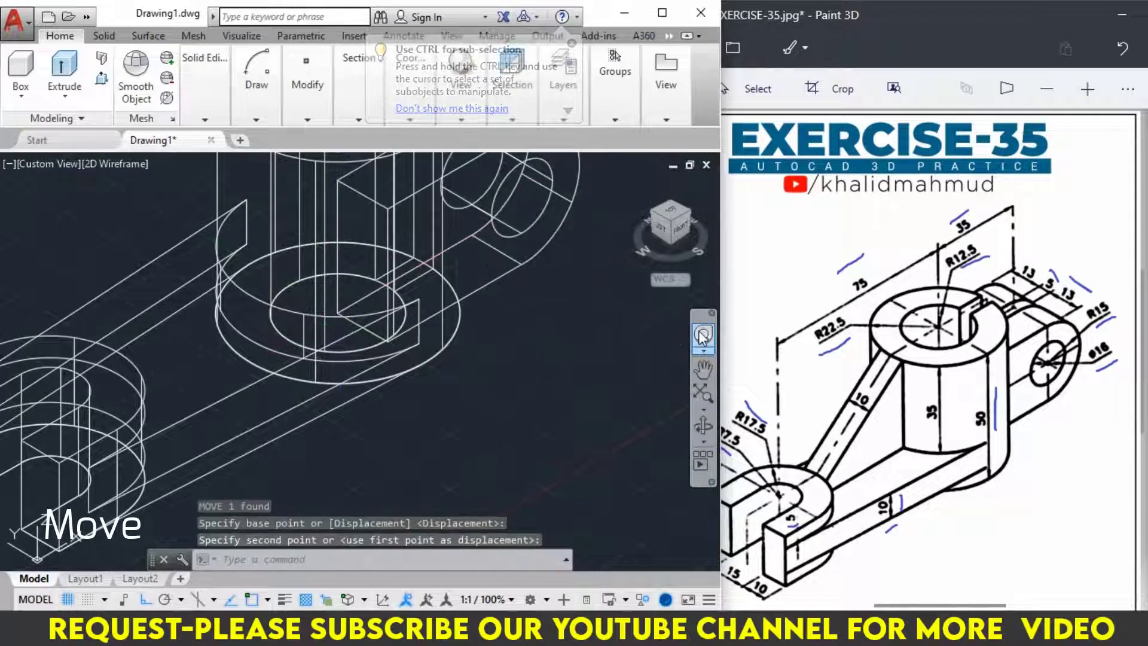
scroll(597, 369, down, 3)
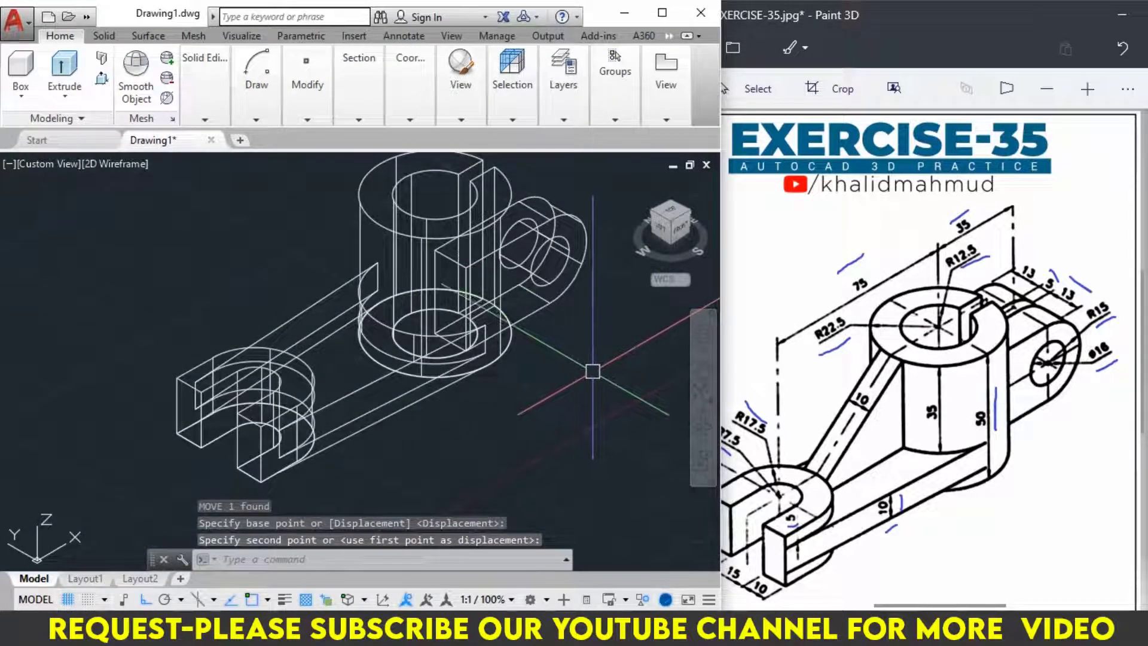
middle_drag(592, 372, 581, 379)
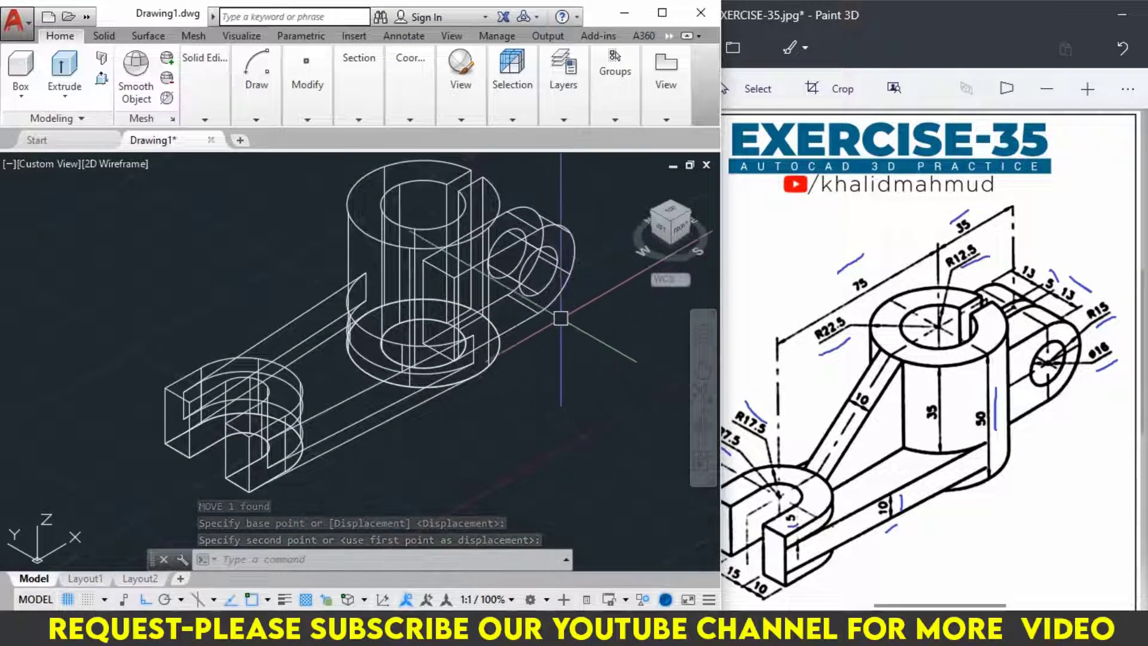
Move the lug block and its attached box a further 2.5 units.
click(550, 325)
middle_drag(550, 325, 527, 330)
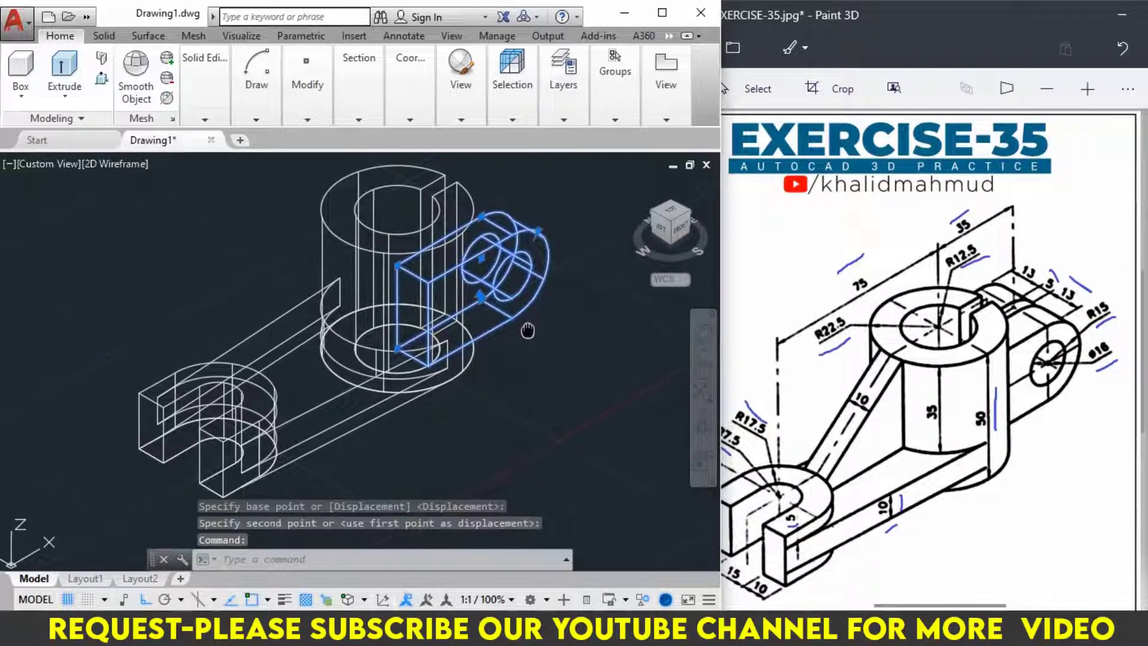
text(m)
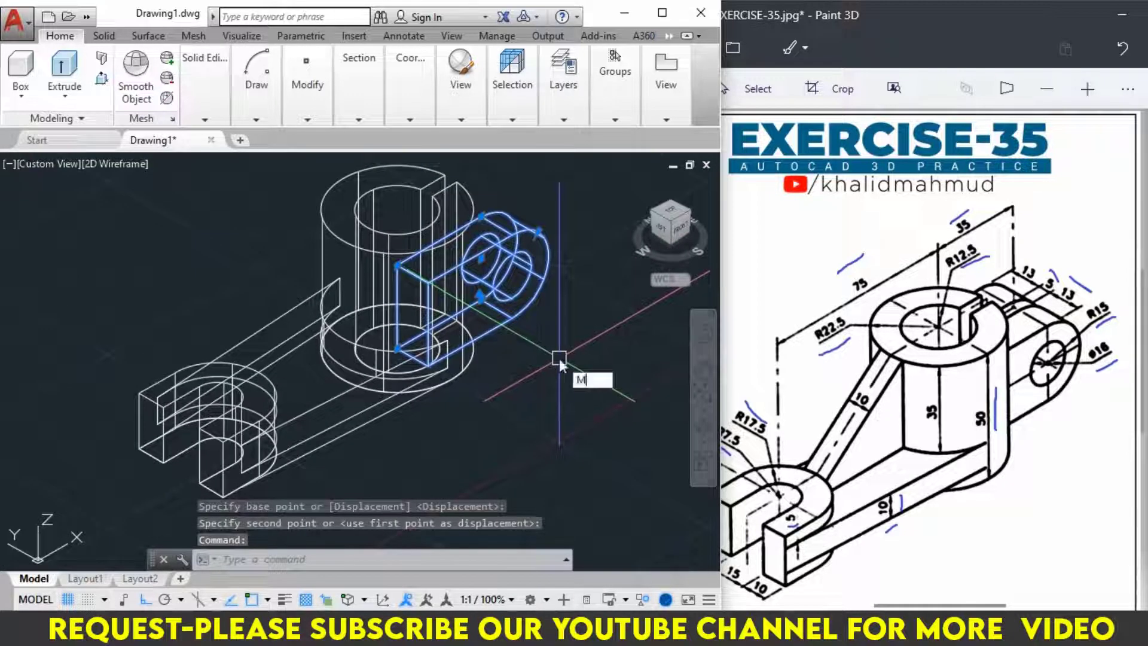
key(Return)
click(558, 358)
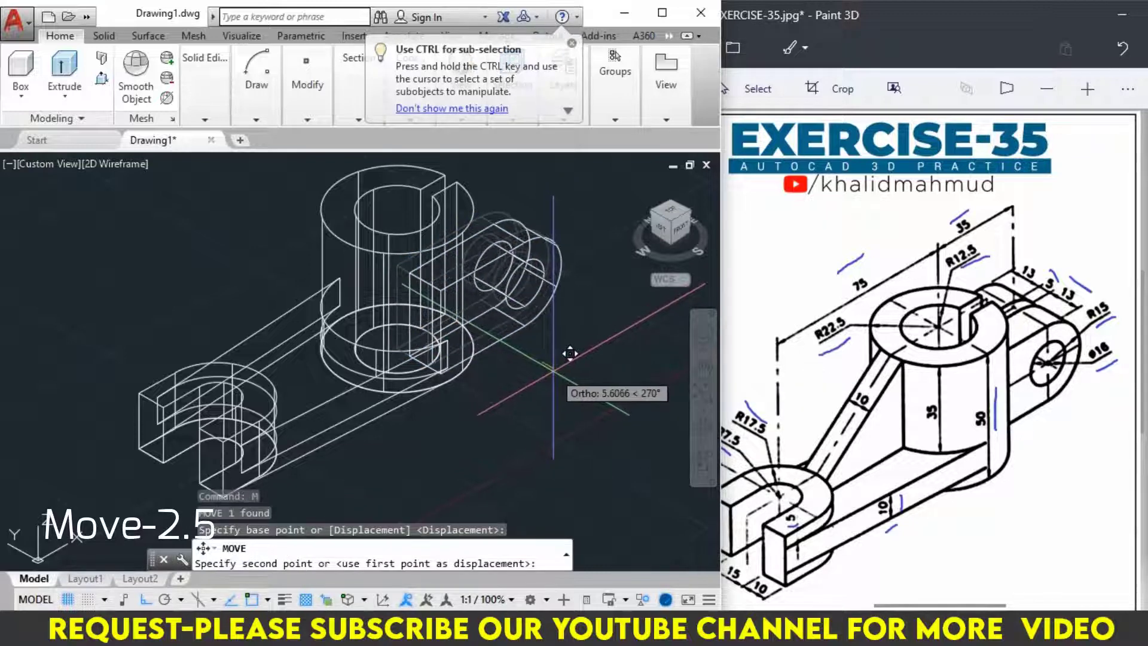
text(2.5)
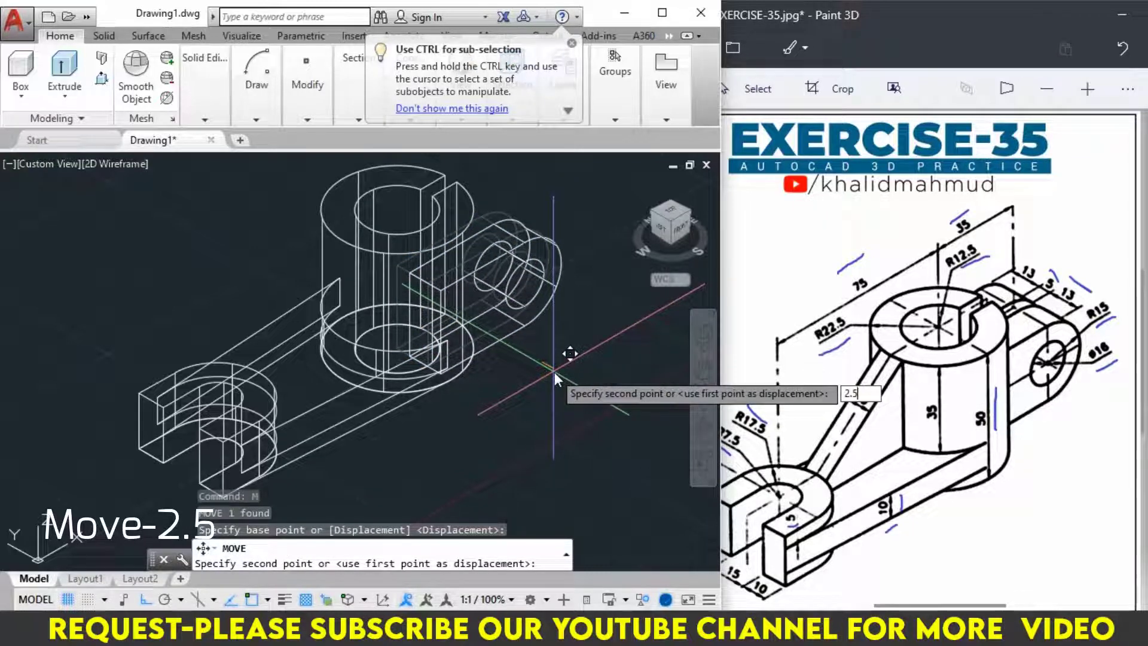
key(Return)
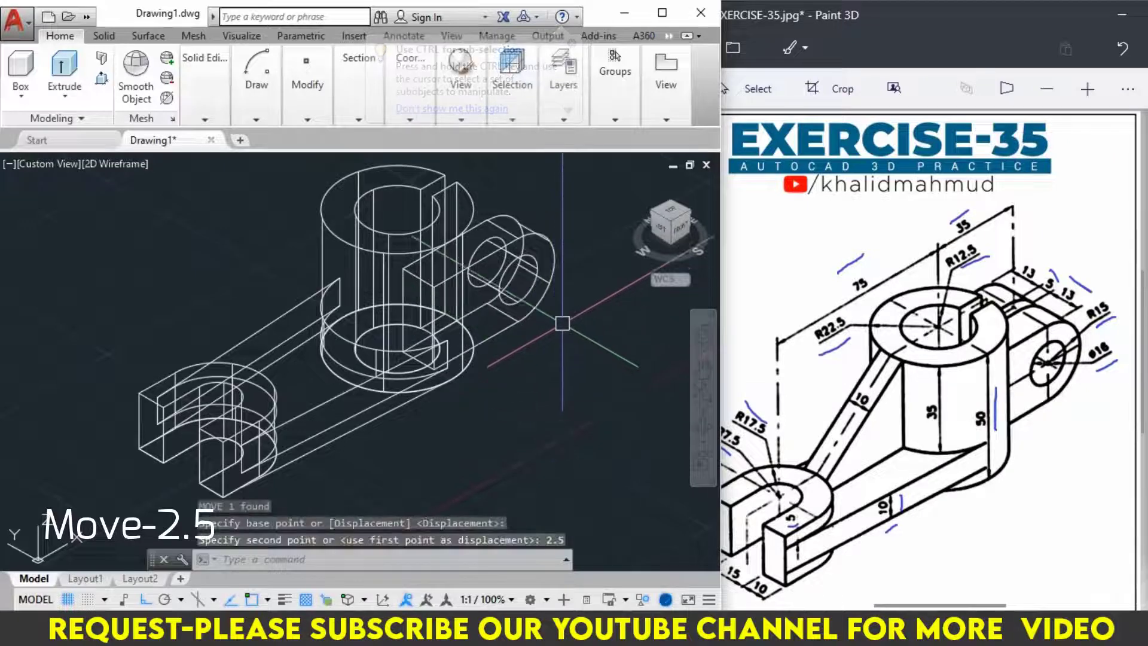
From Top view, mirror the rectangle group across the boss centre line, keeping the original.
click(671, 210)
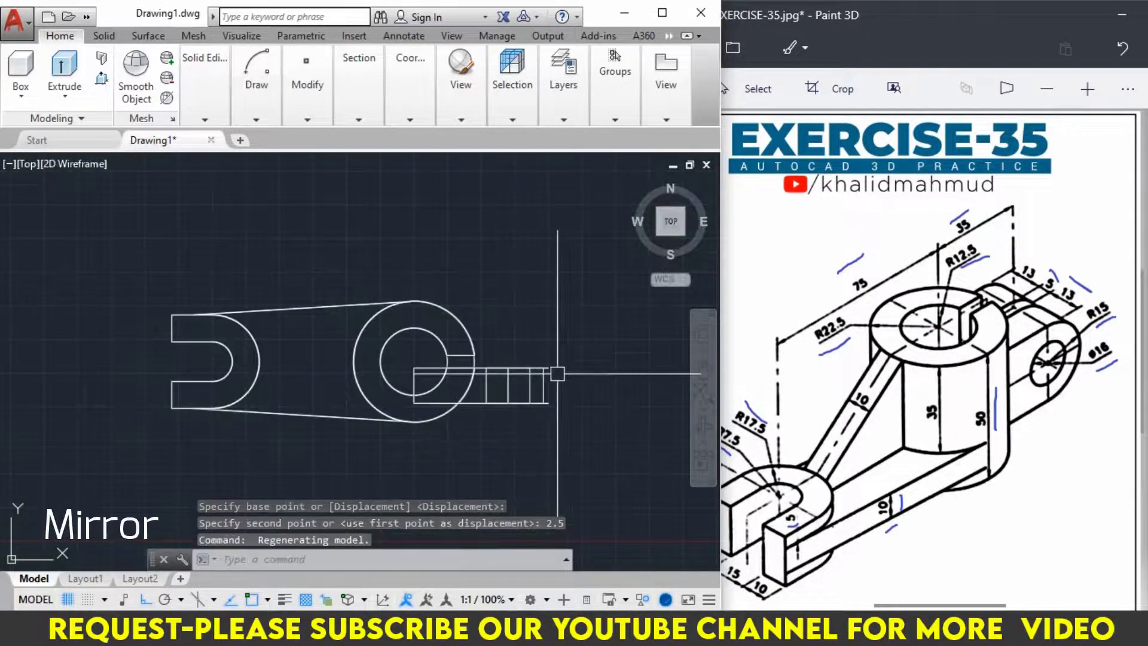
click(546, 373)
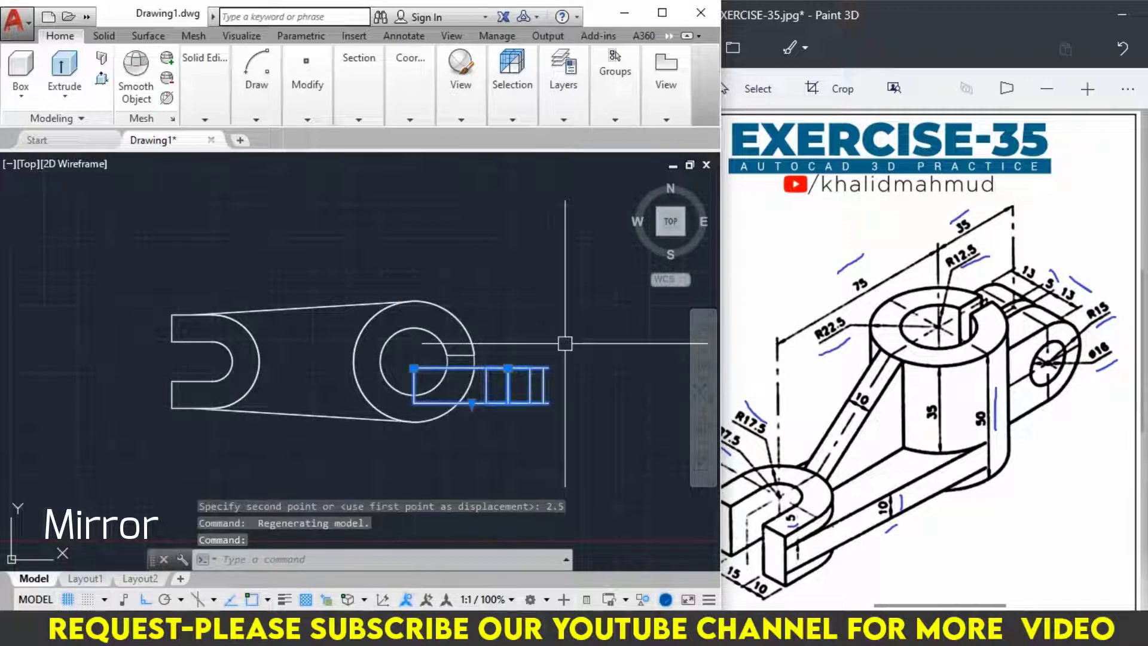
text(Mi)
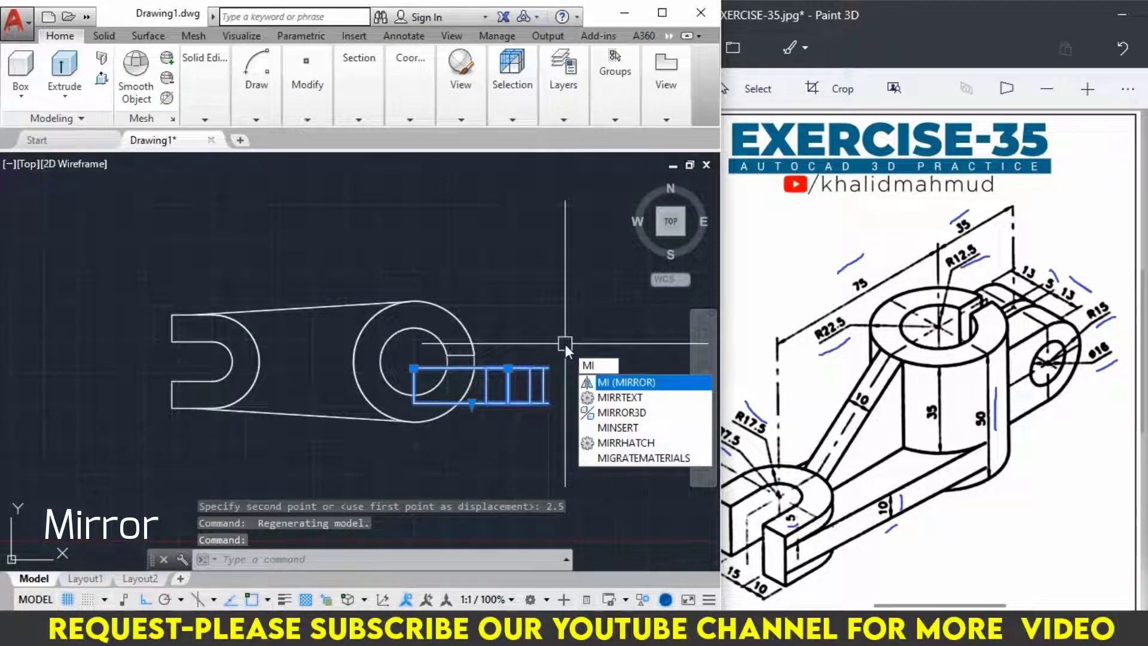
key(Return)
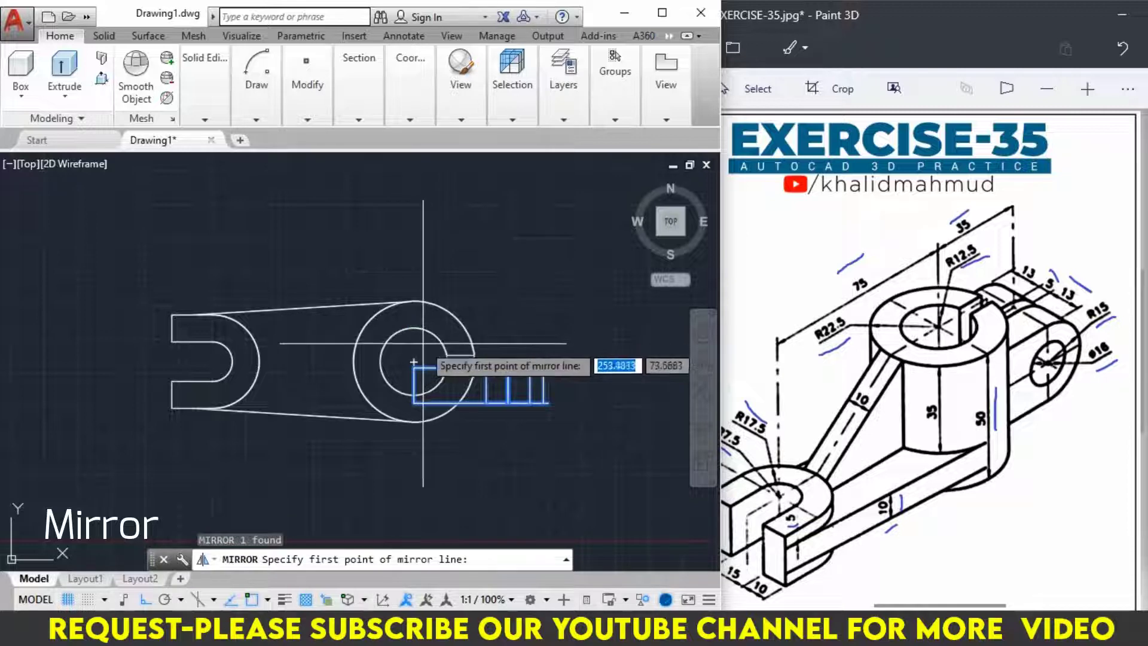
click(414, 362)
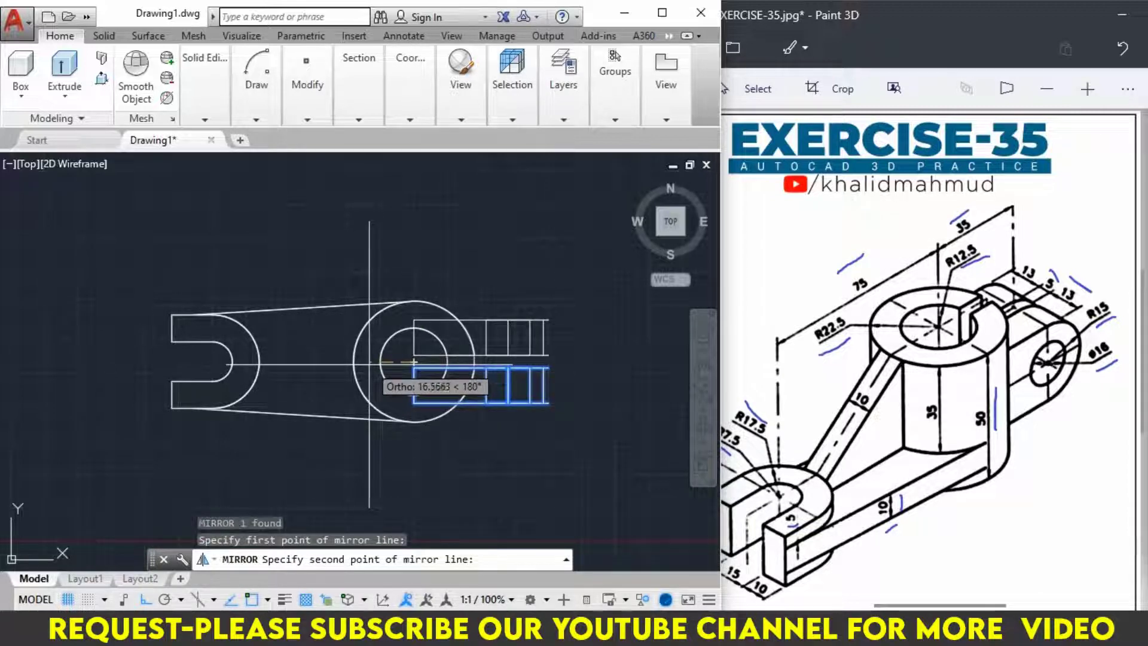
click(369, 363)
key(Return)
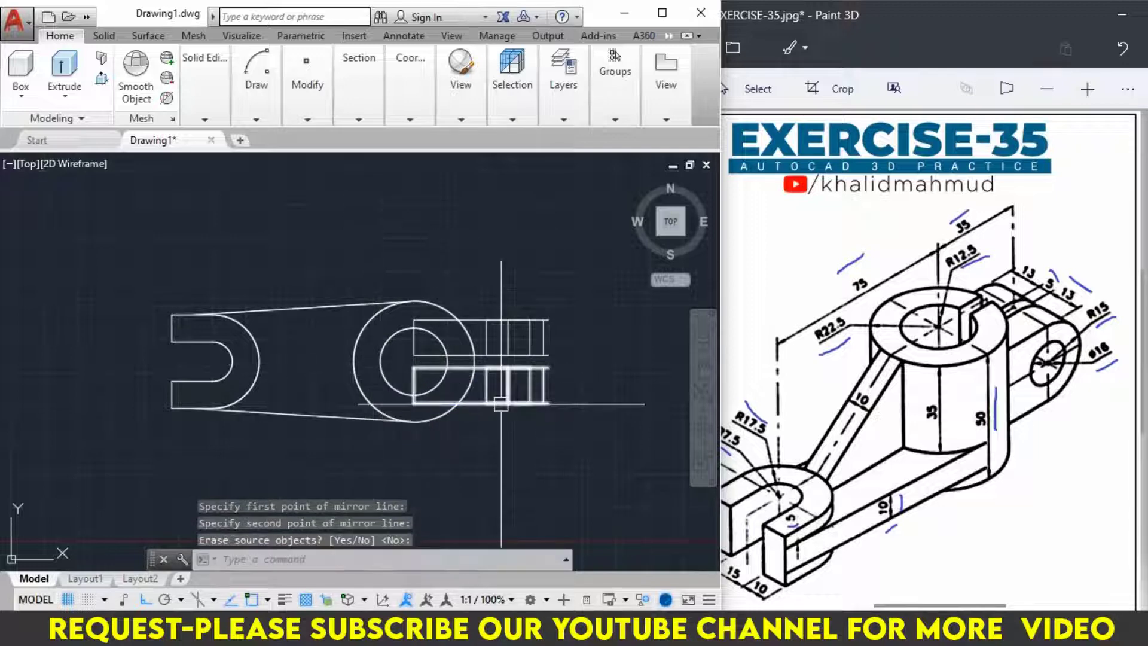
click(635, 182)
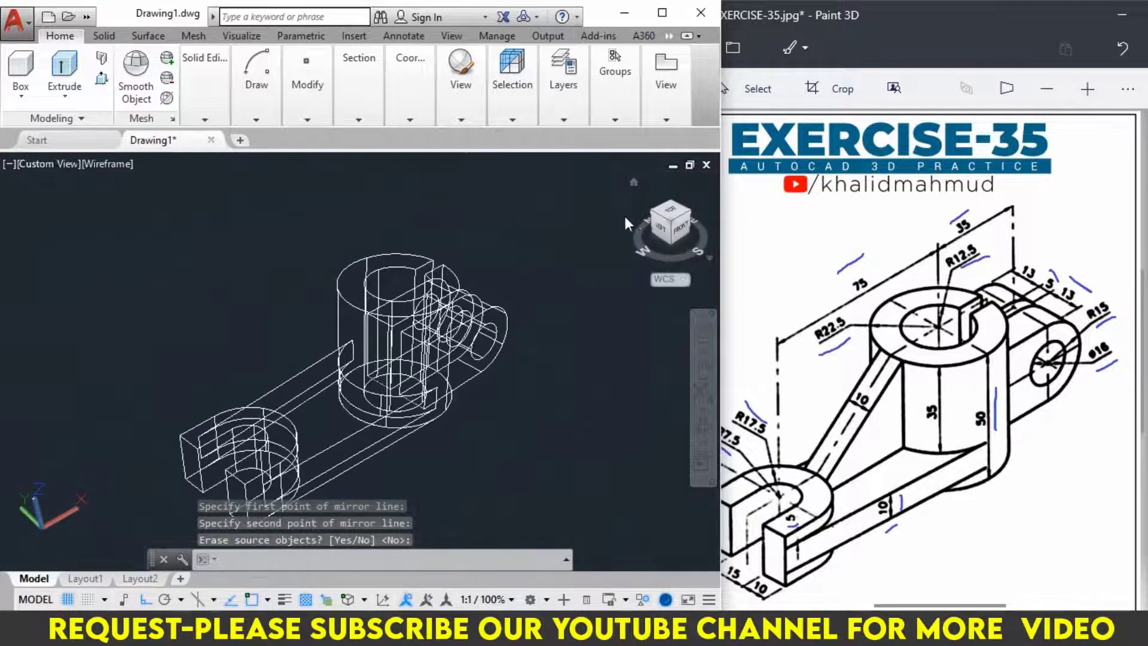
Move the two right-hand lug pieces 5 units in the +Z direction.
click(519, 318)
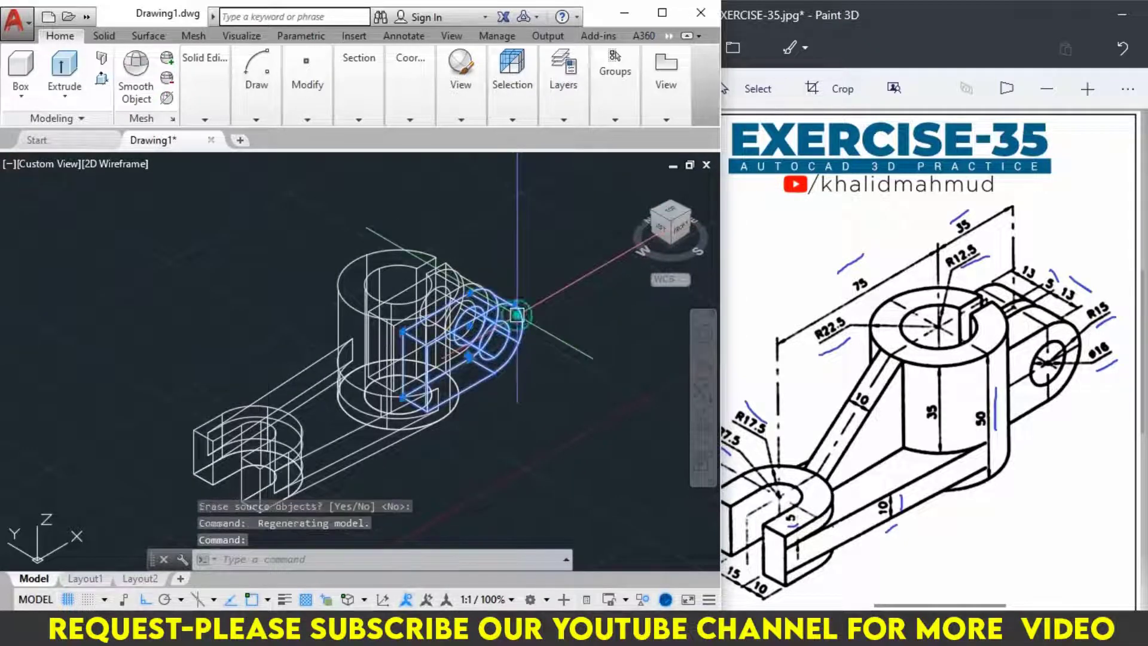
scroll(476, 266, up, 4)
scroll(455, 308, down, 1)
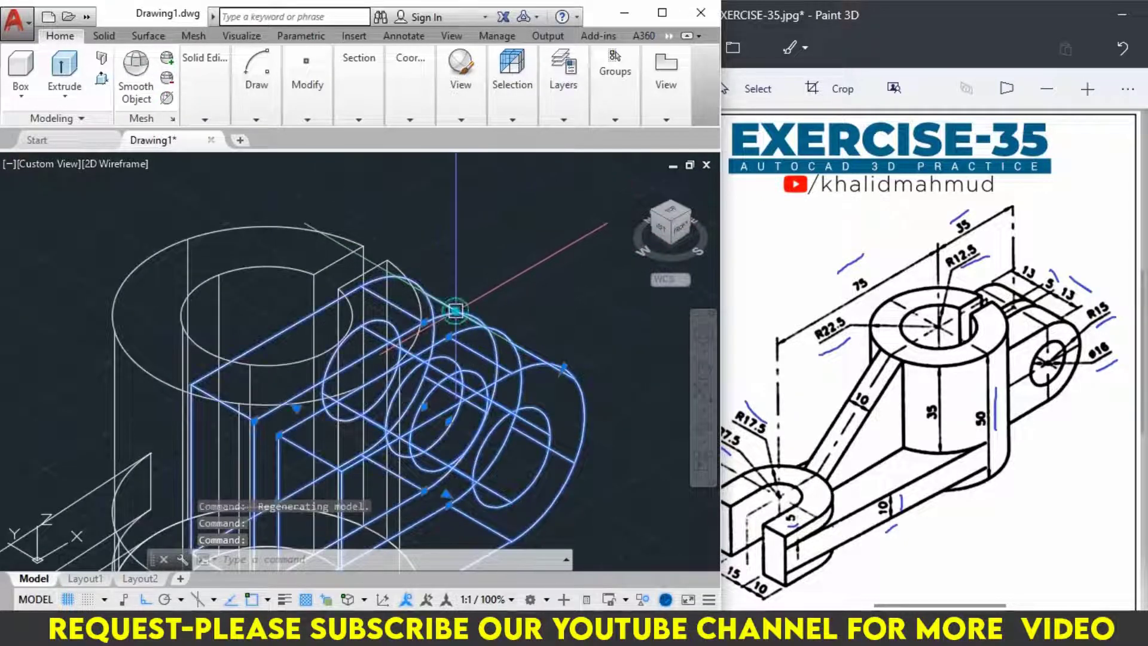
scroll(490, 287, down, 2)
scroll(534, 297, down, 2)
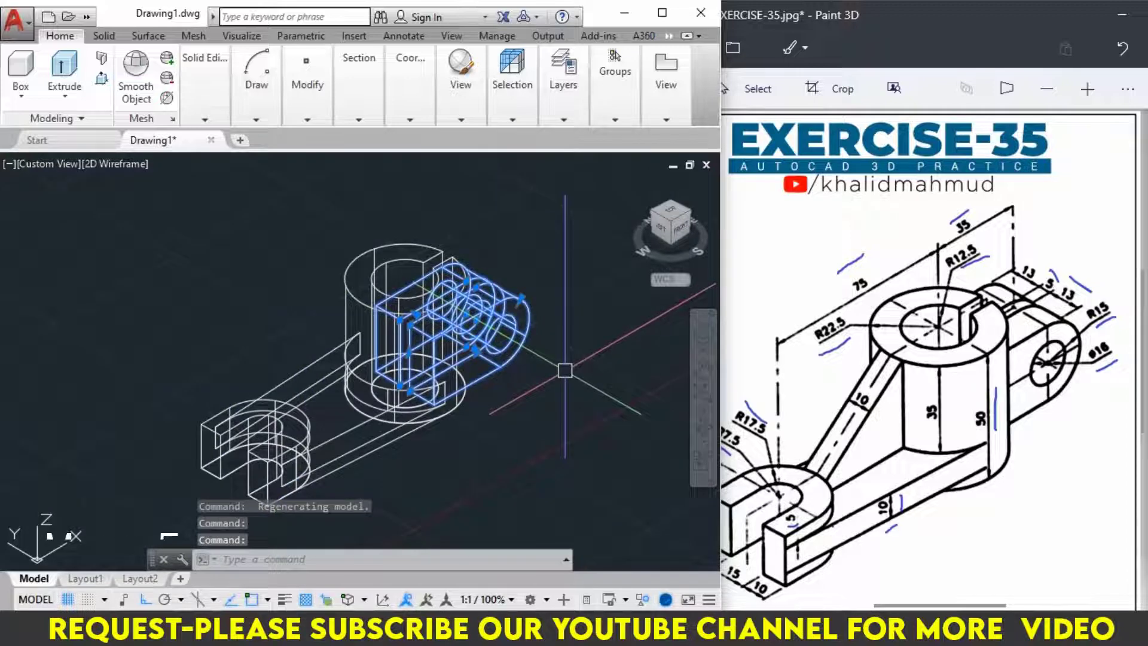
text(M)
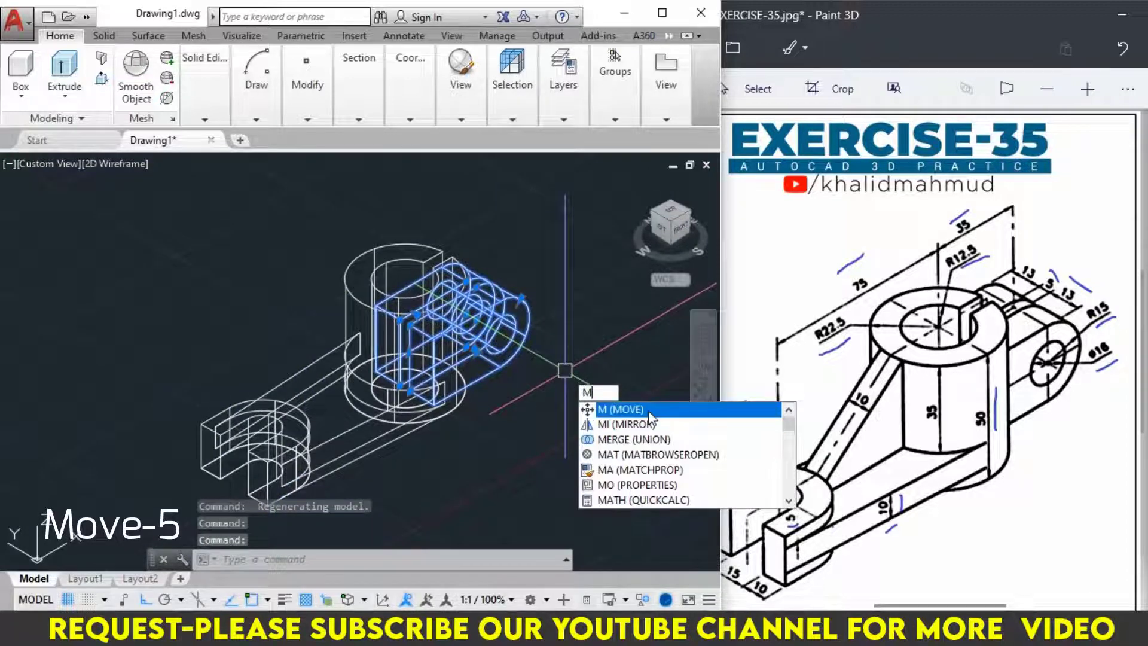
key(Return)
click(559, 440)
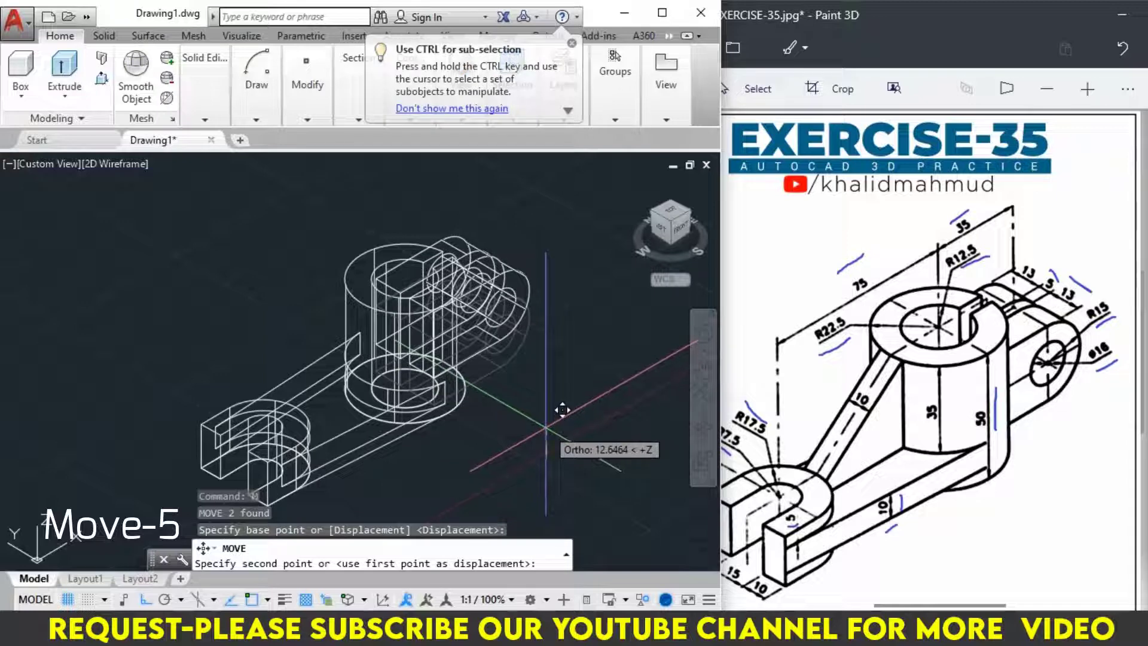
text(5)
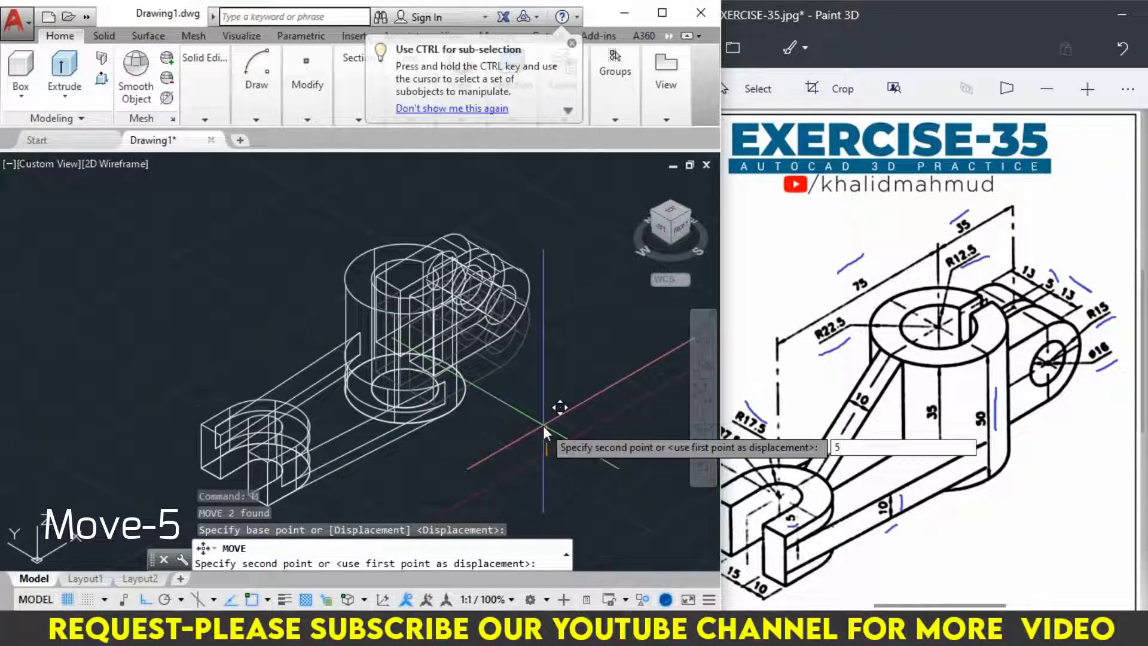
key(Return)
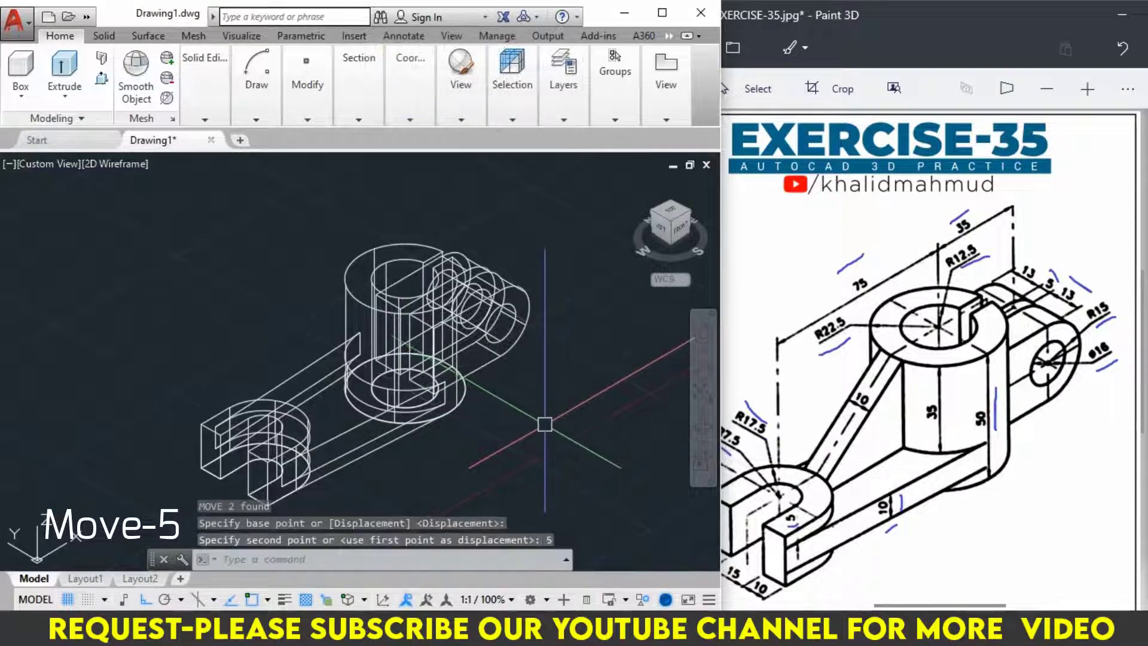
text(vs)
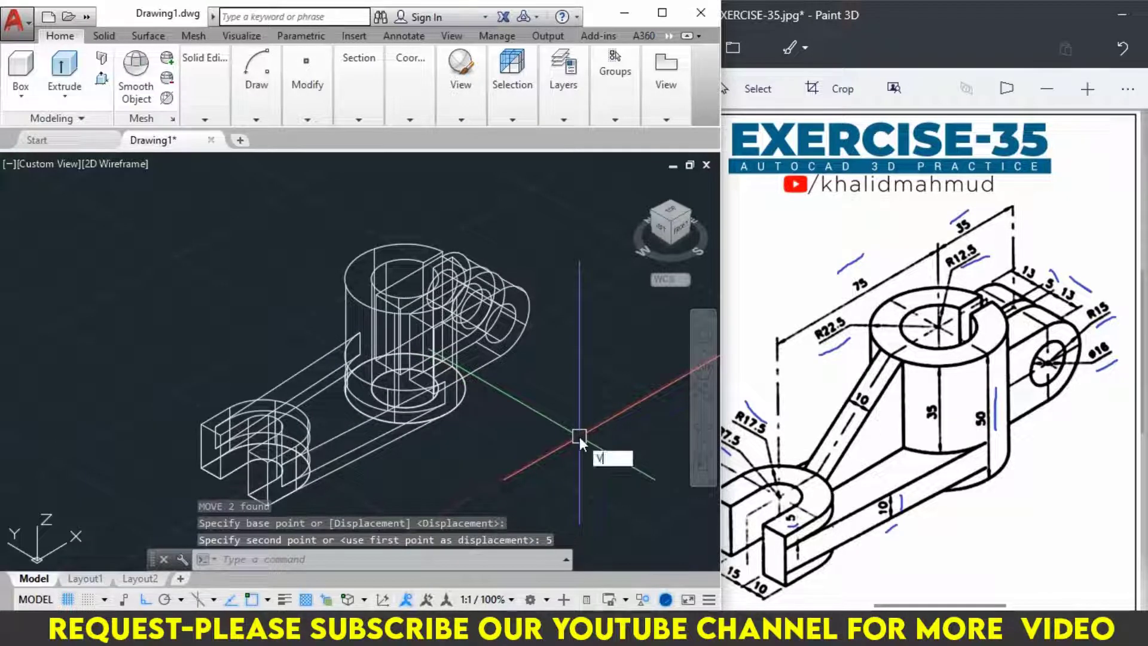
key(Return)
Apply the Shaded with Edges visual style and view the bracket from the Front.
text(e)
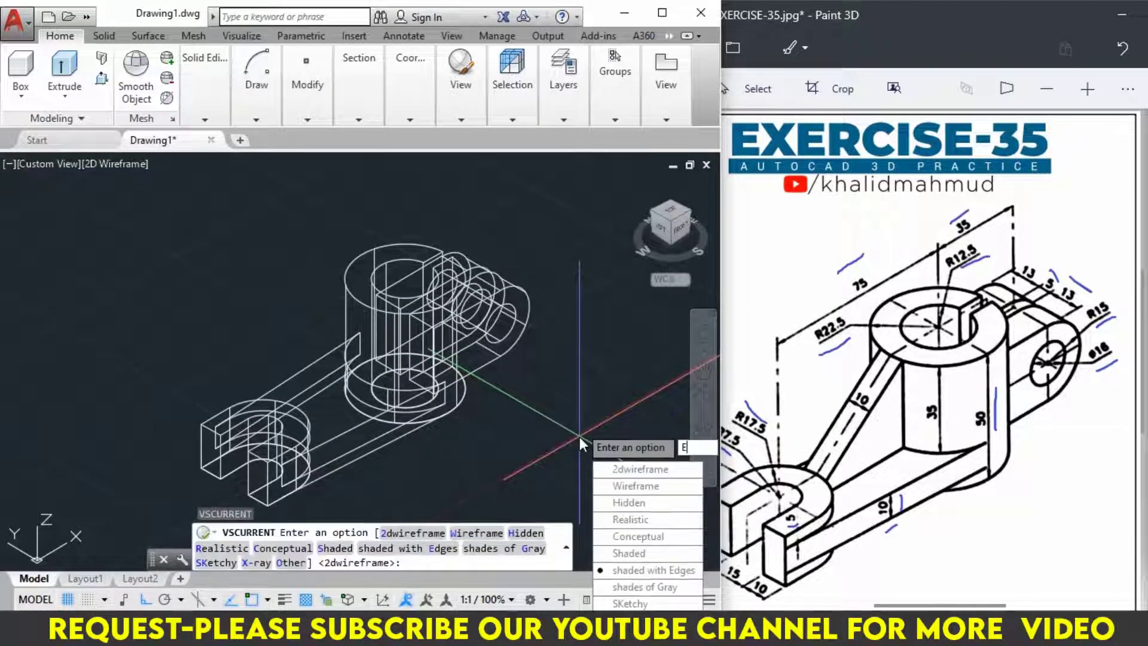
key(Return)
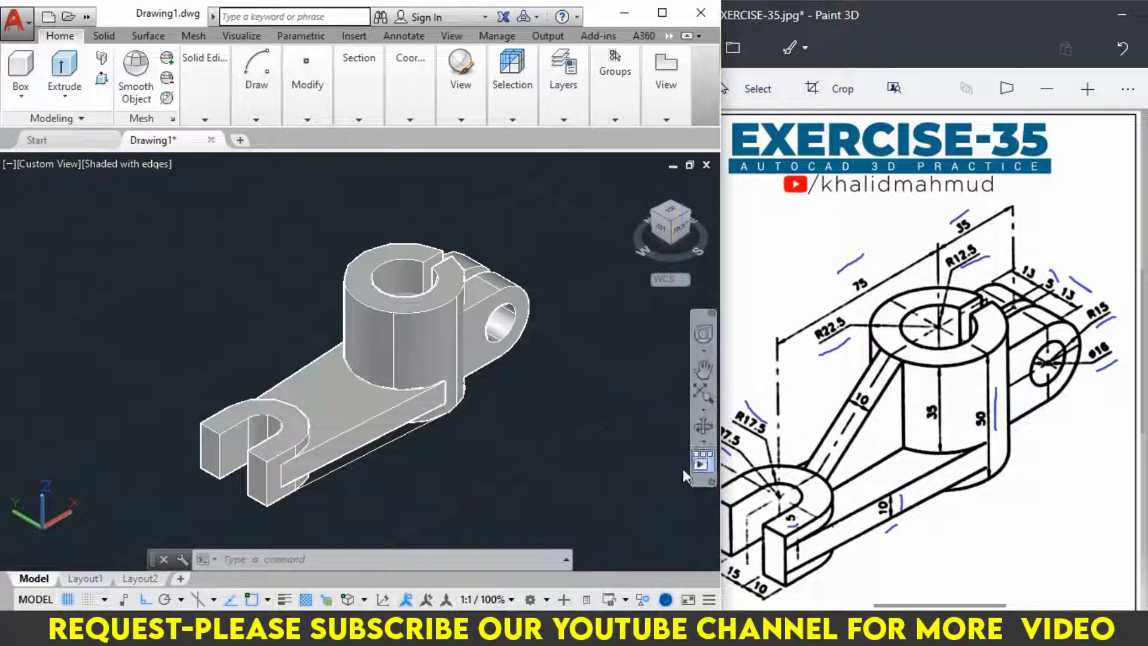
key(Escape)
key(Escape)
key(Escape)
text(PL)
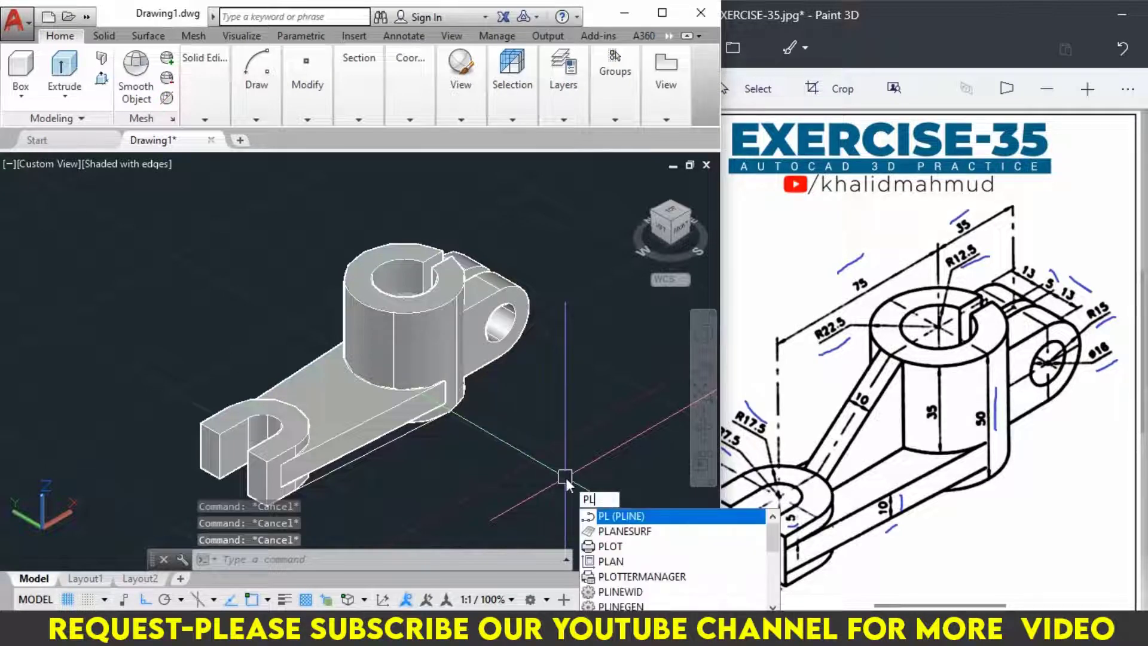
key(Return)
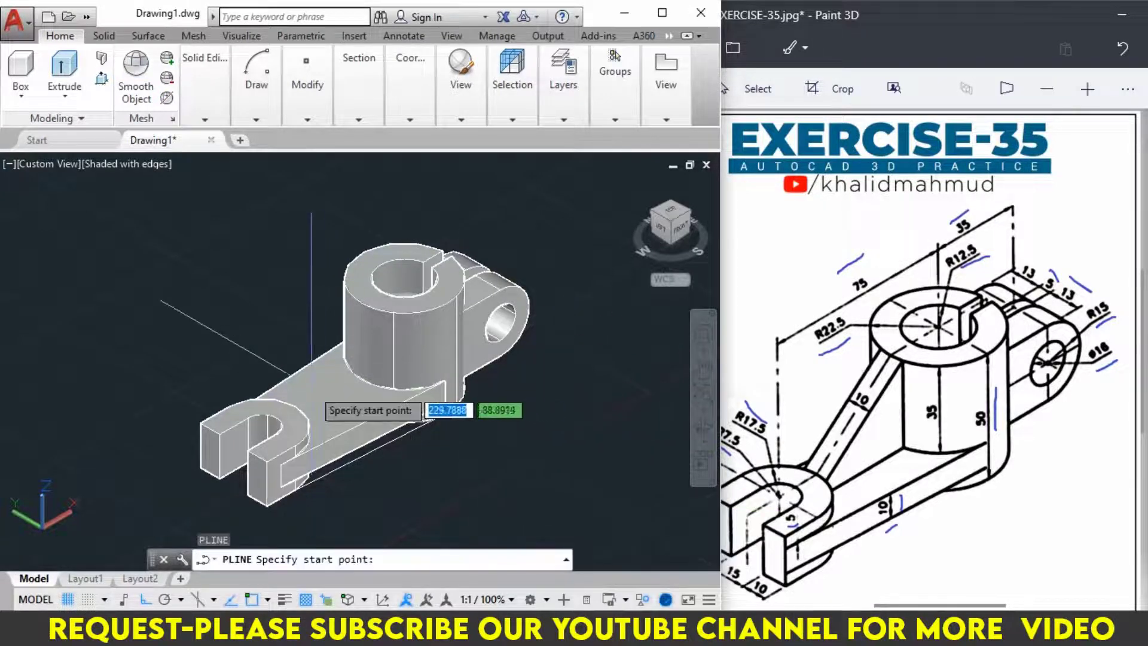
click(362, 379)
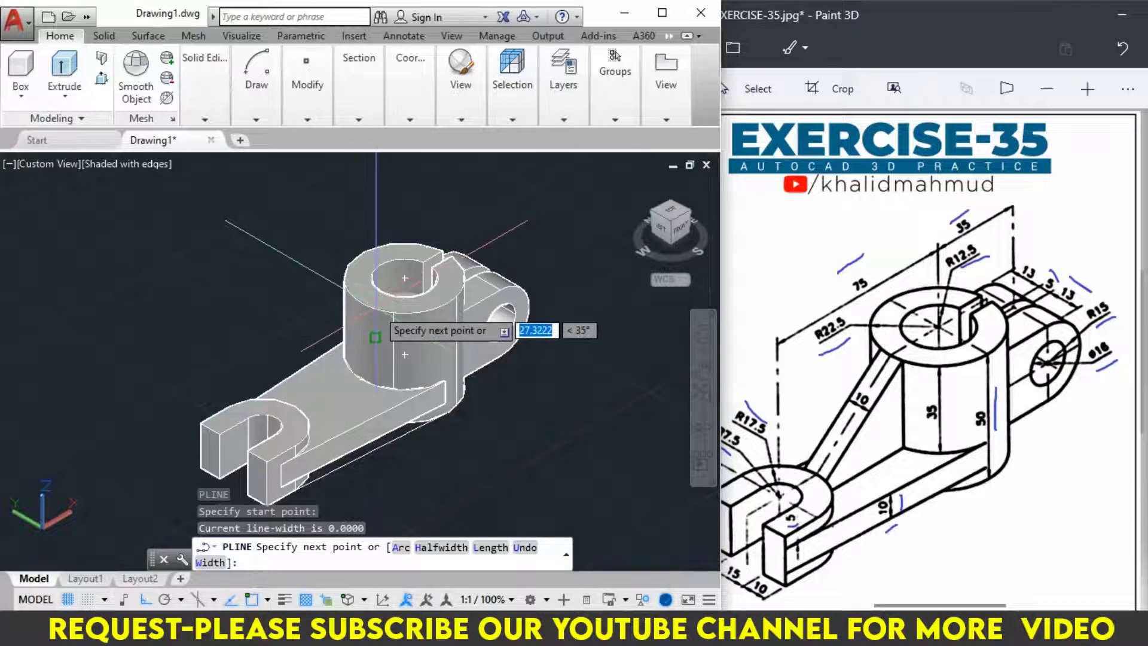
key(Escape)
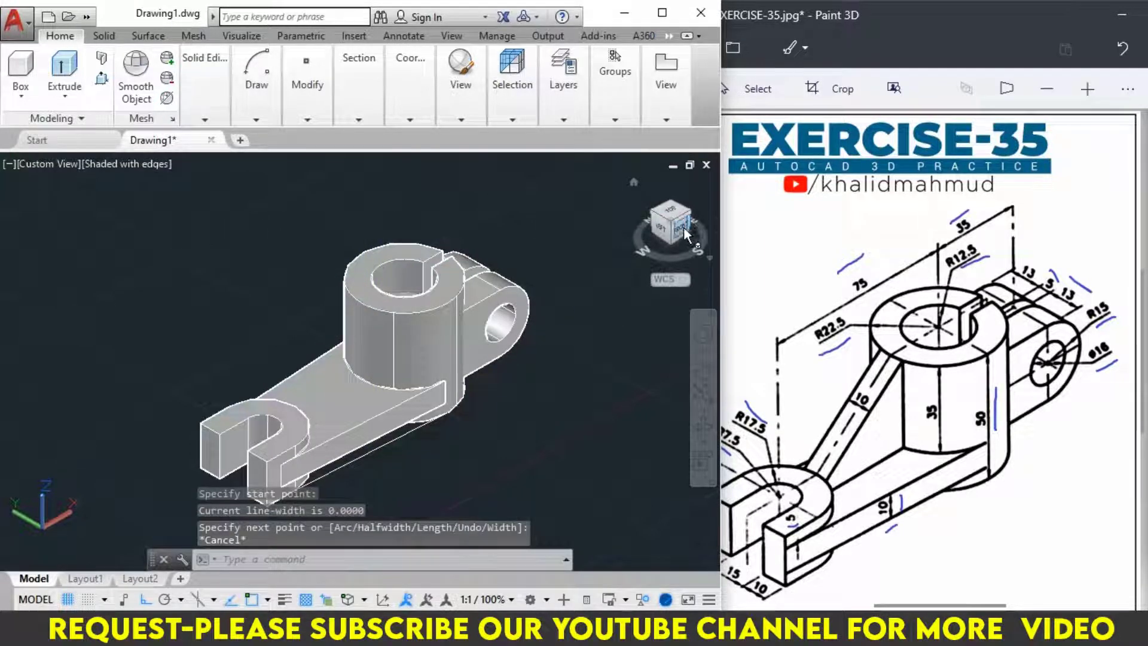
click(684, 227)
Set the coordinate system to the Front preset.
key(Escape)
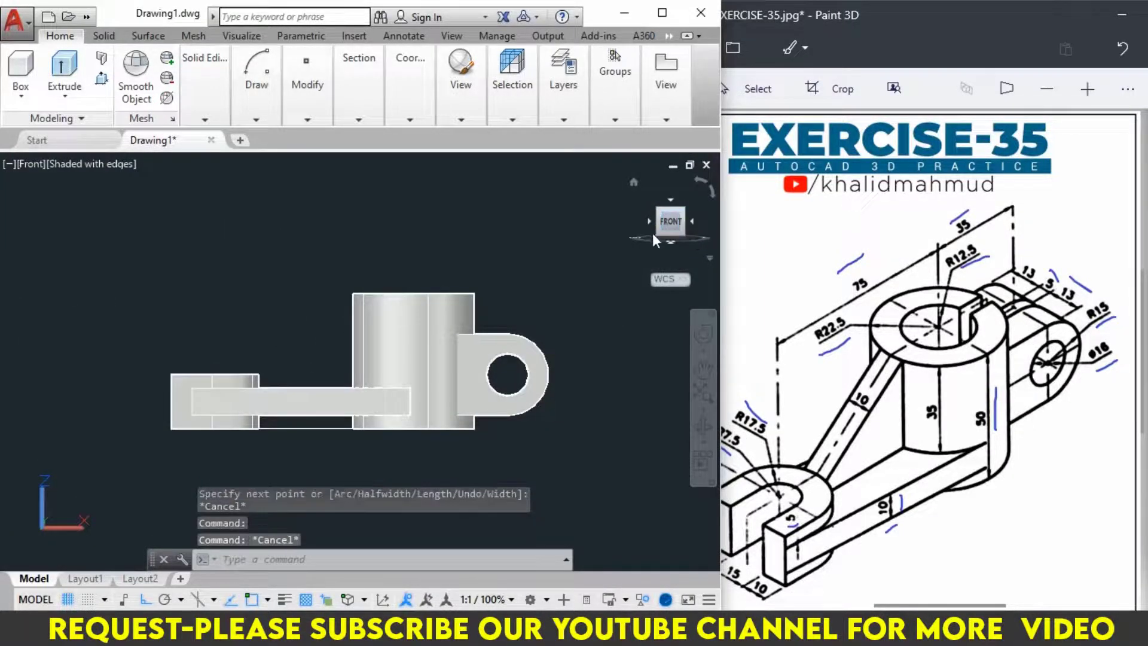
text(vs)
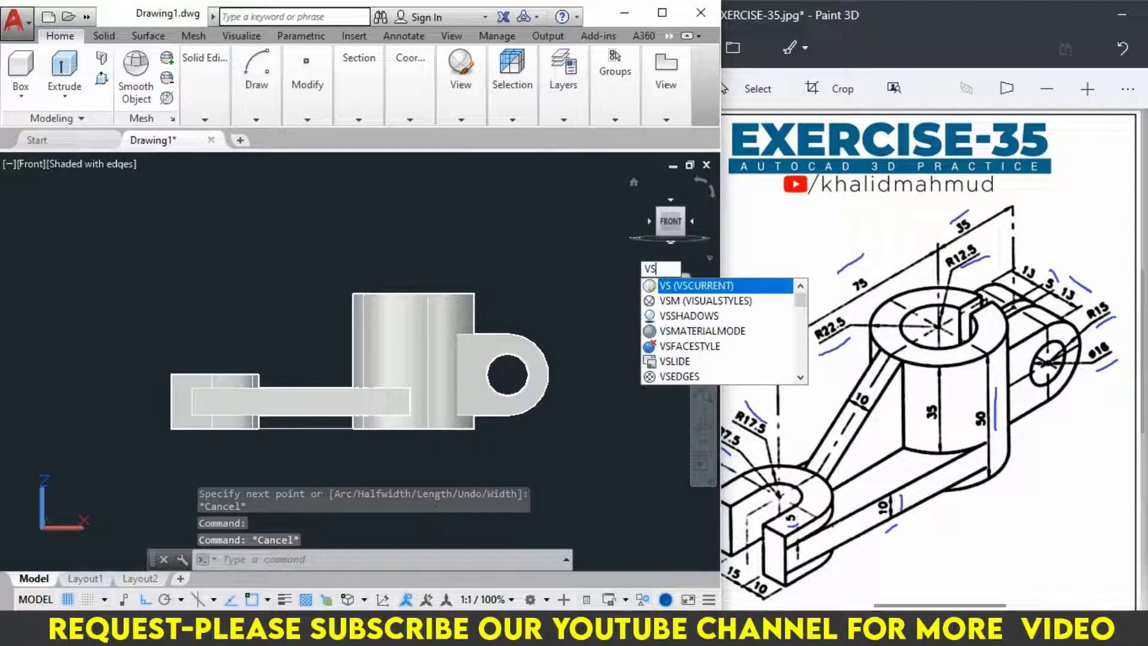
key(Return)
text(2)
key(Return)
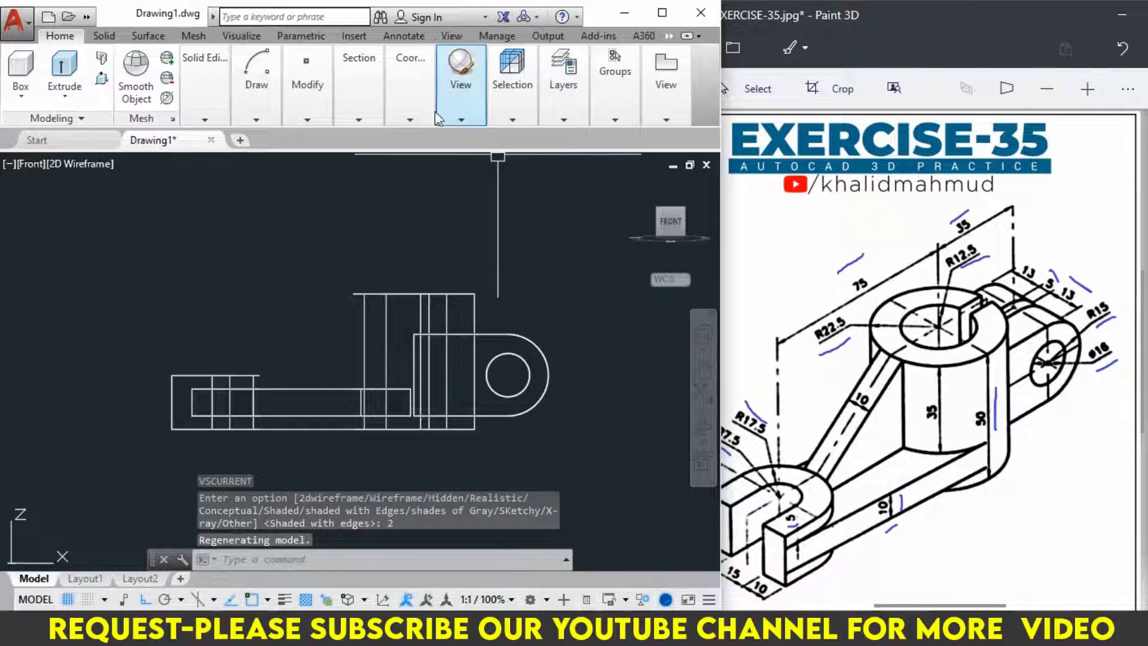
click(412, 93)
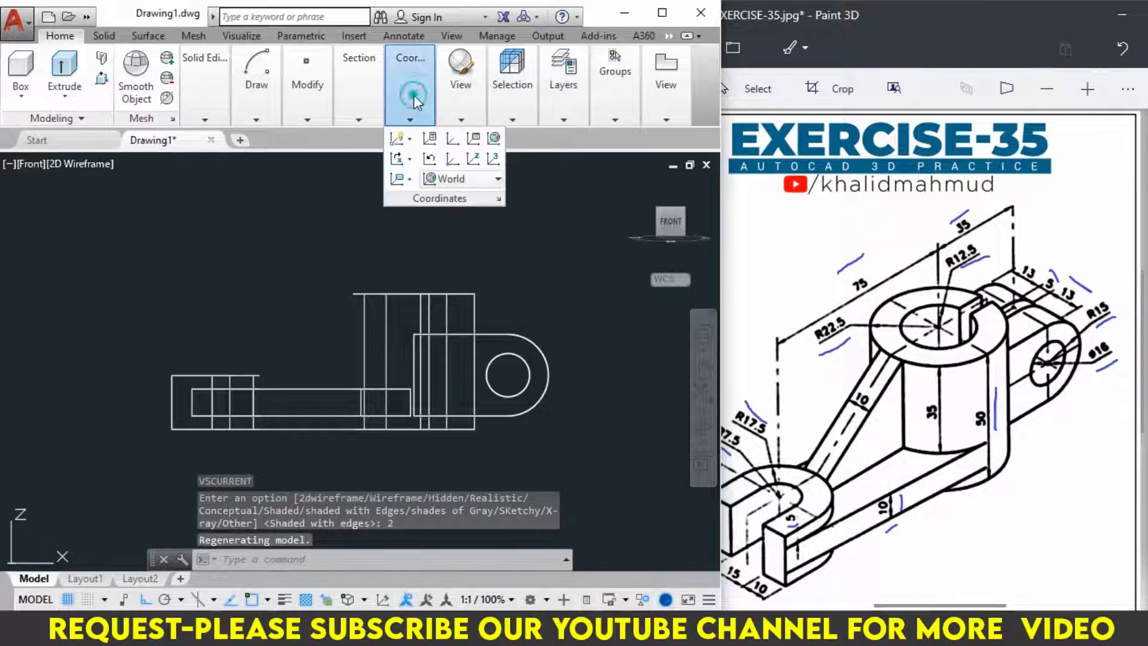
click(449, 185)
click(441, 293)
text(PL)
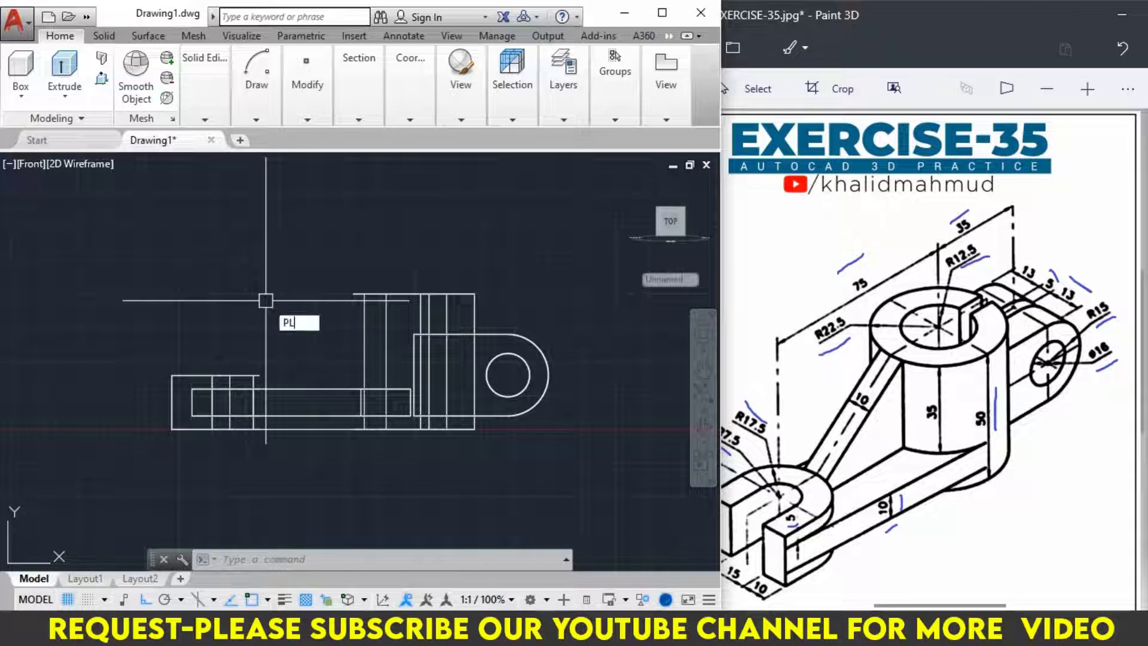
Draw a closed three-point polyline for the rib from the arm up to the boss side.
click(363, 341)
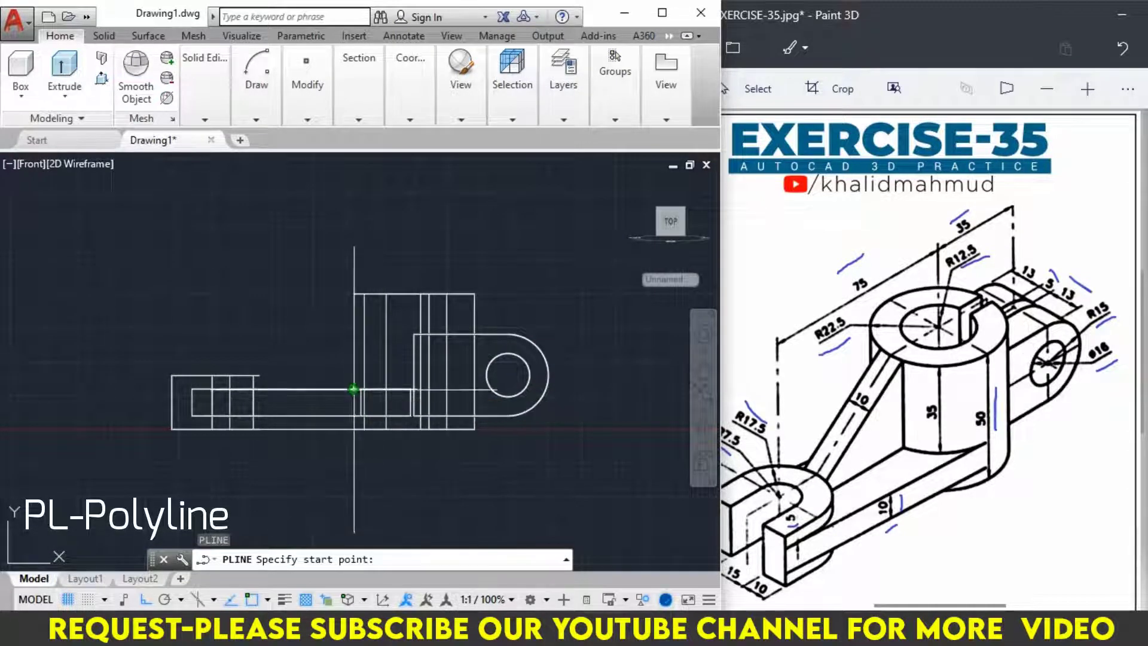
click(353, 389)
click(354, 294)
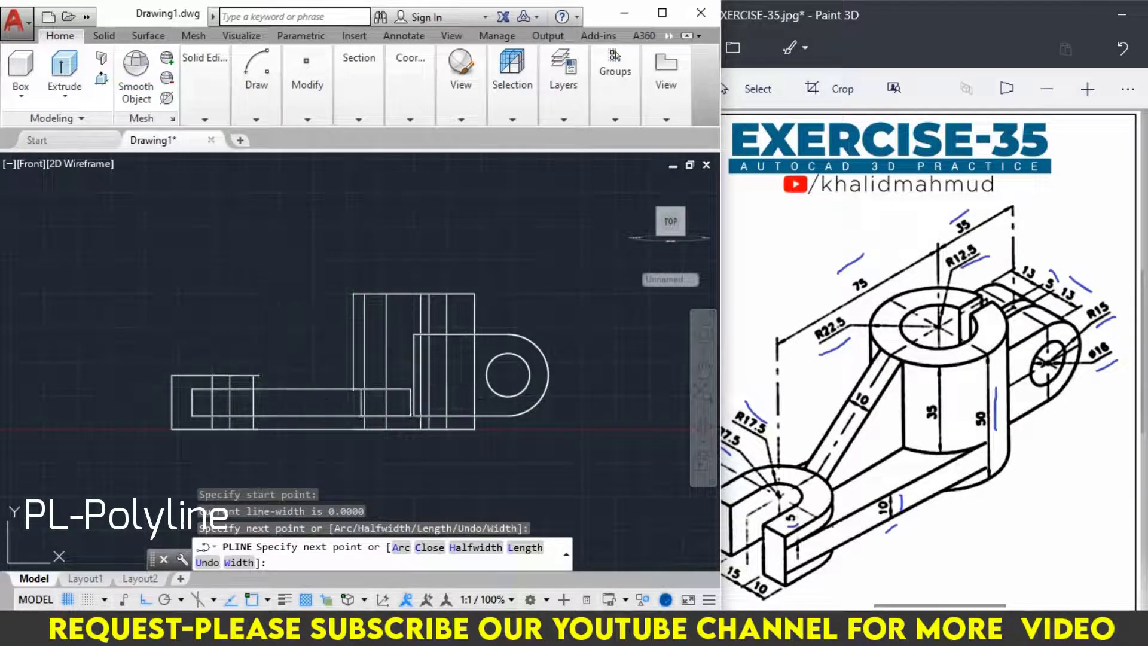
click(259, 389)
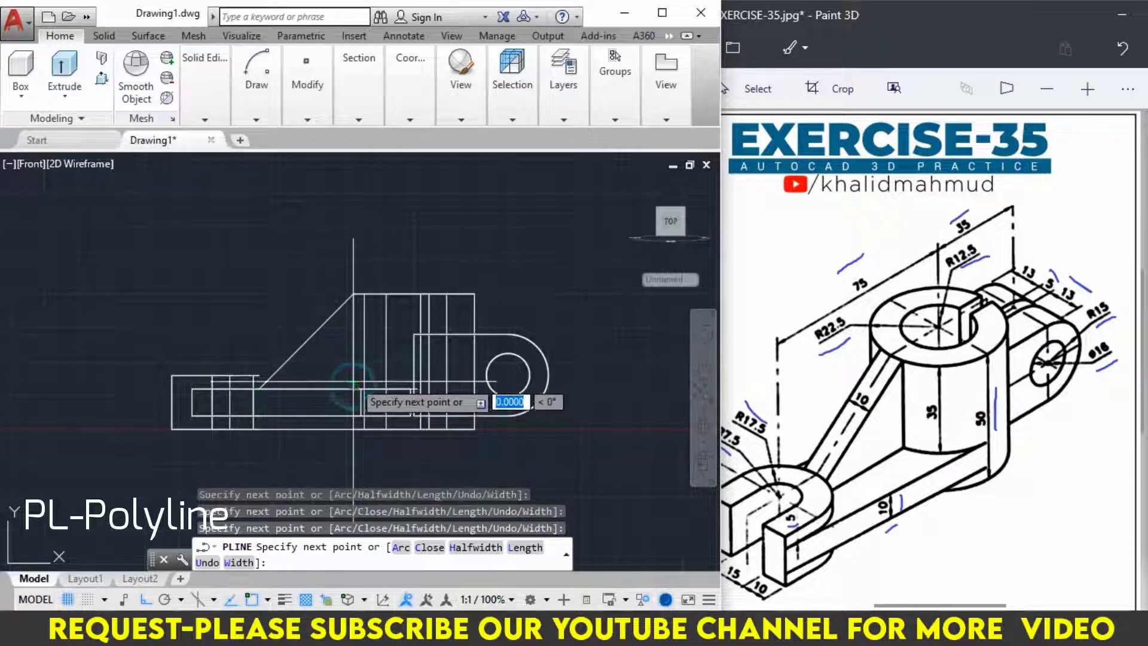
right_click(336, 361)
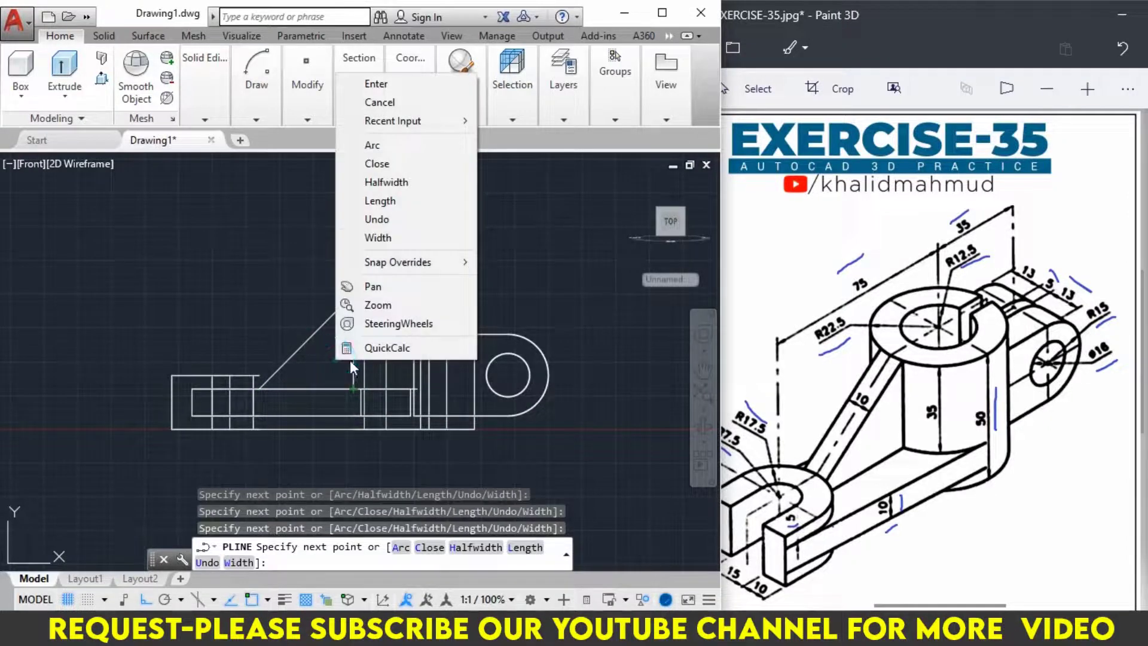
click(377, 84)
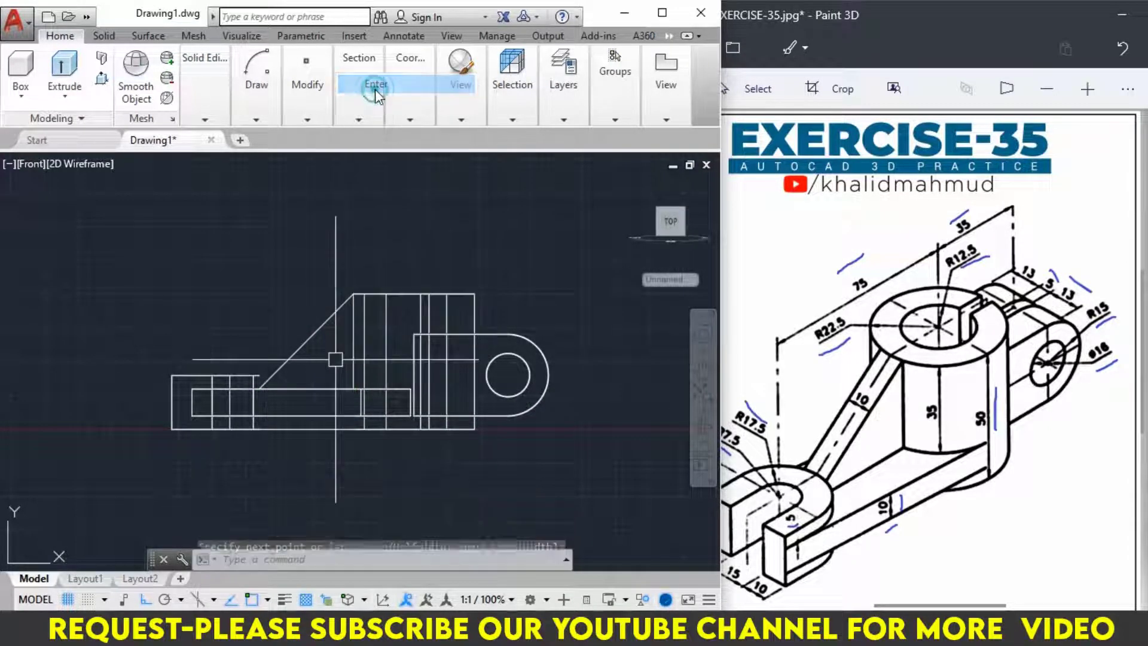
click(635, 183)
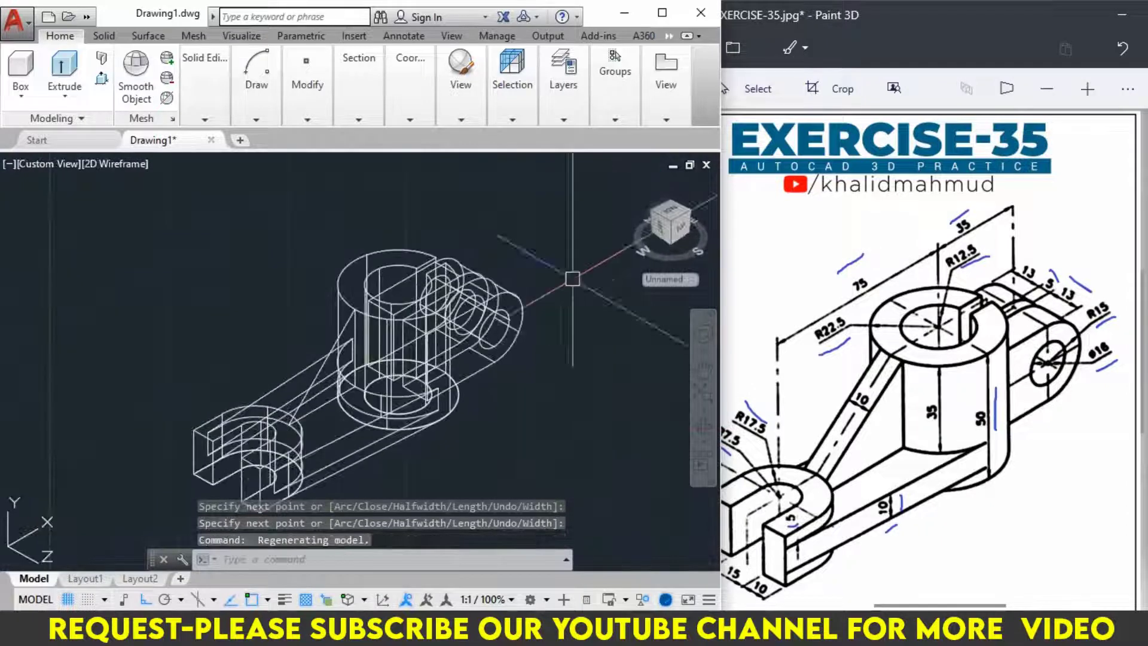
Extrude the triangular rib polyline to a thickness of 10.
click(334, 398)
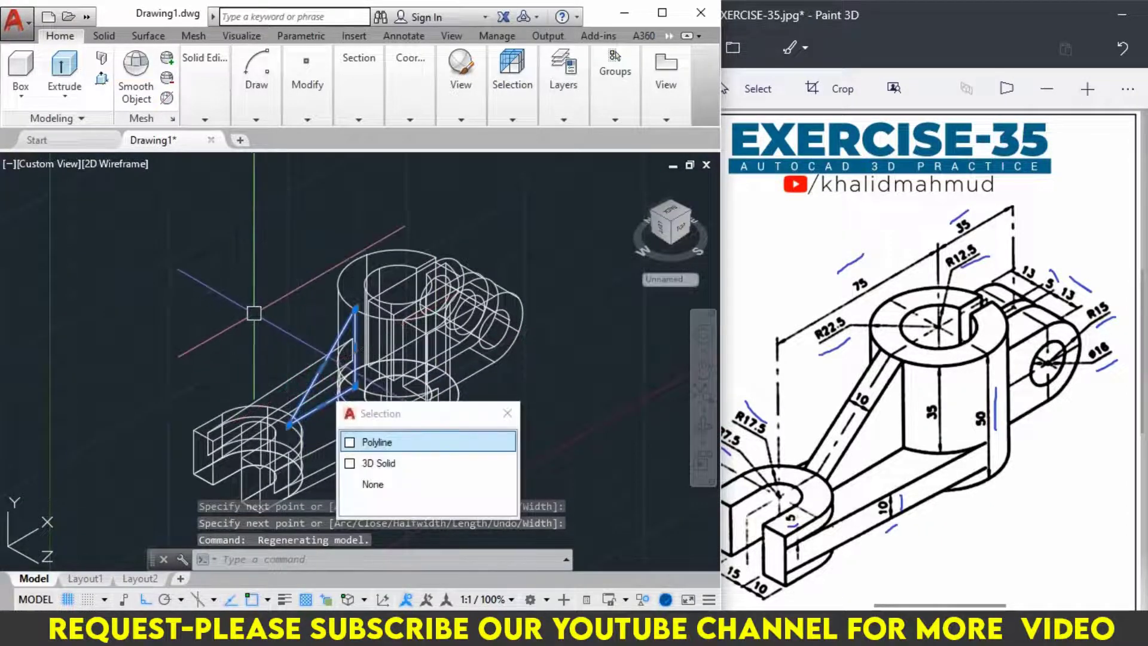
click(426, 441)
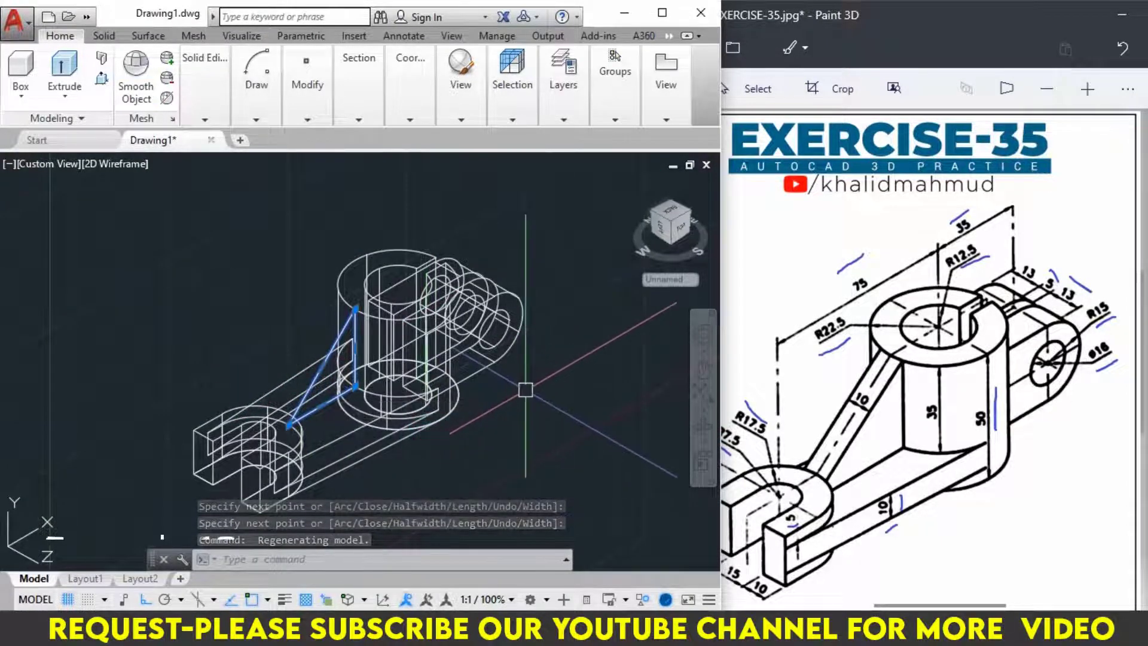
text(EXT)
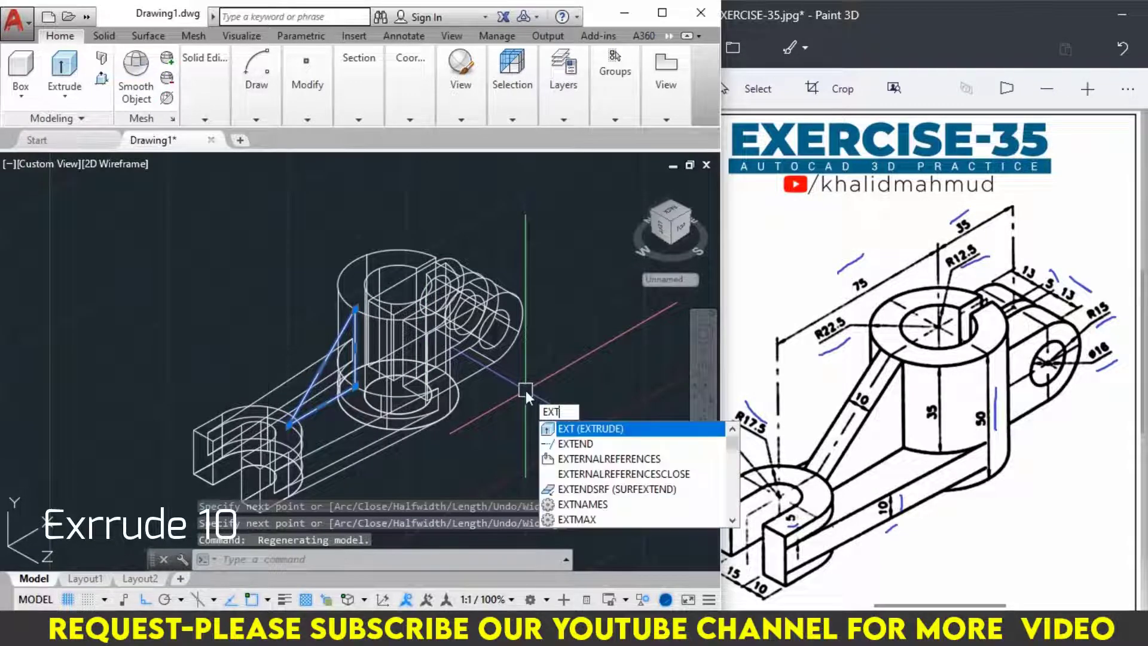
key(Return)
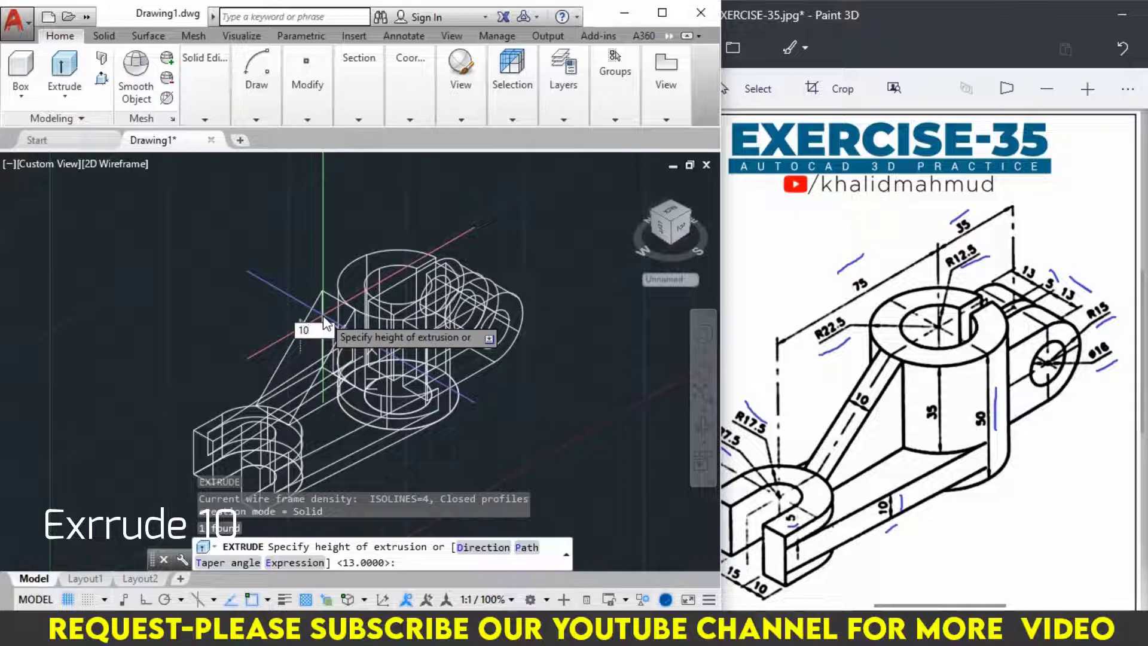
key(Return)
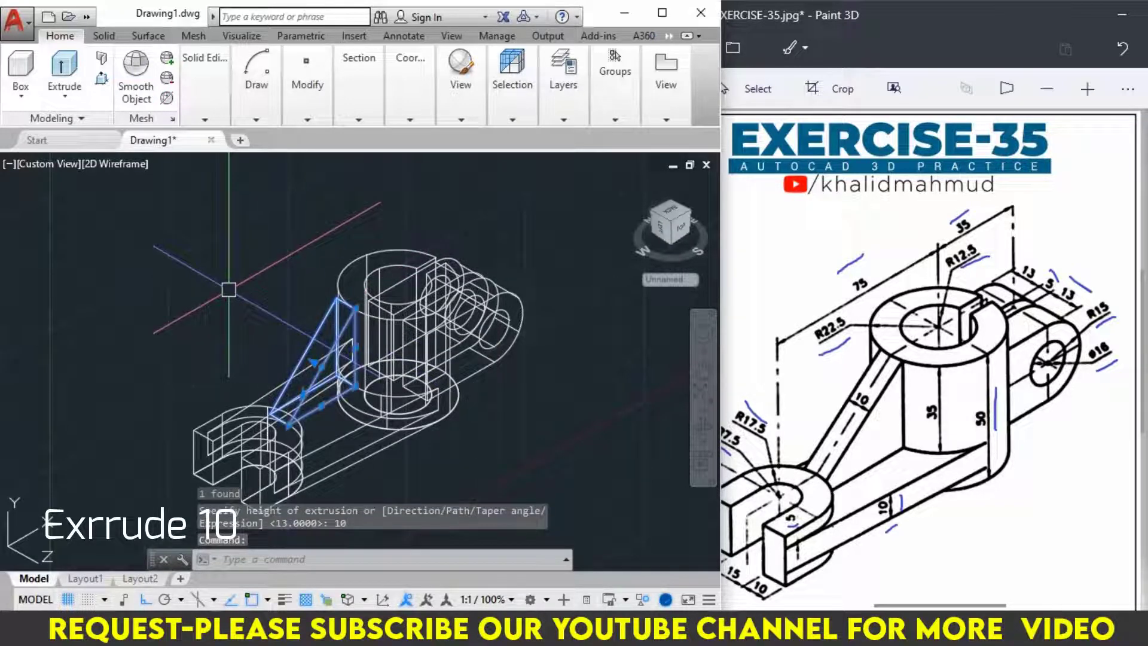
text(M)
Move the rib 5 units along its thickness to centre it on the arm.
key(Return)
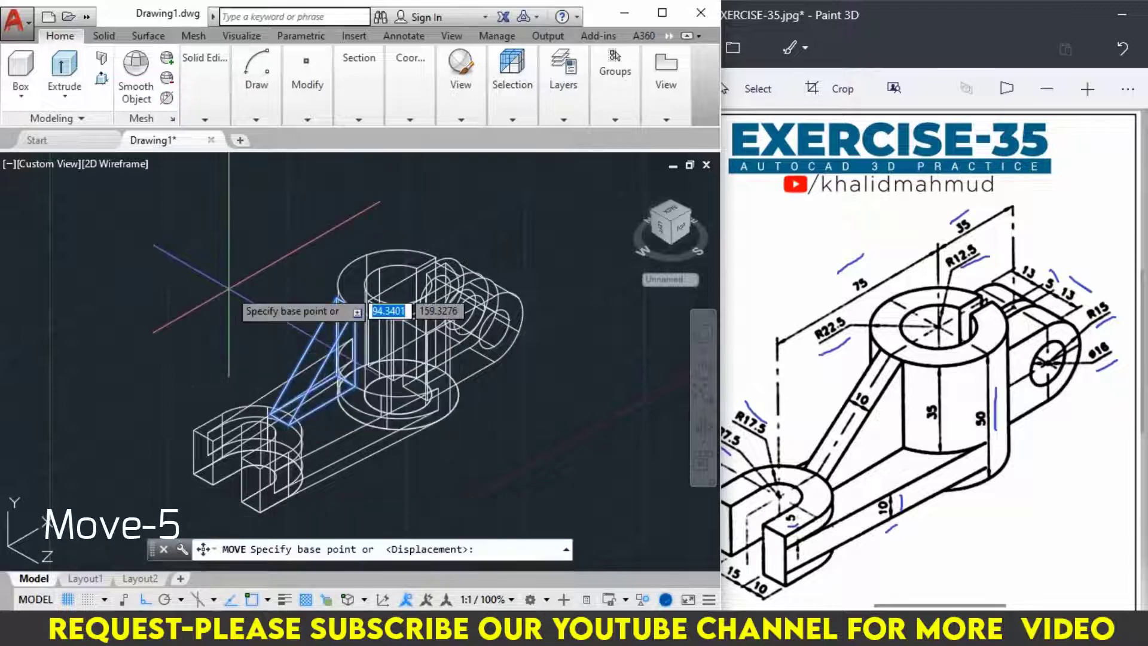
click(228, 290)
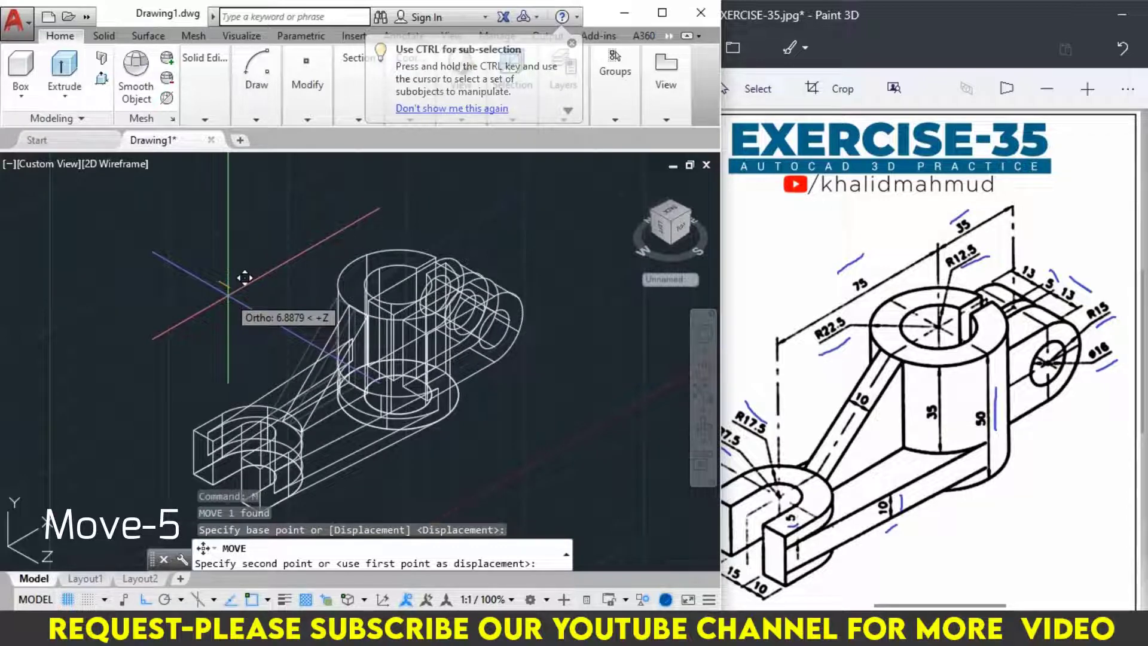
text(5)
key(Return)
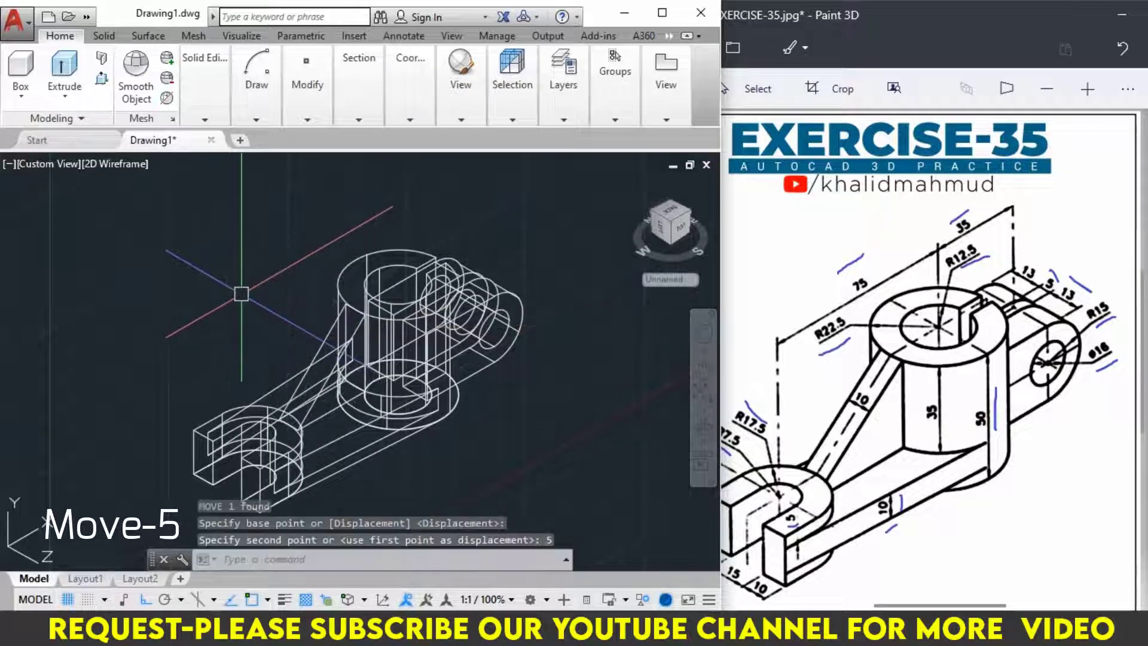
middle_drag(452, 329, 425, 293)
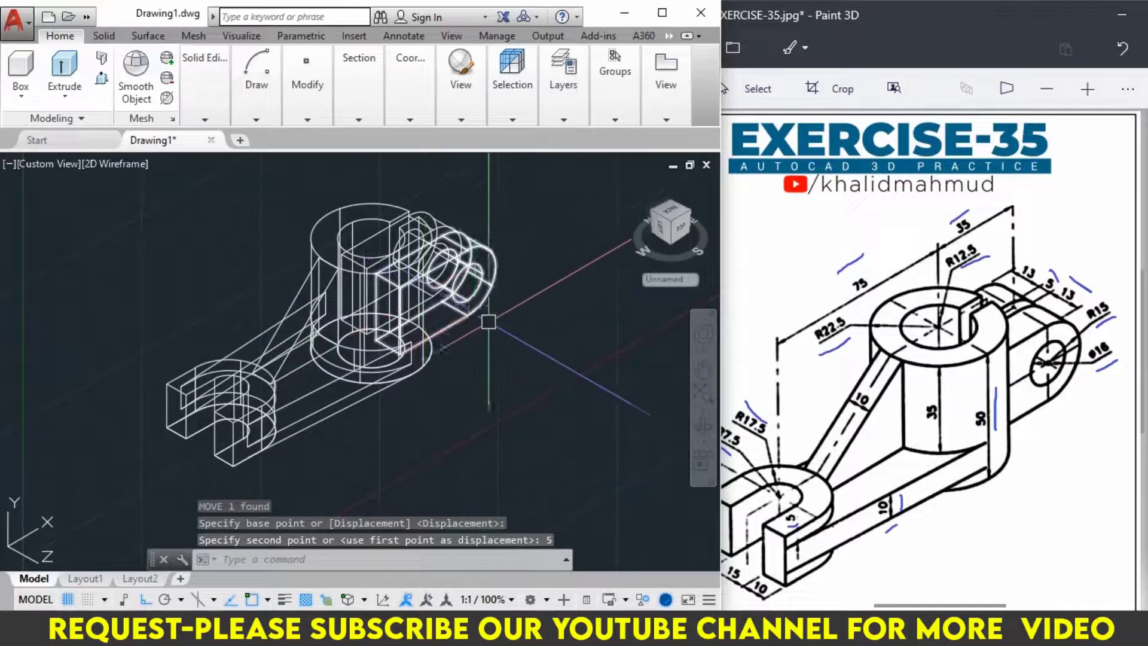
Switch to the Shaded with Edges visual style and turn the grid off.
text(VS)
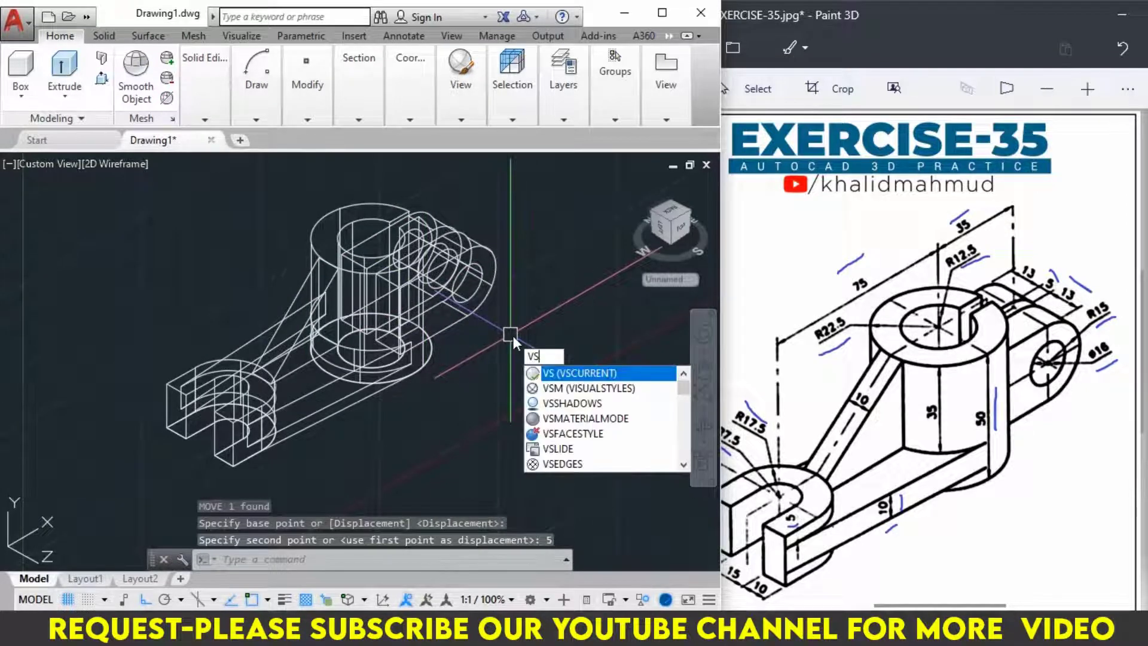
key(Return)
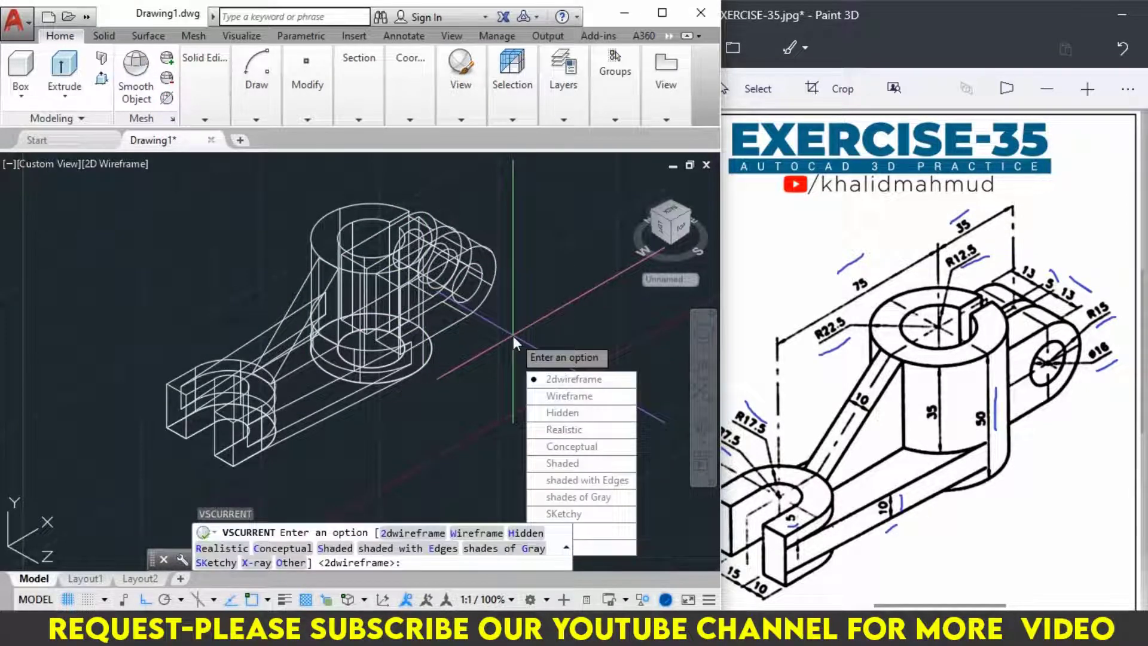
text(E)
key(Return)
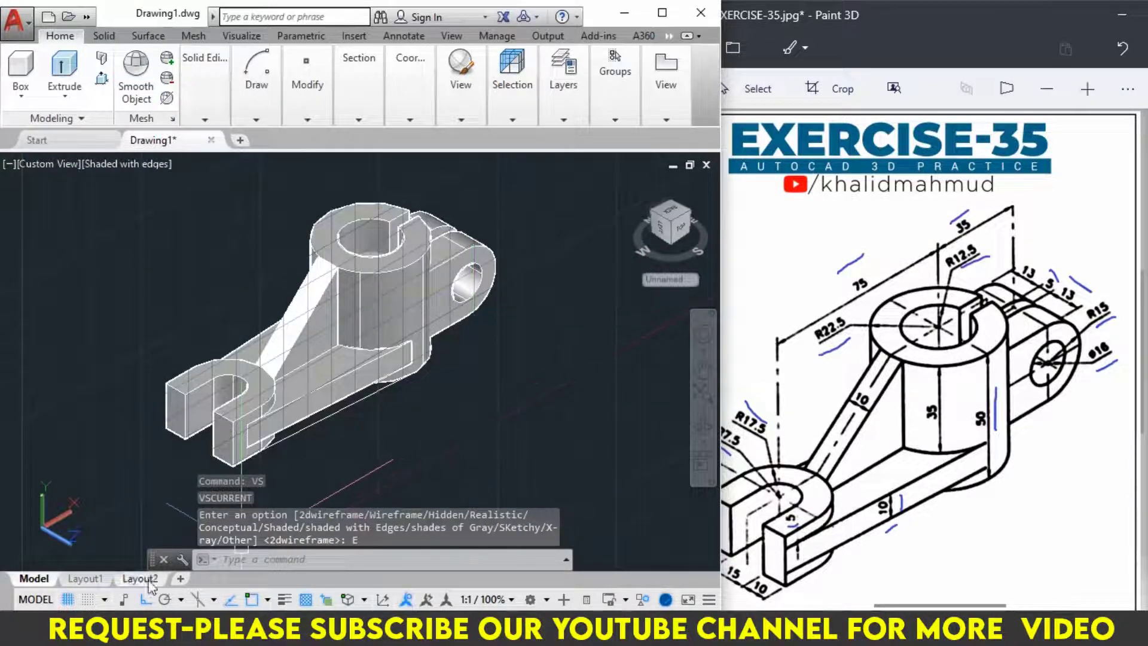
click(76, 598)
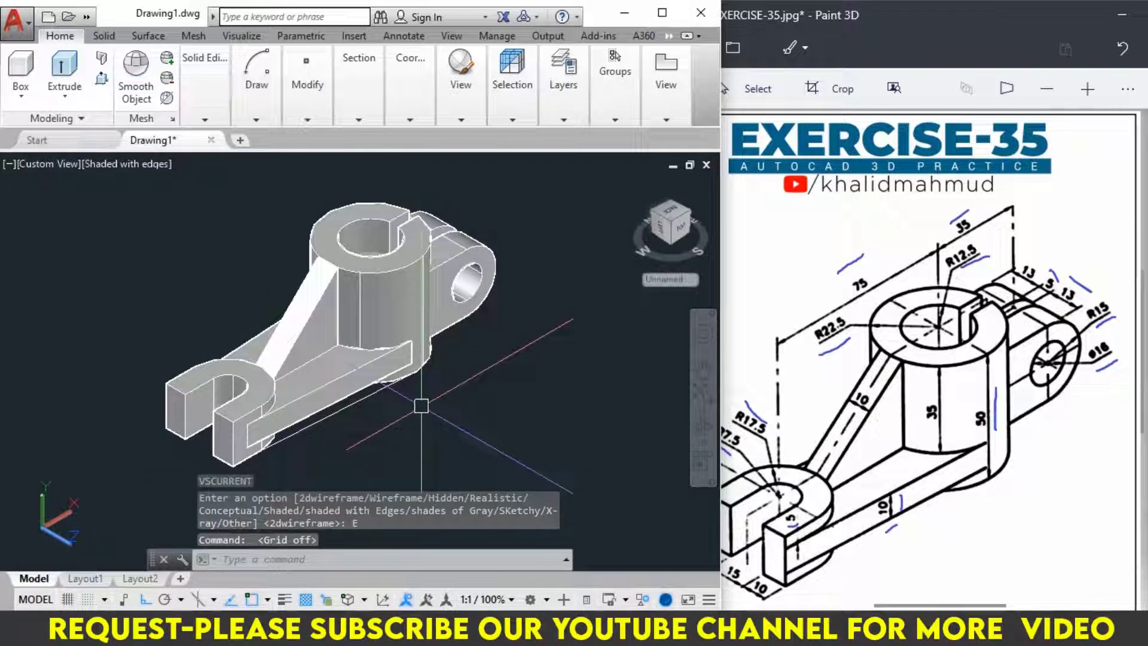
text(c)
key(Return)
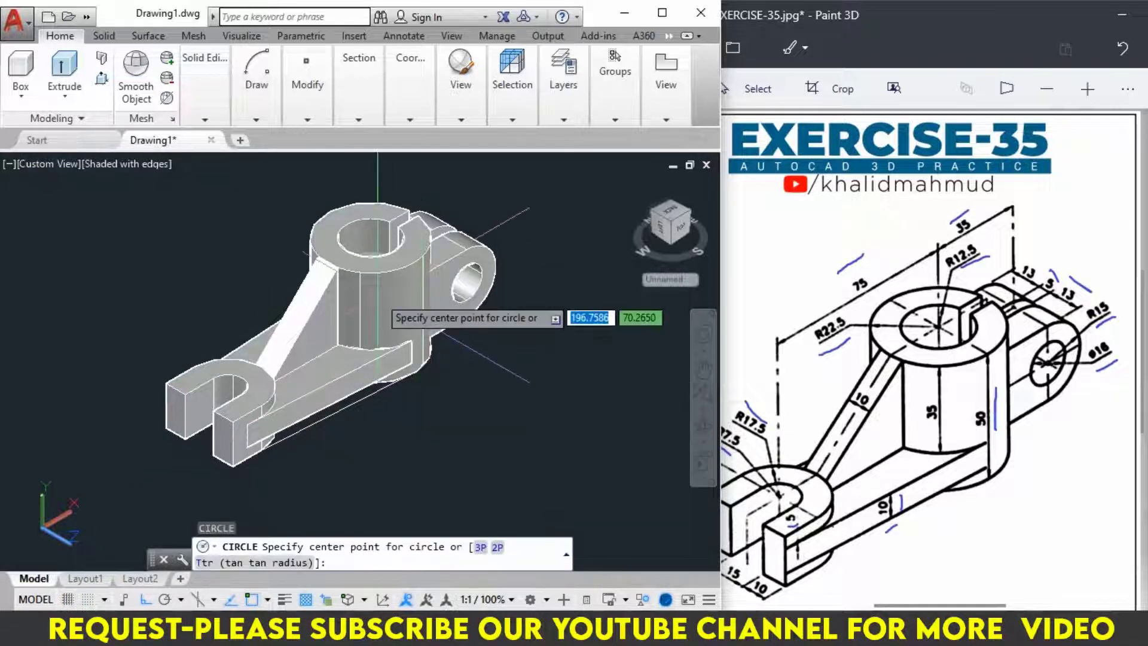
Reset the UCS to World and centre a 12.5-radius circle on the boss's bore.
click(370, 237)
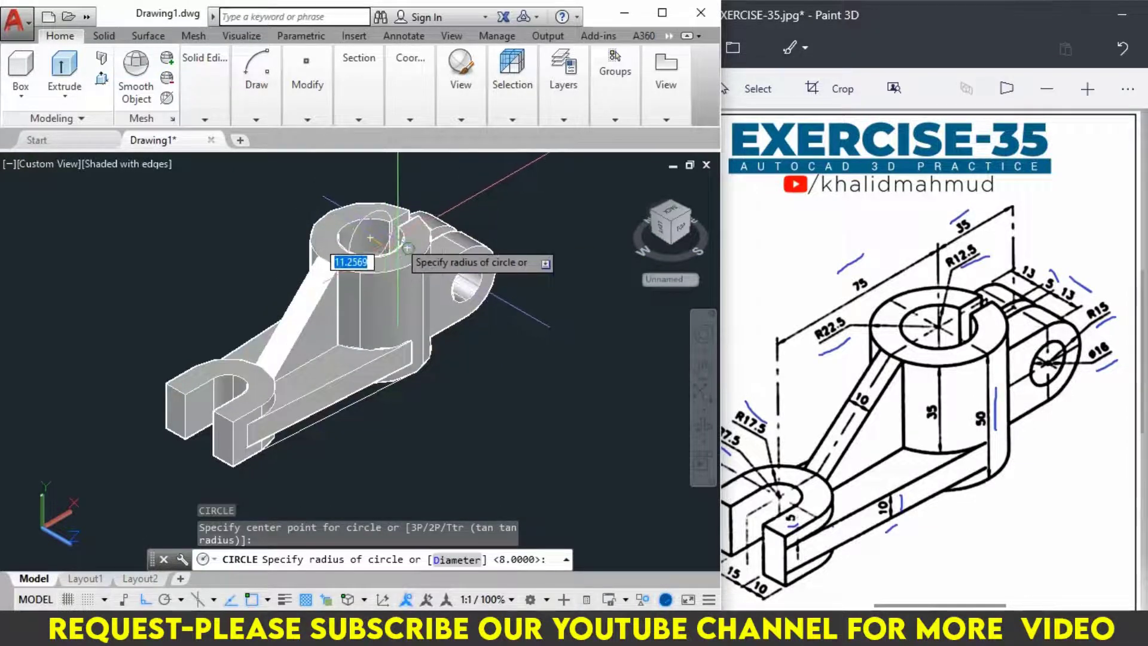
key(Escape)
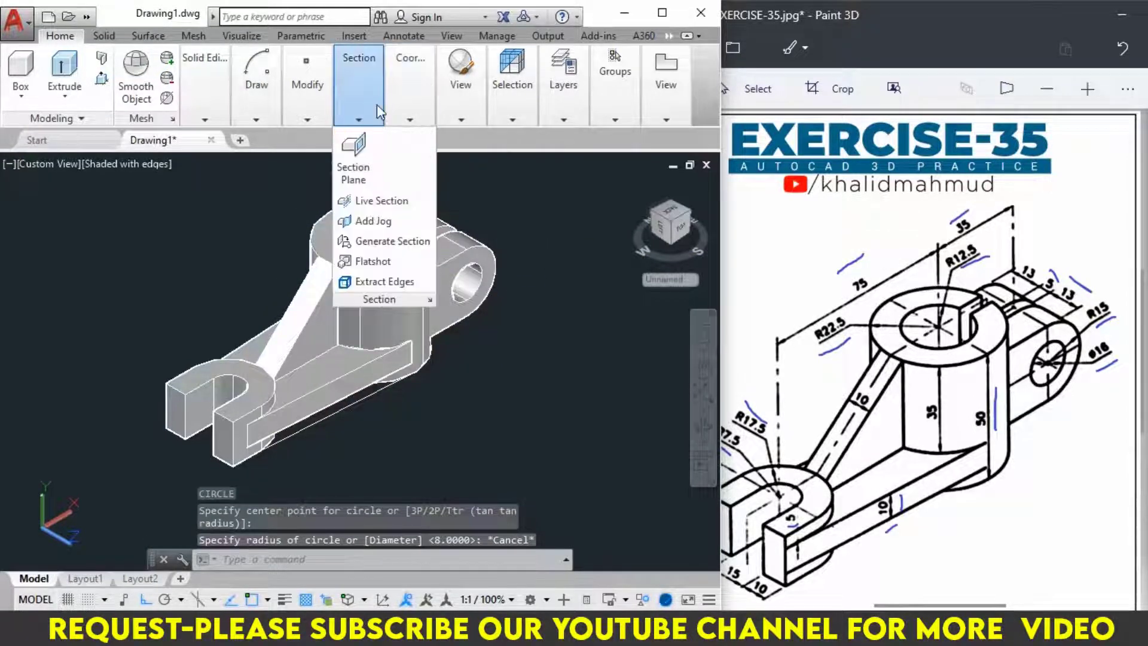
mouse_move(410, 85)
click(459, 178)
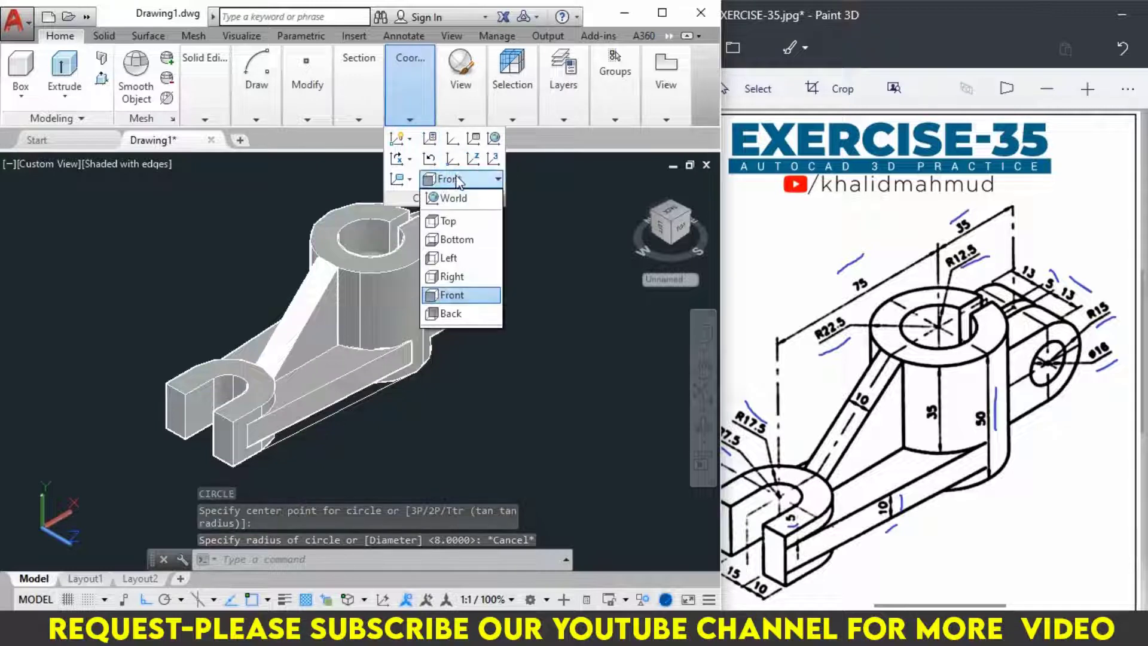
click(462, 201)
text(C)
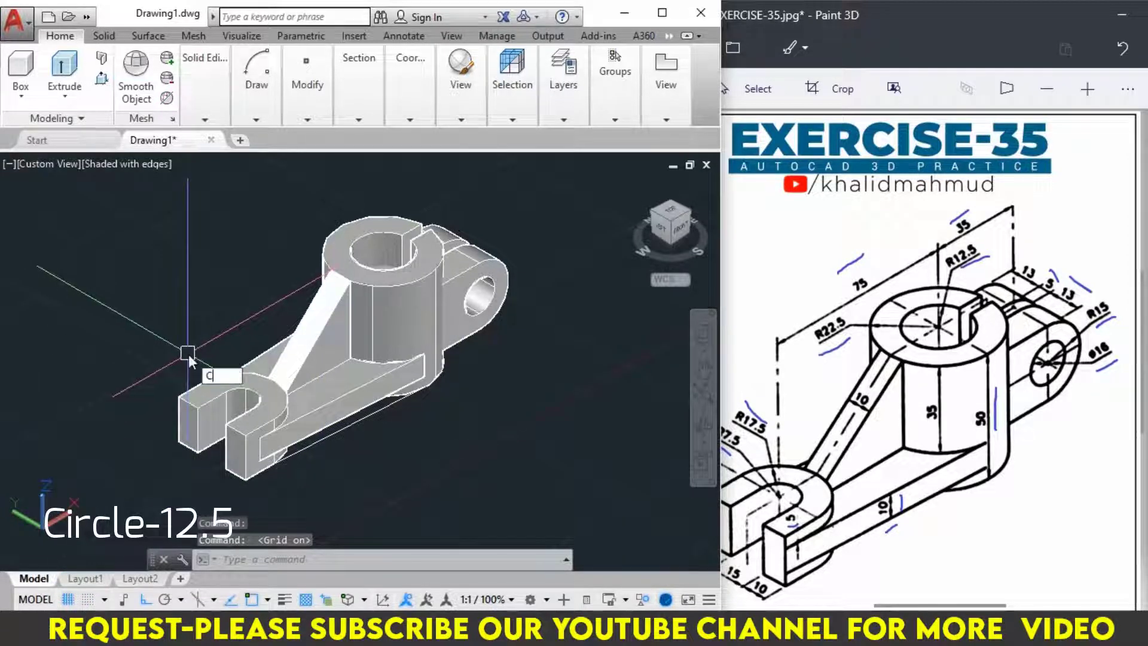
key(Return)
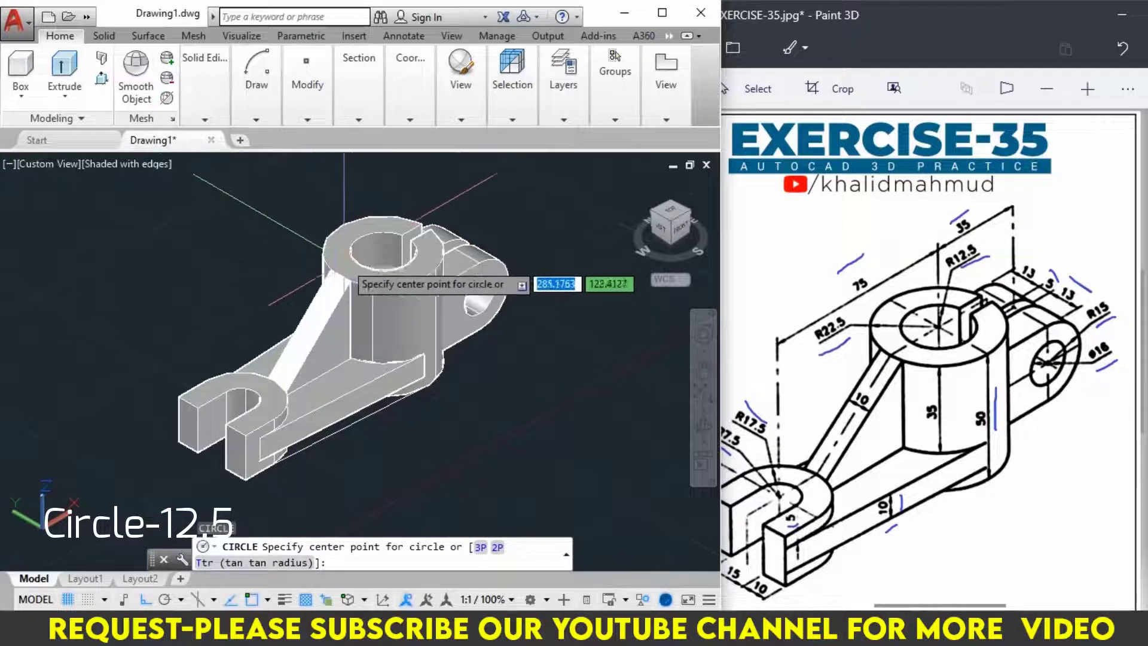
click(383, 252)
text(EX)
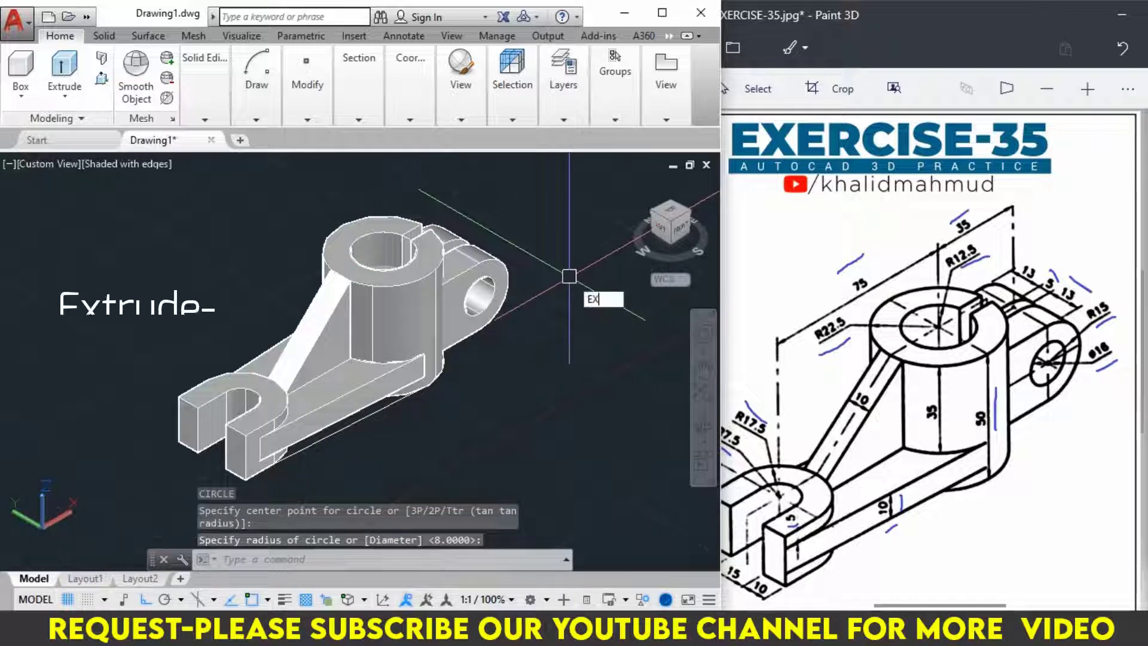
Extrude the last-drawn 12.5-radius circle into a cylinder reaching down below the boss.
text(T)
key(Return)
text(L)
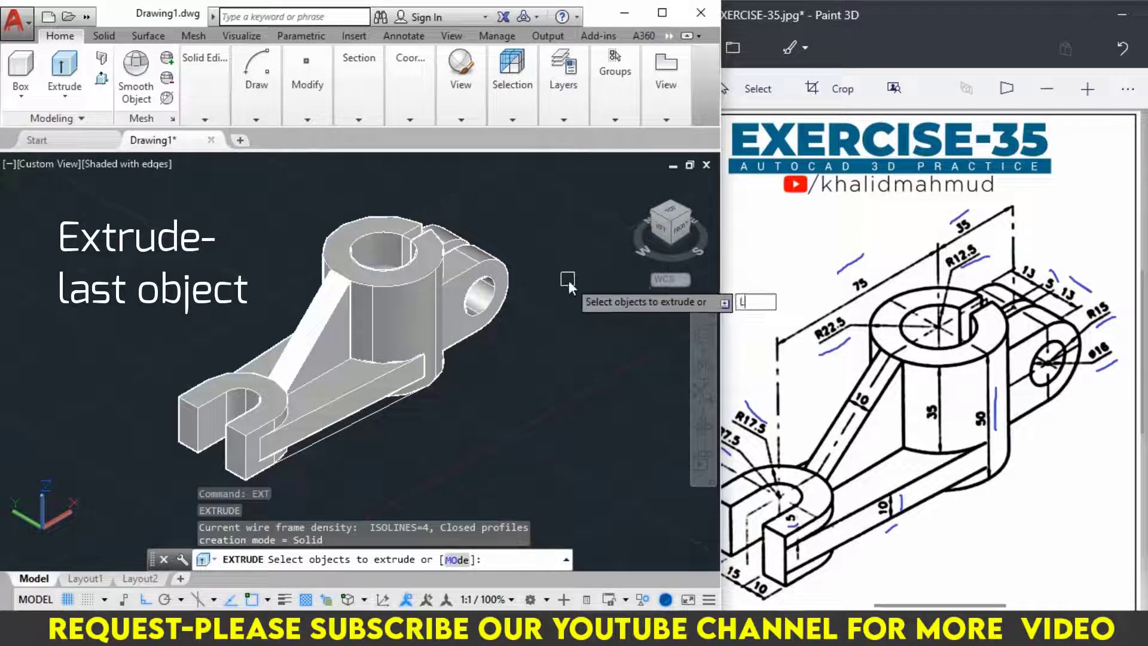
text(L)
key(Return)
key(Return)
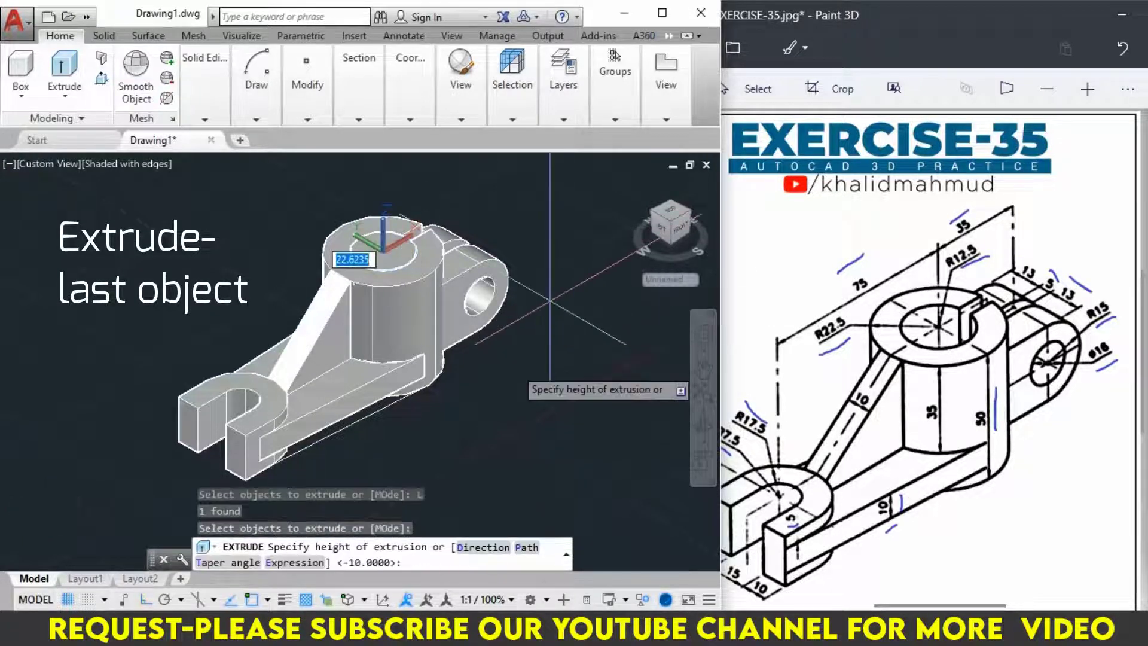
click(478, 463)
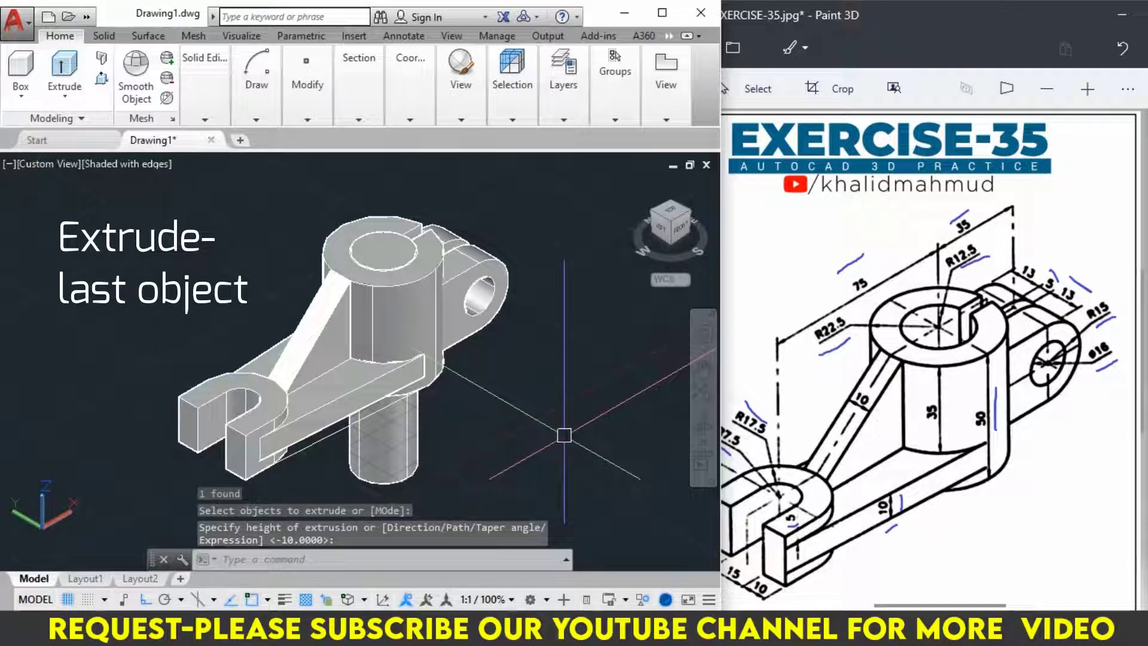
key(Escape)
Subtract the inner cylinder from the lug and outer boss solids to bore the boss through.
text(S)
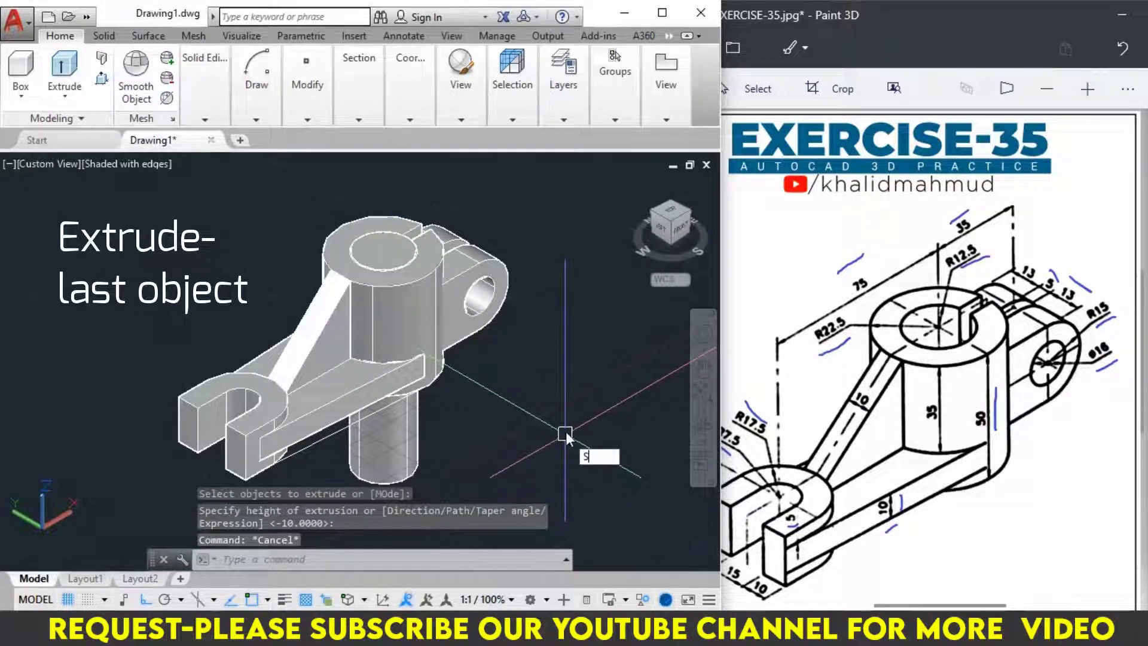
text(U)
click(621, 473)
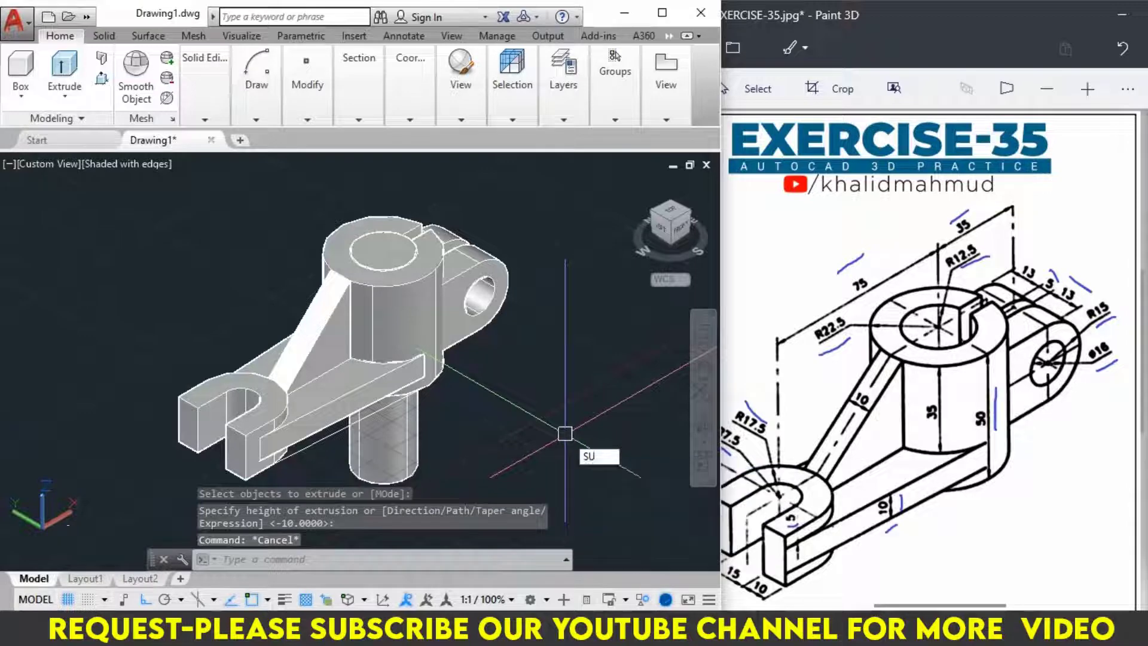
click(490, 261)
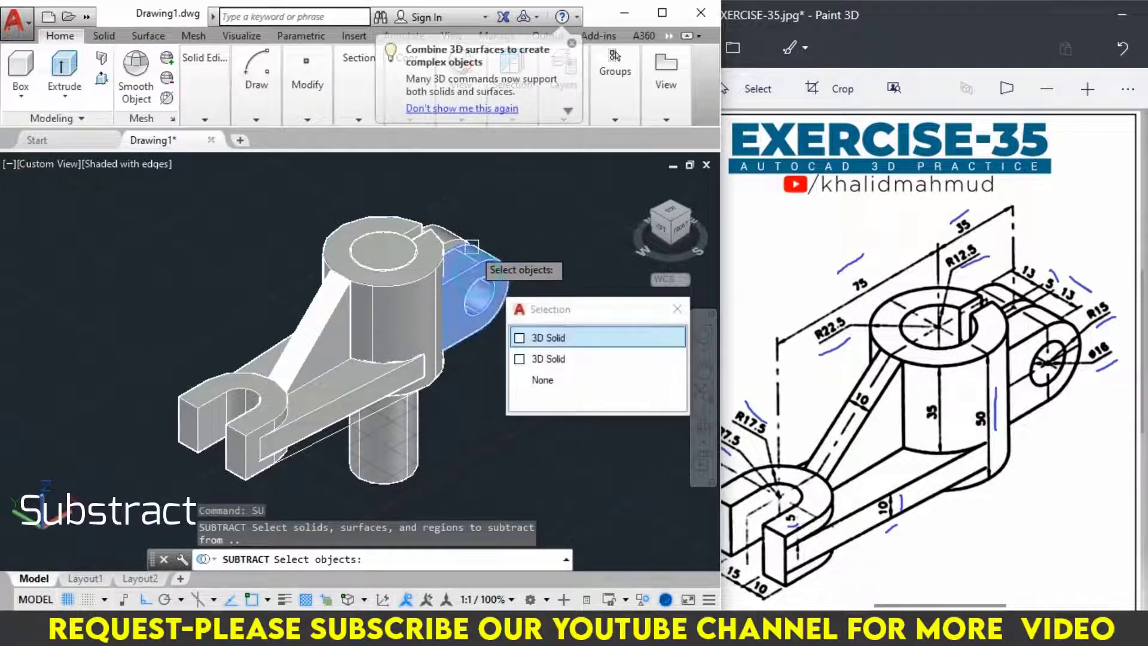
click(472, 254)
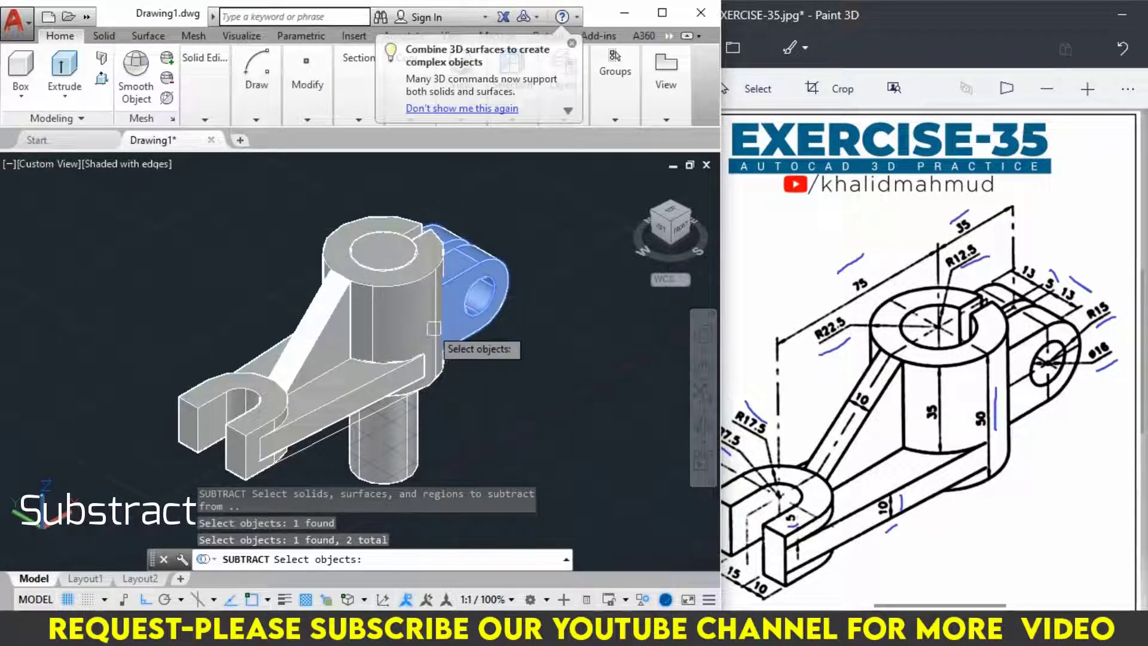
click(399, 355)
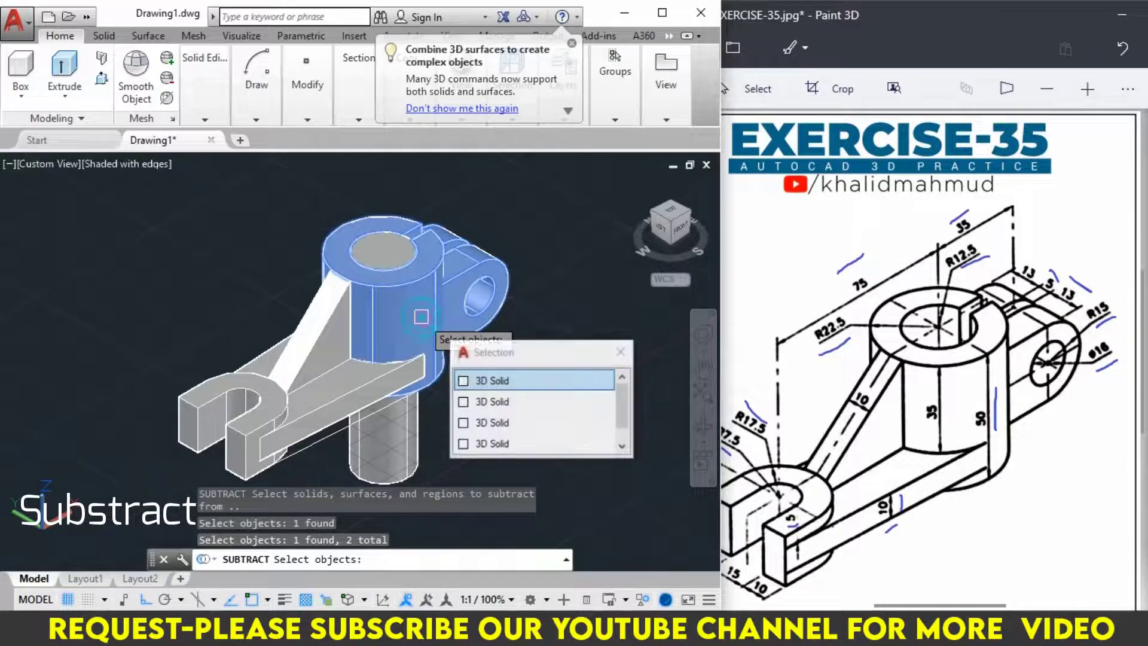
click(517, 386)
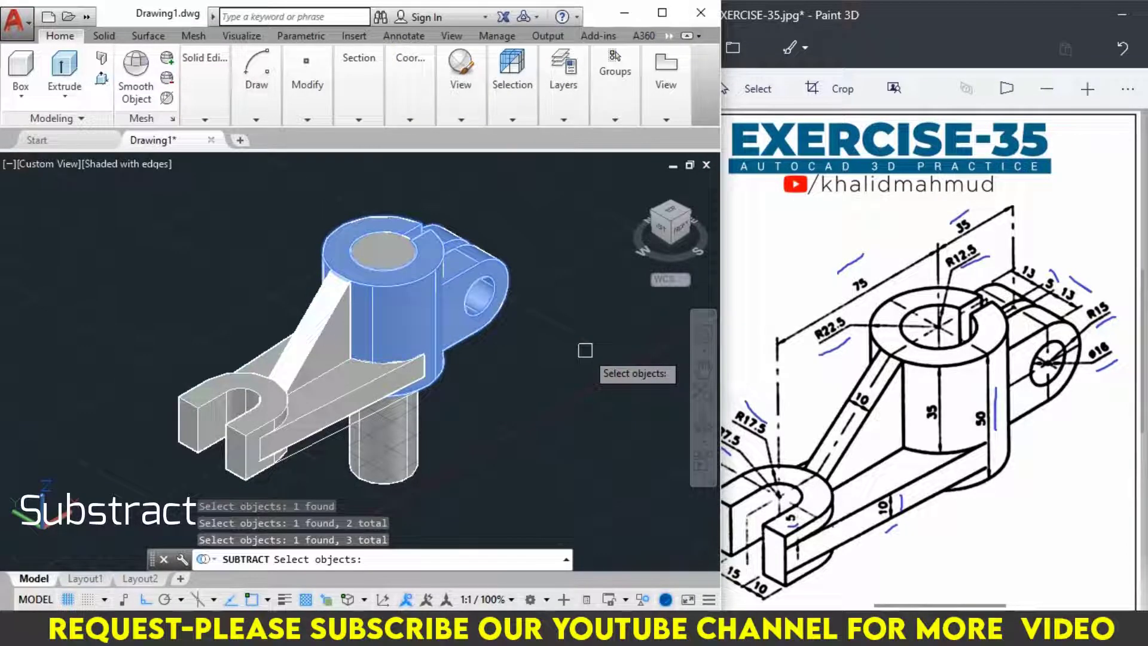
key(Return)
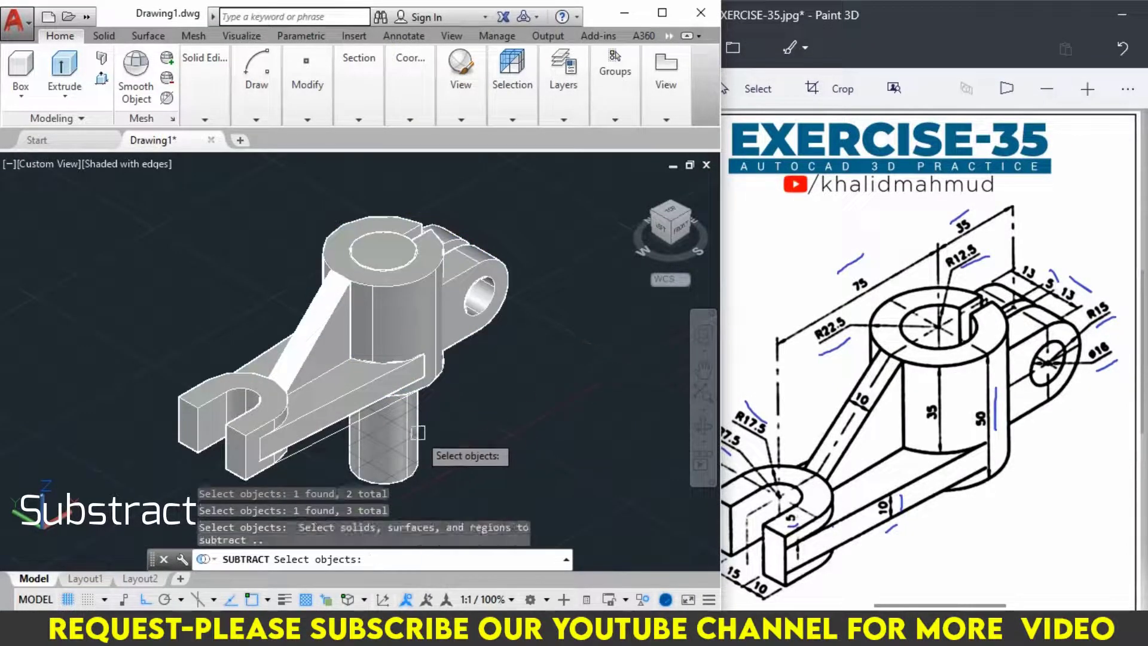
click(418, 433)
key(Return)
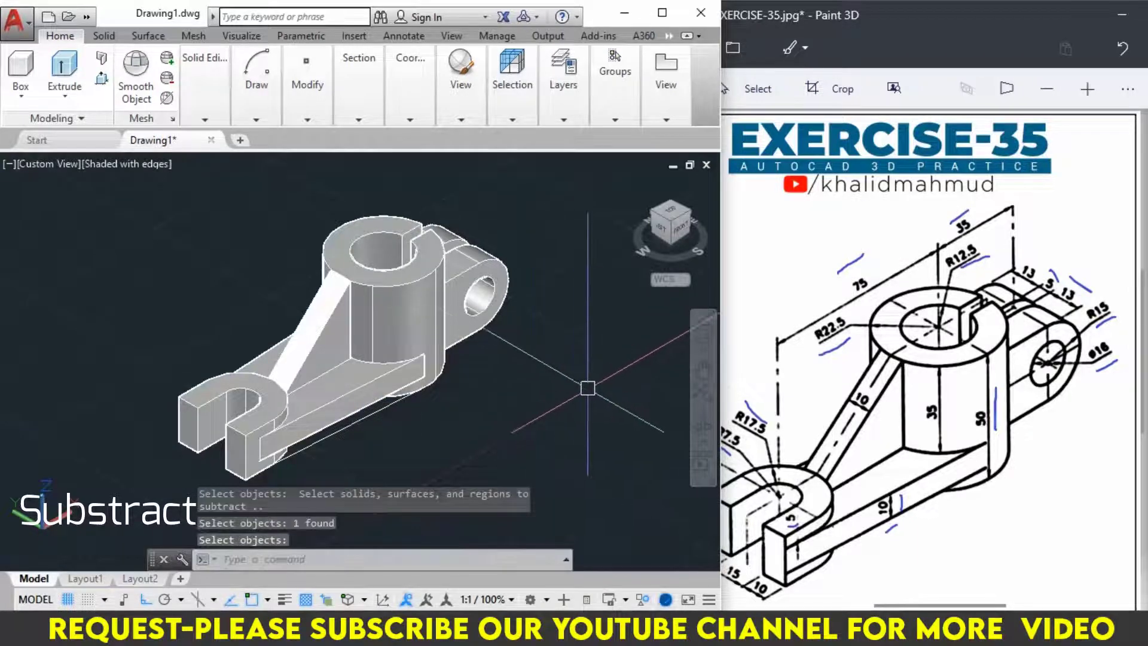
click(704, 424)
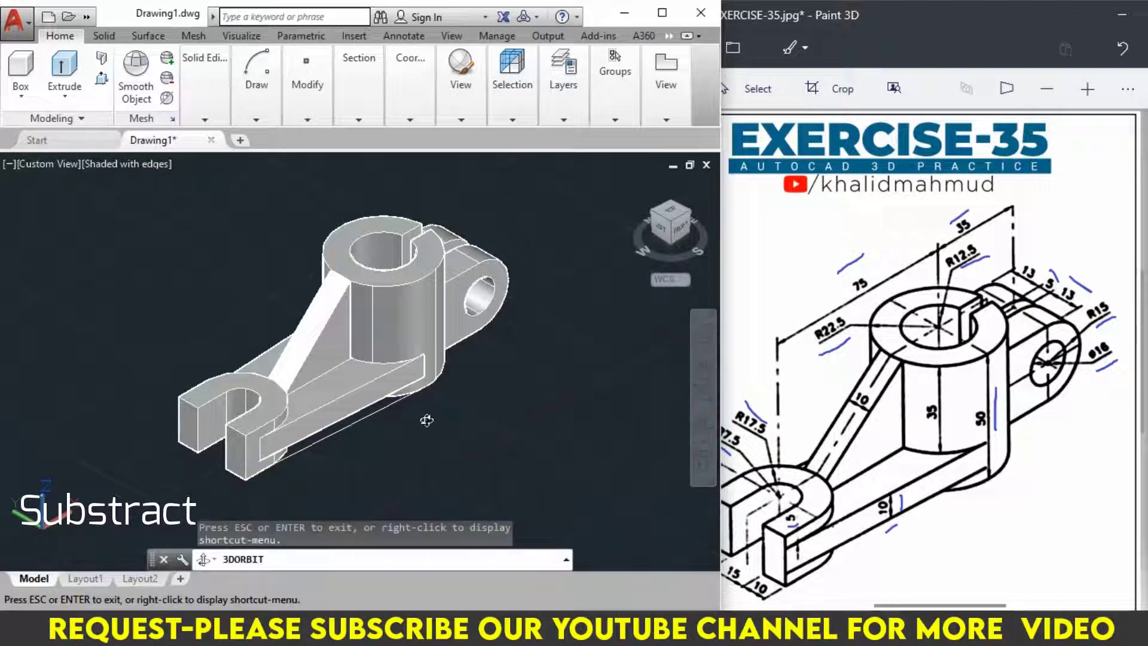
Orbit the model to a near-top view to inspect the bore, then back to an angled view.
drag(427, 421, 336, 473)
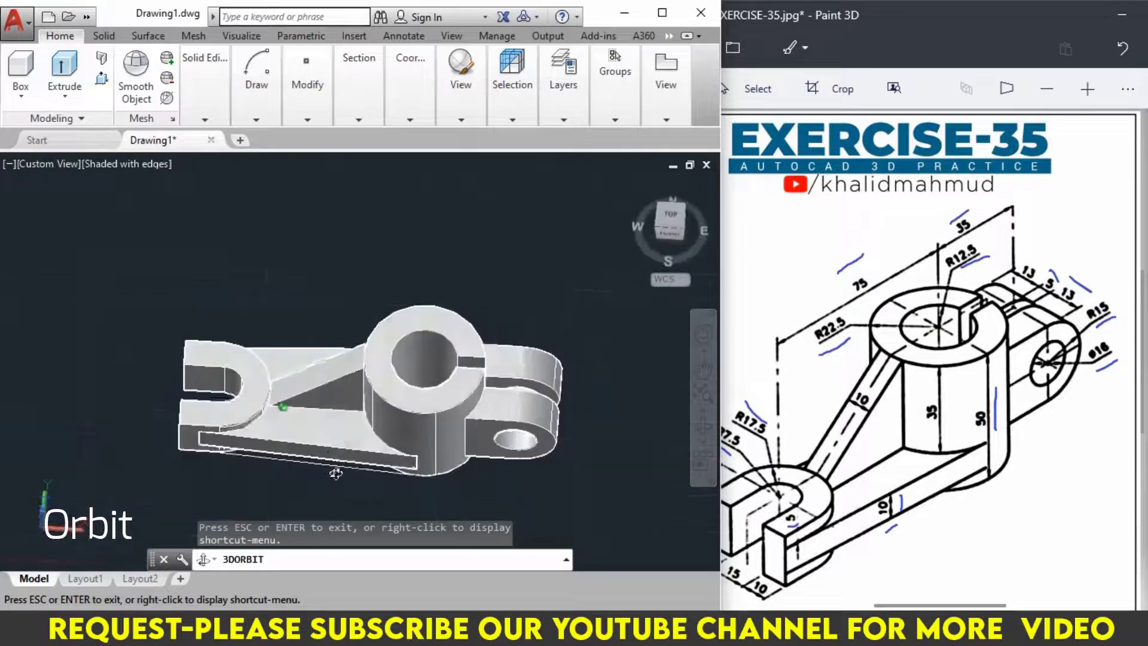
mouse_move(461, 395)
mouse_down()
mouse_move(369, 456)
mouse_move(402, 380)
mouse_move(403, 389)
mouse_up()
middle_drag(389, 350, 401, 349)
key(Escape)
text(UNION)
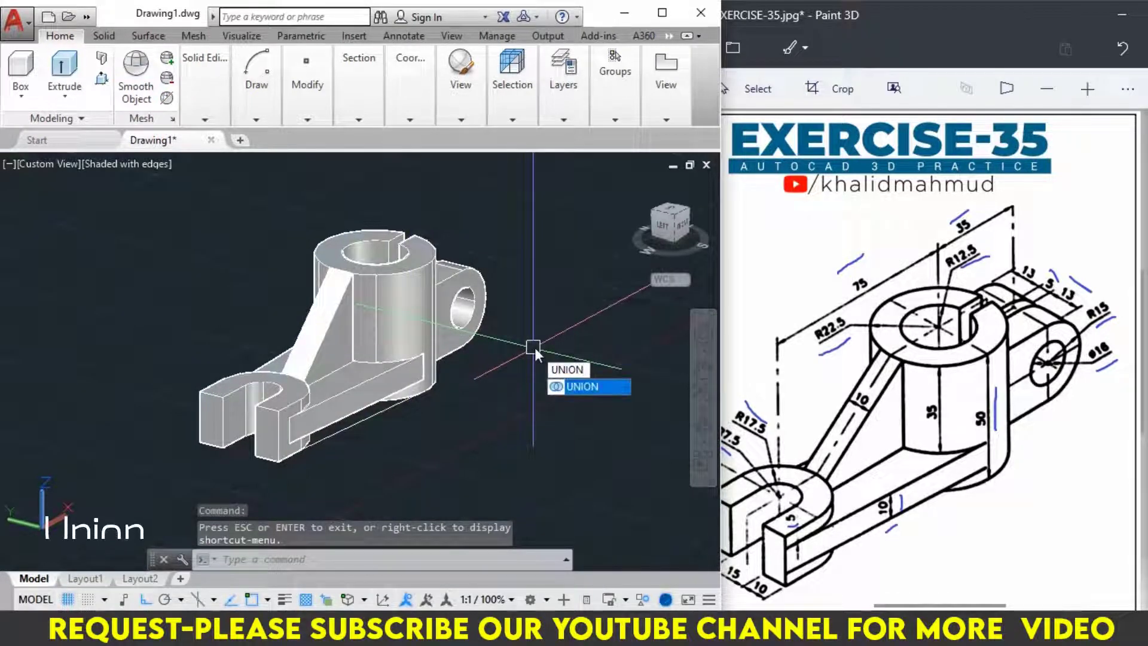
Union the boss, arm, lug and U-end solids, picking overlapping ones via selection cycling.
key(Return)
click(483, 294)
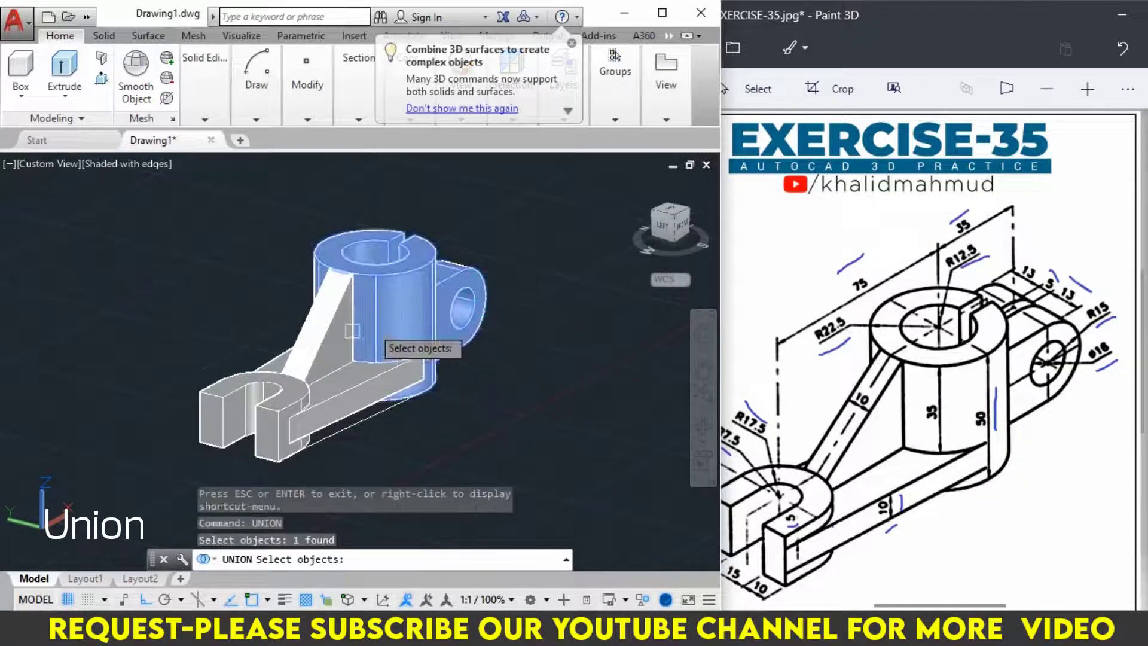
click(326, 362)
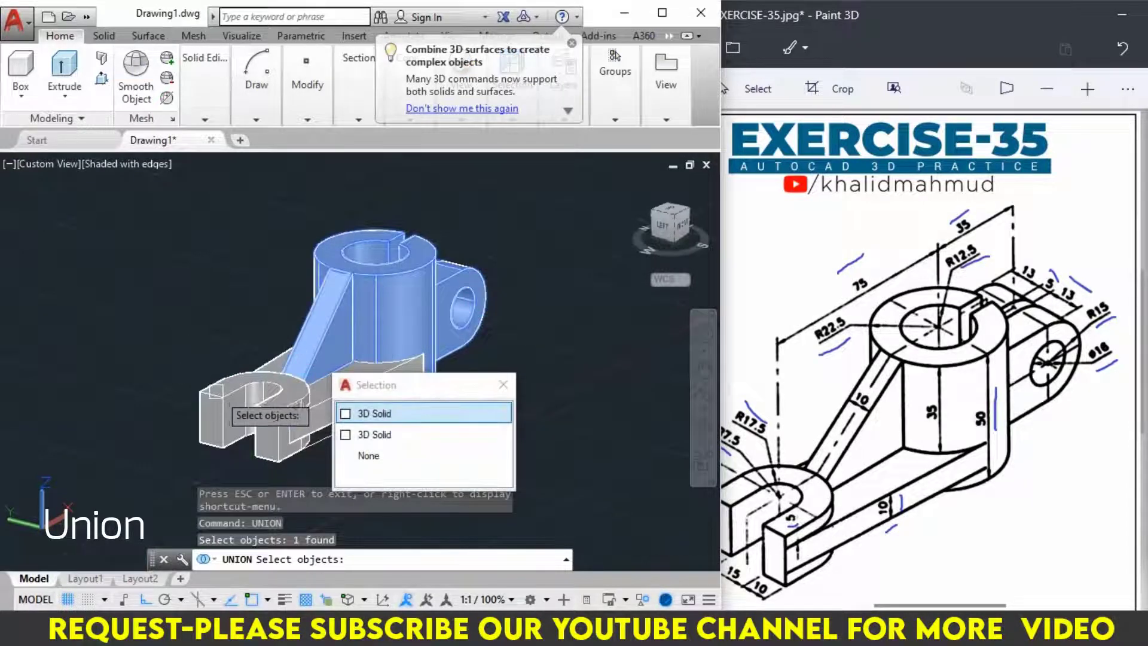
click(364, 413)
click(400, 362)
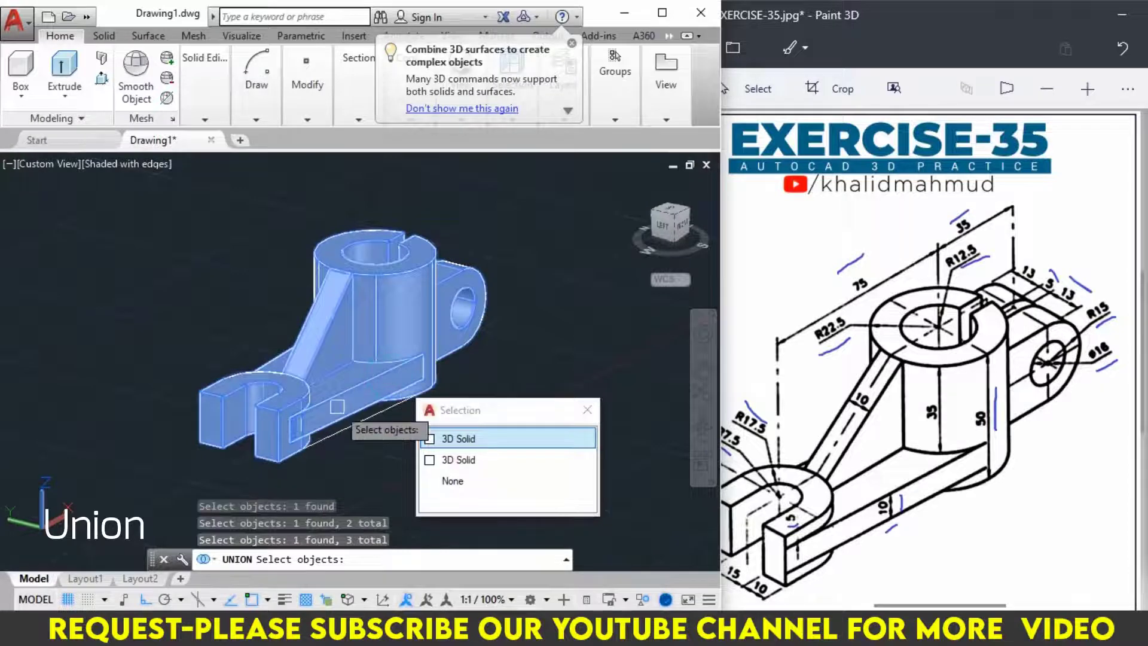
click(445, 438)
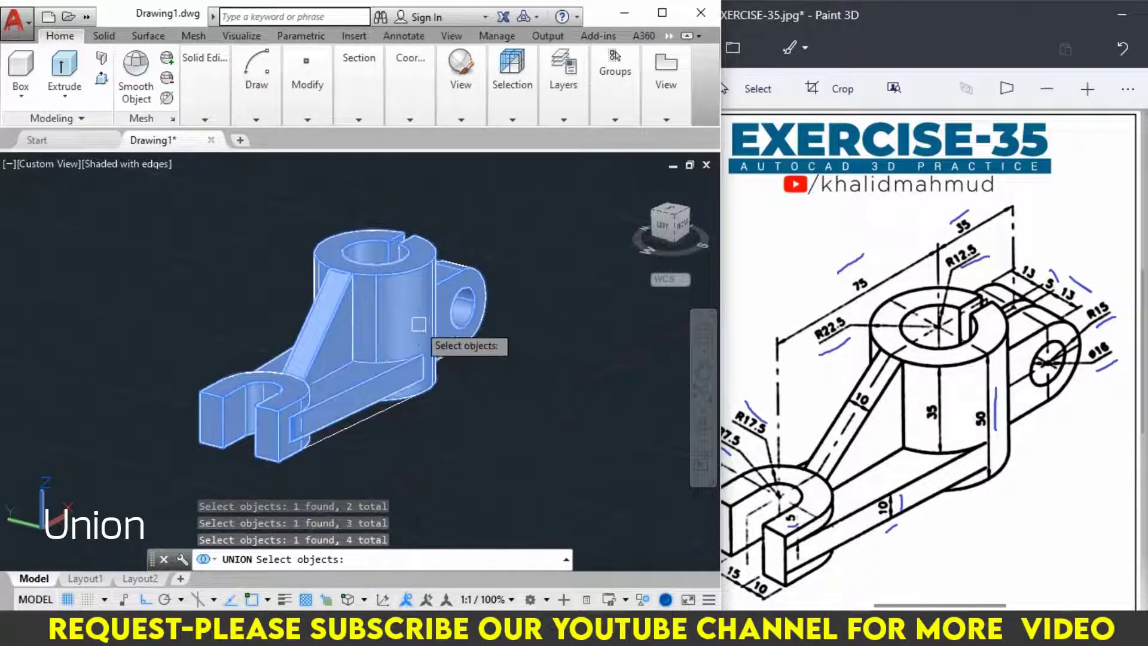
mouse_move(418, 324)
shift+middle_down()
mouse_move(90, 379)
mouse_move(141, 384)
mouse_move(249, 431)
mouse_move(323, 414)
mouse_move(366, 371)
mouse_move(384, 299)
mouse_move(382, 329)
shift+middle_up()
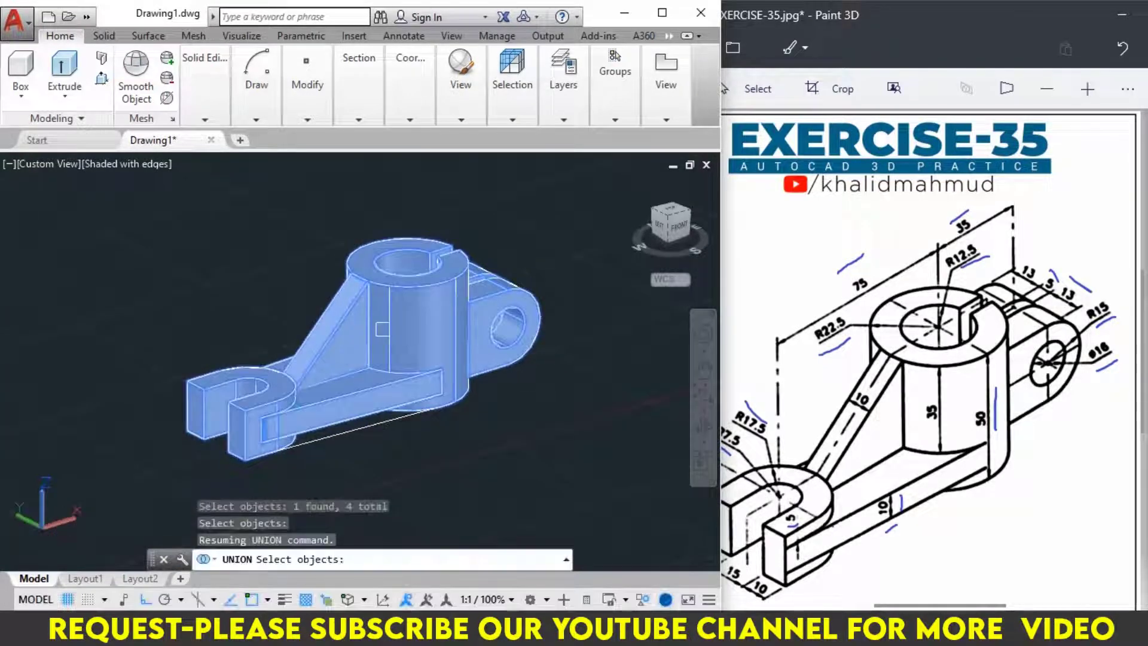
key(Return)
Move the combined solid aside, away from the flat outline beneath it.
click(382, 329)
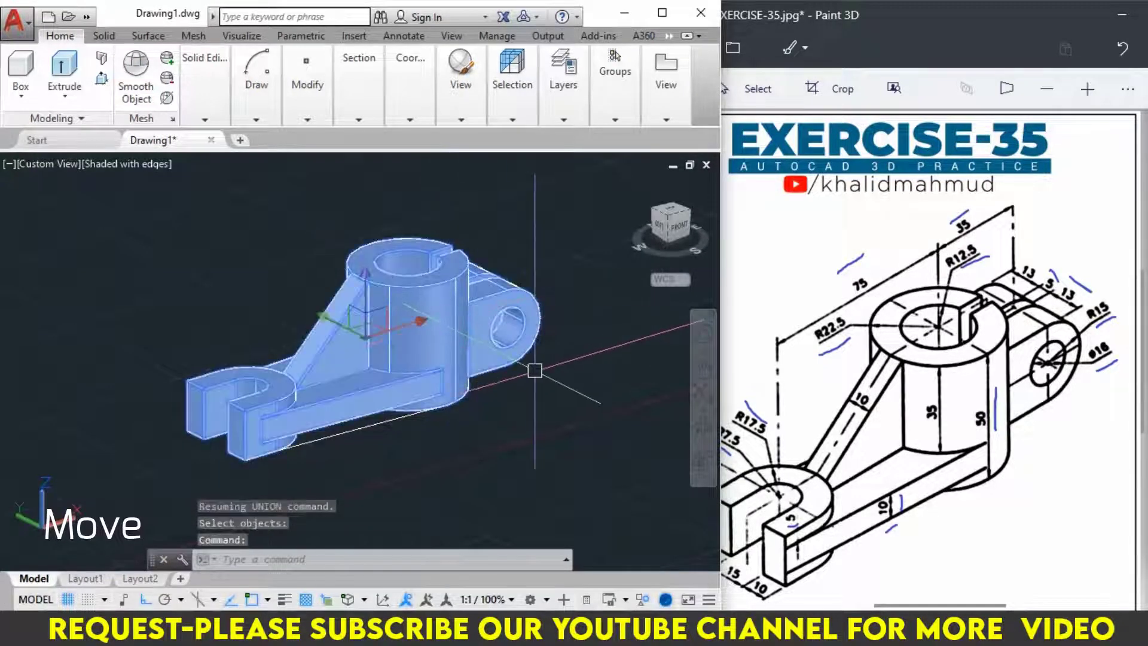
text(m)
key(Return)
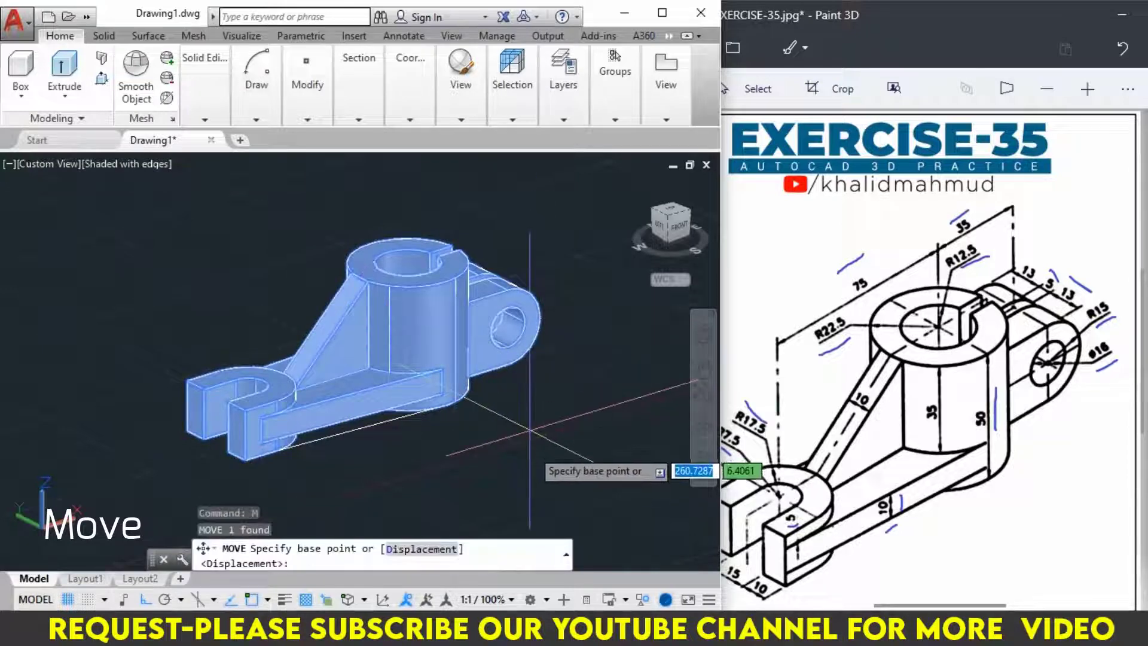
click(530, 446)
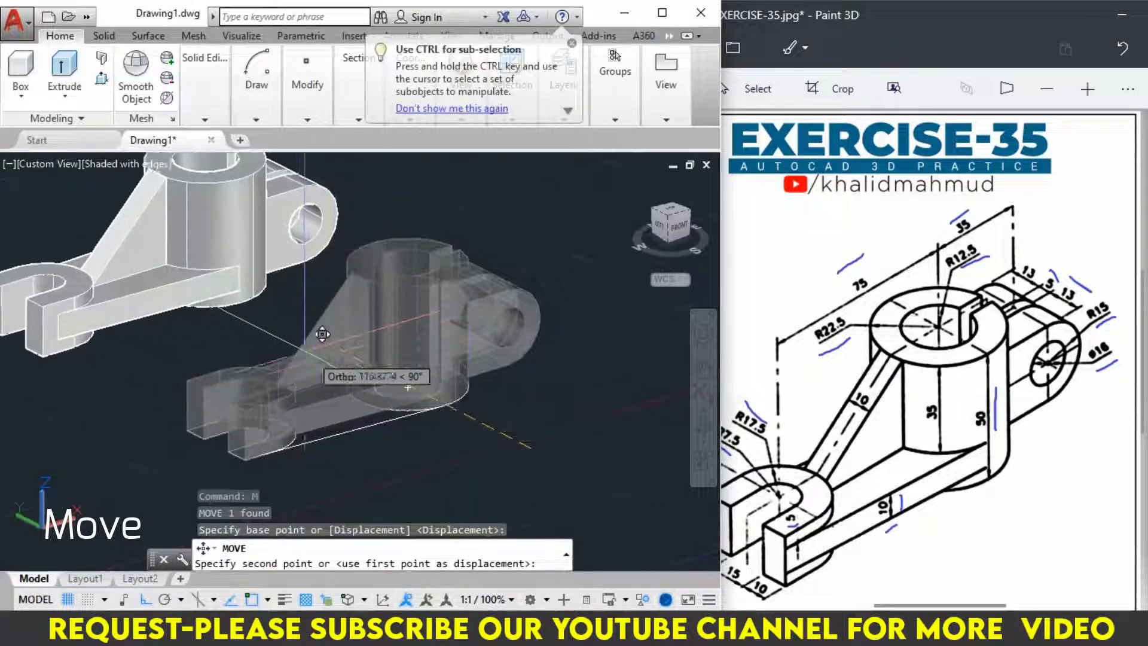
click(284, 320)
Erase the twelve leftover 2D outline curves and pan the solid back into view.
click(500, 471)
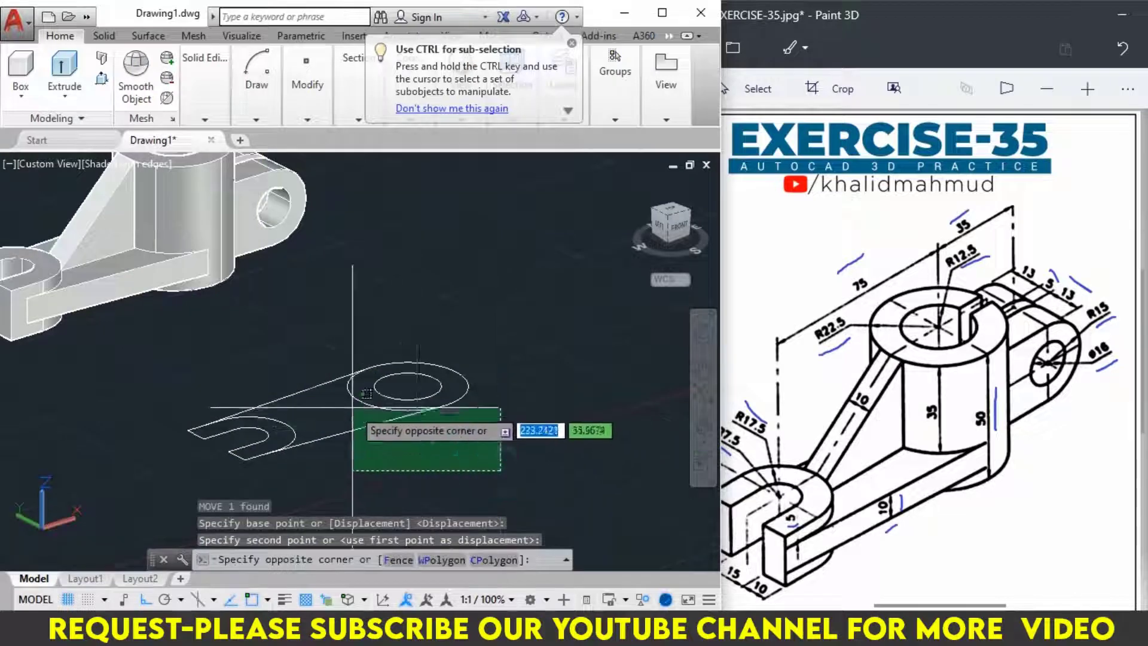
click(209, 363)
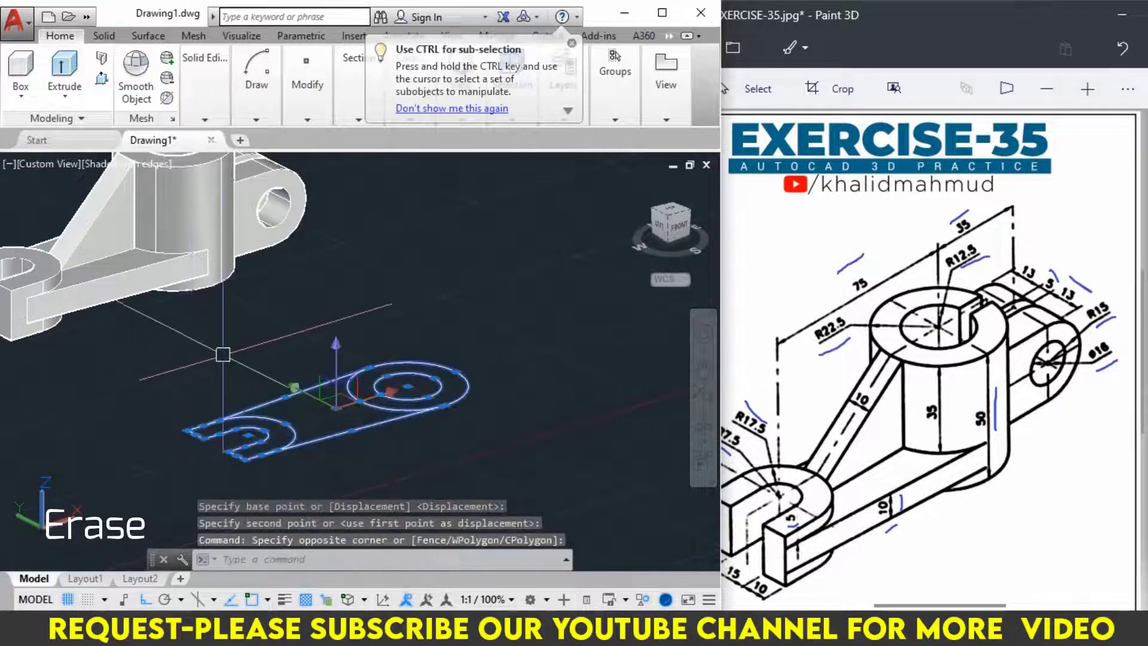
text(e)
key(Return)
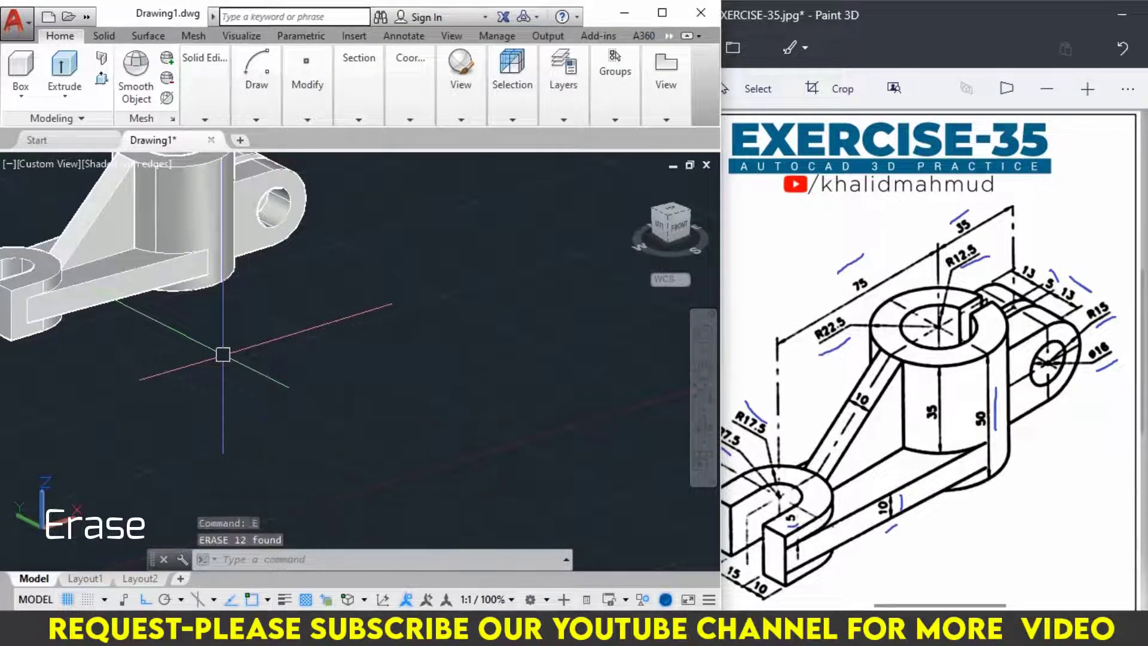
mouse_move(224, 357)
middle_down()
mouse_move(298, 368)
mouse_move(435, 435)
middle_up()
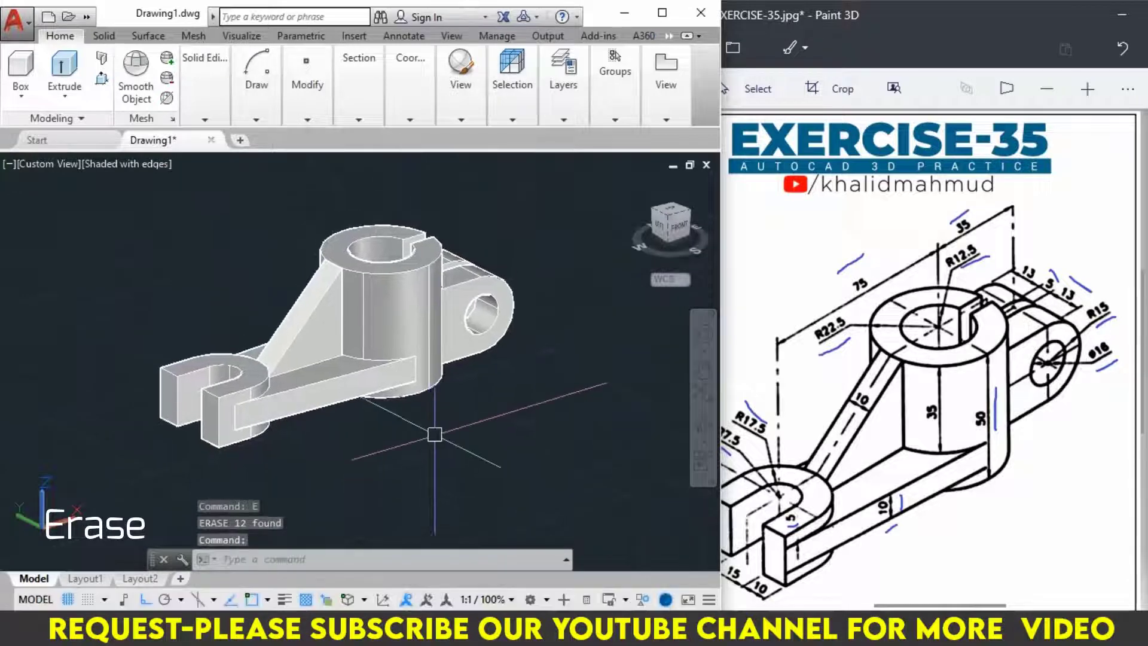
Set a preset ViewCube orientation in perspective projection with the grid turned off.
click(633, 181)
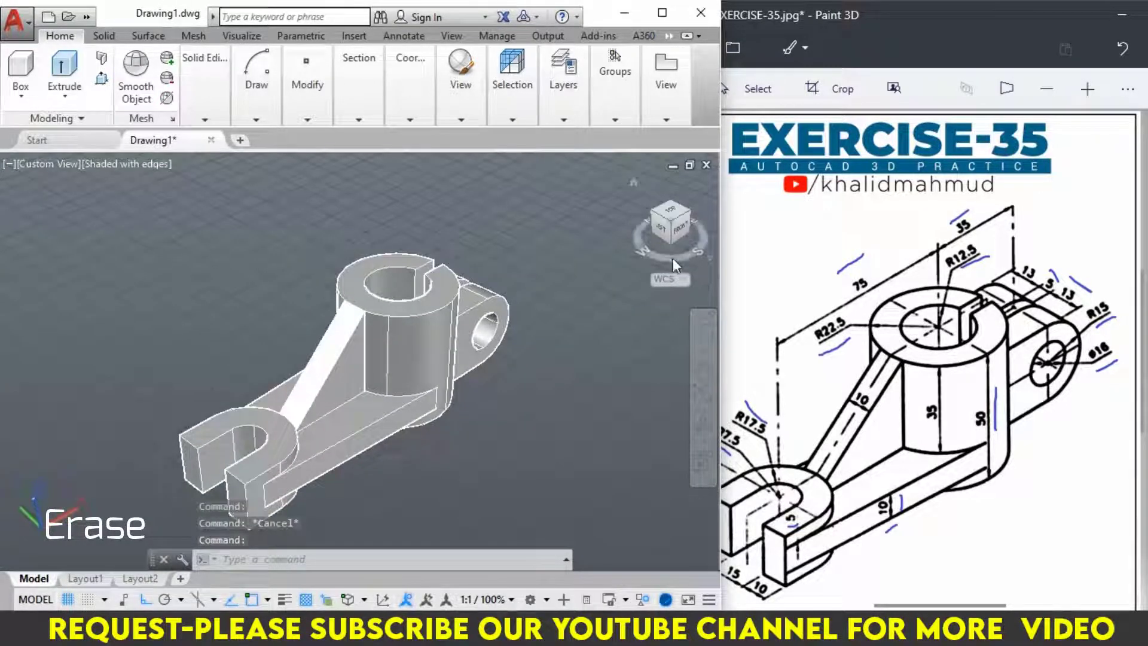
right_click(673, 258)
click(714, 307)
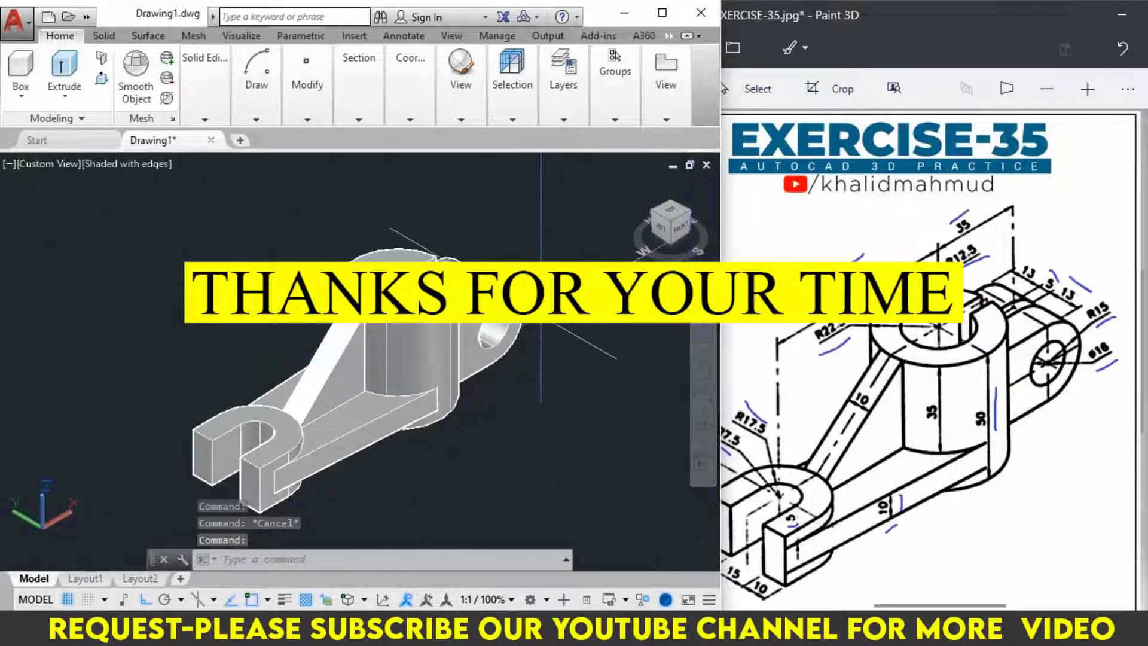
key(F7)
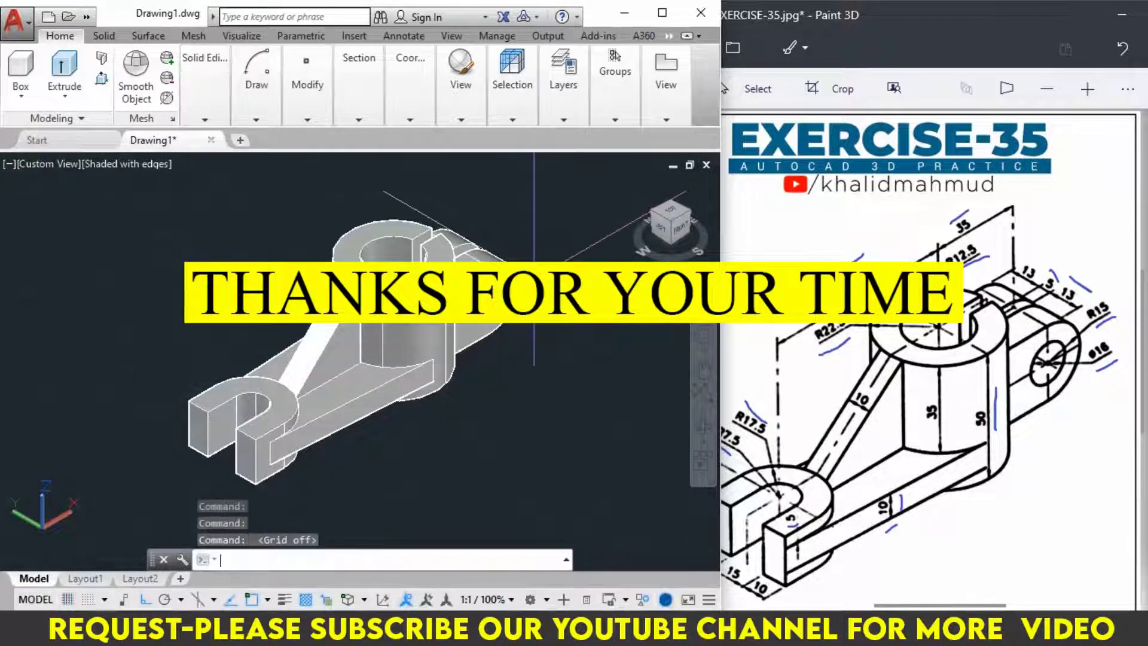